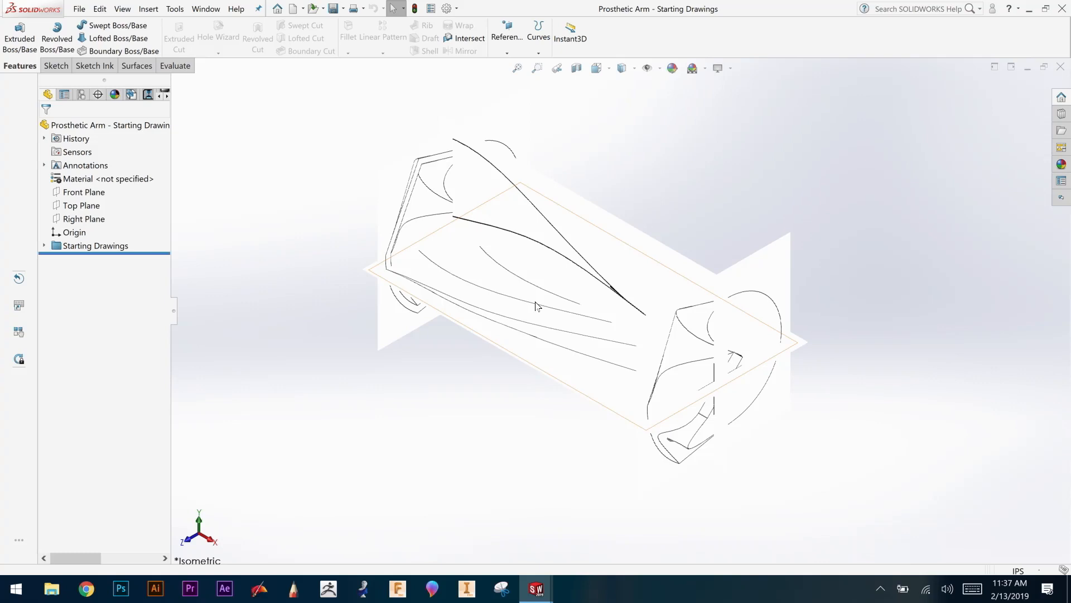
Step: Examine the arm's starting drawings on their intersecting planes from several sides, finishing on the Front view
{"action": "mouse_move", "coordinate": [833, 330]}
{"action": "middle_mouse_down"}
{"action": "mouse_move", "coordinate": [842, 277]}
{"action": "mouse_move", "coordinate": [878, 234]}
{"action": "mouse_move", "coordinate": [911, 245]}
{"action": "mouse_move", "coordinate": [830, 268]}
{"action": "mouse_move", "coordinate": [781, 266]}
{"action": "mouse_move", "coordinate": [774, 252]}
{"action": "mouse_move", "coordinate": [784, 240]}
{"action": "middle_mouse_up"}
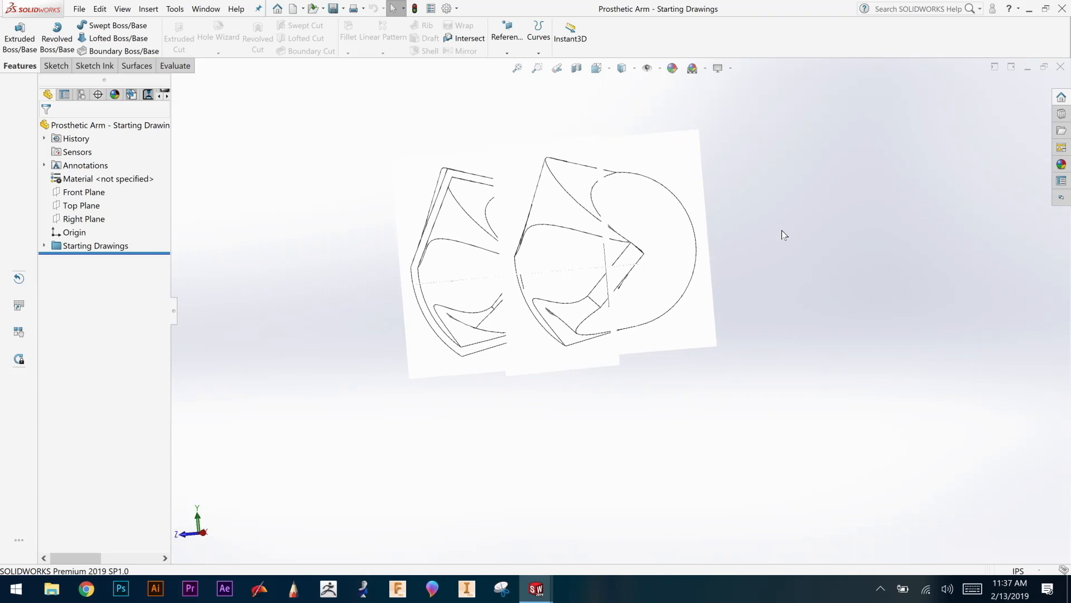
{"action": "mouse_move", "coordinate": [782, 232]}
{"action": "middle_mouse_down"}
{"action": "mouse_move", "coordinate": [784, 285]}
{"action": "mouse_move", "coordinate": [880, 294]}
{"action": "mouse_move", "coordinate": [918, 270]}
{"action": "mouse_move", "coordinate": [889, 280]}
{"action": "mouse_move", "coordinate": [892, 288]}
{"action": "middle_mouse_up"}
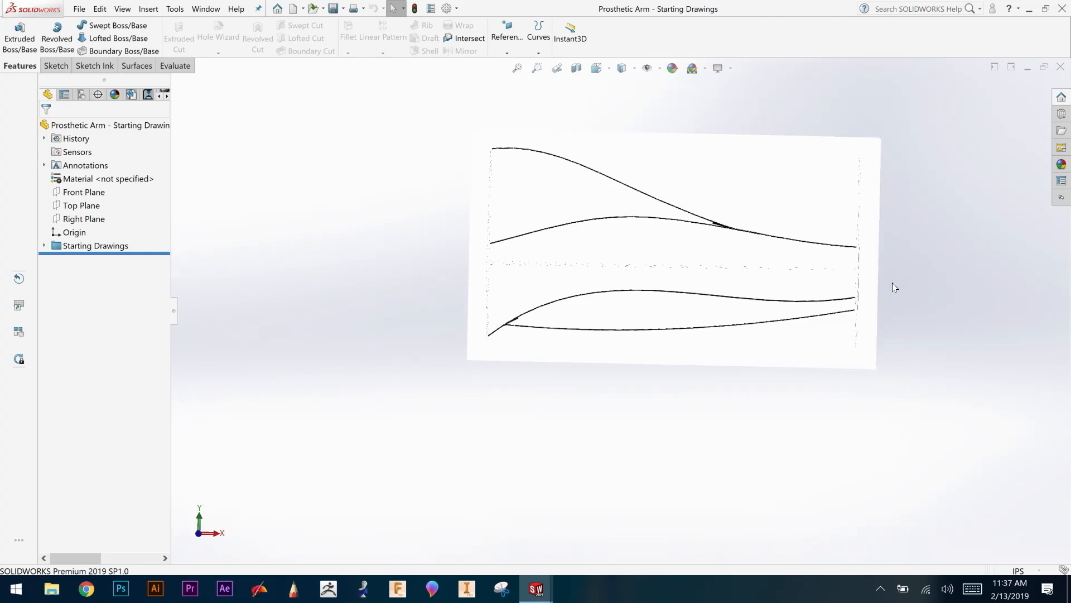
{"action": "mouse_move", "coordinate": [913, 261]}
{"action": "middle_mouse_down"}
{"action": "mouse_move", "coordinate": [938, 280]}
{"action": "mouse_move", "coordinate": [949, 500]}
{"action": "mouse_move", "coordinate": [980, 306]}
{"action": "mouse_move", "coordinate": [1027, 290]}
{"action": "mouse_move", "coordinate": [856, 270]}
{"action": "mouse_move", "coordinate": [890, 258]}
{"action": "mouse_move", "coordinate": [828, 243]}
{"action": "mouse_move", "coordinate": [906, 250]}
{"action": "mouse_move", "coordinate": [926, 158]}
{"action": "mouse_move", "coordinate": [876, 215]}
{"action": "middle_mouse_up"}
{"action": "key", "text": "f"}
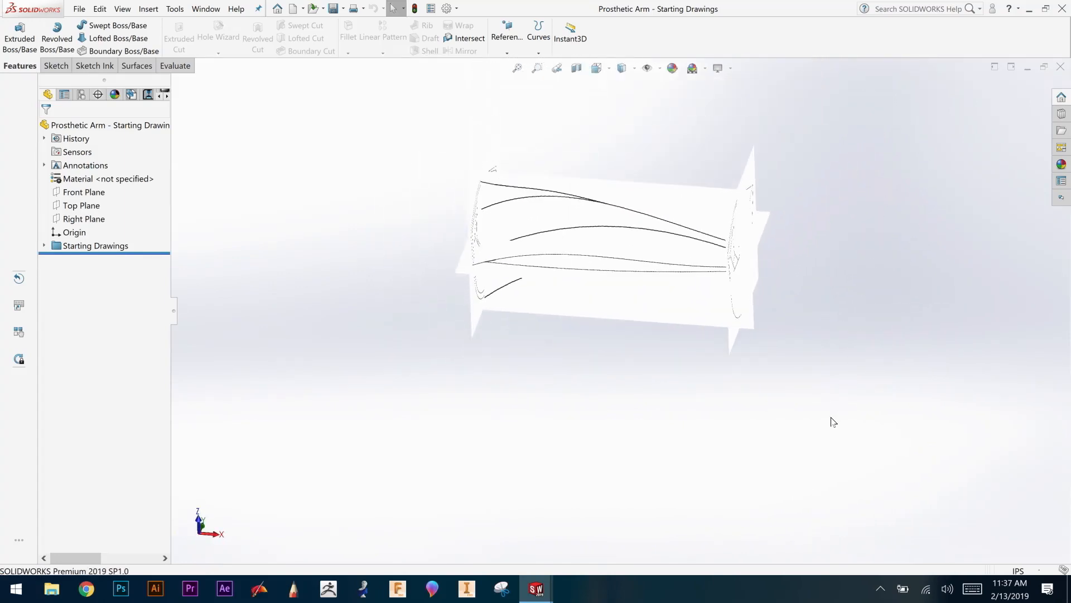
{"action": "mouse_move", "coordinate": [832, 417]}
{"action": "middle_mouse_down", "text": "ctrl"}
{"action": "mouse_move", "coordinate": [832, 330]}
{"action": "mouse_move", "coordinate": [825, 442]}
{"action": "mouse_move", "coordinate": [823, 129]}
{"action": "mouse_move", "coordinate": [822, 359]}
{"action": "mouse_move", "coordinate": [866, 422]}
{"action": "mouse_move", "coordinate": [852, 485]}
{"action": "mouse_move", "coordinate": [840, 213]}
{"action": "mouse_move", "coordinate": [837, 333]}
{"action": "mouse_move", "coordinate": [922, 331]}
{"action": "mouse_move", "coordinate": [889, 327]}
{"action": "middle_mouse_up", "text": "ctrl"}
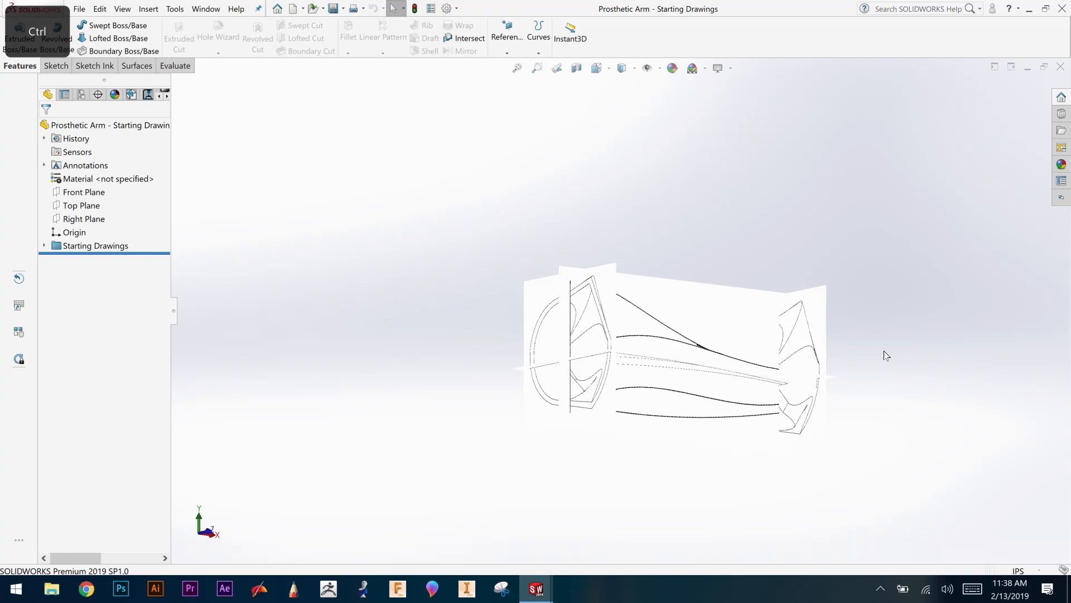
{"action": "key", "text": "alt"}
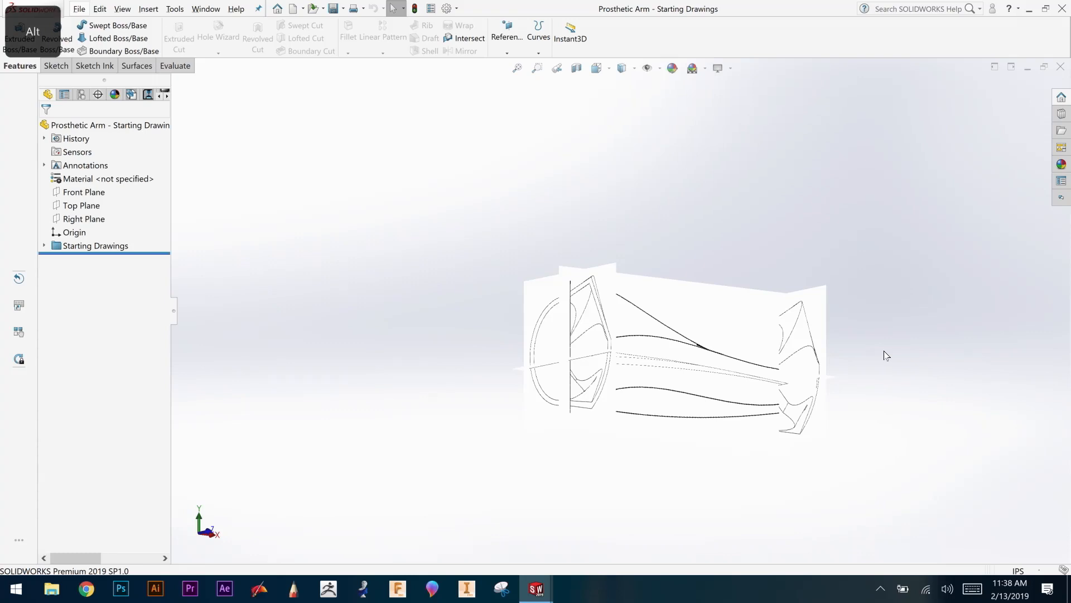
{"action": "key", "text": "space"}
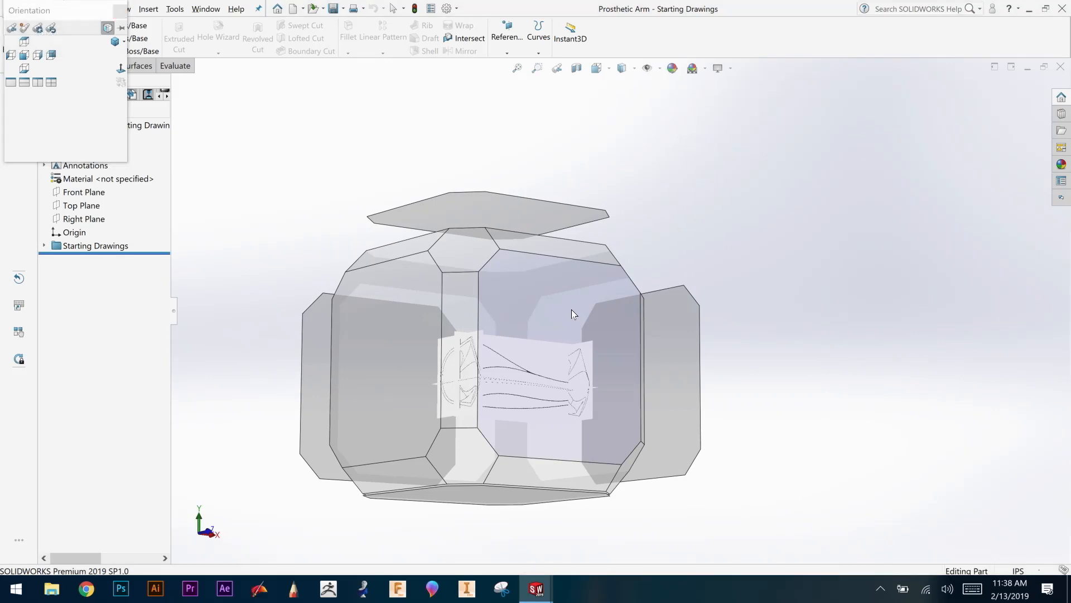
{"action": "left_click", "coordinate": [572, 309]}
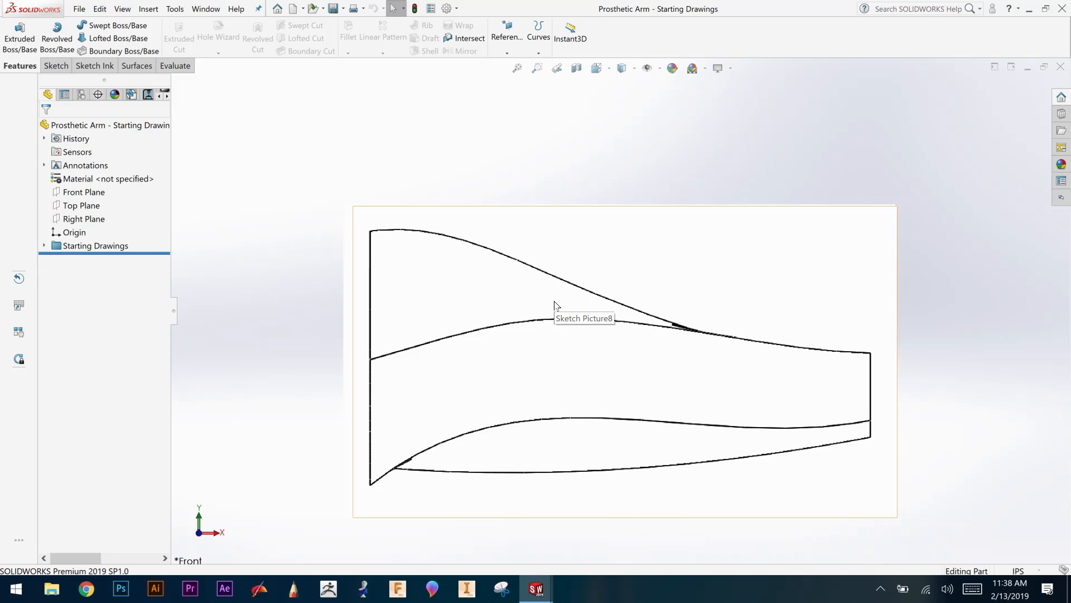
Step: Start a new 3D sketch with the Sketch Ink tools available
{"action": "left_click", "coordinate": [555, 304]}
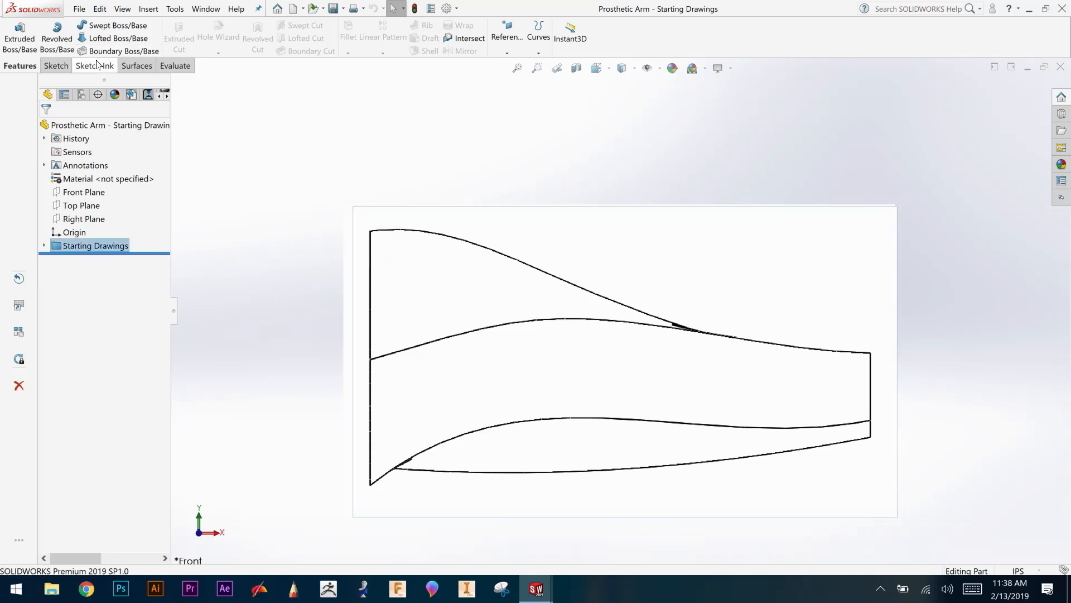
{"action": "right_click", "coordinate": [97, 63]}
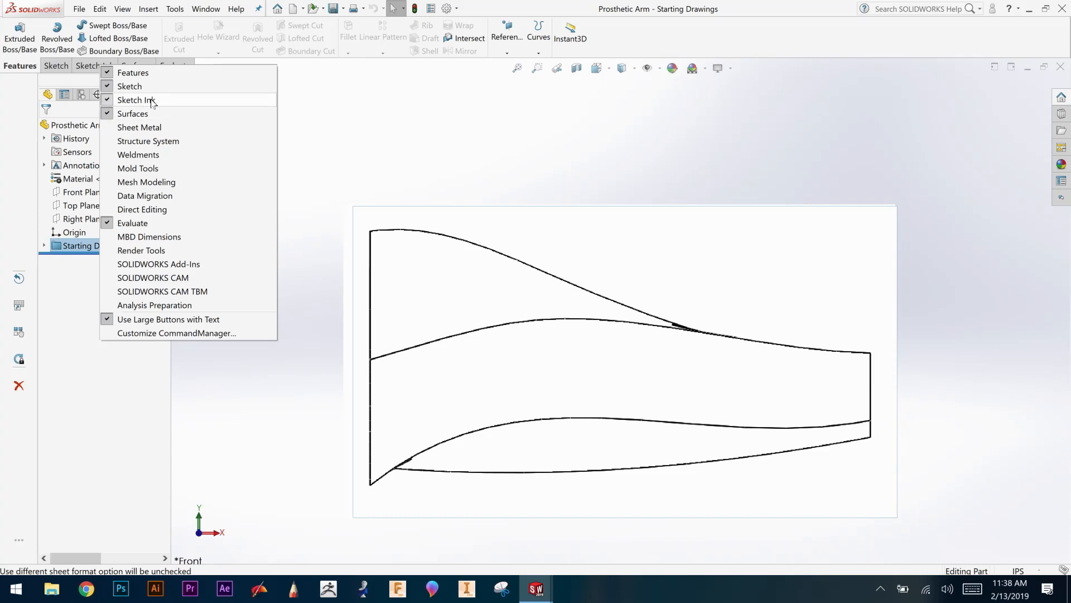
{"action": "left_click", "coordinate": [89, 65]}
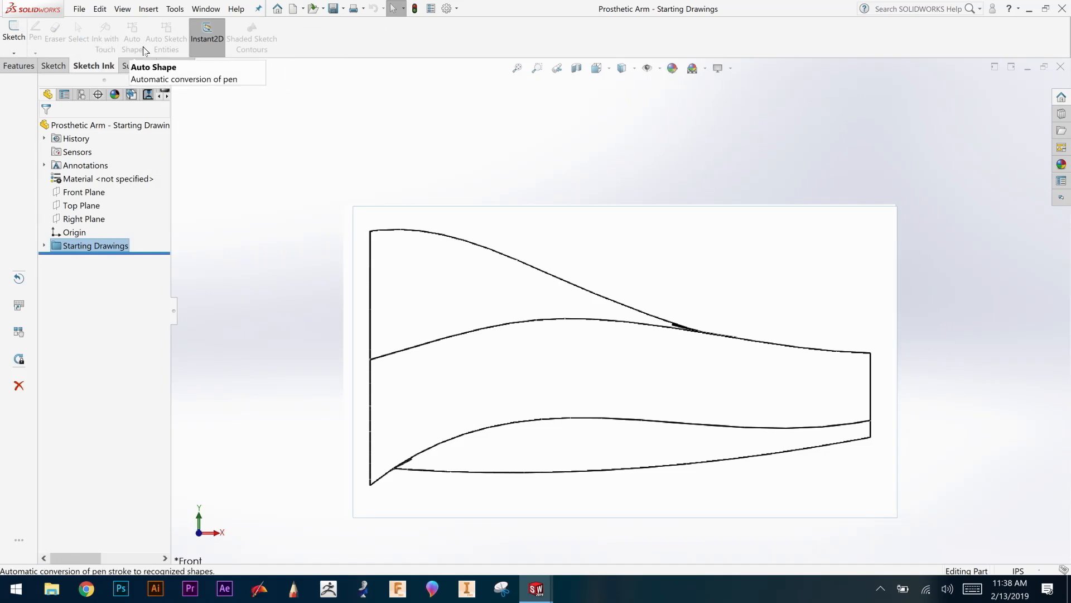
{"action": "left_click", "coordinate": [751, 393]}
{"action": "left_click", "coordinate": [14, 52]}
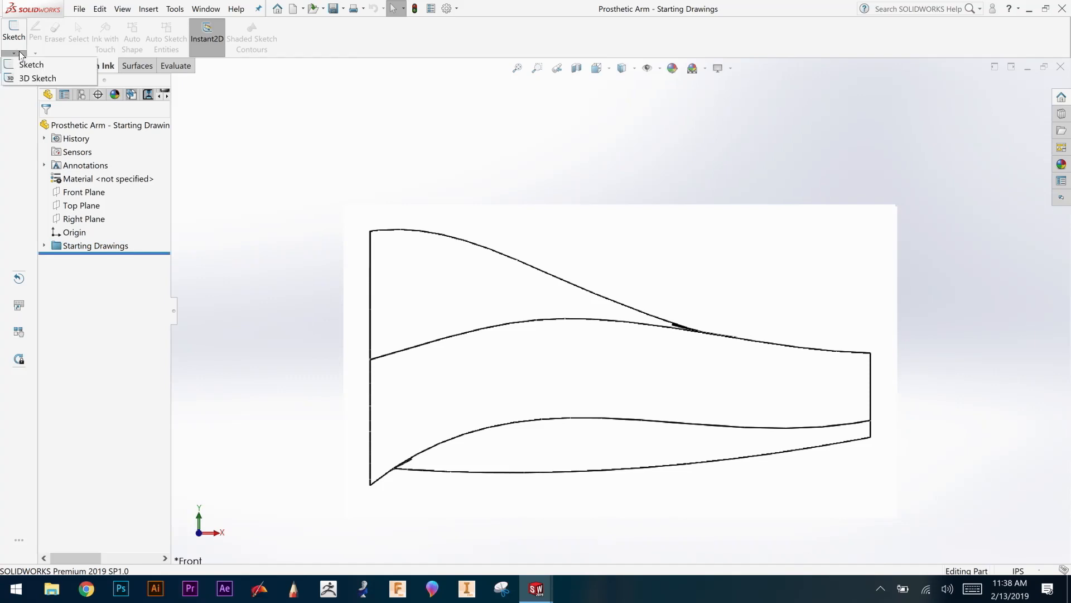
{"action": "left_click", "coordinate": [34, 82]}
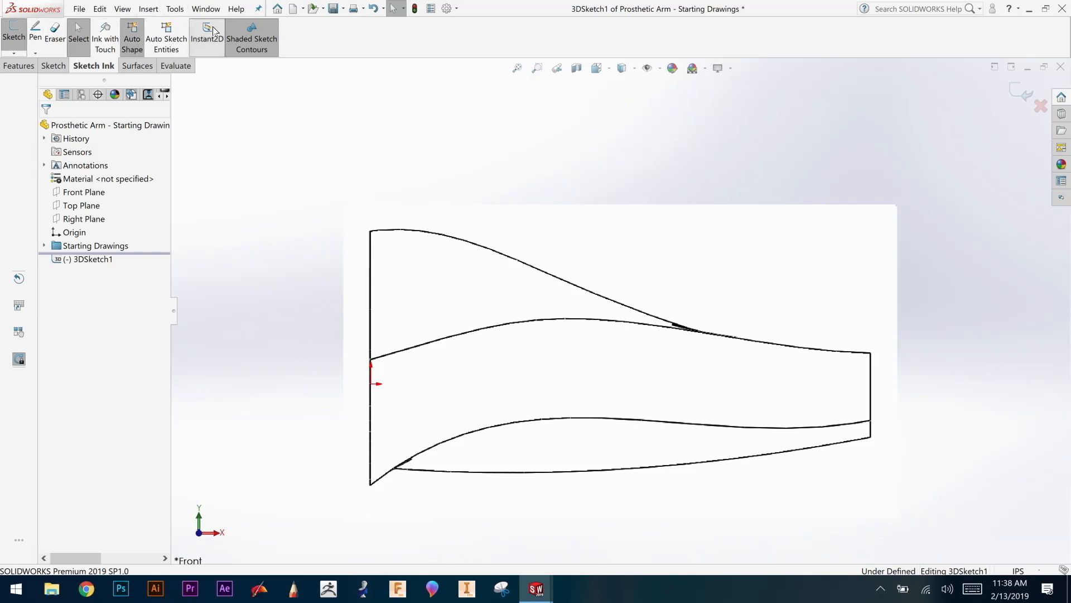
Step: Trace the upper-middle curve of the front drawing with the Pen using Auto Sketch Entities and convert the stroke to a spline
{"action": "left_click", "coordinate": [35, 31]}
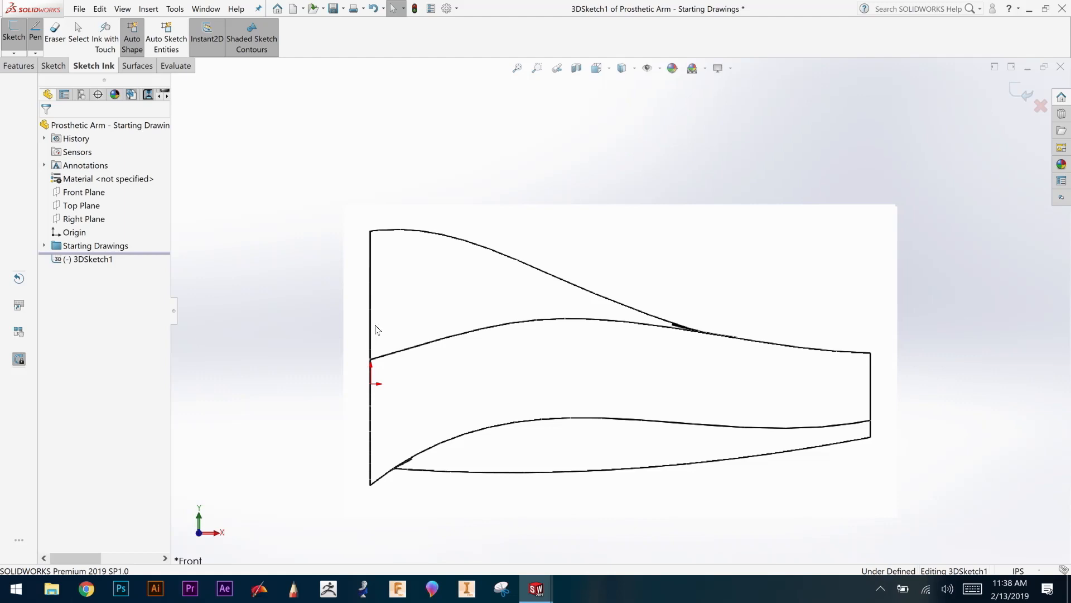
{"action": "left_click", "coordinate": [160, 49]}
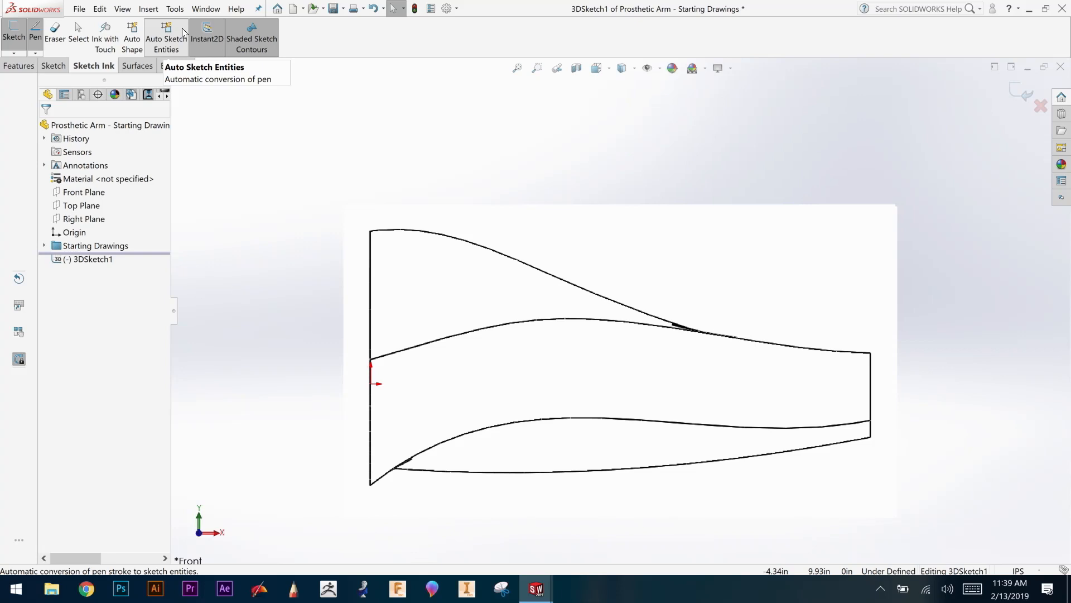
{"action": "scroll", "coordinate": [374, 368], "scroll_direction": "down", "scroll_amount": 2}
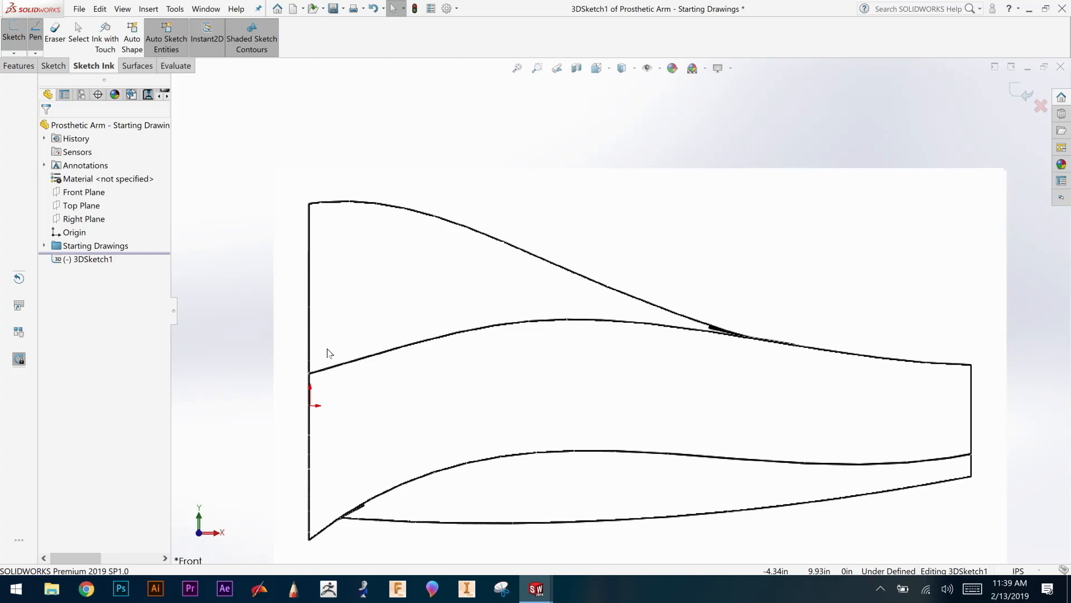
{"action": "mouse_move", "coordinate": [310, 373]}
{"action": "left_mouse_down"}
{"action": "mouse_move", "coordinate": [427, 338]}
{"action": "mouse_move", "coordinate": [593, 318]}
{"action": "mouse_move", "coordinate": [882, 362]}
{"action": "mouse_move", "coordinate": [971, 360]}
{"action": "left_mouse_up"}
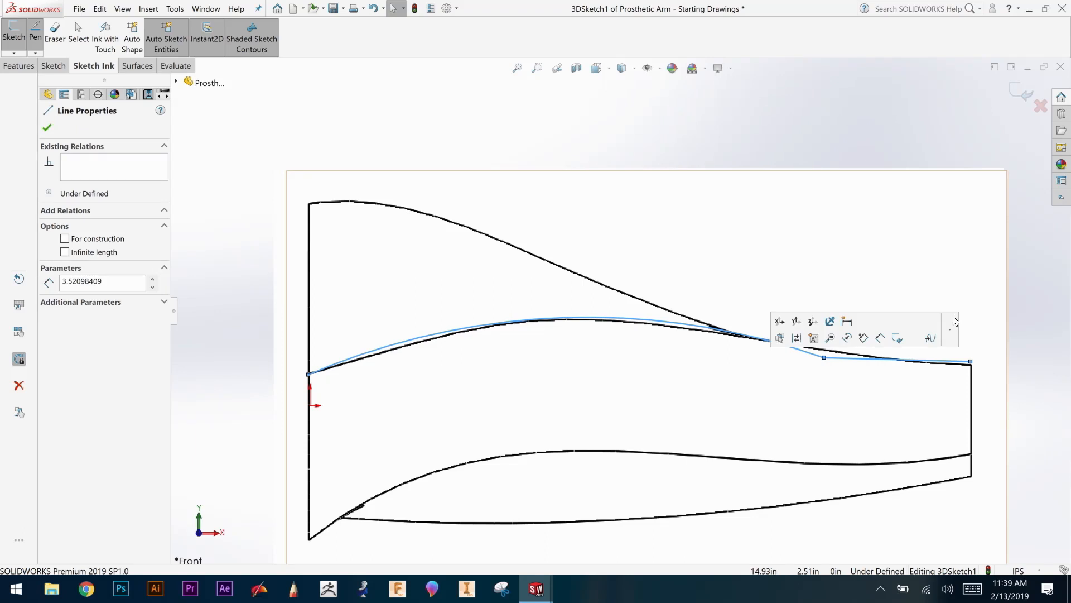
{"action": "left_click", "coordinate": [935, 339]}
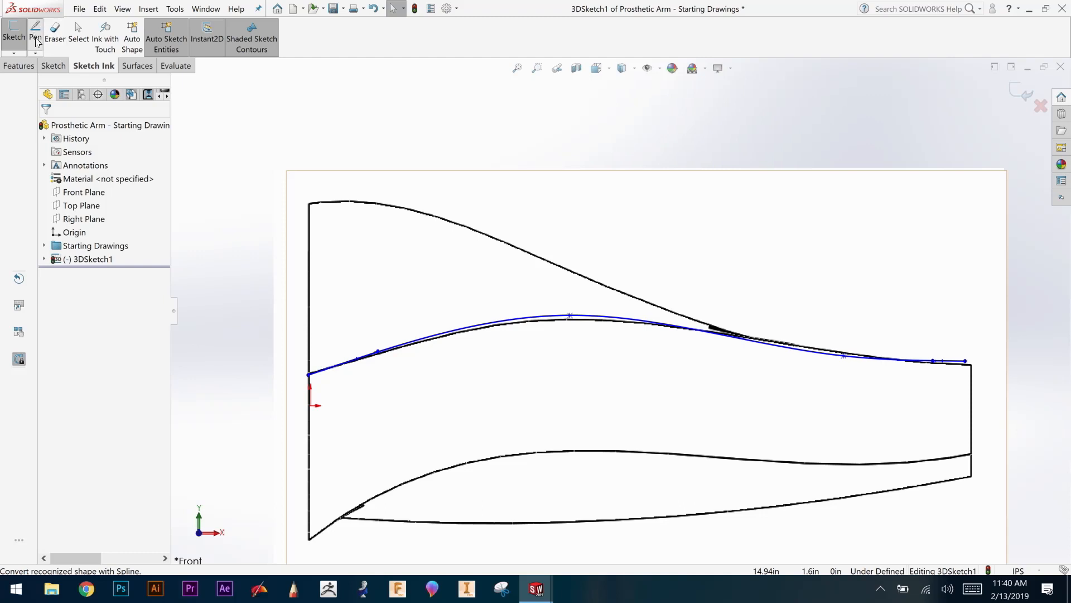
Step: Move the spline's wrist-side end point onto the drawing's corner at about X 15.87 in, Y 0.95 in, and display its control polygon
{"action": "left_click", "coordinate": [79, 36]}
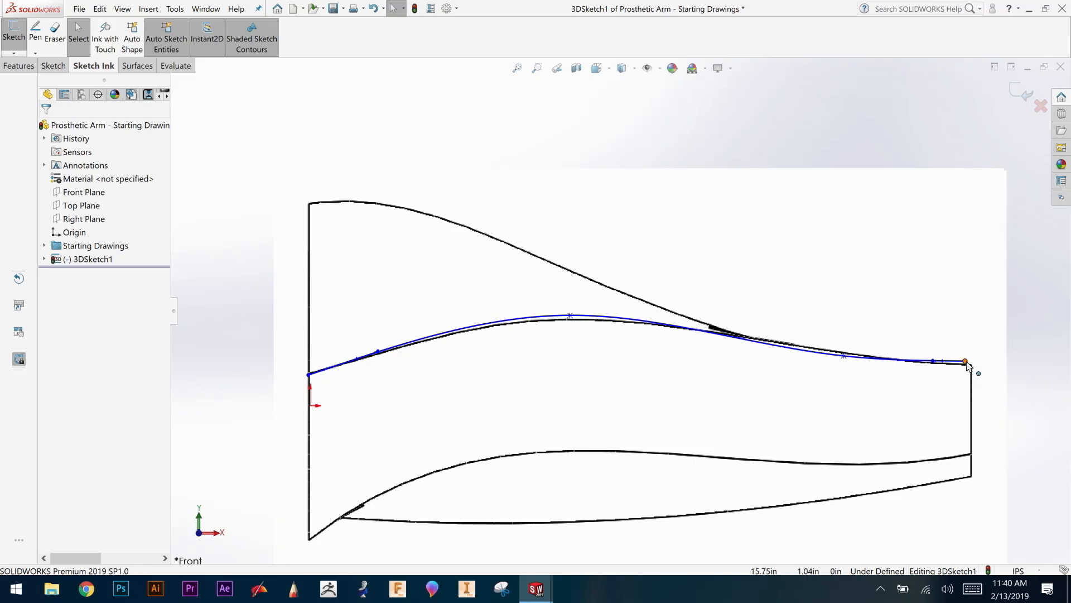
{"action": "left_click_drag", "start_coordinate": [967, 366], "coordinate": [971, 367]}
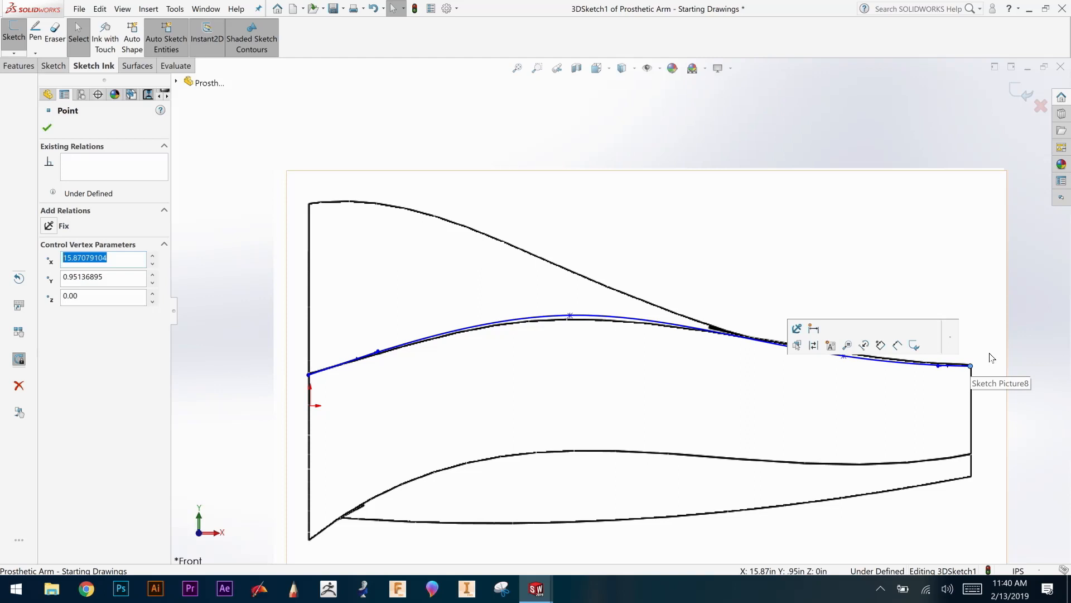
{"action": "right_click", "coordinate": [612, 320]}
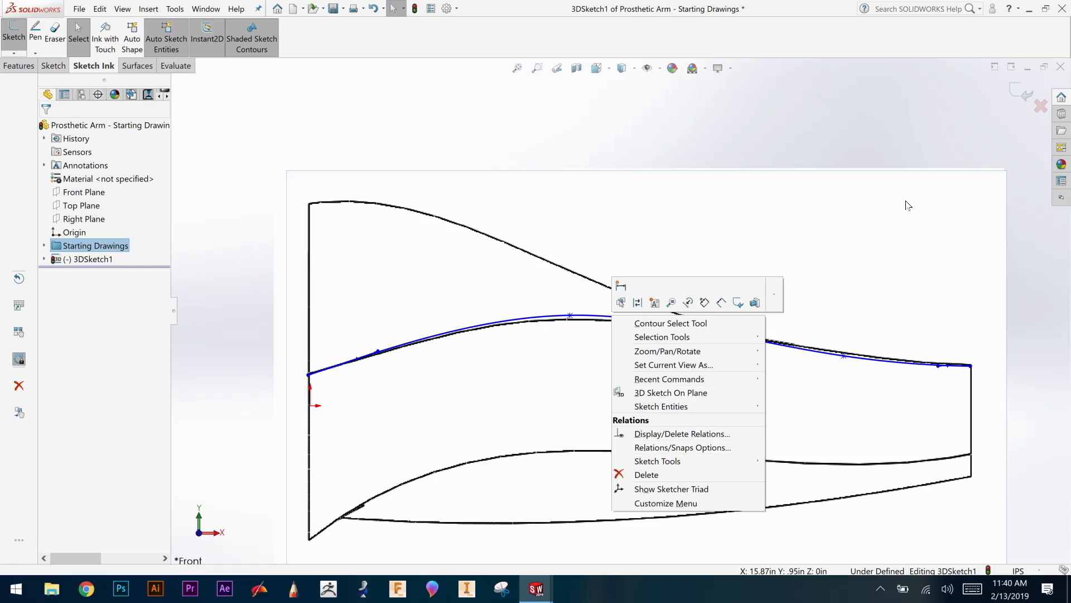
{"action": "left_click", "coordinate": [893, 122]}
{"action": "left_click", "coordinate": [641, 320]}
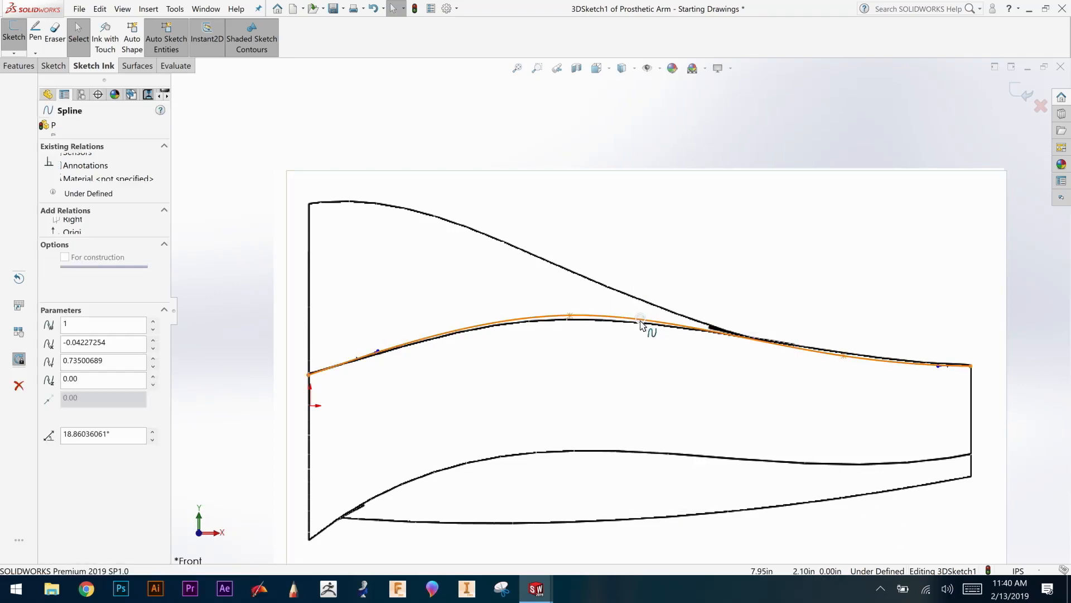
{"action": "right_click", "coordinate": [640, 321]}
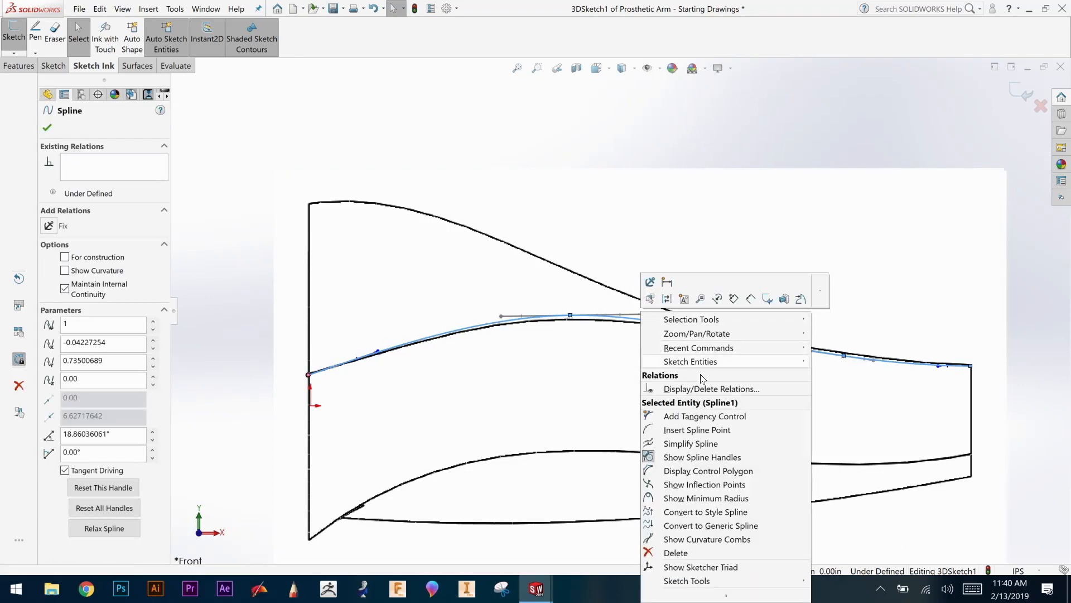
{"action": "left_click", "coordinate": [692, 476]}
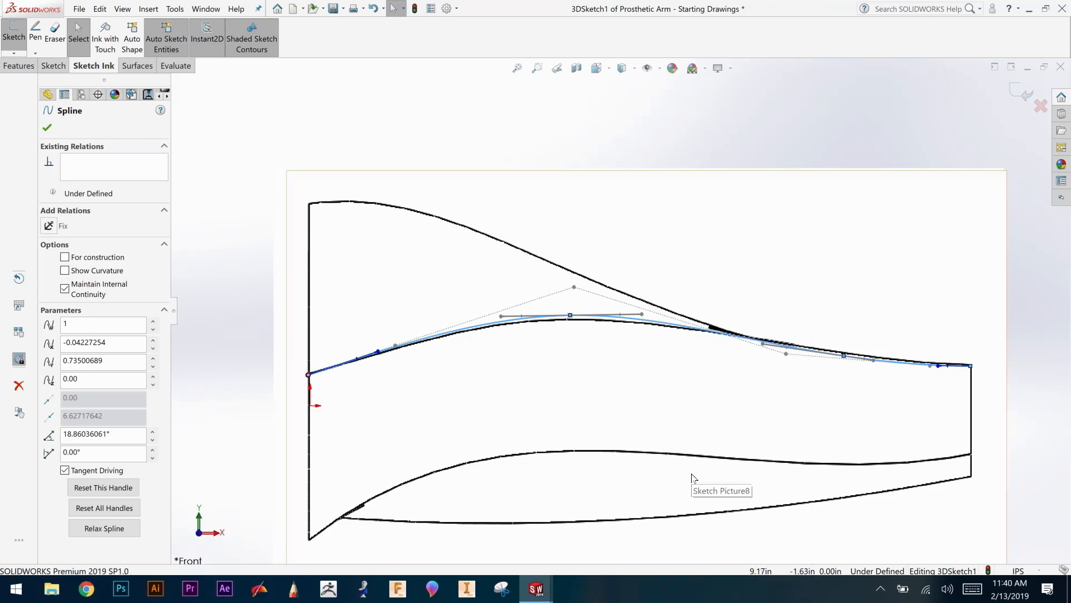
Step: Fit the spline to the traced curve by moving two control polygon vertices to about X 6.40, Y 2.62 in and X 11.60, Y 1.32 in
{"action": "left_click_drag", "start_coordinate": [575, 288], "coordinate": [576, 296]}
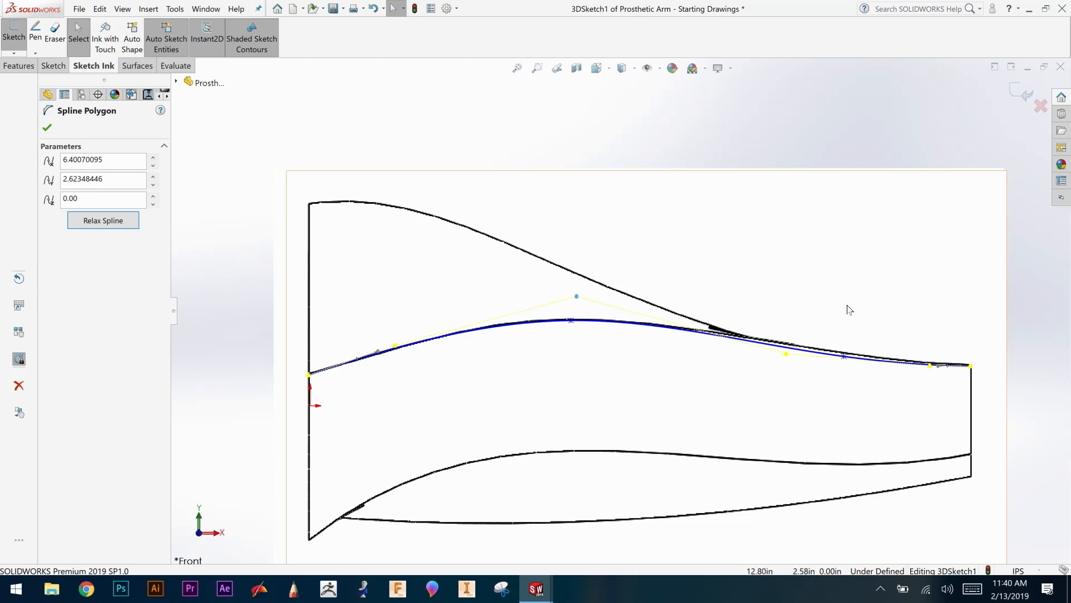
{"action": "mouse_move", "coordinate": [786, 355]}
{"action": "left_mouse_down"}
{"action": "mouse_move", "coordinate": [789, 369]}
{"action": "mouse_move", "coordinate": [793, 351]}
{"action": "left_mouse_up"}
{"action": "scroll", "coordinate": [799, 342], "scroll_direction": "down", "scroll_amount": 2}
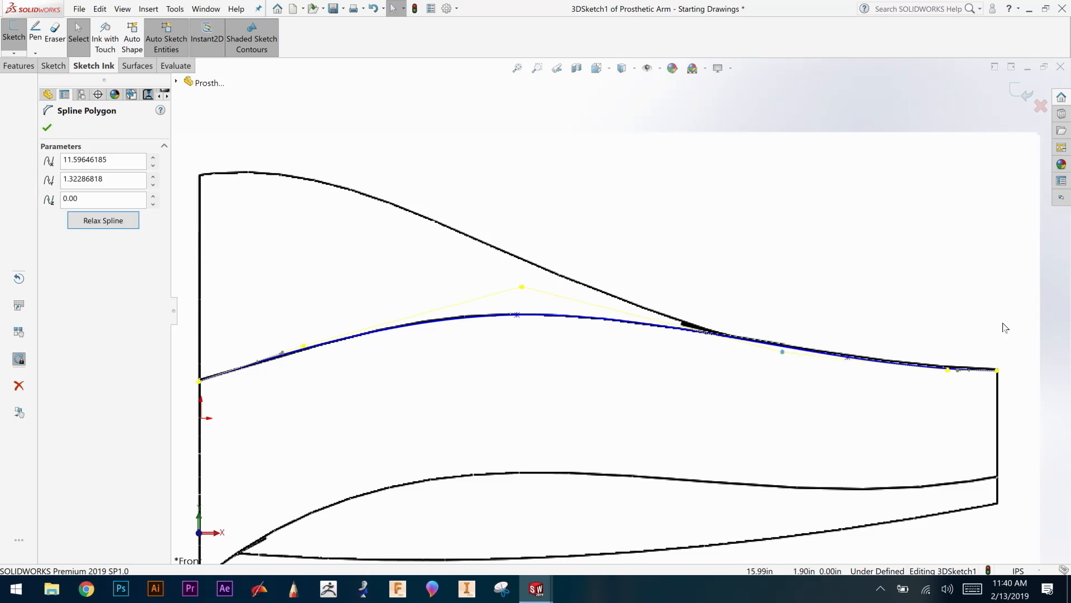
{"action": "left_click", "coordinate": [49, 128]}
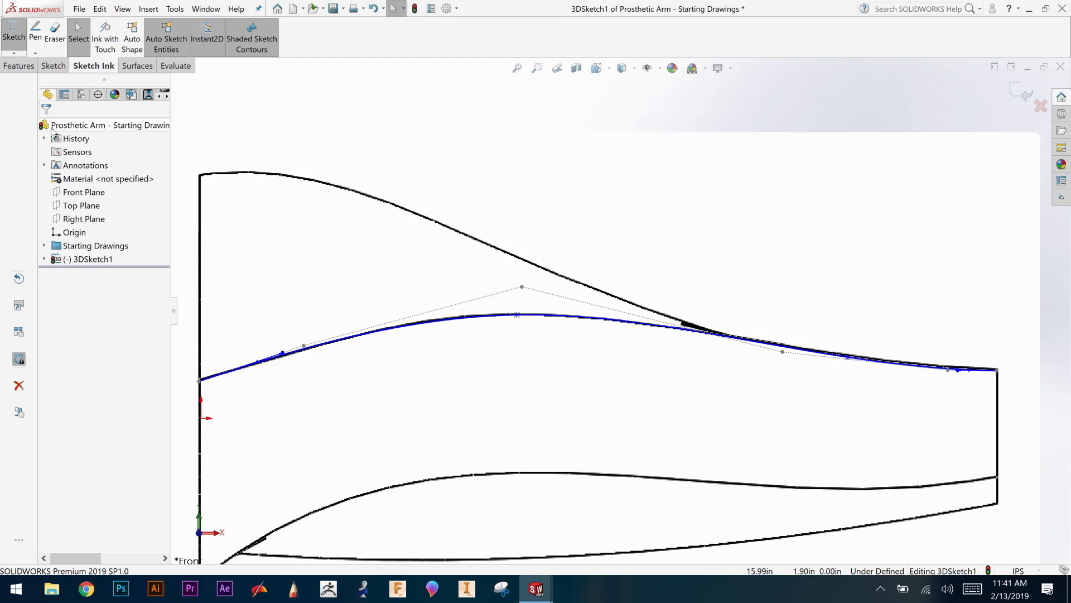
Step: Move the spline's end points onto the matching curve of the top-view drawing, at about Z -1.15 in and Z 4.05 in
{"action": "key", "text": "space"}
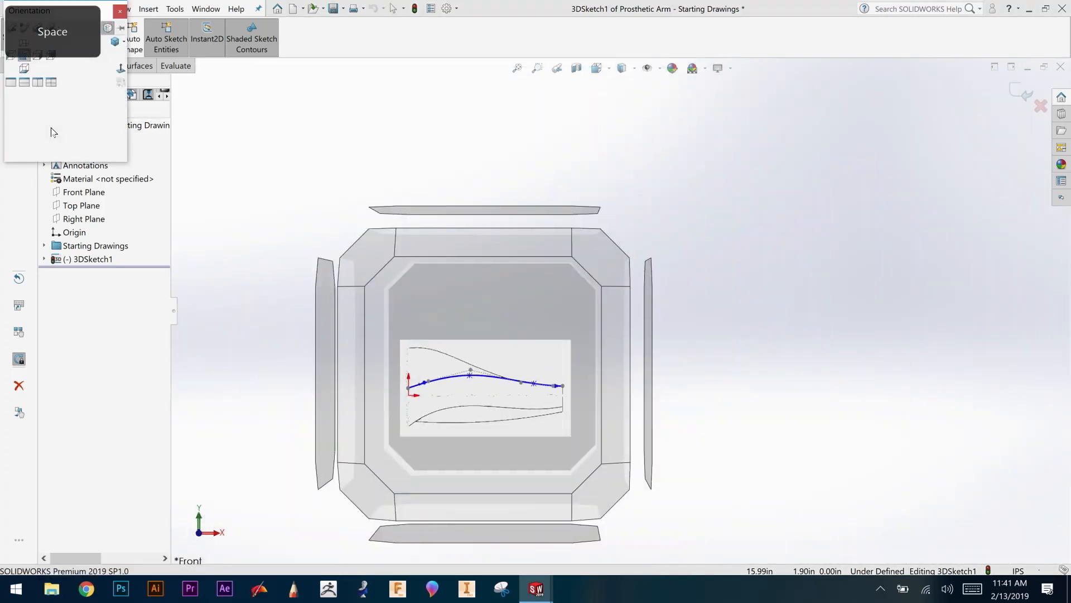
{"action": "middle_click_drag", "start_coordinate": [692, 249], "coordinate": [756, 403]}
{"action": "left_click", "coordinate": [514, 274]}
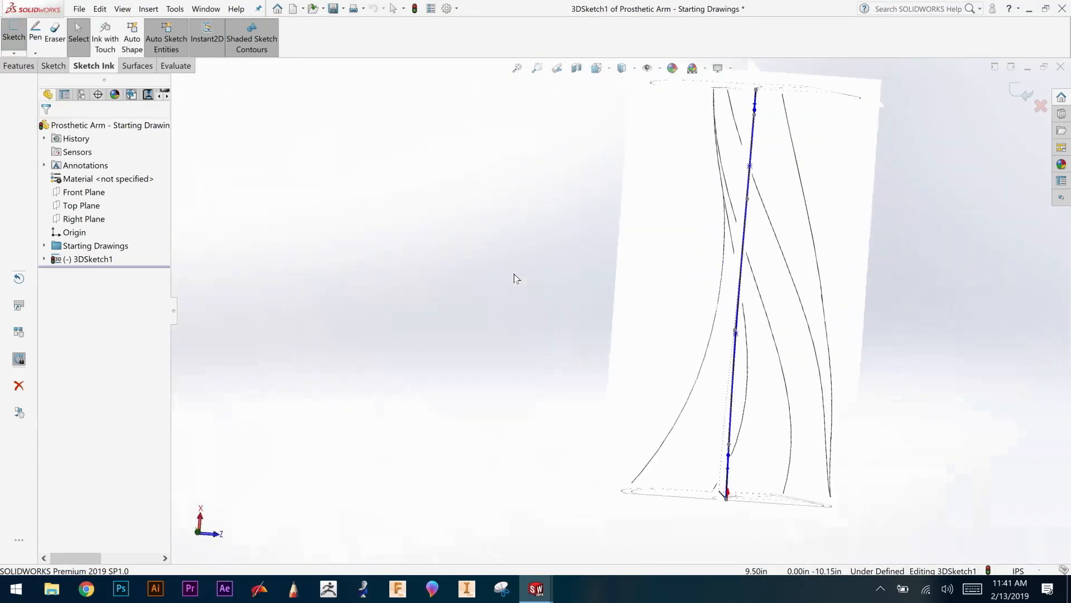
{"action": "mouse_move", "coordinate": [933, 351]}
{"action": "middle_mouse_down", "text": "ctrl"}
{"action": "mouse_move", "coordinate": [938, 363]}
{"action": "mouse_move", "coordinate": [754, 370]}
{"action": "mouse_move", "coordinate": [728, 360]}
{"action": "middle_mouse_up", "text": "ctrl"}
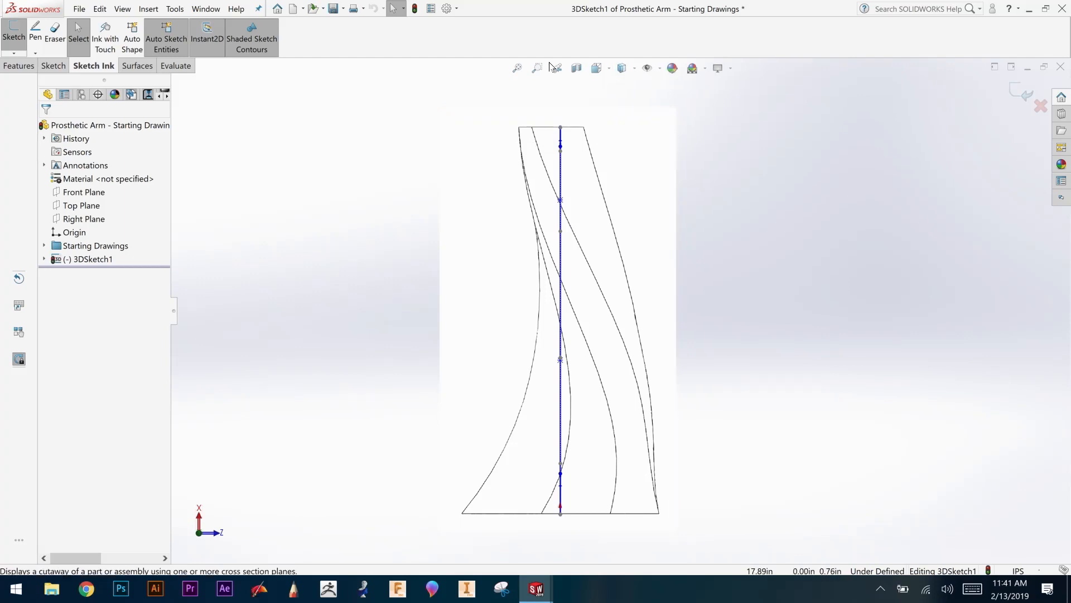
{"action": "left_click", "coordinate": [85, 32]}
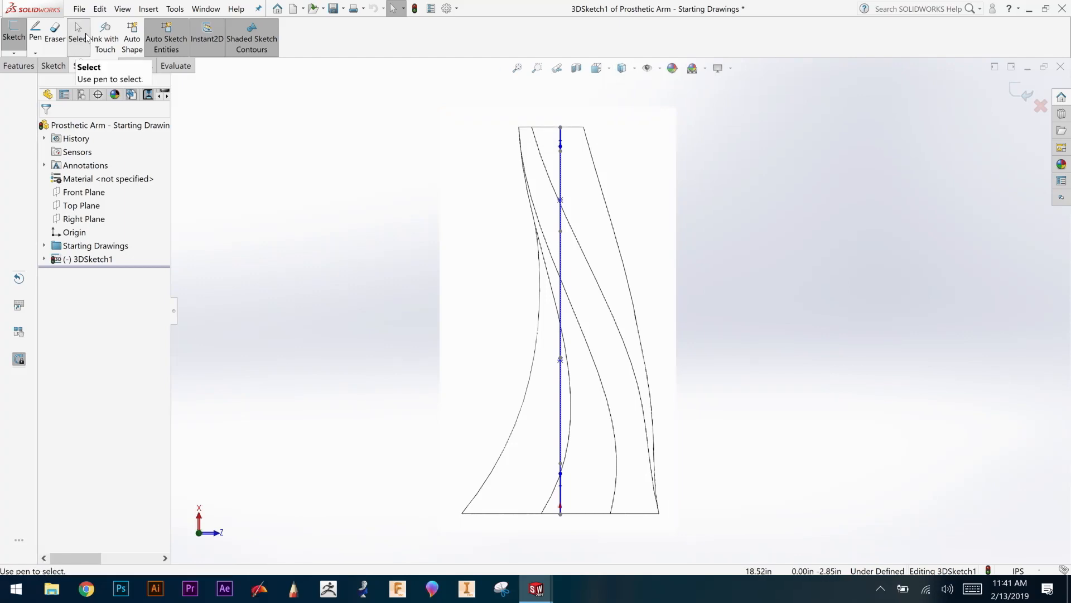
{"action": "left_click_drag", "start_coordinate": [560, 128], "coordinate": [534, 131]}
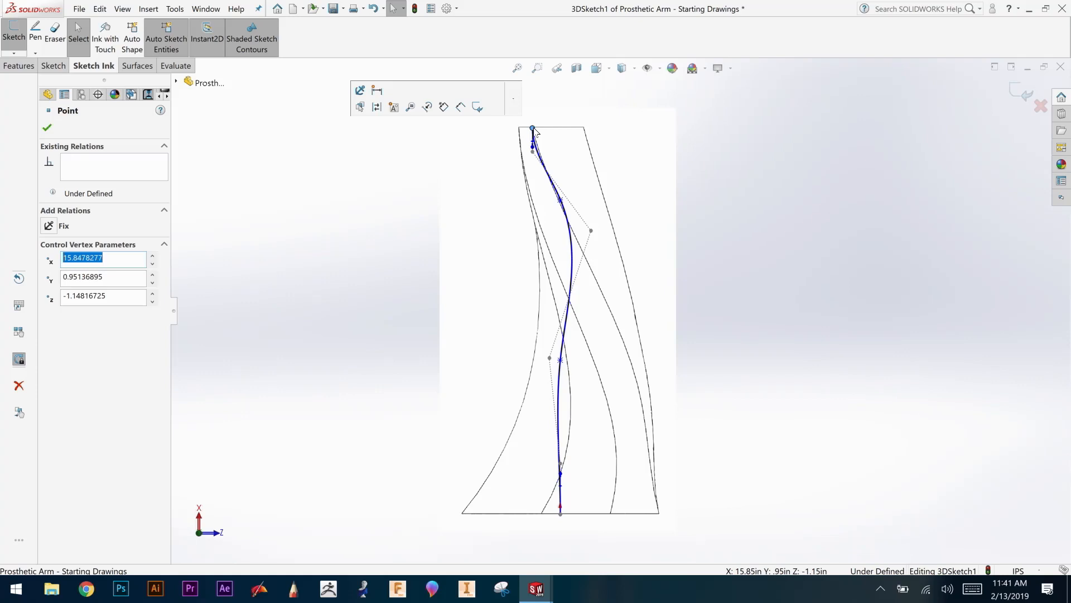
{"action": "left_click", "coordinate": [560, 513]}
{"action": "left_click_drag", "start_coordinate": [560, 512], "coordinate": [659, 514]}
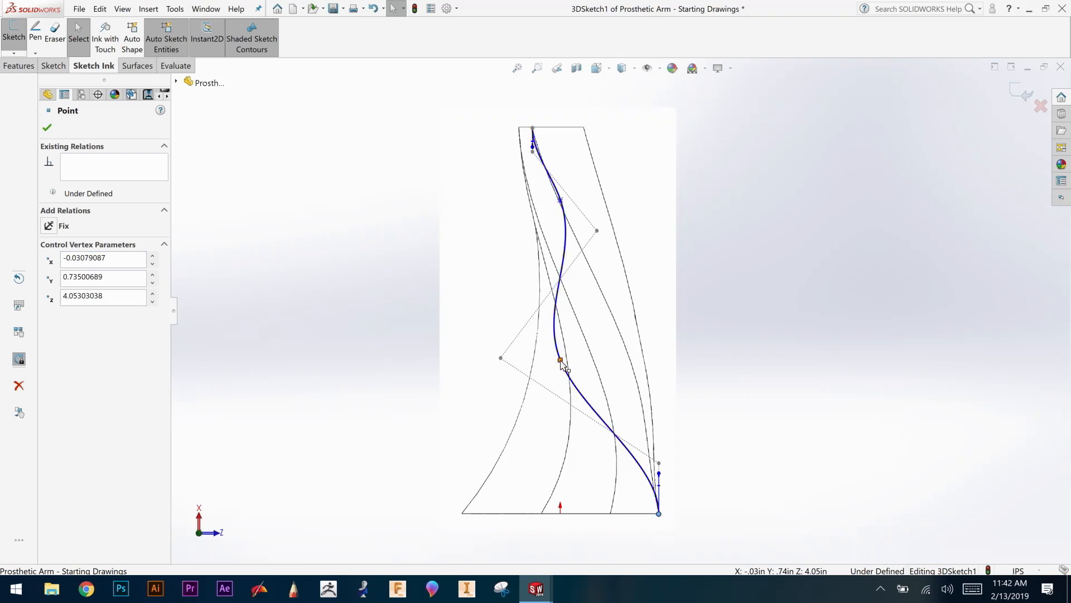
Step: Move the spline's interior points to about X 6.87, Z 2.71 in and X 12.79, Z 0.03 in, and its lowest free polygon vertex to X 1.98, Z 3.75 in
{"action": "left_click_drag", "start_coordinate": [561, 360], "coordinate": [626, 347]}
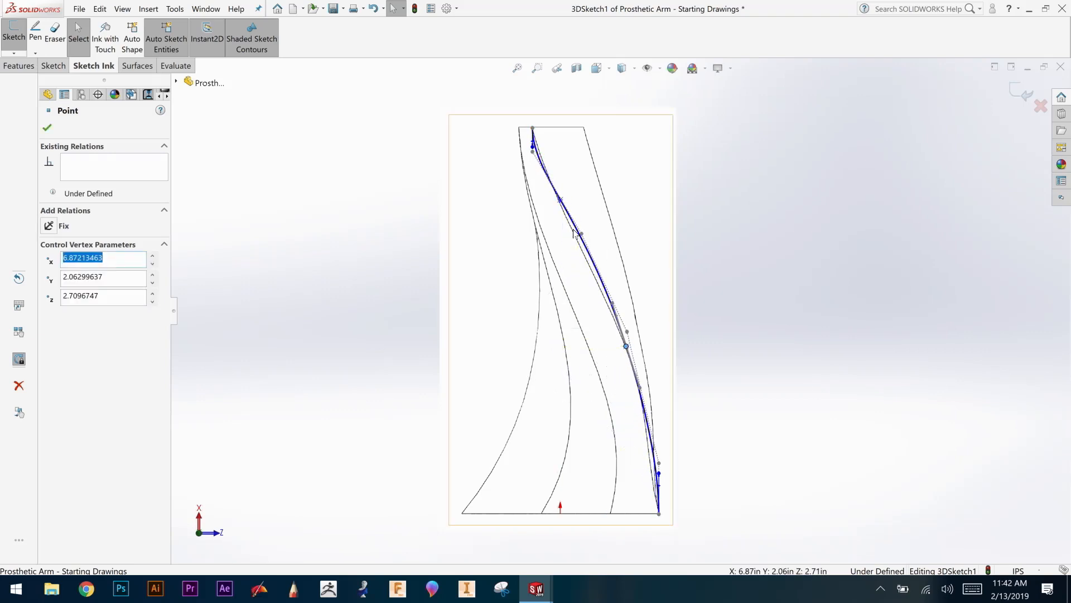
{"action": "left_click", "coordinate": [561, 202]}
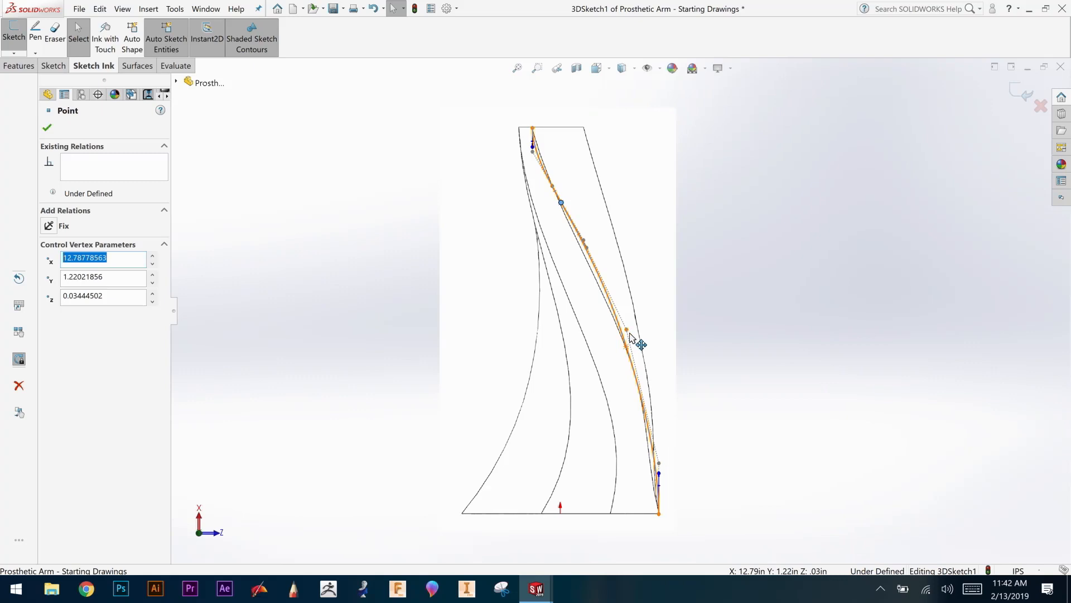
{"action": "left_click", "coordinate": [657, 465]}
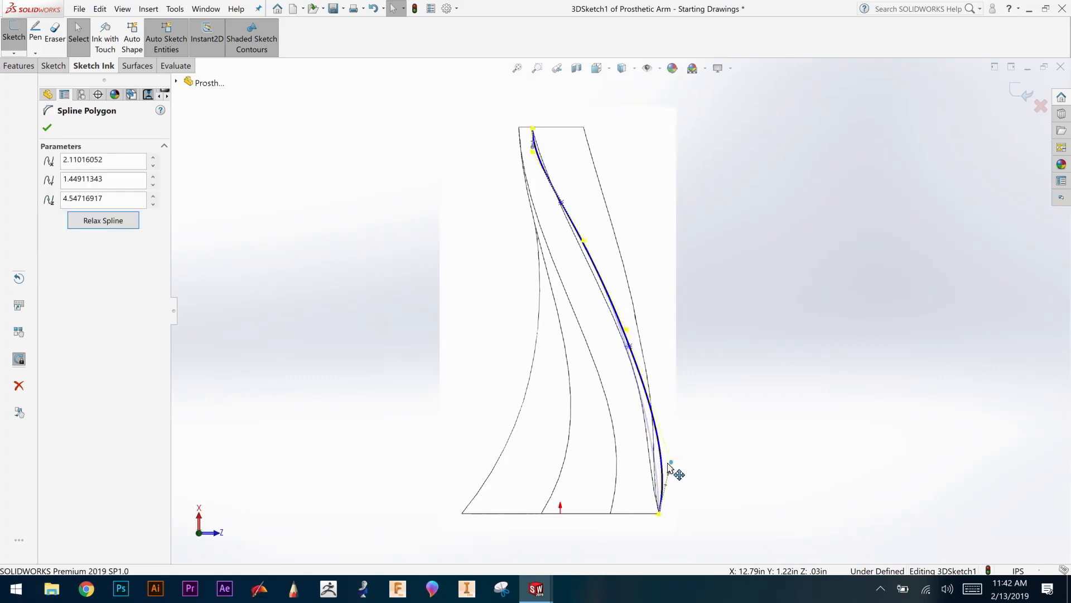
{"action": "left_click_drag", "start_coordinate": [656, 466], "coordinate": [652, 466]}
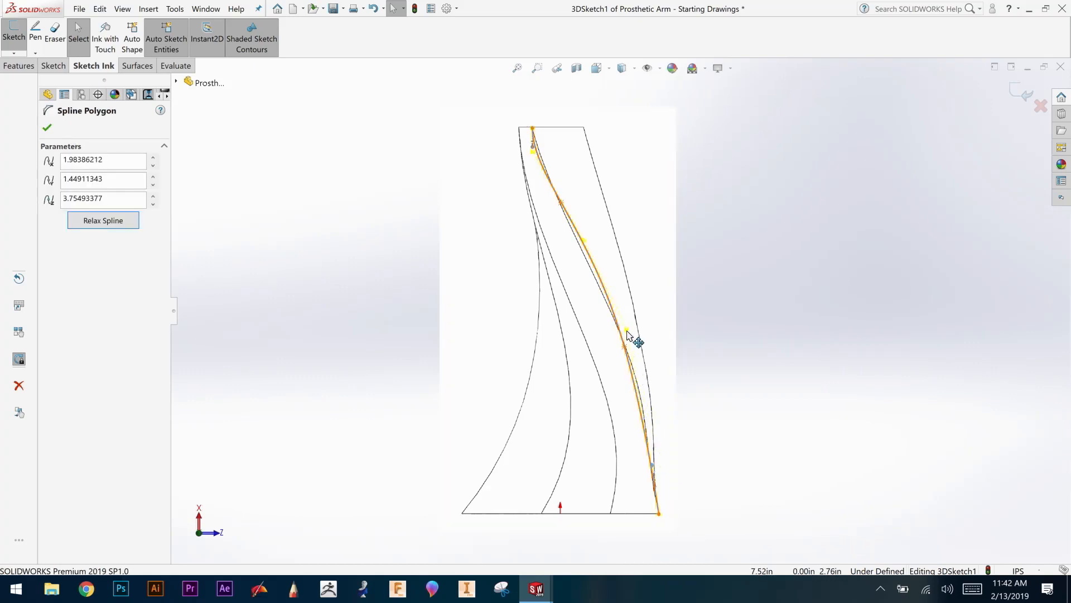
Step: Fit the spline to the top-view curve by moving polygon vertices to about X 6.03, Z 3.24 in; X 11.12, Z 0.76 in; and X 14.74, Z -0.94 in
{"action": "left_click_drag", "start_coordinate": [632, 331], "coordinate": [640, 366]}
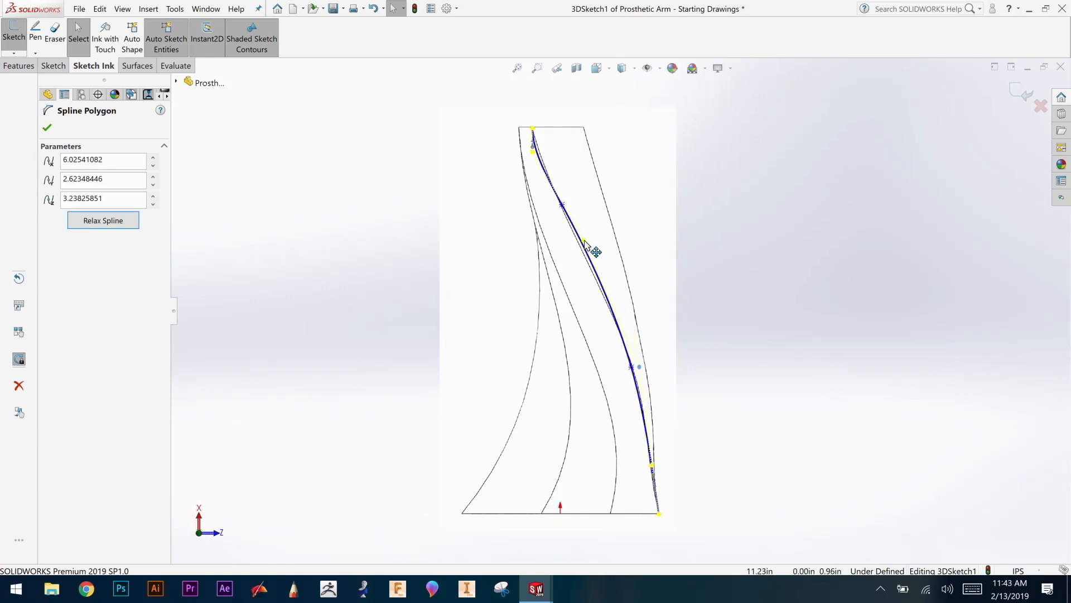
{"action": "left_click_drag", "start_coordinate": [582, 243], "coordinate": [578, 246]}
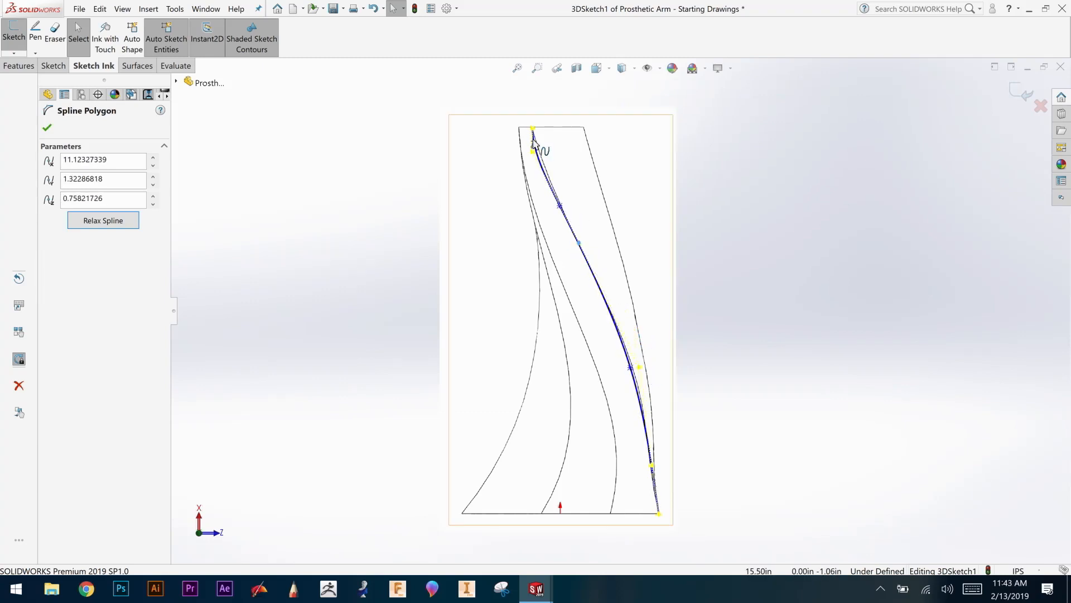
{"action": "left_click_drag", "start_coordinate": [545, 162], "coordinate": [539, 146]}
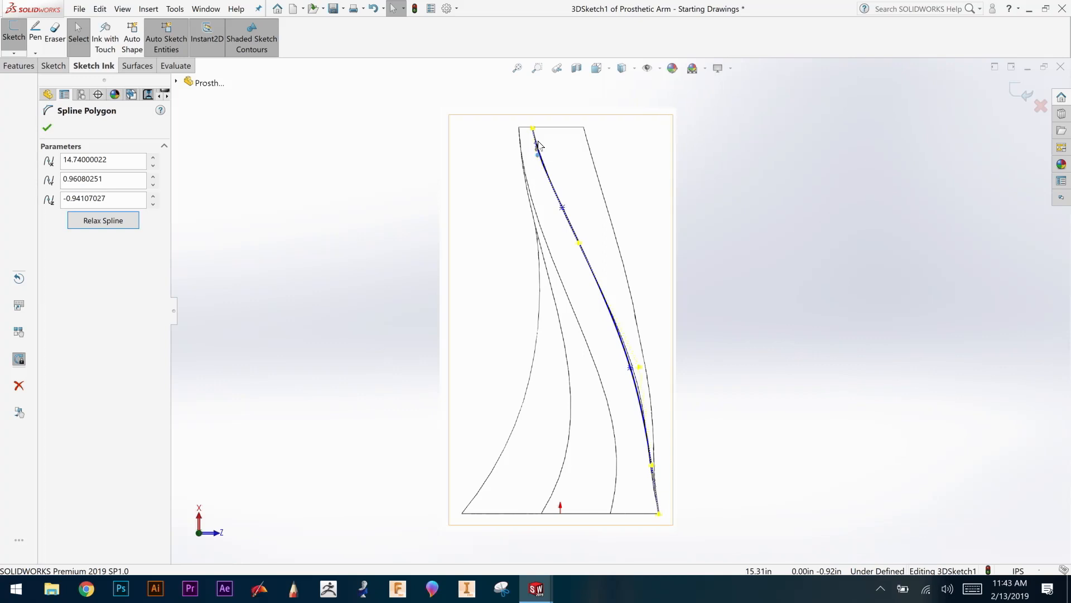
{"action": "left_click", "coordinate": [47, 129]}
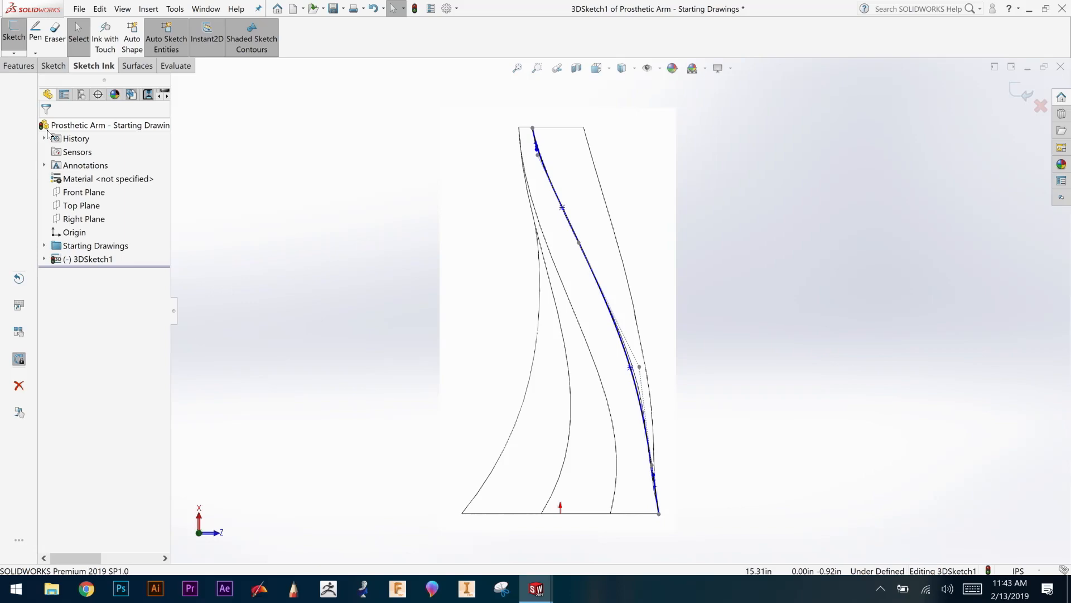
Step: Check the fitted spline against the reference drawings in 3D and the front view, and exit the 3D sketch
{"action": "mouse_move", "coordinate": [869, 376]}
{"action": "middle_mouse_down"}
{"action": "mouse_move", "coordinate": [889, 352]}
{"action": "mouse_move", "coordinate": [885, 206]}
{"action": "mouse_move", "coordinate": [823, 161]}
{"action": "mouse_move", "coordinate": [849, 143]}
{"action": "mouse_move", "coordinate": [825, 215]}
{"action": "middle_mouse_up"}
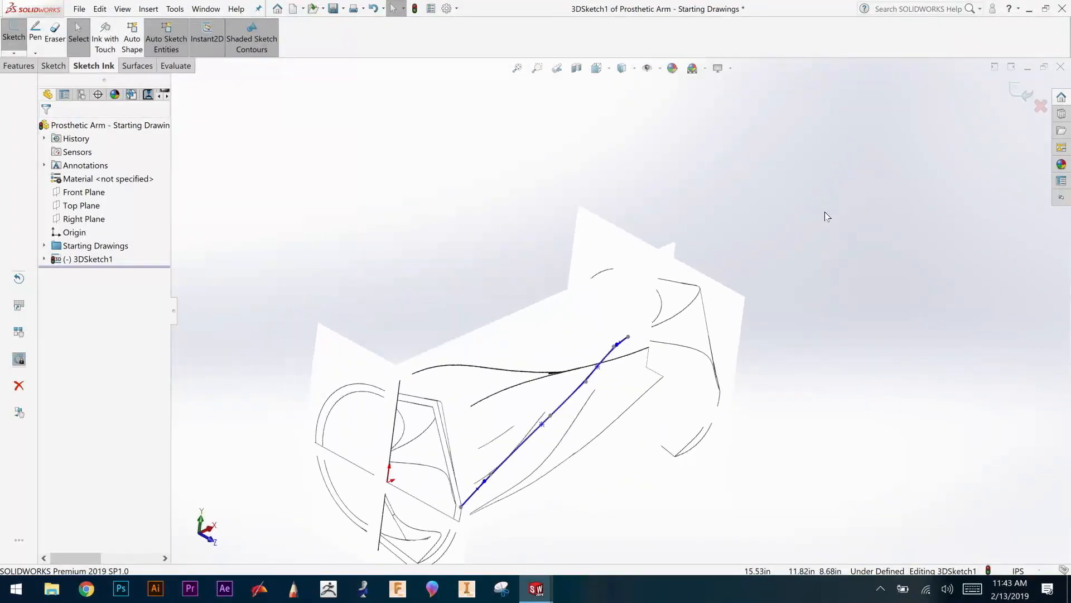
{"action": "mouse_move", "coordinate": [775, 411]}
{"action": "middle_mouse_down", "text": "ctrl"}
{"action": "mouse_move", "coordinate": [827, 273]}
{"action": "mouse_move", "coordinate": [820, 244]}
{"action": "middle_mouse_up", "text": "ctrl"}
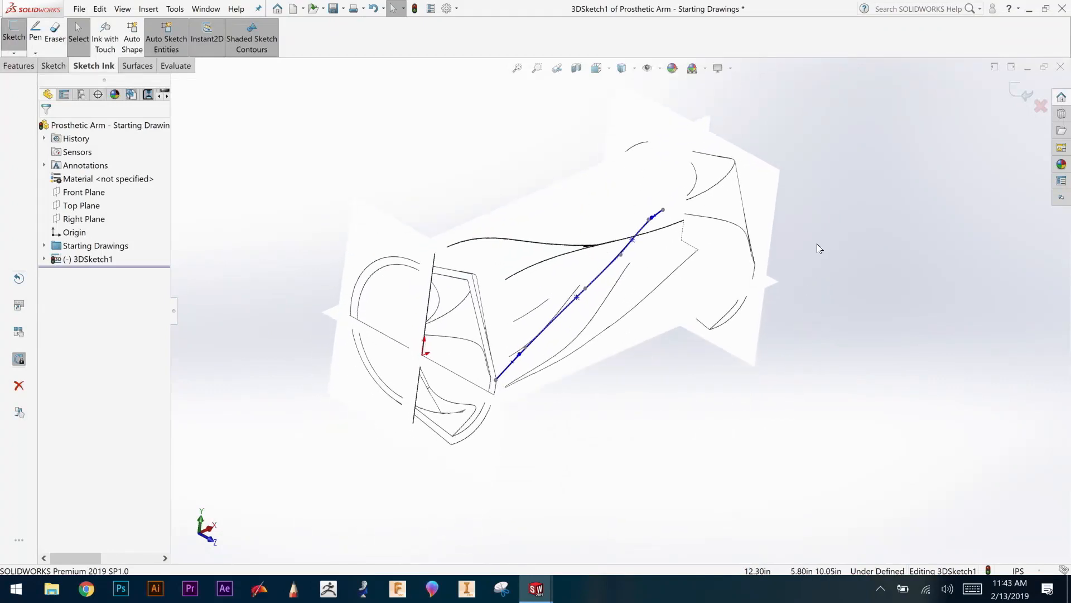
{"action": "mouse_move", "coordinate": [810, 289]}
{"action": "middle_mouse_down"}
{"action": "mouse_move", "coordinate": [811, 304]}
{"action": "mouse_move", "coordinate": [827, 305]}
{"action": "mouse_move", "coordinate": [834, 359]}
{"action": "mouse_move", "coordinate": [853, 372]}
{"action": "middle_mouse_up"}
{"action": "mouse_move", "coordinate": [856, 347]}
{"action": "middle_mouse_down"}
{"action": "mouse_move", "coordinate": [793, 286]}
{"action": "mouse_move", "coordinate": [744, 266]}
{"action": "mouse_move", "coordinate": [735, 226]}
{"action": "mouse_move", "coordinate": [741, 241]}
{"action": "middle_mouse_up"}
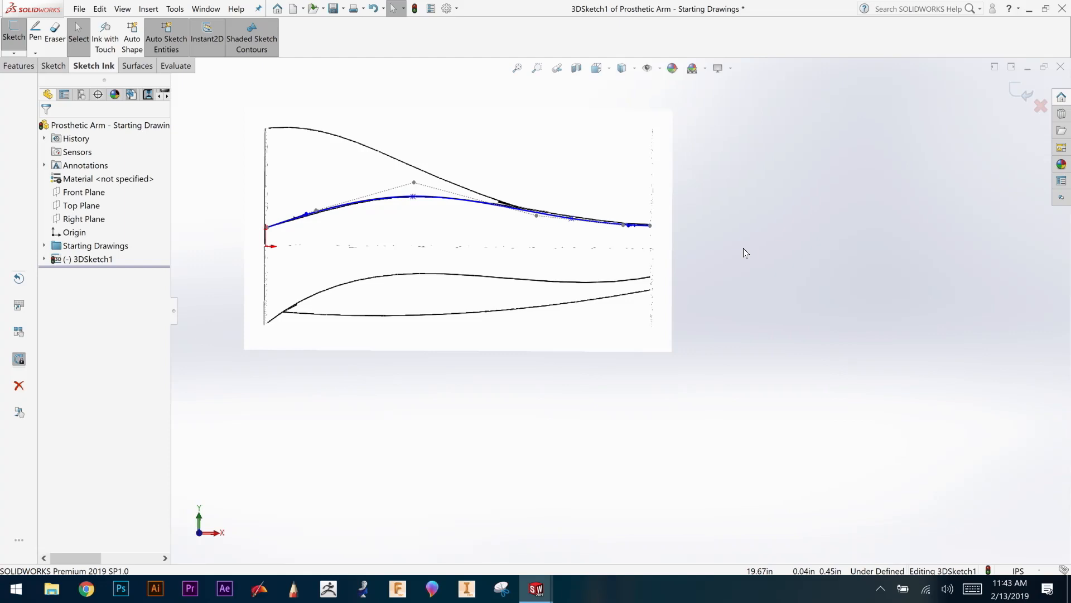
{"action": "left_click", "coordinate": [1019, 93]}
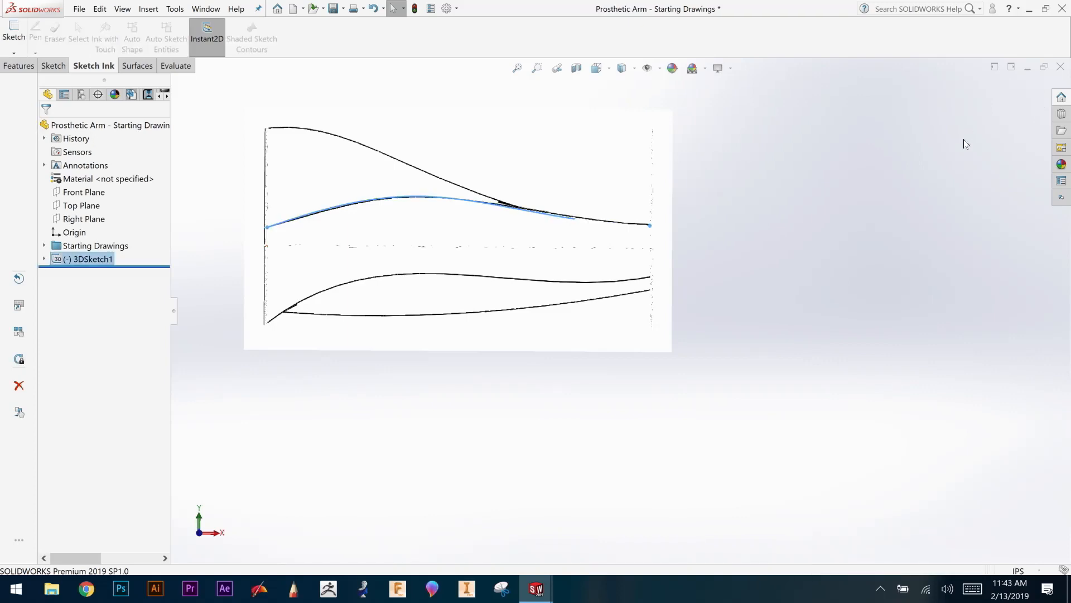
{"action": "middle_click_drag", "start_coordinate": [669, 467], "coordinate": [771, 490], "text": "ctrl"}
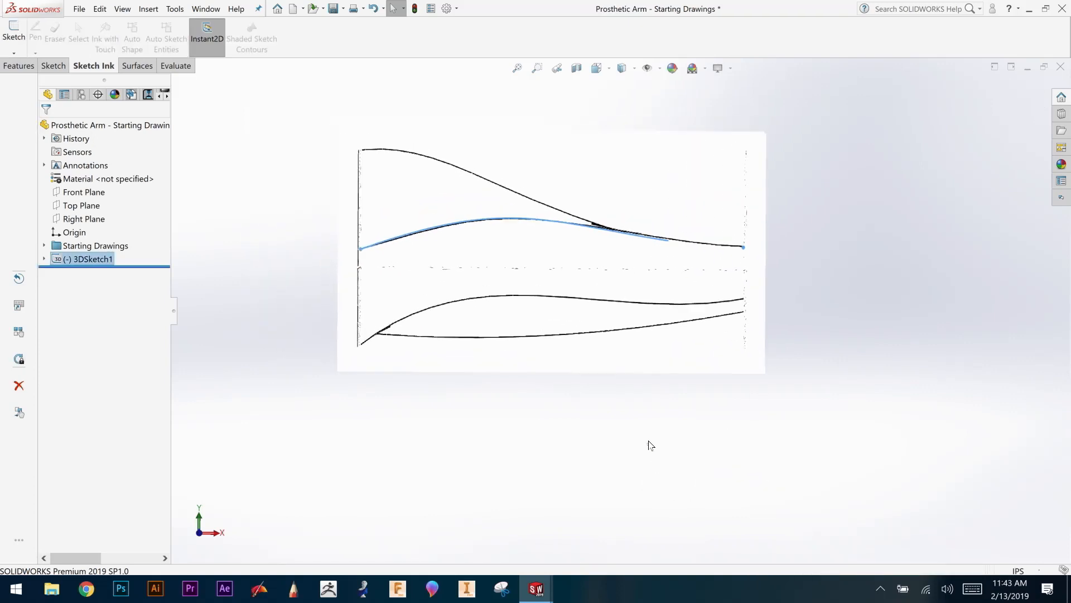
{"action": "left_click", "coordinate": [649, 442]}
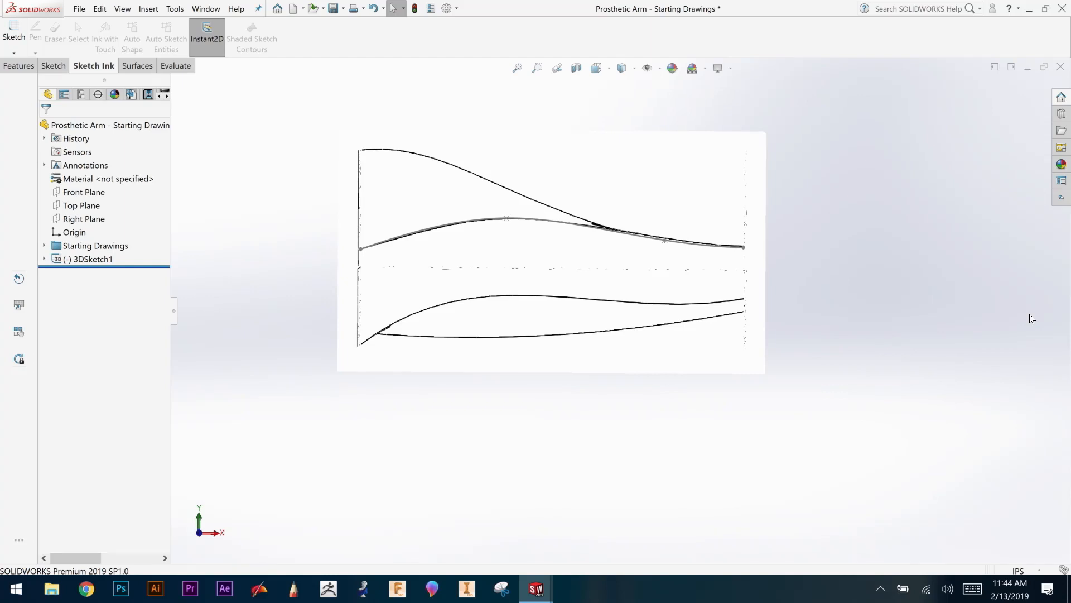
Step: Set the Front view orientation and start a new 3D sketch
{"action": "middle_click_drag", "start_coordinate": [1032, 319], "coordinate": [1061, 334]}
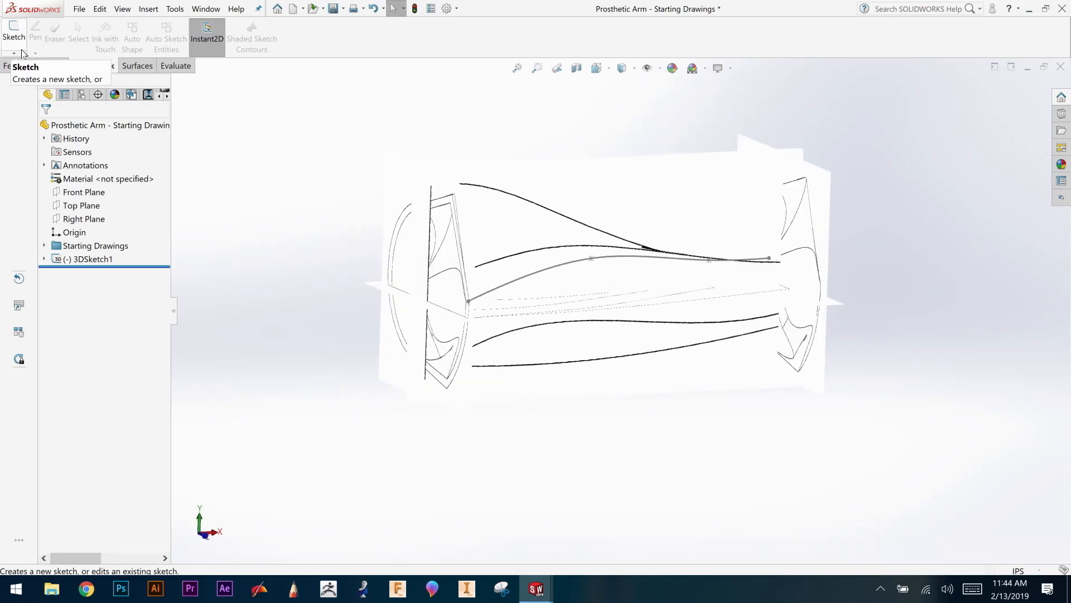
{"action": "key", "text": "space"}
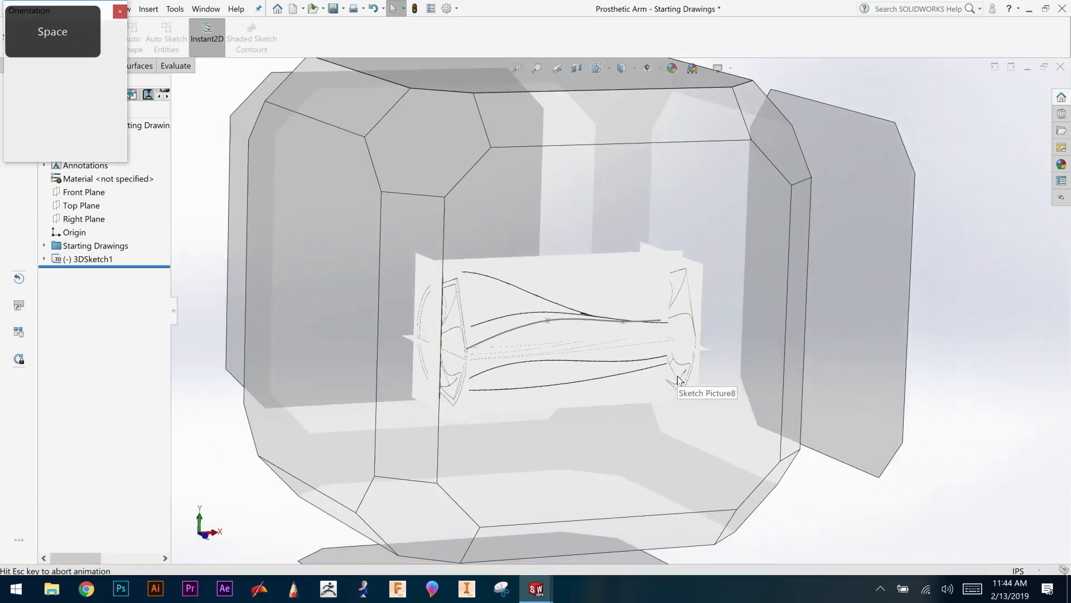
{"action": "left_click", "coordinate": [560, 466]}
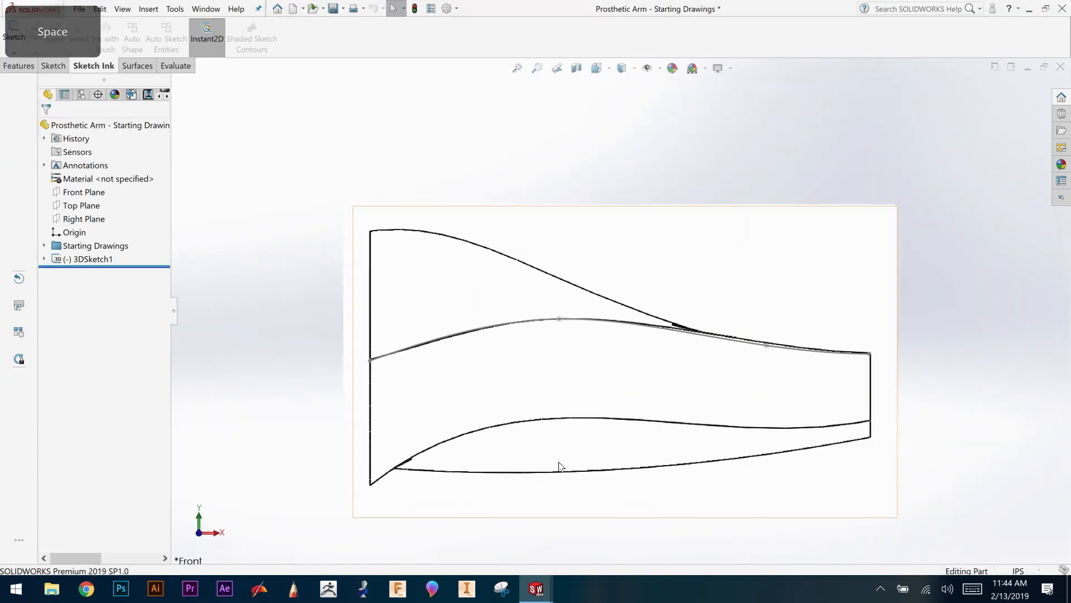
{"action": "left_click", "coordinate": [14, 52]}
{"action": "left_click", "coordinate": [31, 78]}
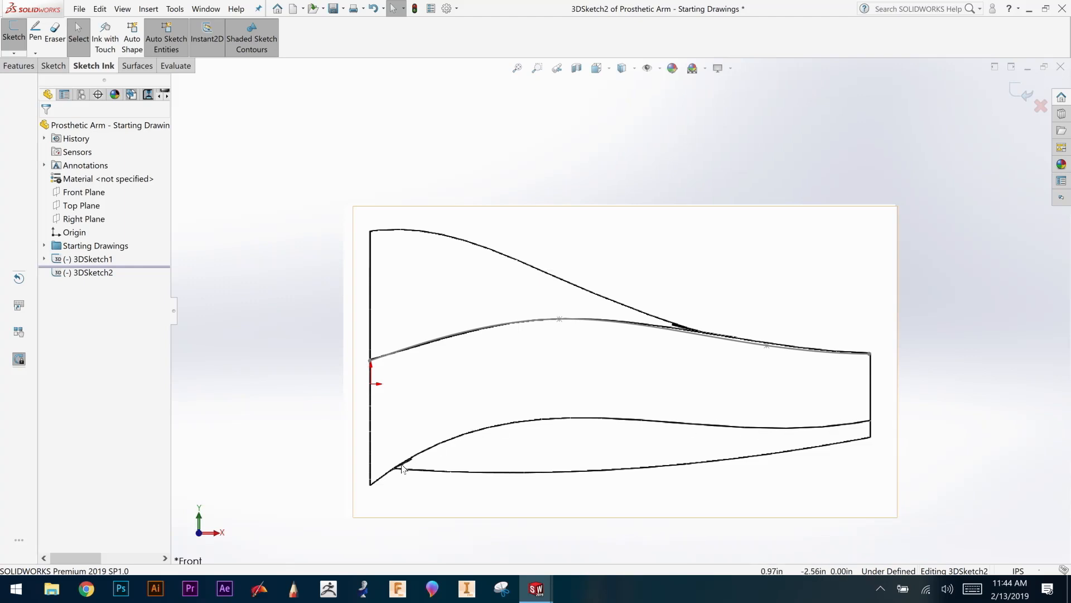
Step: Trace the lower-middle curve of the front drawing with the Pen, from the lower elbow-side corner to the wrist edge, and convert the stroke to a spline
{"action": "left_click", "coordinate": [36, 37]}
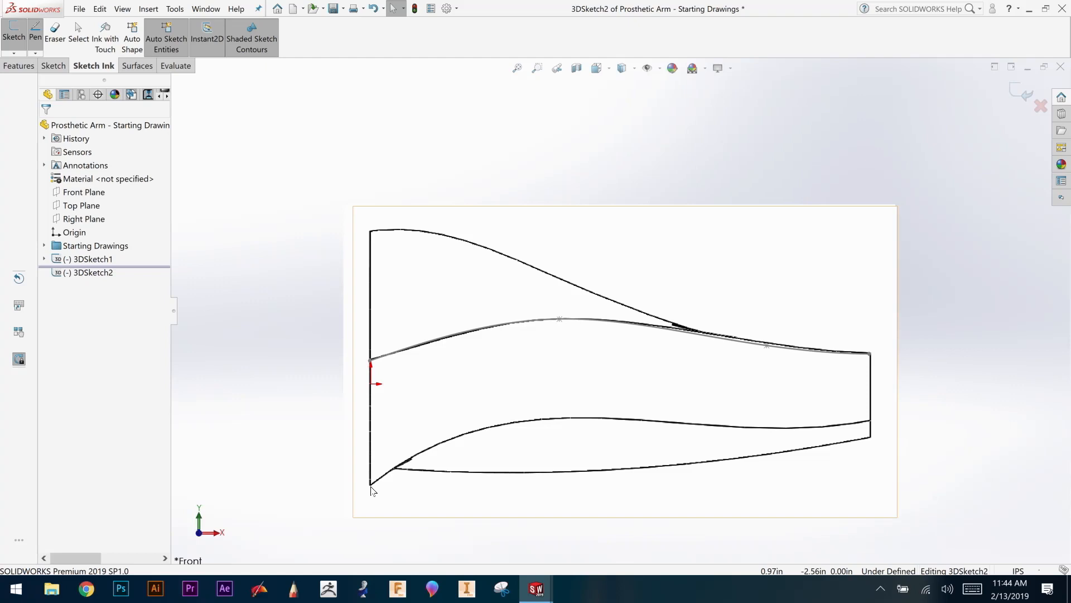
{"action": "mouse_move", "coordinate": [371, 487]}
{"action": "left_mouse_down"}
{"action": "mouse_move", "coordinate": [491, 433]}
{"action": "mouse_move", "coordinate": [627, 424]}
{"action": "mouse_move", "coordinate": [757, 434]}
{"action": "mouse_move", "coordinate": [871, 417]}
{"action": "left_mouse_up"}
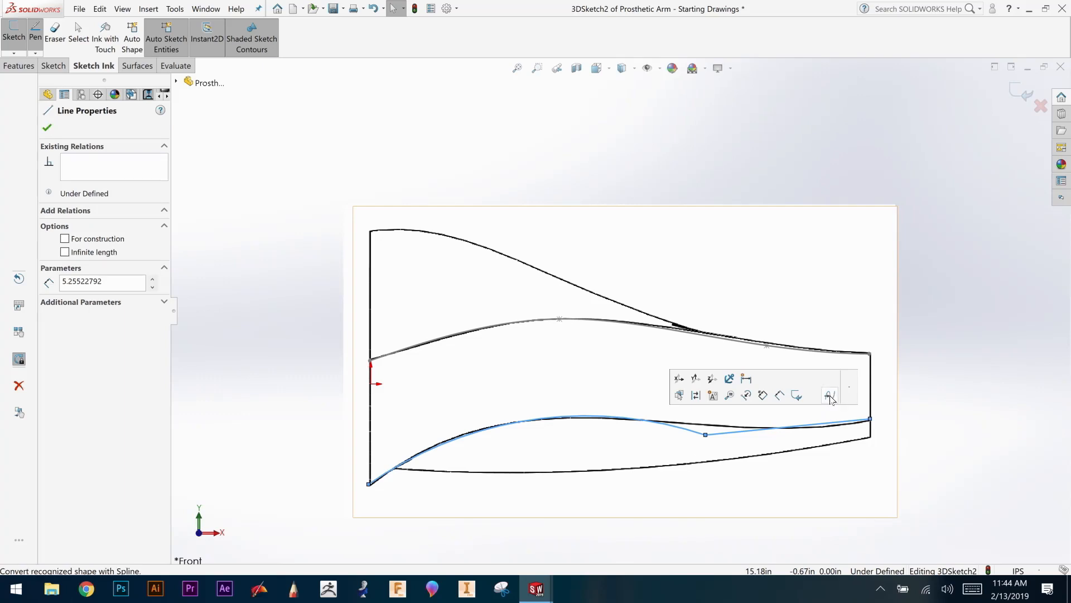
{"action": "left_click", "coordinate": [831, 397]}
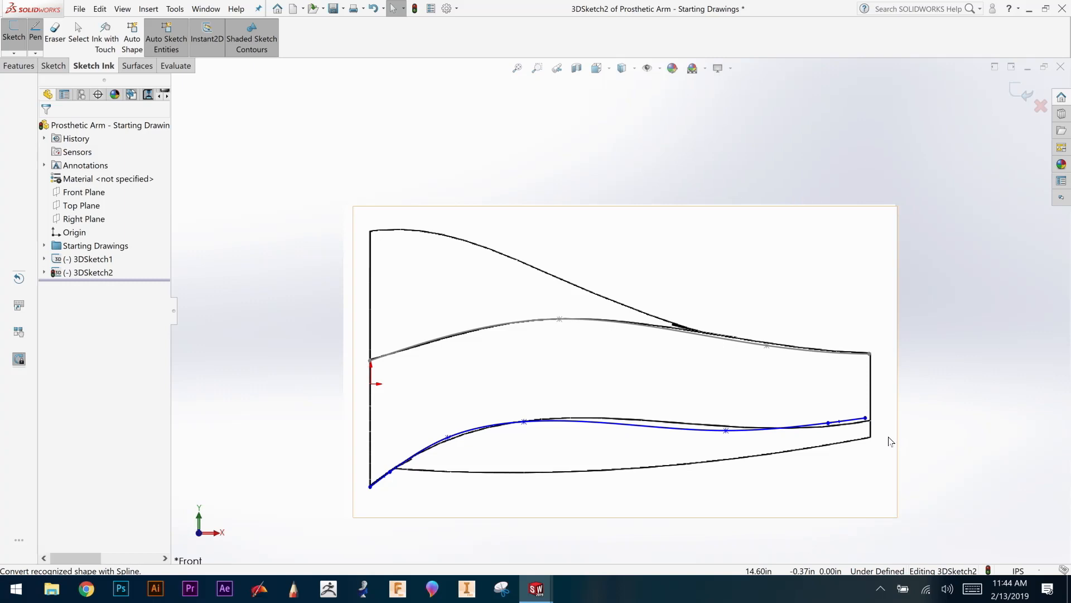
Step: Move the new spline's wrist-side end point to about X 15.88, Y -1.17 in and its nearest interior point onto the drawn curve
{"action": "left_click", "coordinate": [79, 39]}
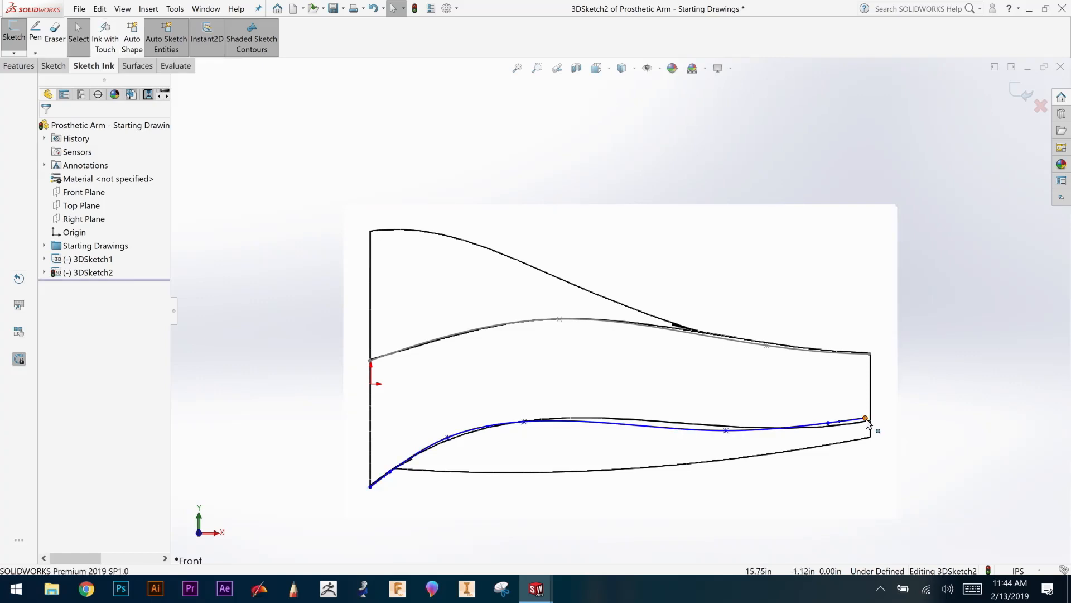
{"action": "left_click_drag", "start_coordinate": [866, 420], "coordinate": [870, 420]}
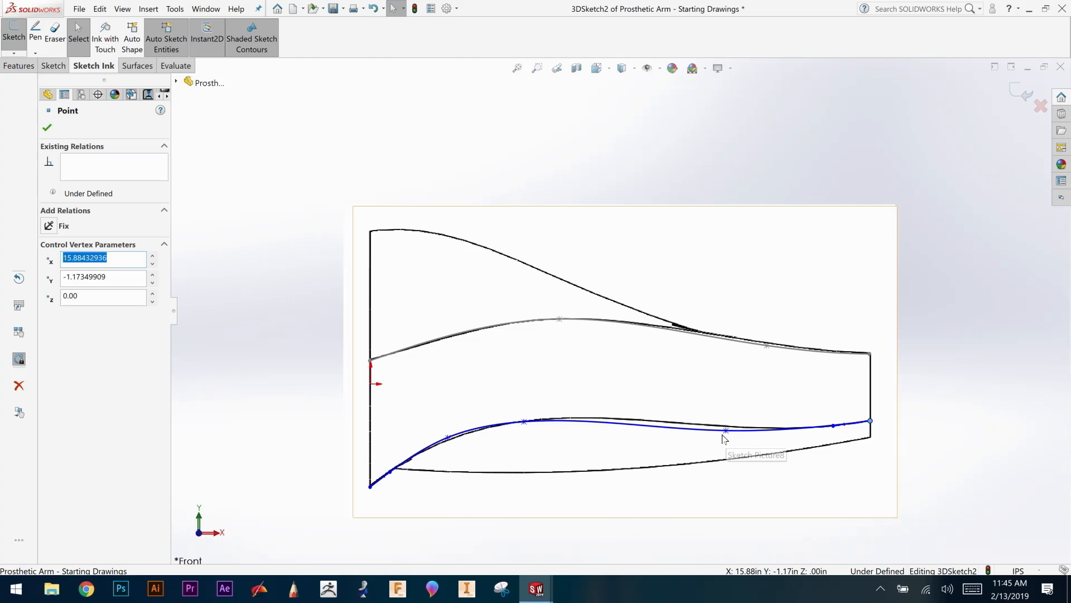
{"action": "mouse_move", "coordinate": [725, 431]}
{"action": "left_mouse_down"}
{"action": "mouse_move", "coordinate": [725, 441]}
{"action": "mouse_move", "coordinate": [728, 428]}
{"action": "left_mouse_up"}
{"action": "left_click", "coordinate": [936, 463]}
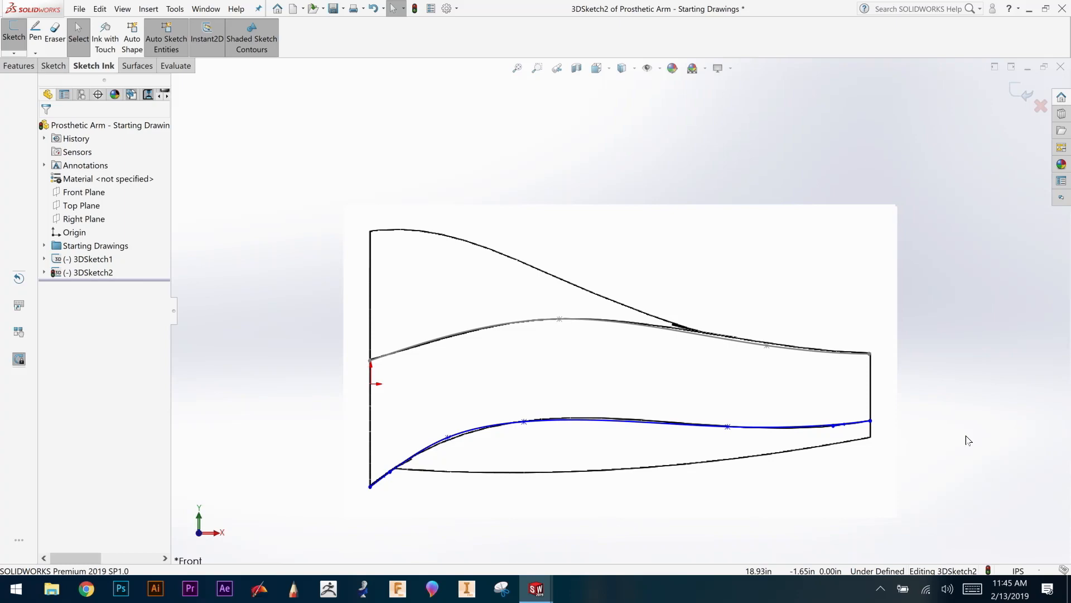
Step: In the bottom view, move the spline's end points onto the matching drawn curve at about X 15.86, Z 0.90 in and X 0.05, Z 2.16 in
{"action": "mouse_move", "coordinate": [928, 454]}
{"action": "middle_mouse_down"}
{"action": "mouse_move", "coordinate": [961, 434]}
{"action": "mouse_move", "coordinate": [985, 221]}
{"action": "middle_mouse_up"}
{"action": "key", "text": "space"}
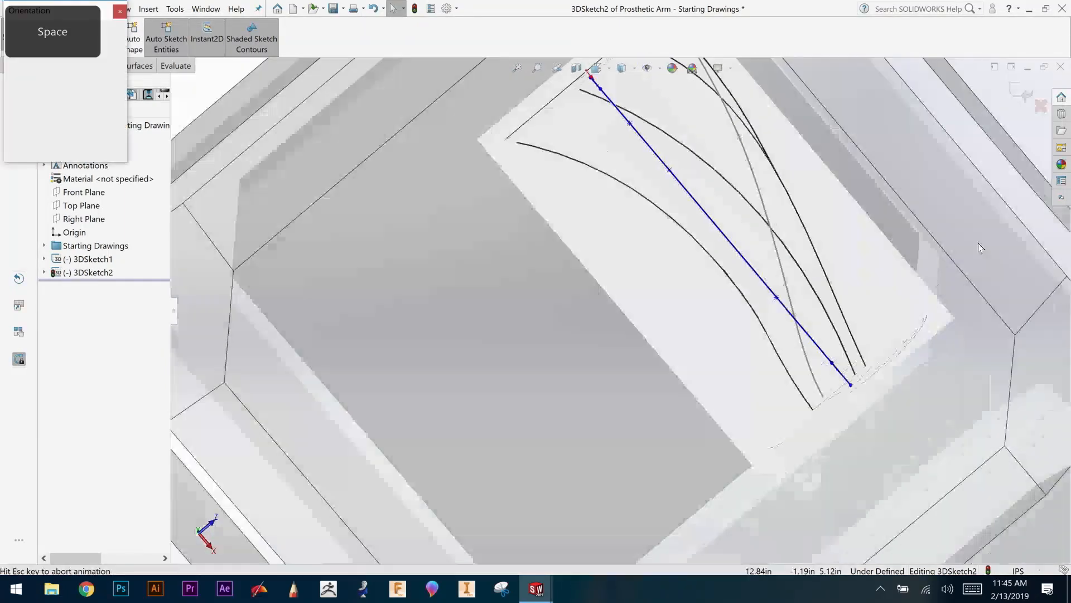
{"action": "left_click", "coordinate": [477, 396]}
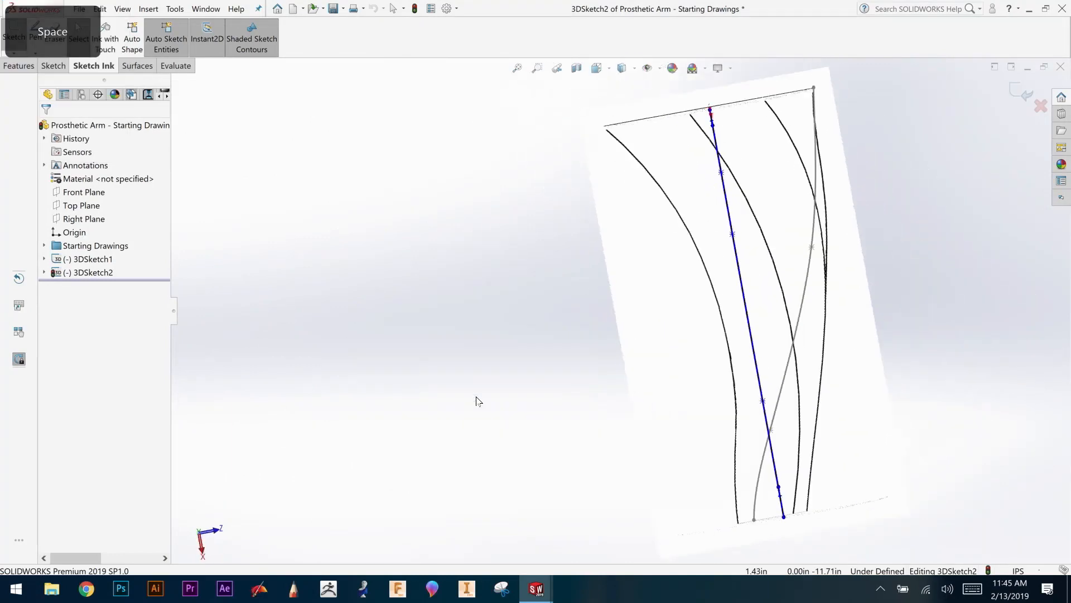
{"action": "mouse_move", "coordinate": [946, 382]}
{"action": "middle_mouse_down", "text": "ctrl"}
{"action": "mouse_move", "coordinate": [863, 363]}
{"action": "mouse_move", "coordinate": [868, 377]}
{"action": "mouse_move", "coordinate": [706, 377]}
{"action": "mouse_move", "coordinate": [701, 367]}
{"action": "middle_mouse_up", "text": "ctrl"}
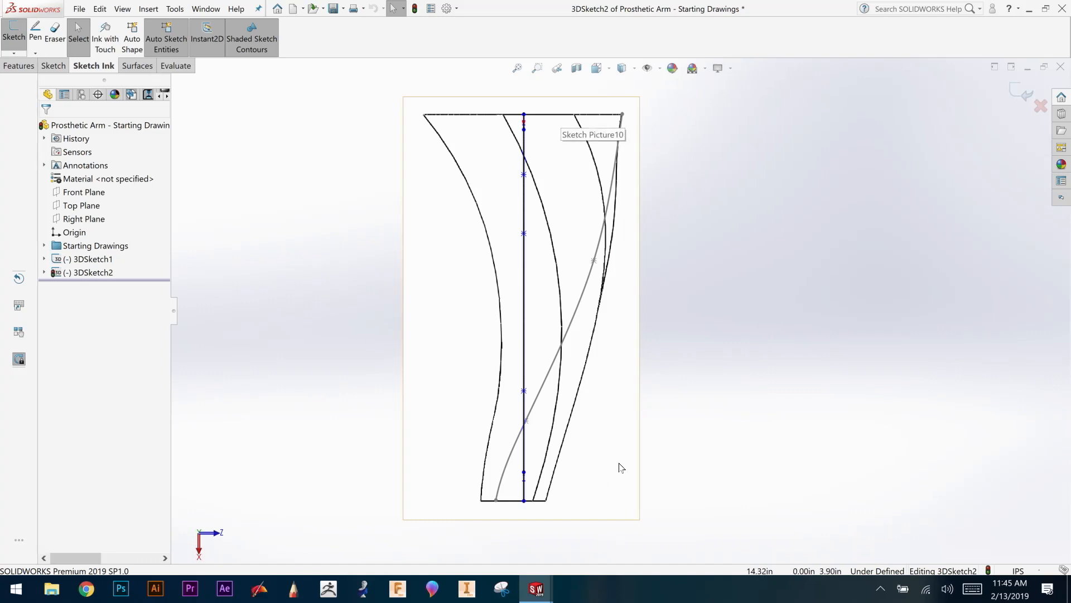
{"action": "left_click_drag", "start_coordinate": [524, 501], "coordinate": [547, 506]}
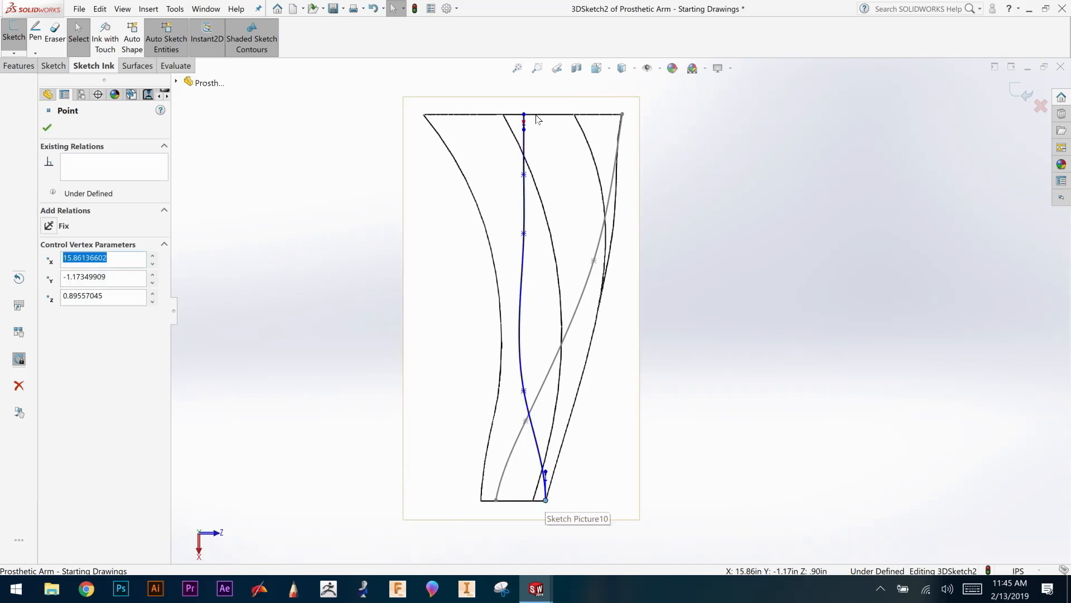
{"action": "left_click_drag", "start_coordinate": [525, 114], "coordinate": [619, 124]}
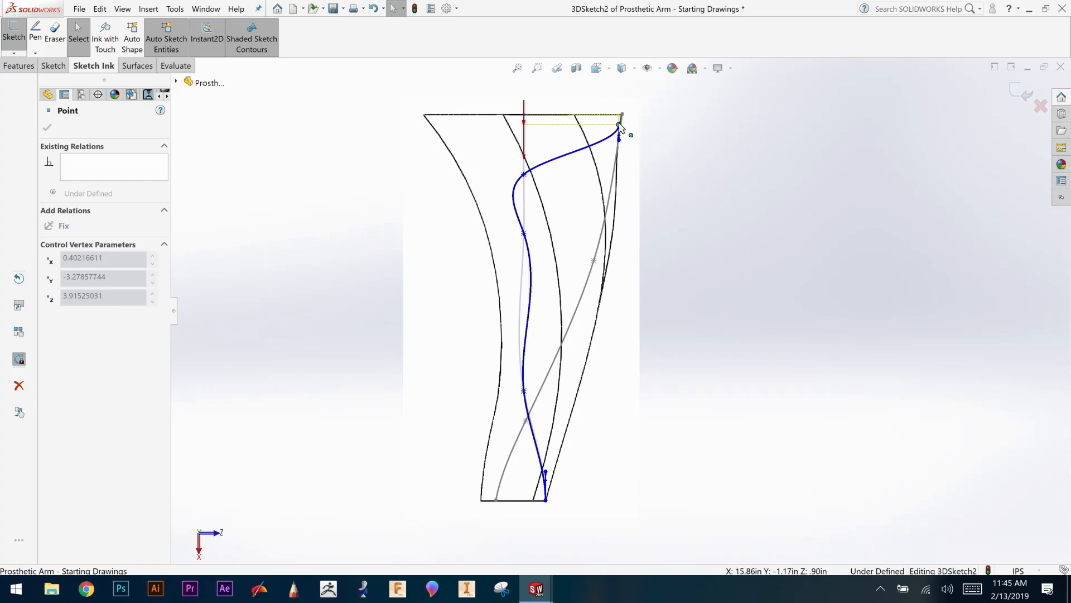
{"action": "left_click_drag", "start_coordinate": [618, 125], "coordinate": [577, 116]}
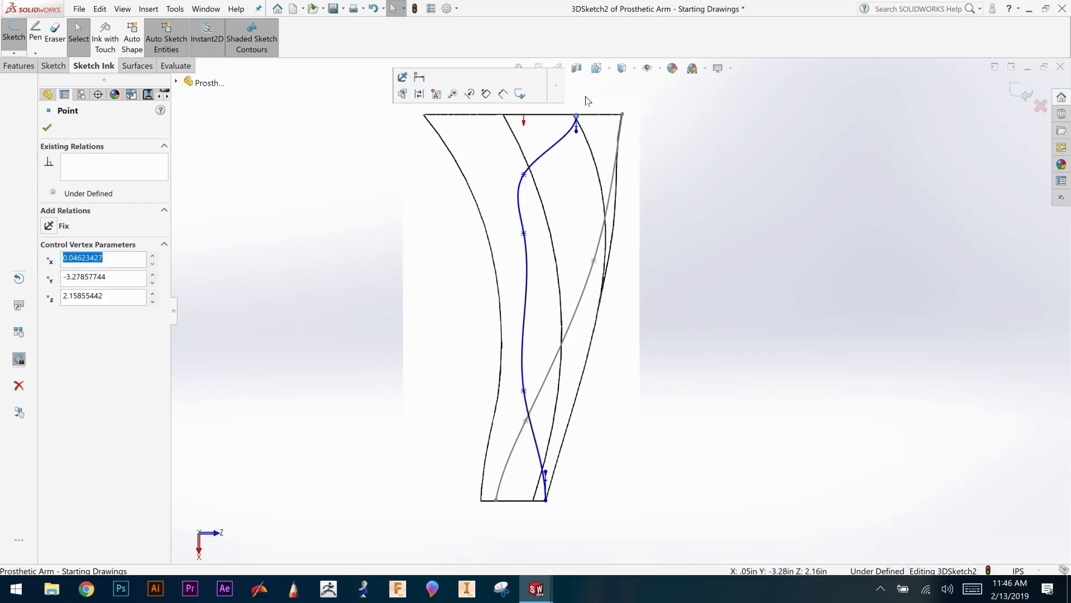
Step: Move the spline's three interior points onto the bottom-view curve, placing the one nearest the wrist at about X 11.57, Z 2.17 in
{"action": "left_click_drag", "start_coordinate": [523, 175], "coordinate": [598, 174]}
{"action": "left_click_drag", "start_coordinate": [523, 233], "coordinate": [607, 234]}
{"action": "left_click_drag", "start_coordinate": [523, 391], "coordinate": [580, 398]}
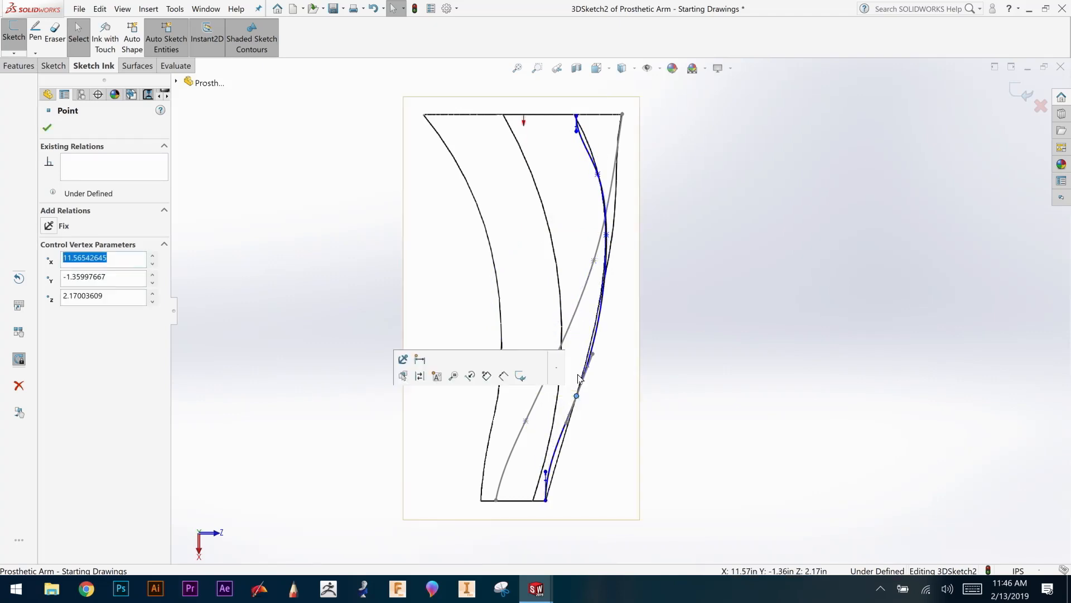
Step: Display the spline's control polygon and move its middle vertex to about X 6.17, Z 3.57 in to follow the bottom-view curve
{"action": "left_click", "coordinate": [602, 318]}
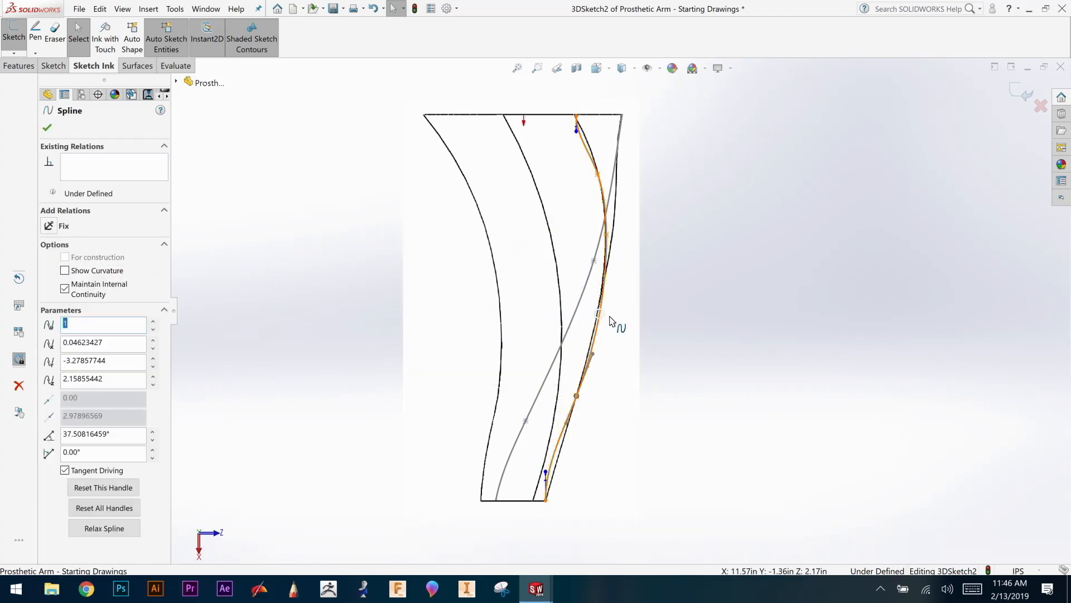
{"action": "right_click", "coordinate": [602, 319]}
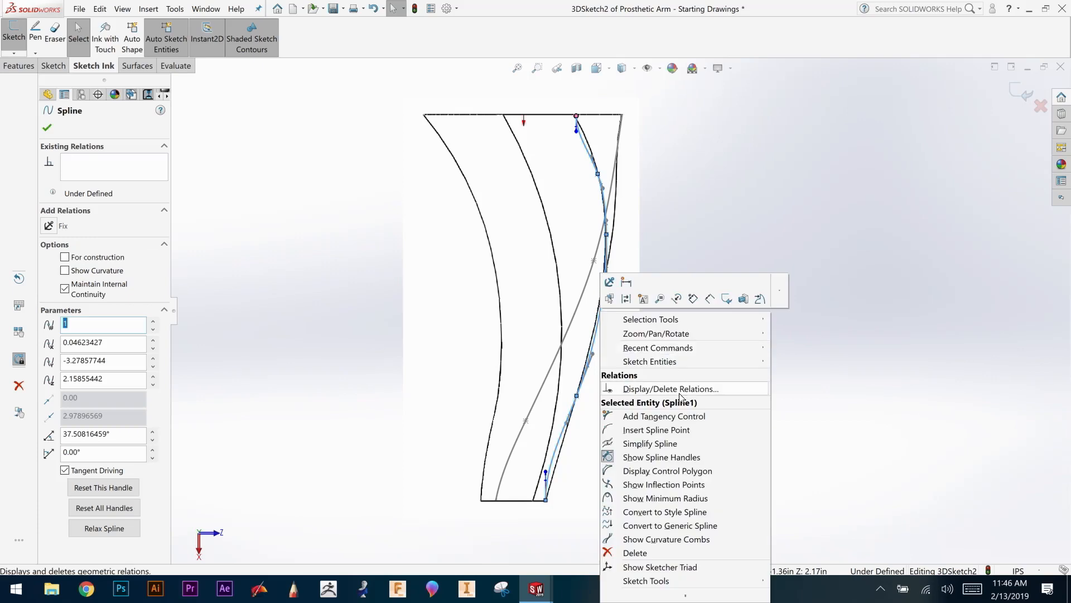
{"action": "left_click", "coordinate": [663, 474]}
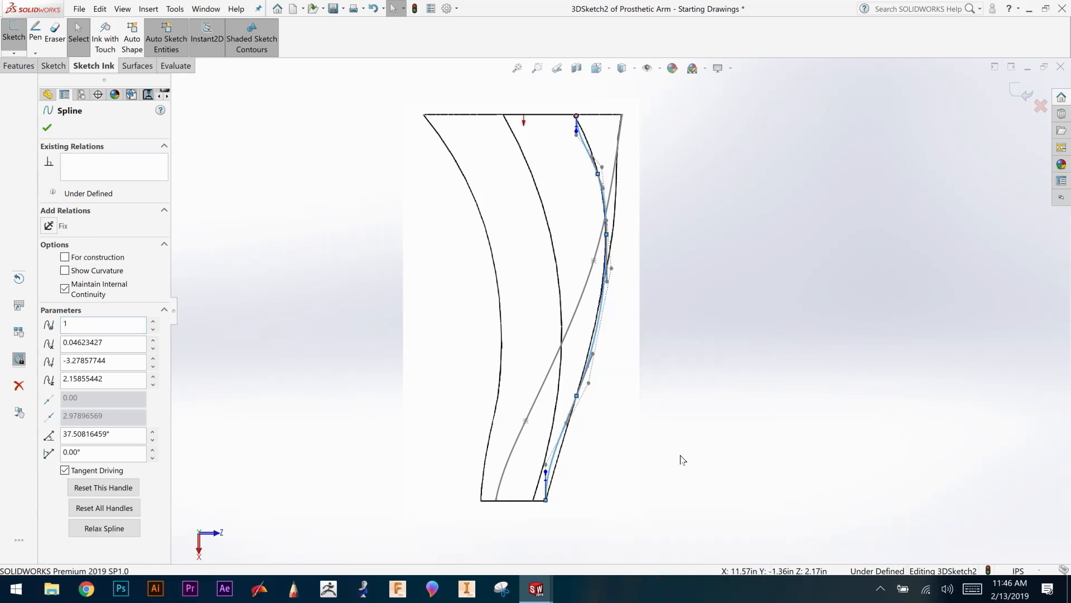
{"action": "left_click", "coordinate": [611, 267]}
{"action": "left_click_drag", "start_coordinate": [610, 265], "coordinate": [611, 265]}
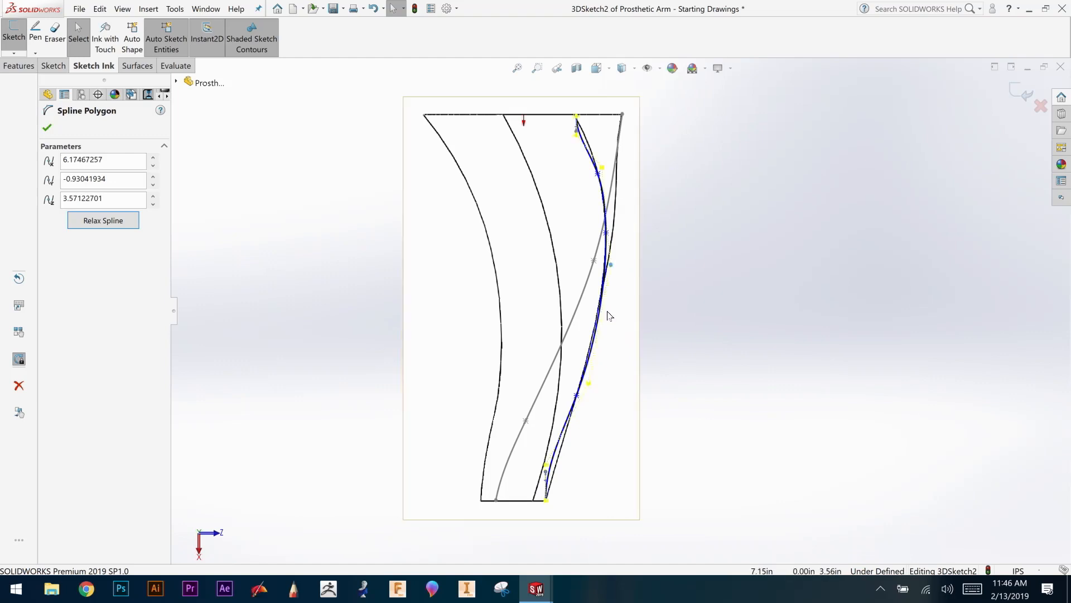
Step: Move three control polygon vertices to about X 0.94, Z 2.61 in, X 14.40, Z 1.27 in and X 11.00, Z 2.46 in to match the bottom-view curve
{"action": "left_click", "coordinate": [600, 168]}
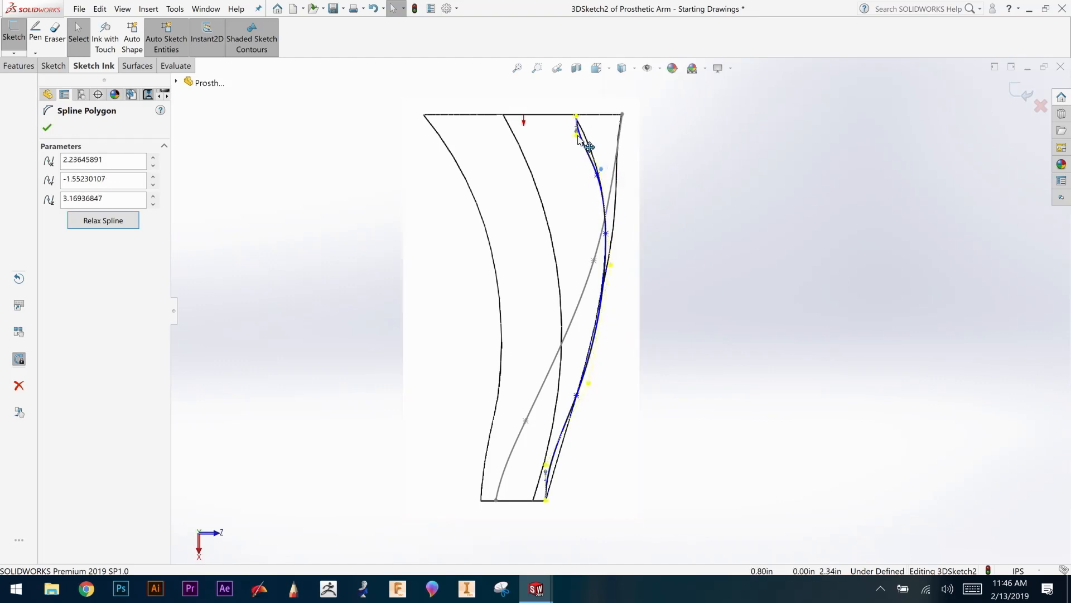
{"action": "left_click_drag", "start_coordinate": [577, 135], "coordinate": [588, 138]}
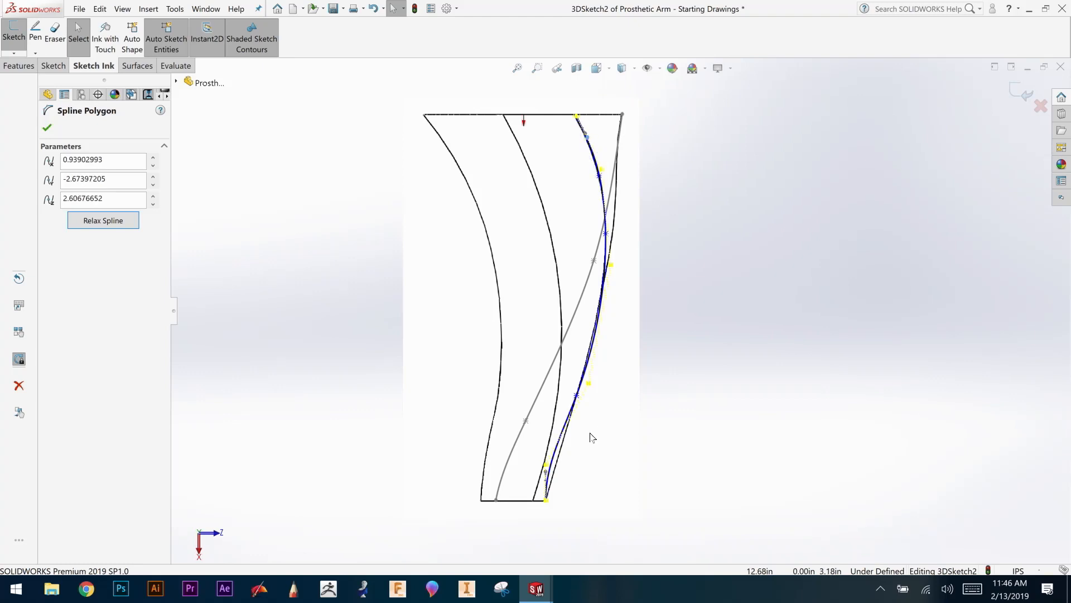
{"action": "left_click_drag", "start_coordinate": [546, 465], "coordinate": [556, 465]}
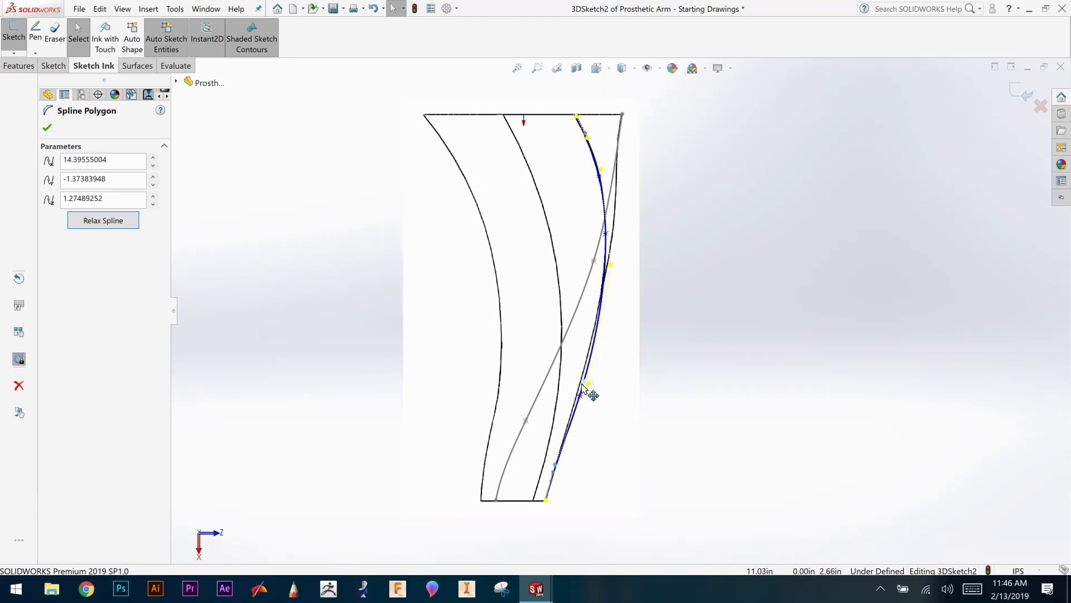
{"action": "mouse_move", "coordinate": [587, 384]}
{"action": "left_mouse_down"}
{"action": "mouse_move", "coordinate": [597, 389]}
{"action": "mouse_move", "coordinate": [584, 381]}
{"action": "left_mouse_up"}
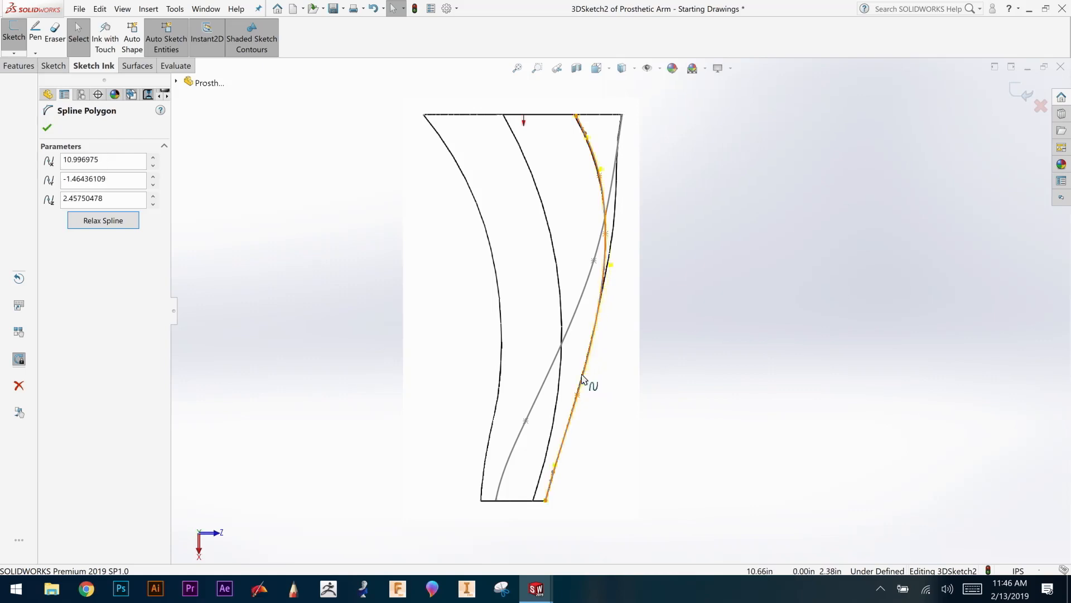
{"action": "left_click", "coordinate": [49, 128]}
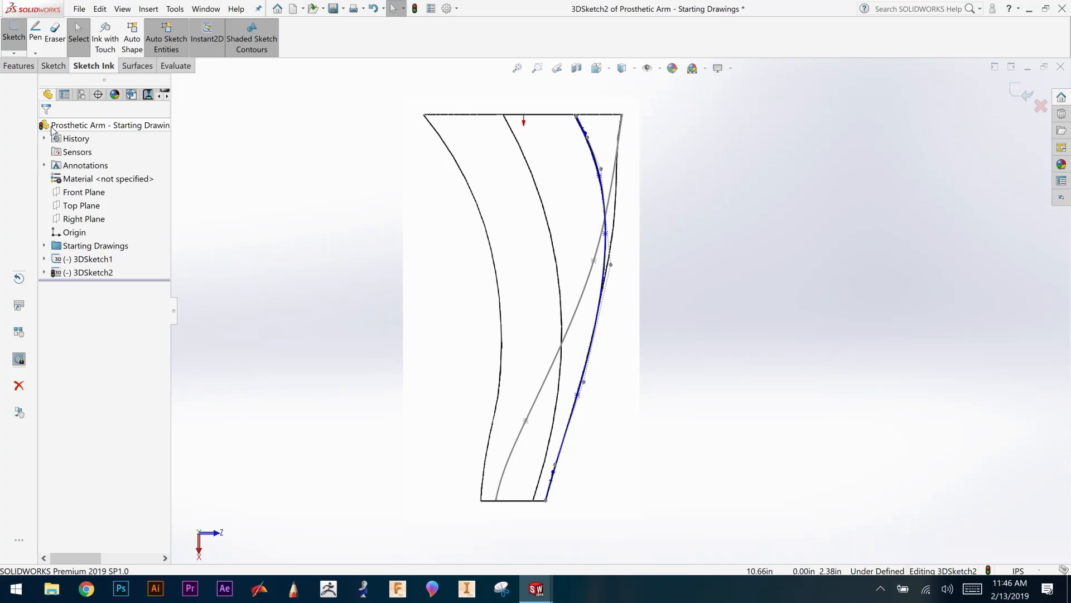
Step: Check the reshaped spline against the front-view drawing and exit its 3D sketch
{"action": "mouse_move", "coordinate": [749, 261]}
{"action": "middle_mouse_down"}
{"action": "mouse_move", "coordinate": [679, 318]}
{"action": "mouse_move", "coordinate": [633, 330]}
{"action": "mouse_move", "coordinate": [730, 346]}
{"action": "mouse_move", "coordinate": [956, 327]}
{"action": "mouse_move", "coordinate": [743, 292]}
{"action": "mouse_move", "coordinate": [756, 188]}
{"action": "mouse_move", "coordinate": [813, 143]}
{"action": "mouse_move", "coordinate": [849, 158]}
{"action": "mouse_move", "coordinate": [829, 165]}
{"action": "middle_mouse_up"}
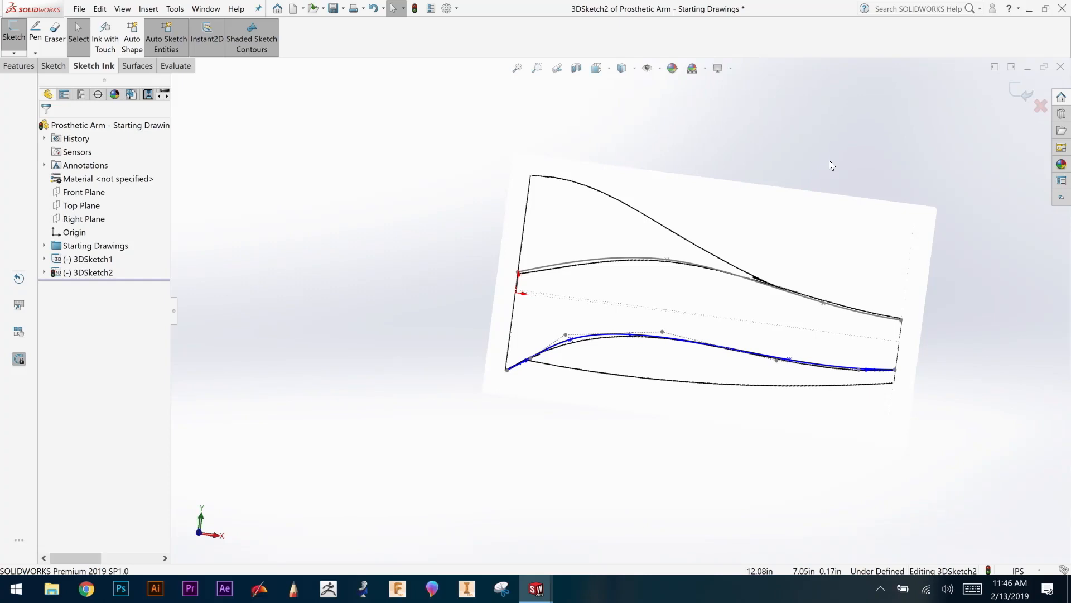
{"action": "mouse_move", "coordinate": [943, 301]}
{"action": "middle_mouse_down", "text": "ctrl"}
{"action": "mouse_move", "coordinate": [796, 306]}
{"action": "mouse_move", "coordinate": [753, 290]}
{"action": "middle_mouse_up", "text": "ctrl"}
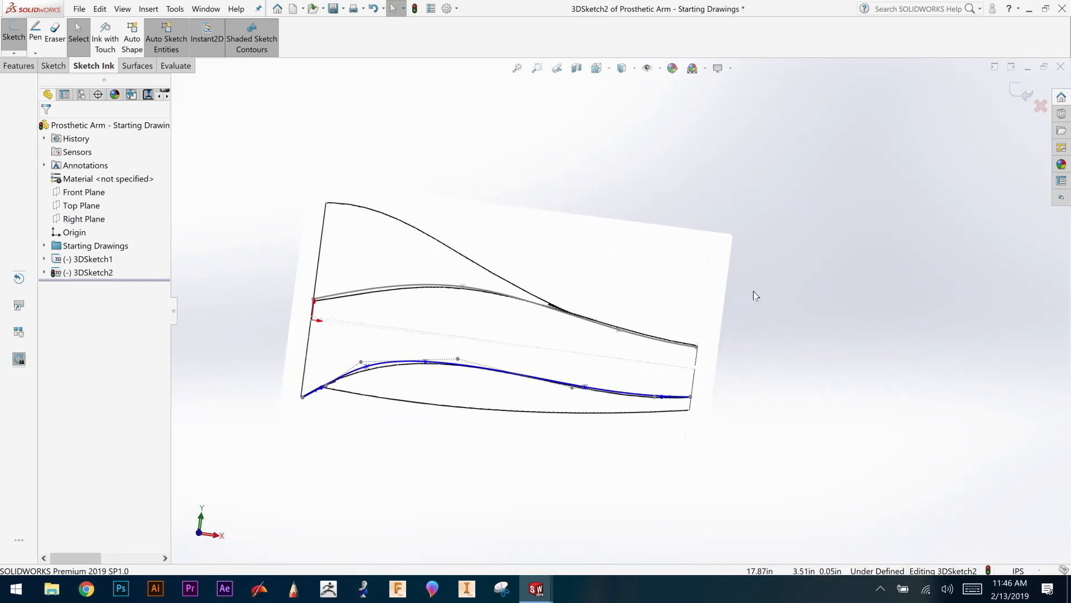
{"action": "left_click", "coordinate": [1019, 101]}
{"action": "left_click", "coordinate": [870, 385]}
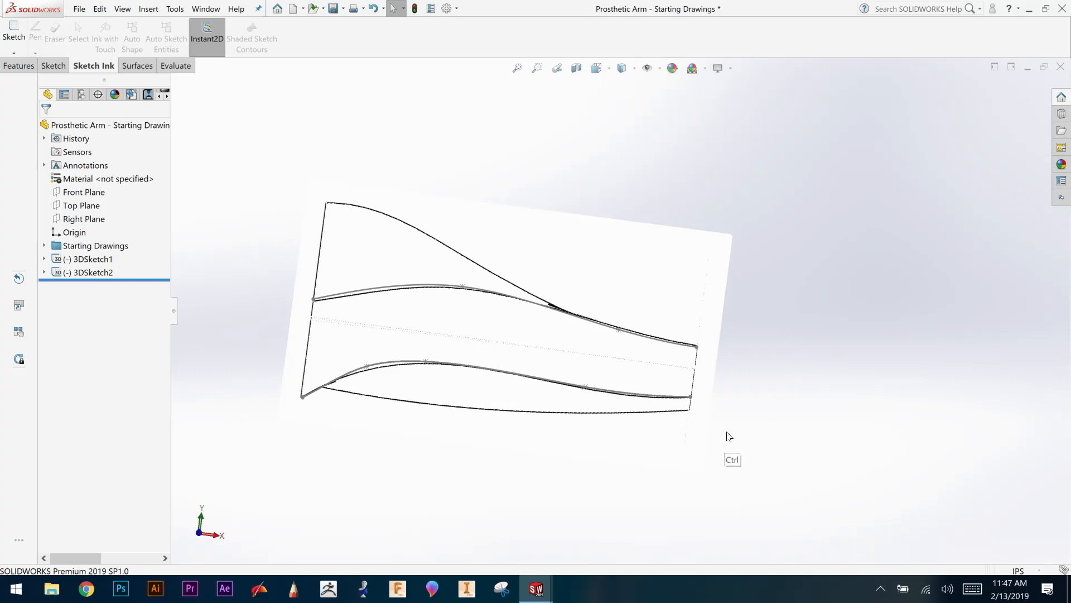
Step: Start a new 3D sketch and orient the model to the Left view, facing the arm's end profiles
{"action": "middle_click_drag", "start_coordinate": [732, 454], "coordinate": [852, 403], "text": "ctrl"}
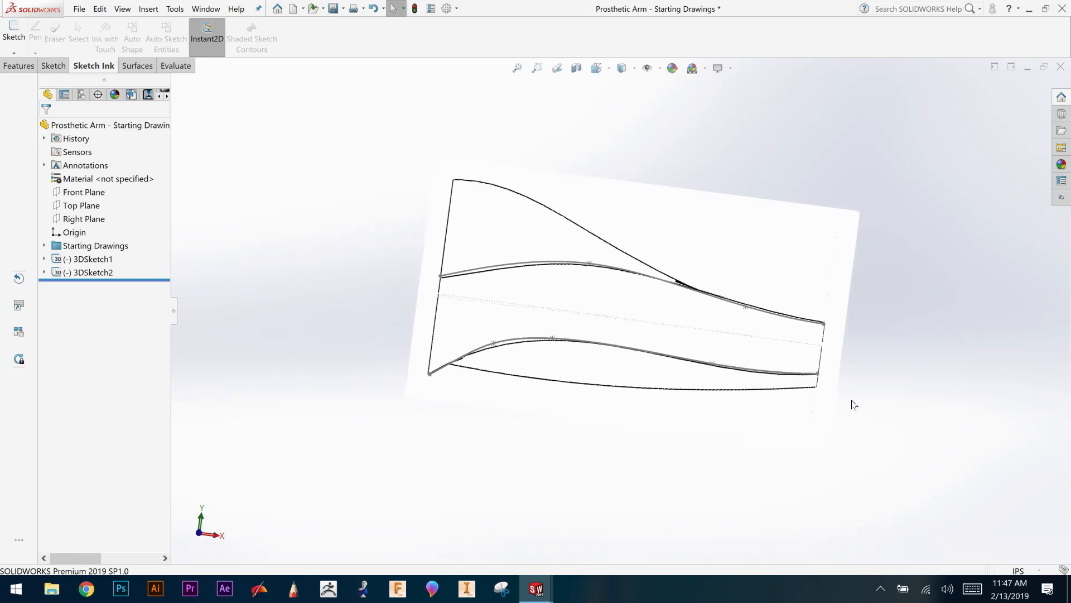
{"action": "mouse_move", "coordinate": [852, 404]}
{"action": "middle_mouse_down"}
{"action": "mouse_move", "coordinate": [753, 139]}
{"action": "mouse_move", "coordinate": [751, 177]}
{"action": "mouse_move", "coordinate": [708, 173]}
{"action": "mouse_move", "coordinate": [510, 355]}
{"action": "middle_mouse_up"}
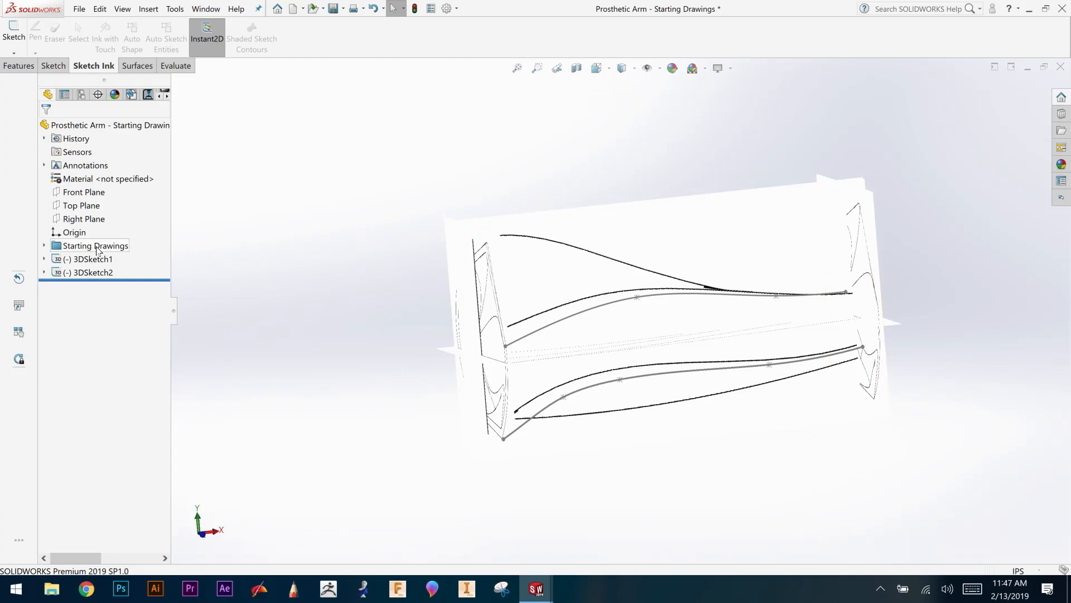
{"action": "left_click", "coordinate": [14, 53]}
{"action": "left_click", "coordinate": [25, 79]}
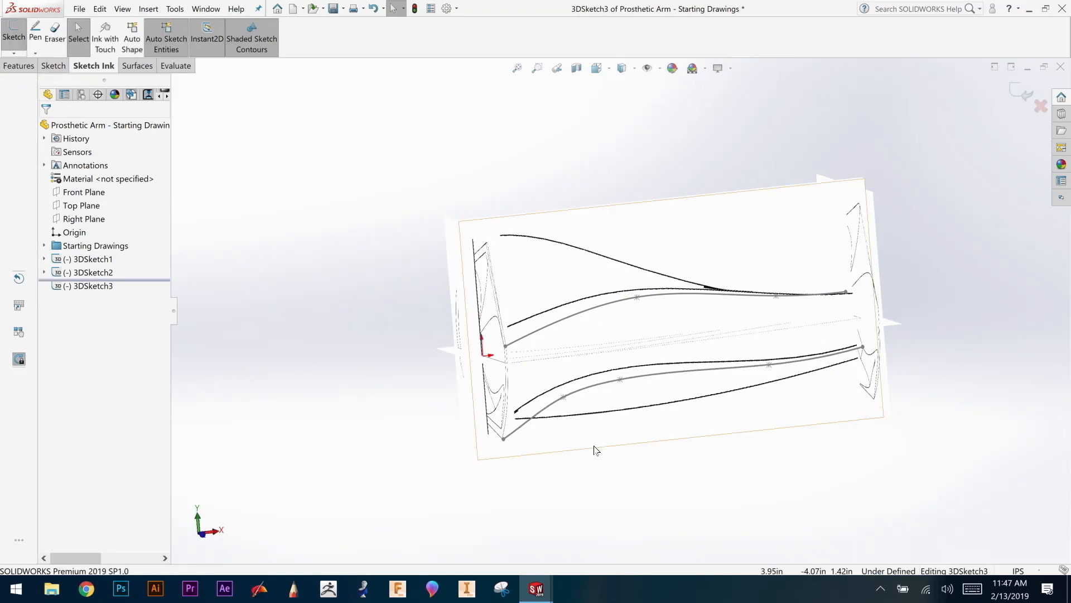
{"action": "key", "text": "space"}
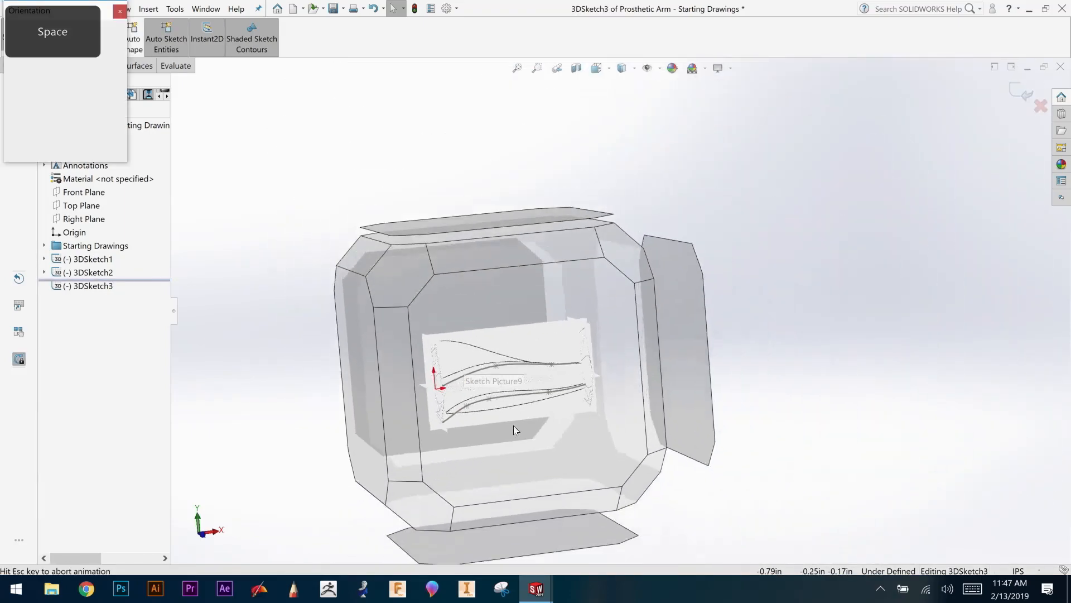
{"action": "left_click", "coordinate": [372, 416]}
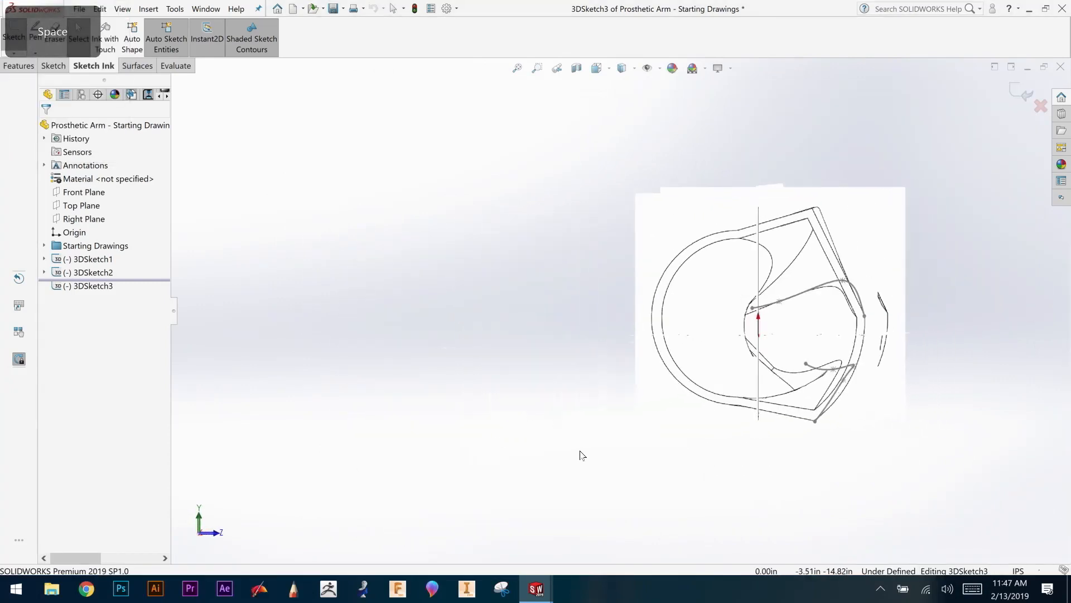
{"action": "middle_click_drag", "start_coordinate": [955, 370], "coordinate": [748, 357], "text": "ctrl"}
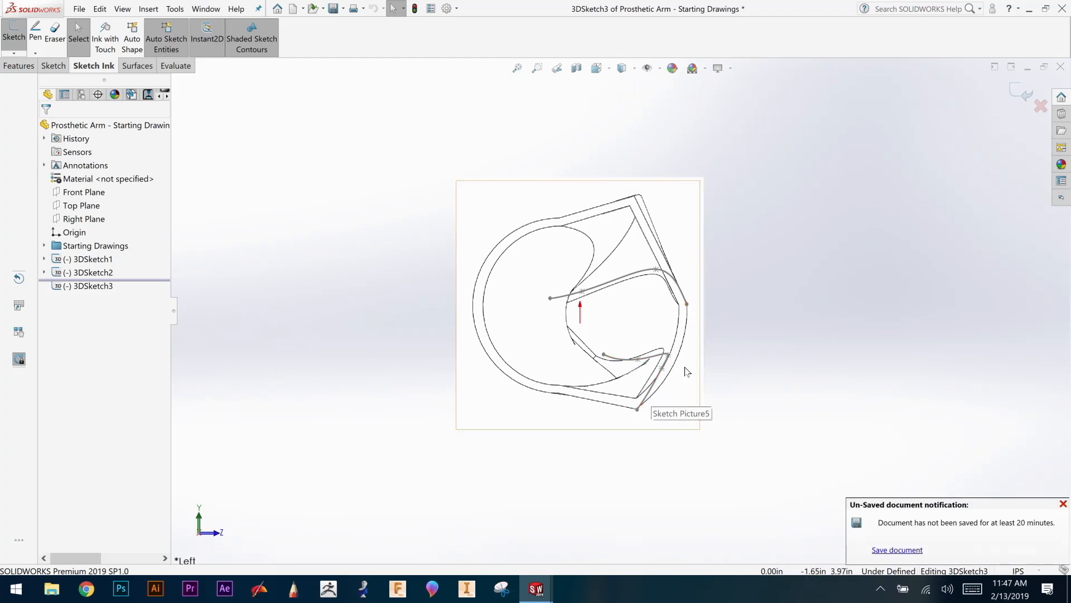
Step: Draw a 3 Point Arc of about 4.65 in radius joining the elbow-side ends of the two splines along the drawn outer profile
{"action": "left_click", "coordinate": [54, 66]}
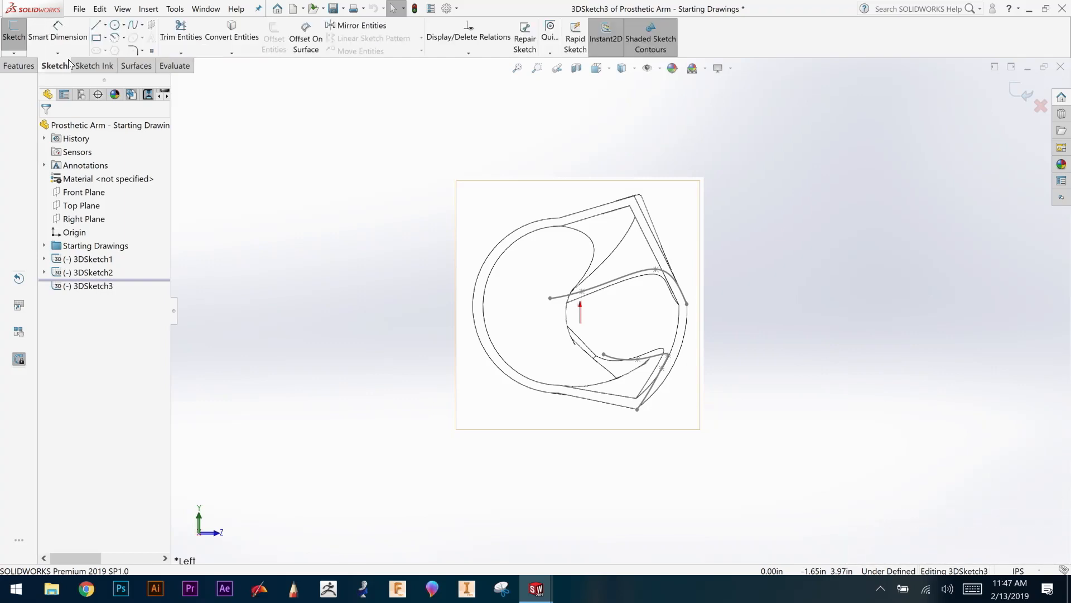
{"action": "left_click", "coordinate": [124, 39]}
{"action": "left_click", "coordinate": [148, 81]}
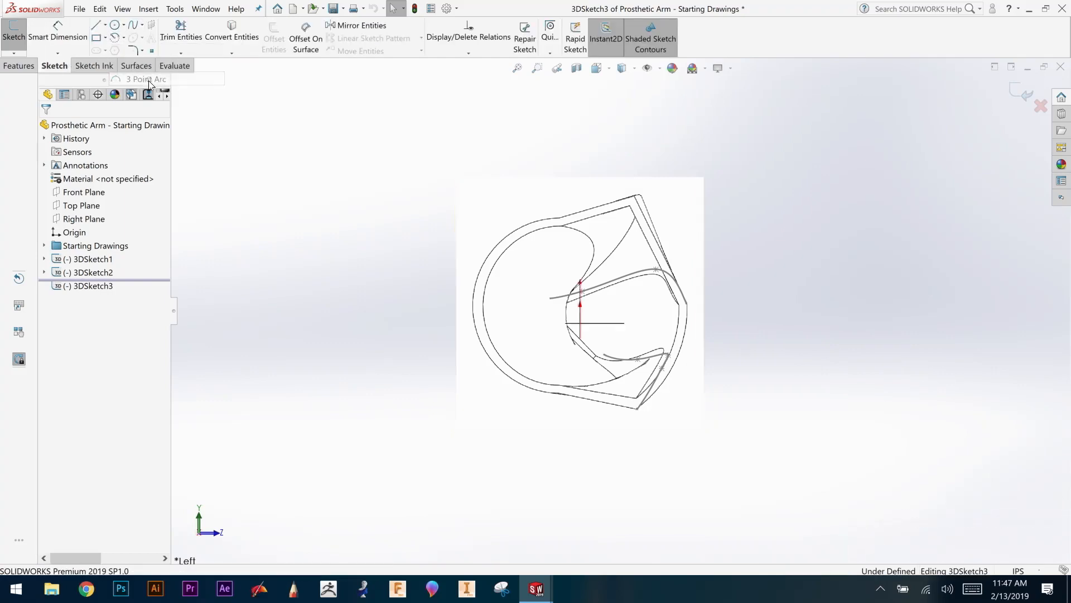
{"action": "left_click", "coordinate": [686, 304]}
{"action": "left_click", "coordinate": [638, 409]}
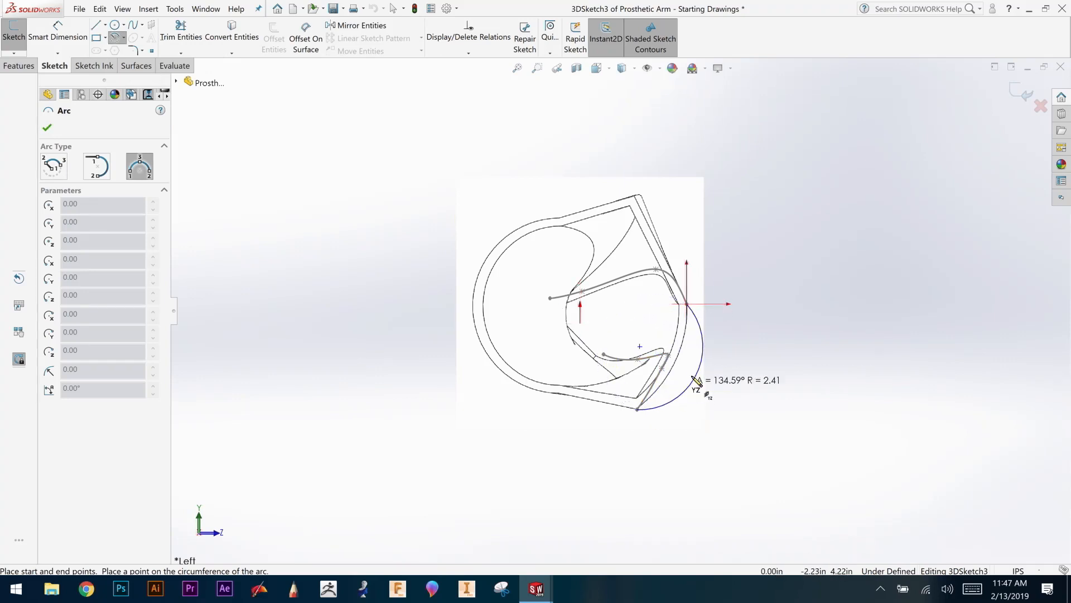
{"action": "left_click", "coordinate": [679, 366]}
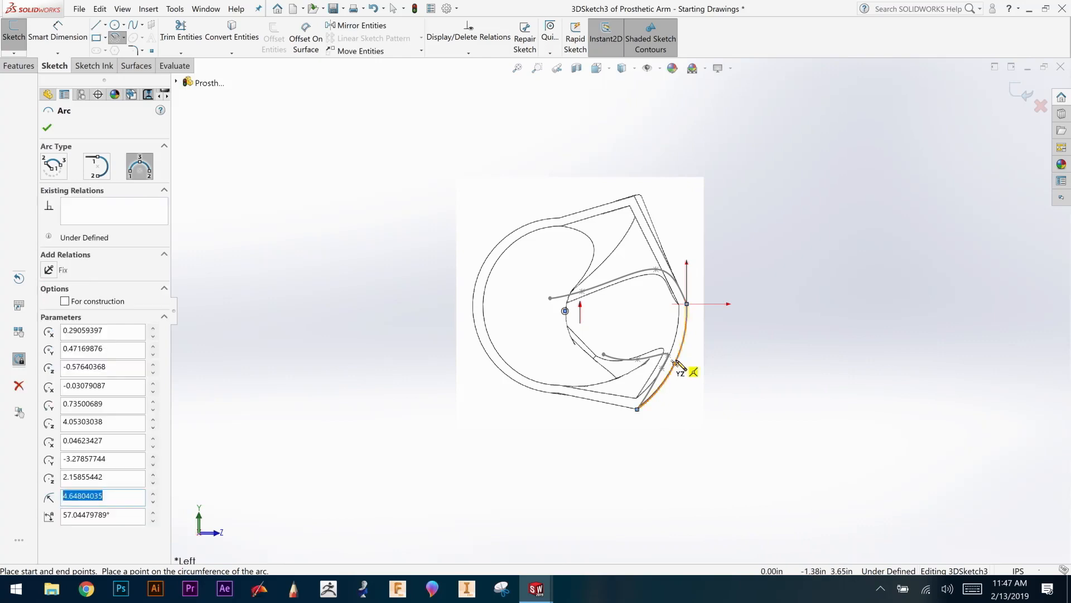
{"action": "left_click", "coordinate": [47, 128]}
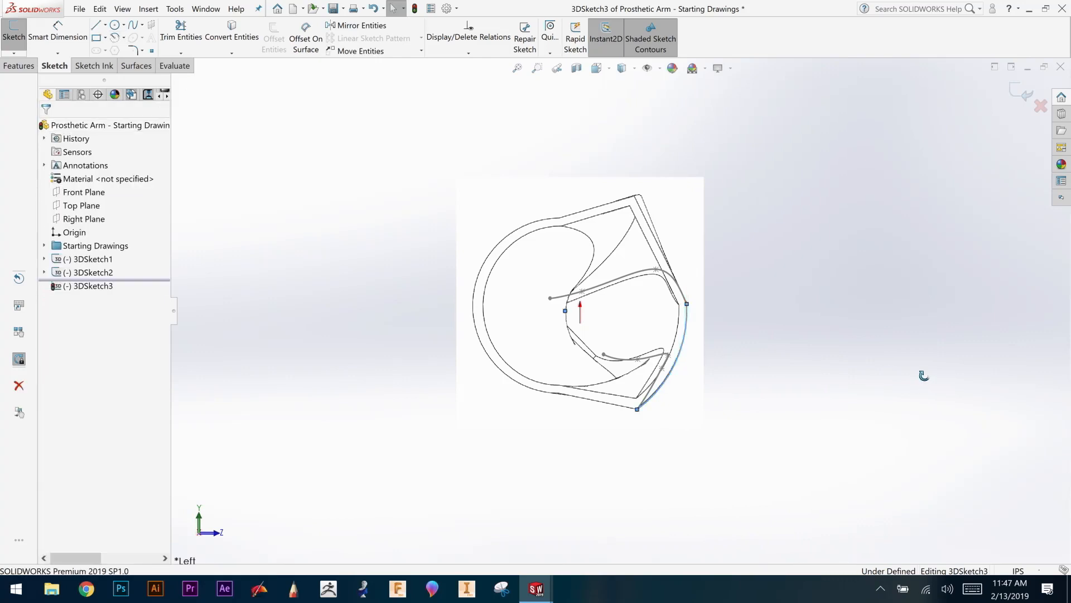
Step: Draw a straight line joining the wrist-side end points of the two splines and exit the 3D sketch
{"action": "mouse_move", "coordinate": [923, 375]}
{"action": "middle_mouse_down"}
{"action": "mouse_move", "coordinate": [878, 373]}
{"action": "mouse_move", "coordinate": [852, 411]}
{"action": "middle_mouse_up"}
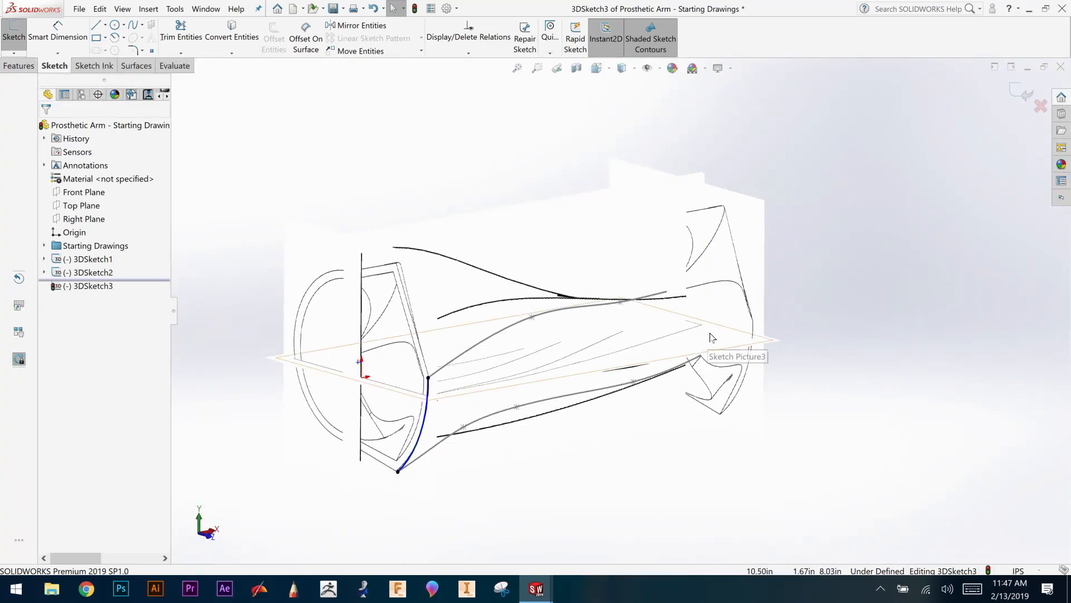
{"action": "left_click", "coordinate": [102, 25]}
{"action": "left_click", "coordinate": [115, 39]}
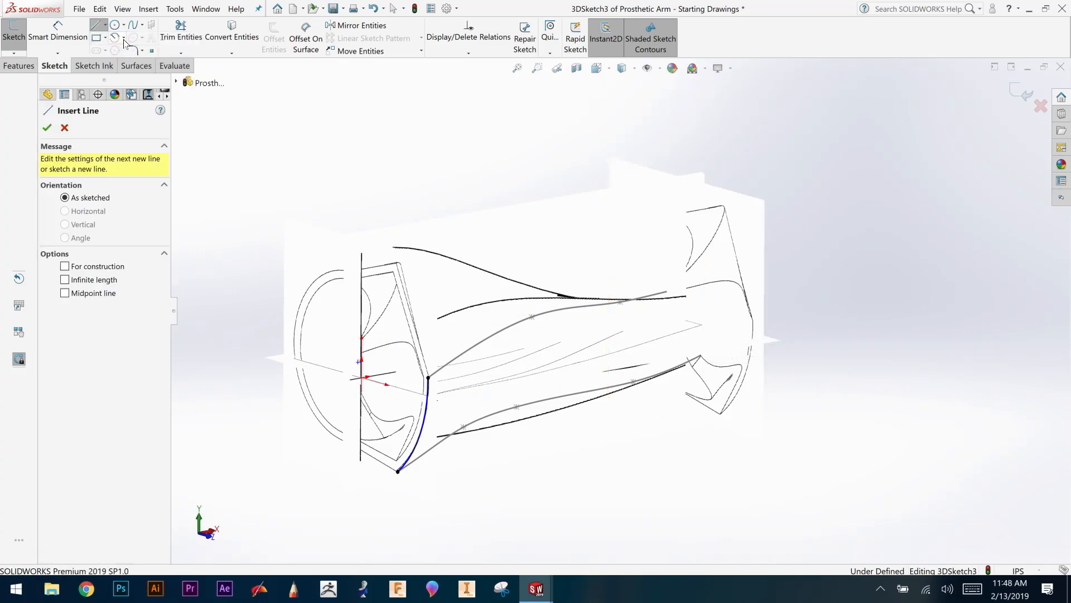
{"action": "left_click", "coordinate": [668, 293]}
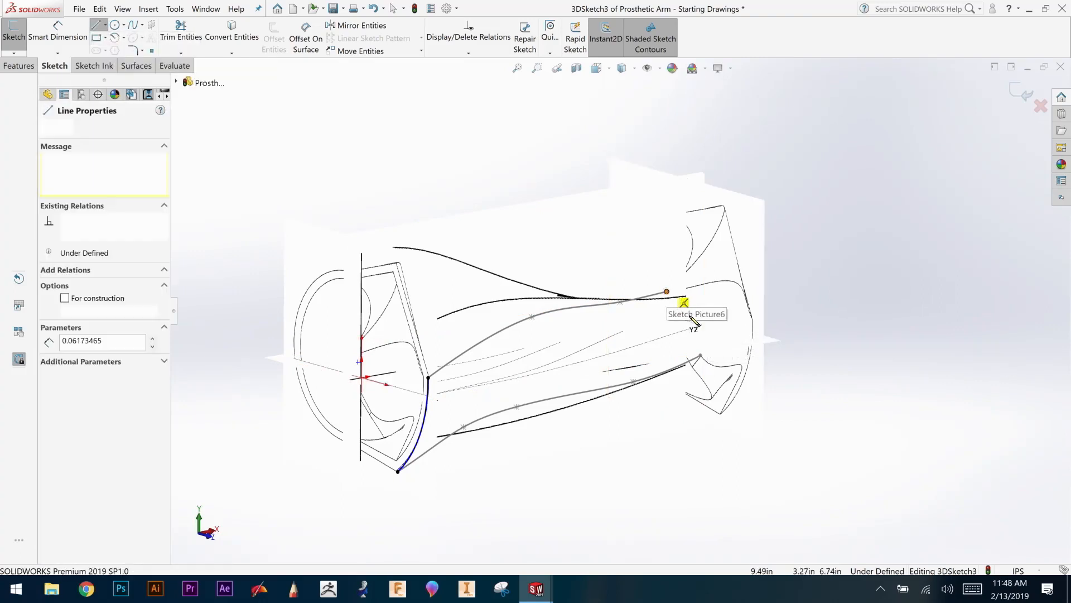
{"action": "left_click", "coordinate": [701, 355]}
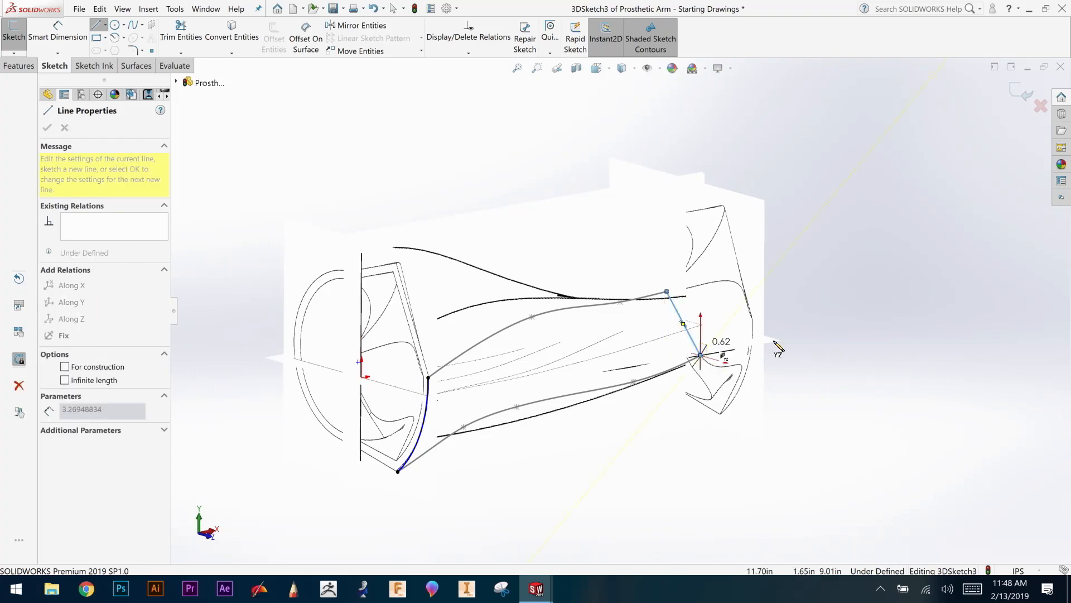
{"action": "right_click", "coordinate": [838, 365]}
{"action": "left_click", "coordinate": [866, 339]}
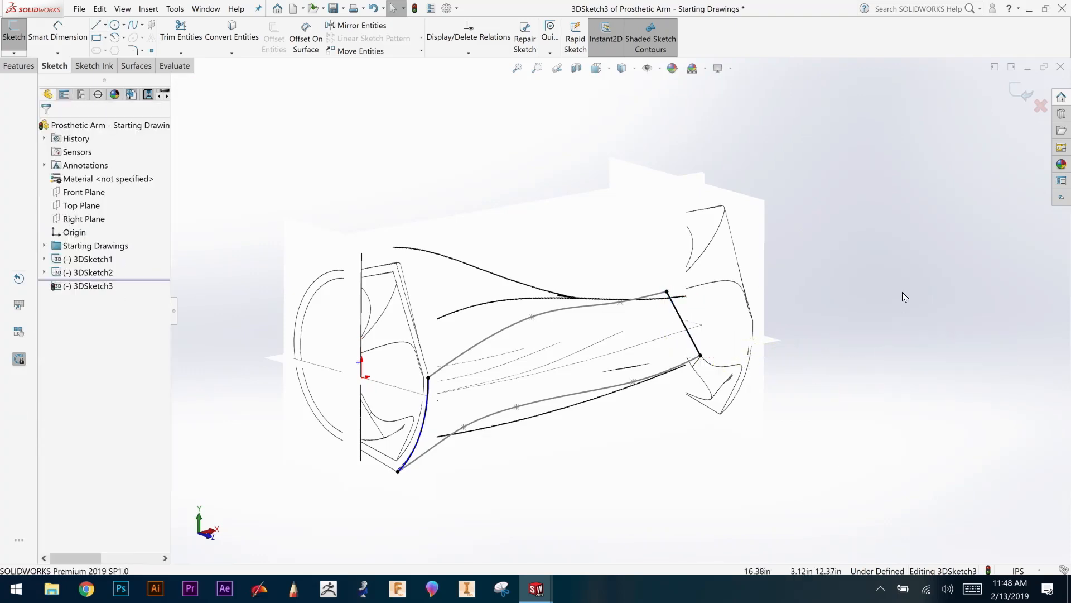
{"action": "left_click", "coordinate": [1021, 94]}
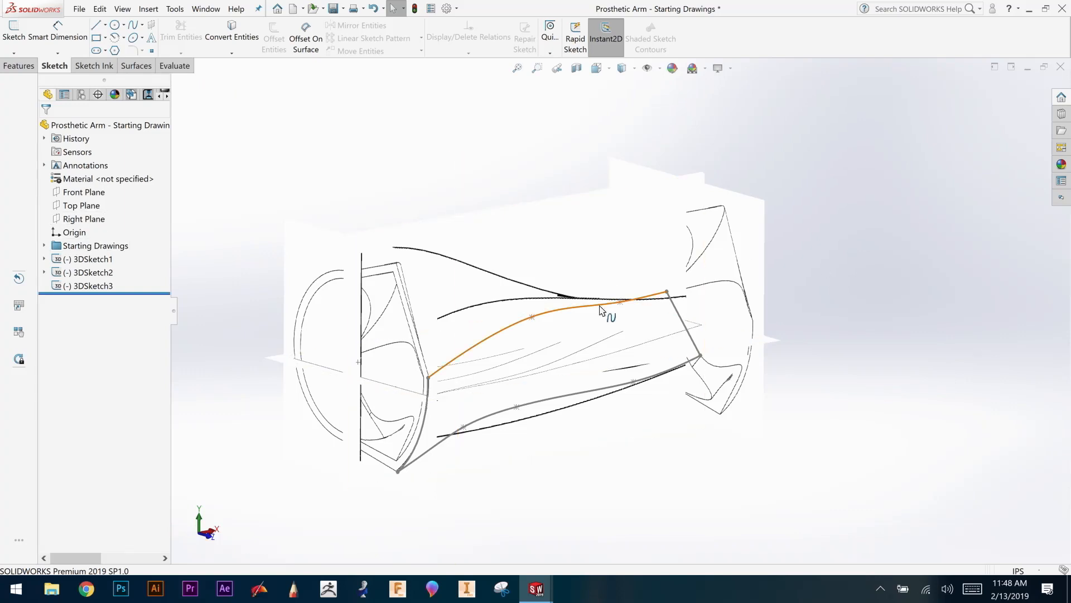
Step: Hide the Starting Drawings folder so that only the 3D sketch curves are shown
{"action": "right_click", "coordinate": [90, 246]}
{"action": "left_click", "coordinate": [99, 221]}
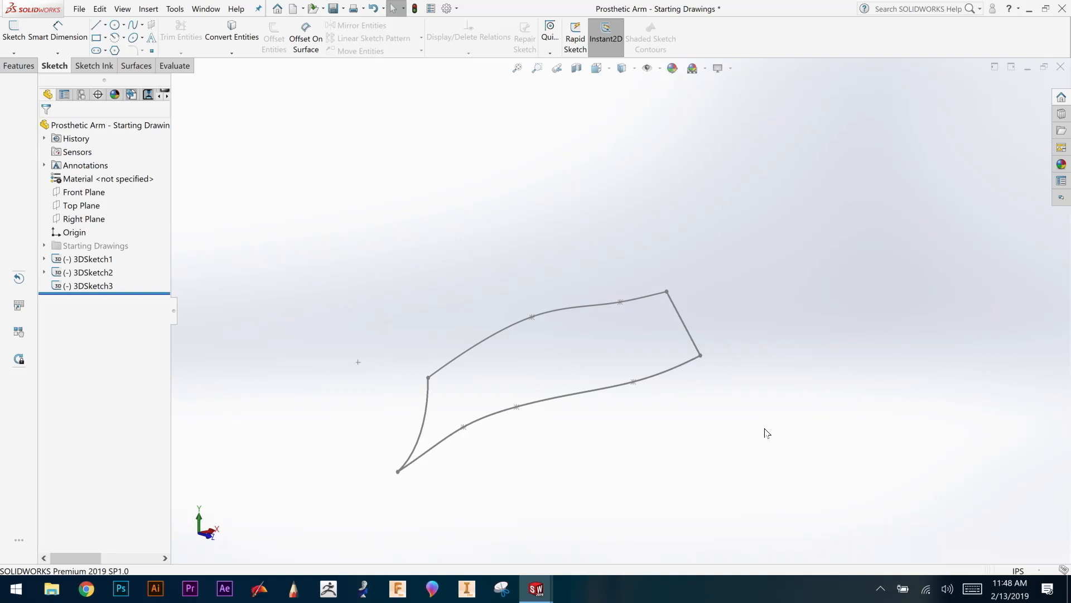
{"action": "mouse_move", "coordinate": [765, 438]}
{"action": "middle_mouse_down", "text": "ctrl"}
{"action": "mouse_move", "coordinate": [832, 361]}
{"action": "mouse_move", "coordinate": [825, 323]}
{"action": "mouse_move", "coordinate": [695, 310]}
{"action": "mouse_move", "coordinate": [784, 315]}
{"action": "mouse_move", "coordinate": [776, 332]}
{"action": "middle_mouse_up", "text": "ctrl"}
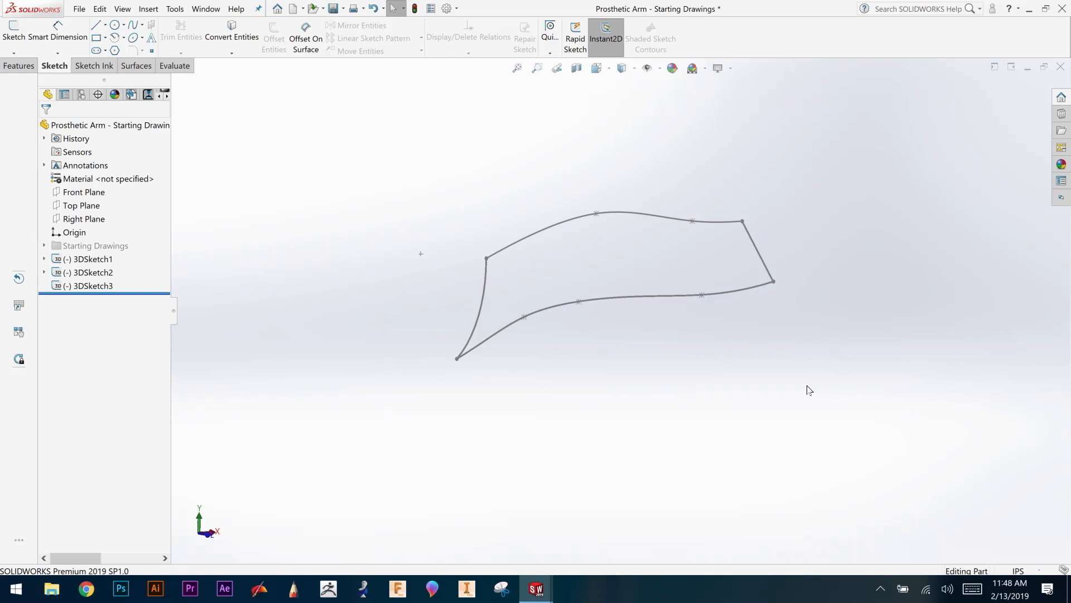
Step: Start a Boundary Surface with the elbow-side arc and the wrist-side line as open-group curves in Direction 1
{"action": "left_click", "coordinate": [137, 66]}
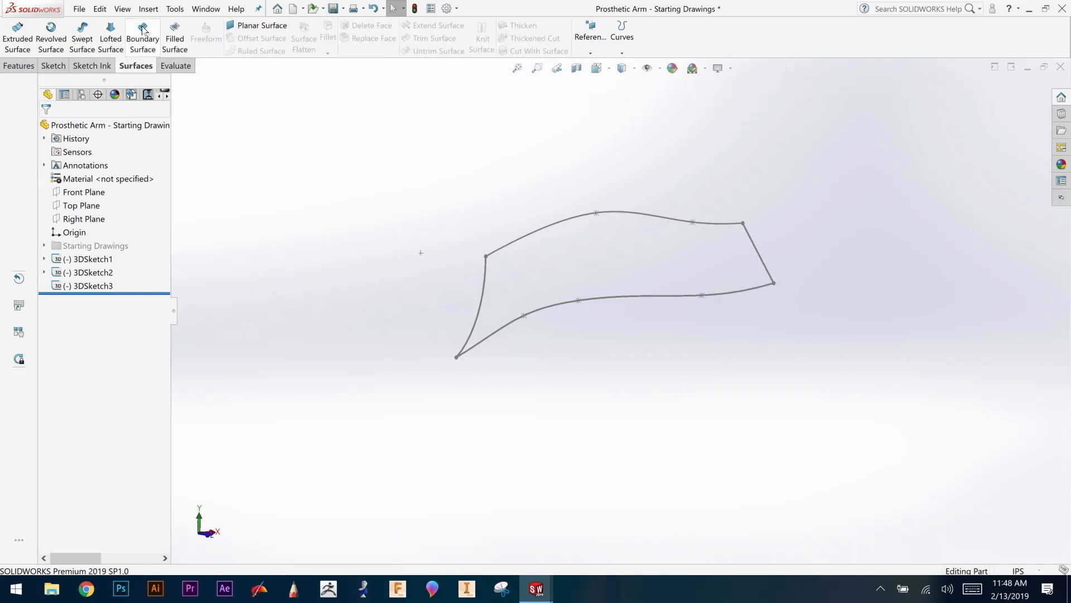
{"action": "left_click", "coordinate": [140, 40]}
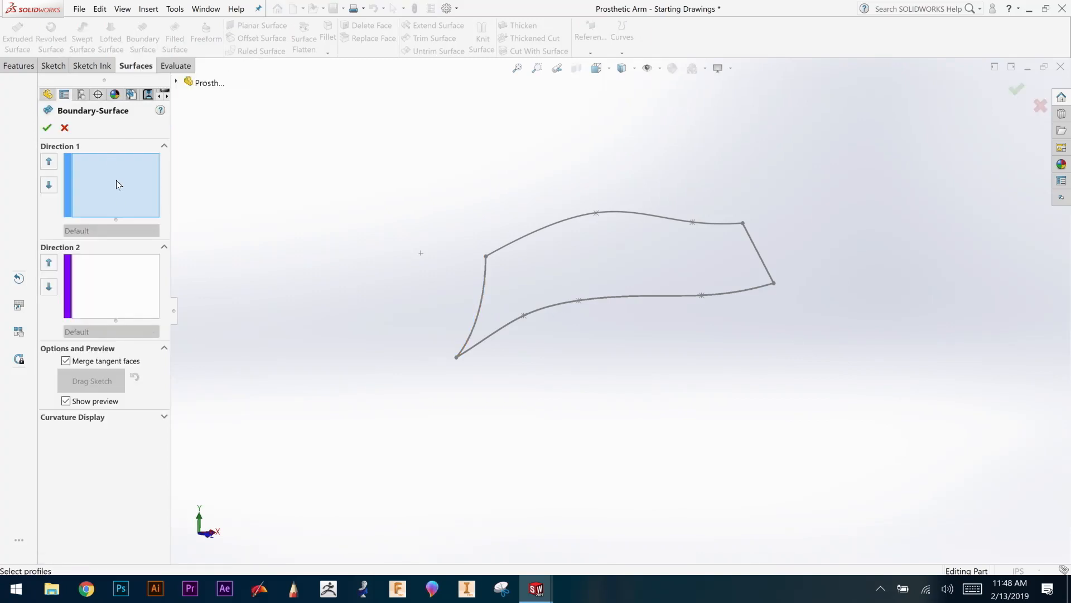
{"action": "left_click", "coordinate": [483, 306]}
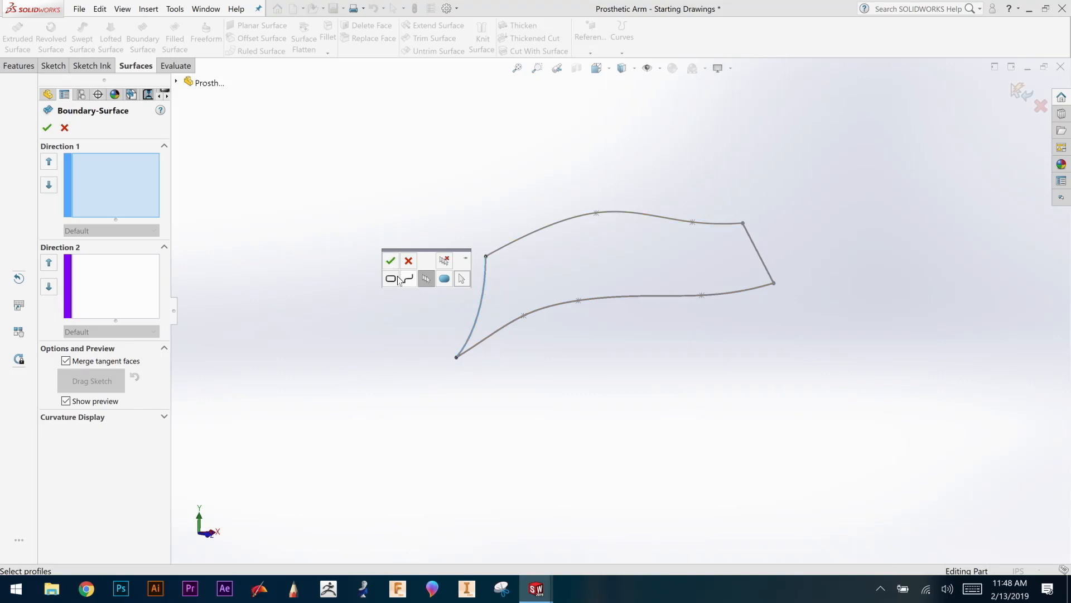
{"action": "left_click", "coordinate": [391, 260]}
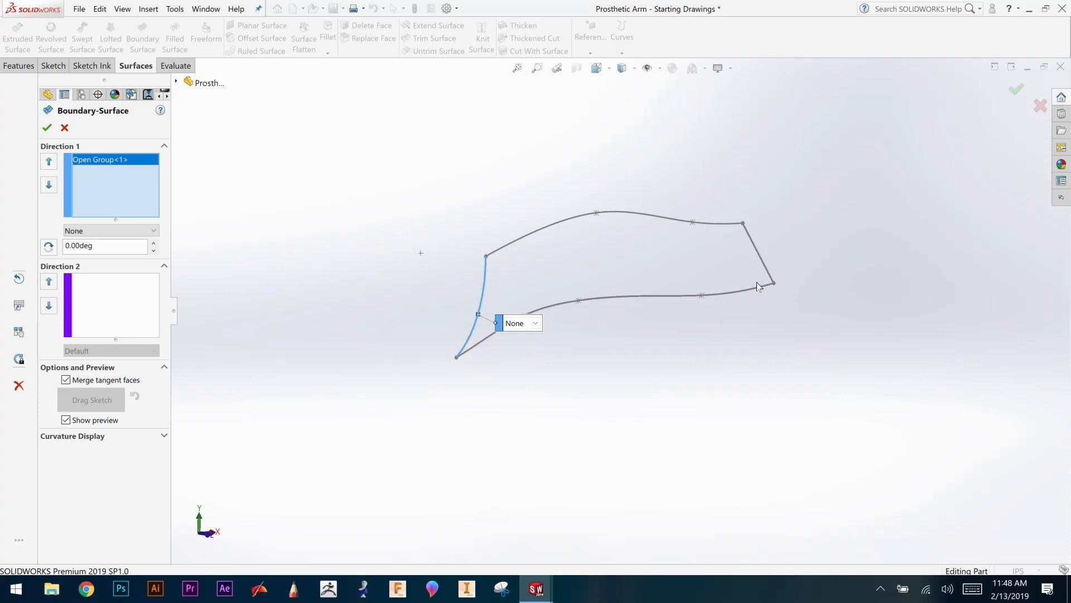
{"action": "left_click", "coordinate": [761, 260]}
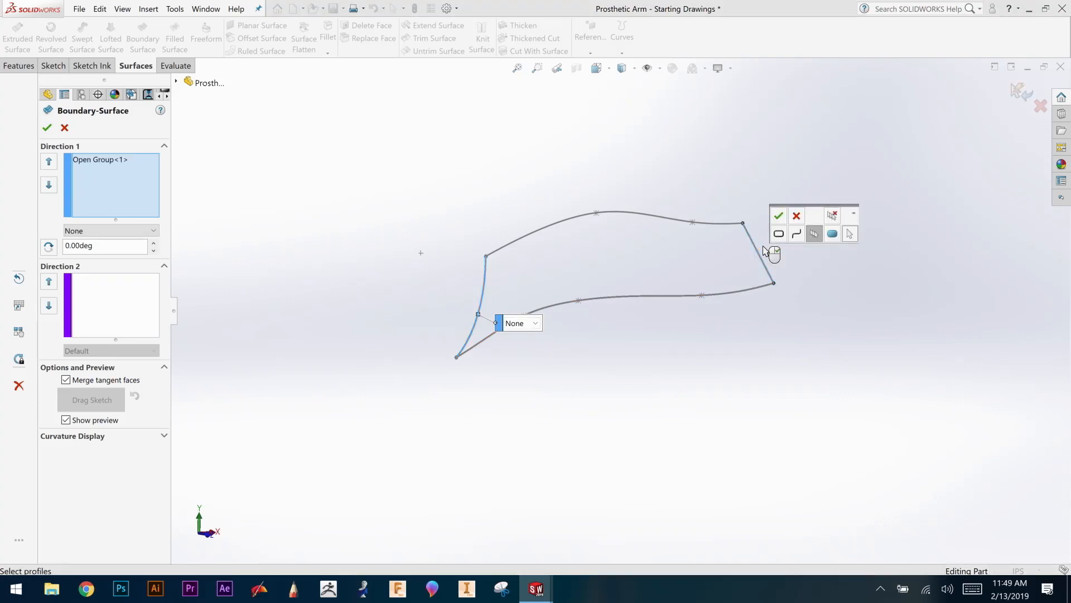
{"action": "left_click", "coordinate": [780, 216]}
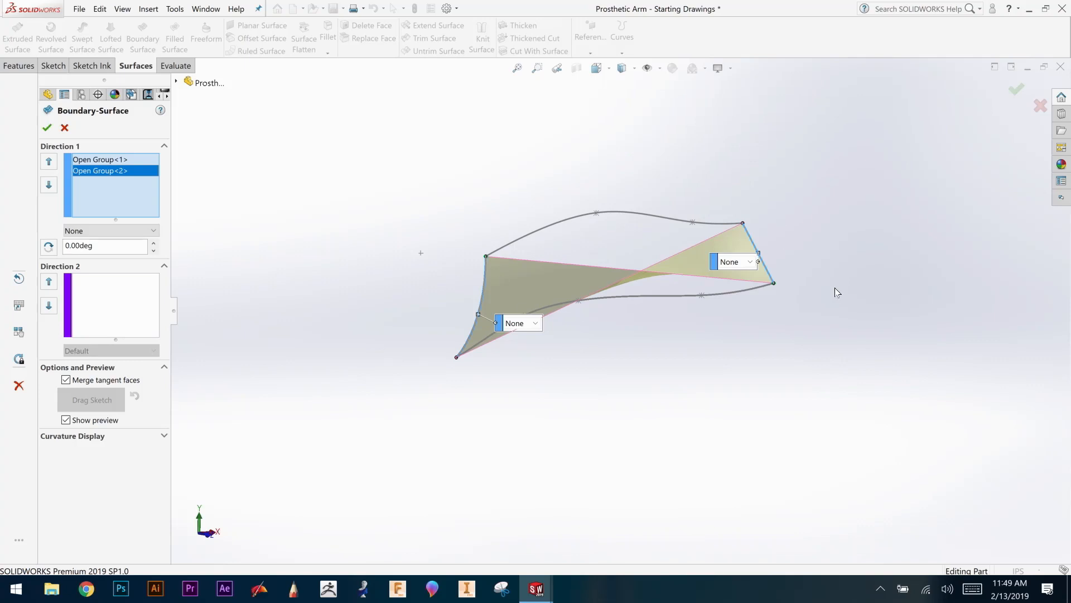
Step: Add the upper and lower 3D sketch splines as Direction 2 curves and create the boundary surface
{"action": "left_click", "coordinate": [108, 308]}
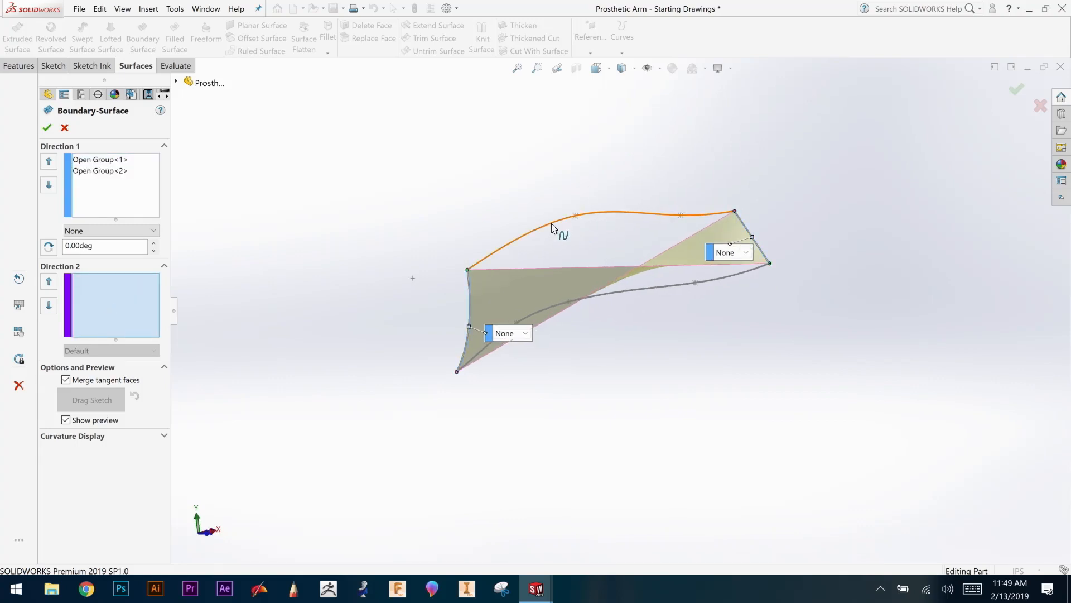
{"action": "left_click", "coordinate": [569, 212]}
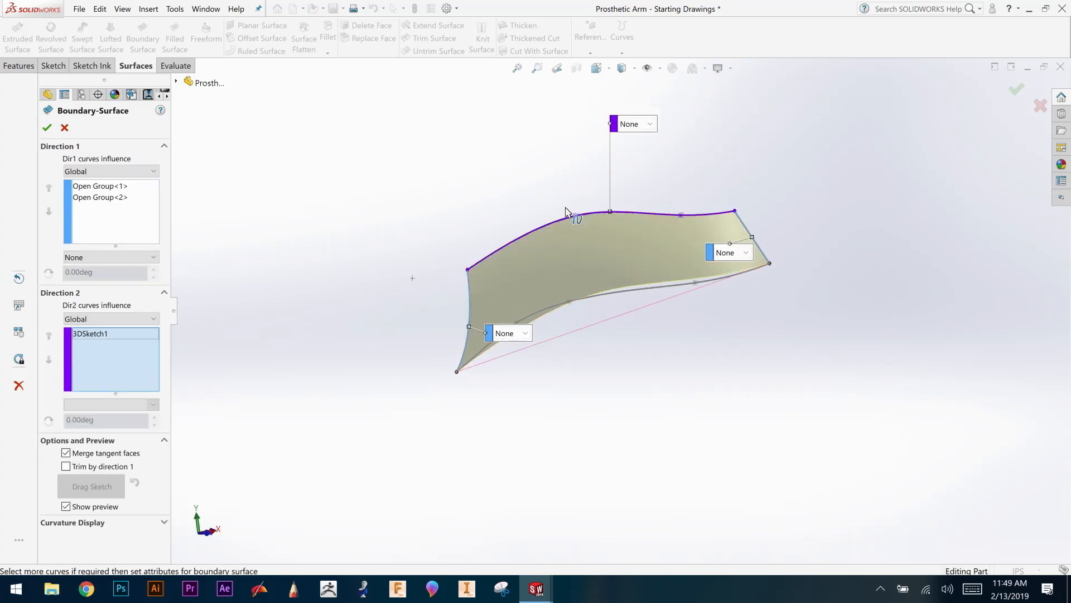
{"action": "left_click", "coordinate": [678, 280]}
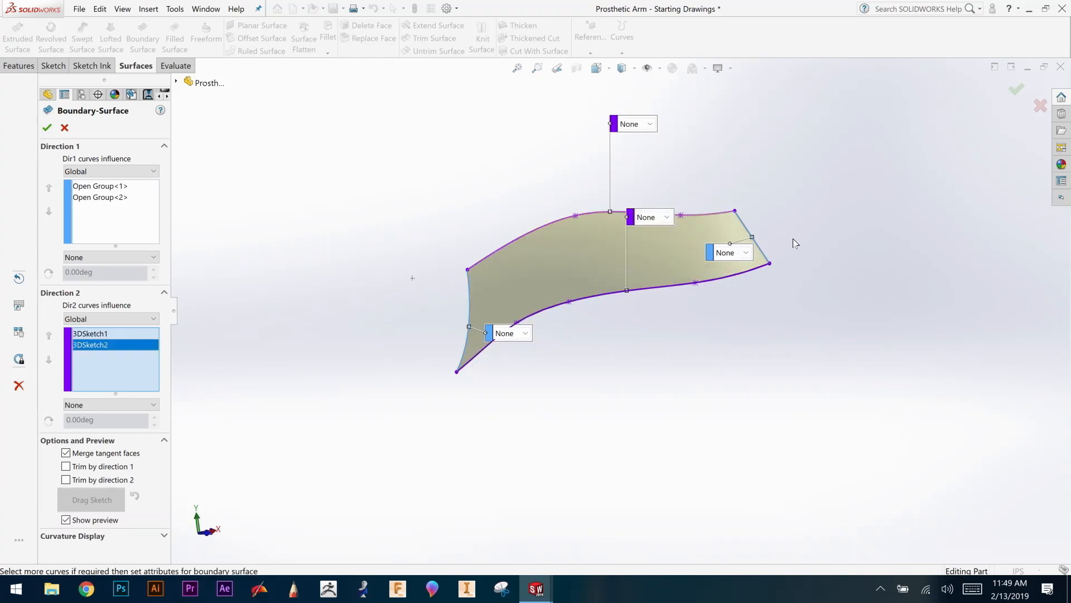
{"action": "left_click", "coordinate": [48, 128]}
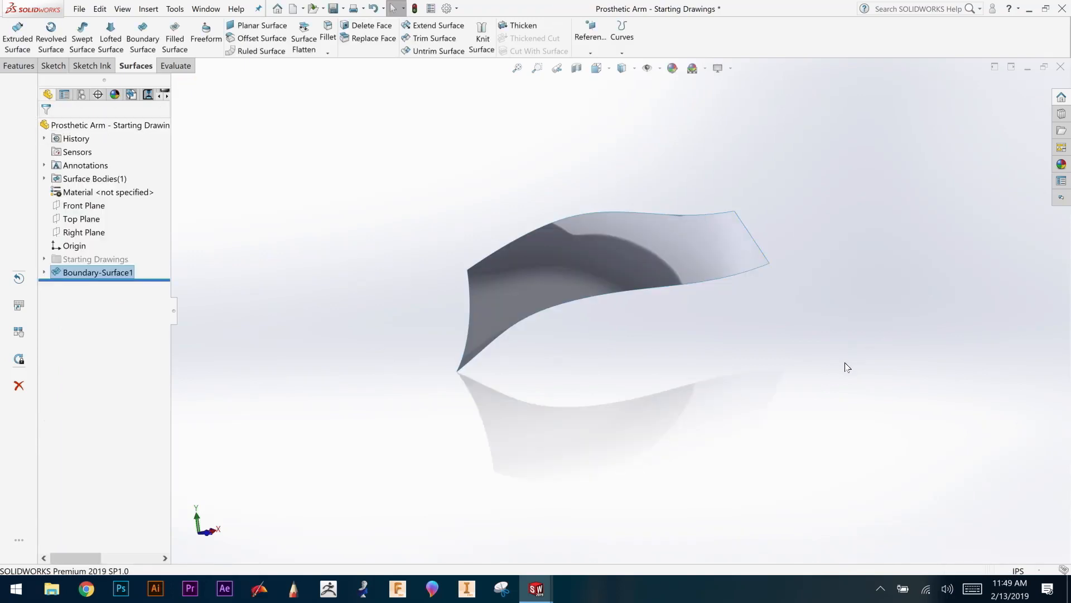
{"action": "middle_click_drag", "start_coordinate": [832, 402], "coordinate": [808, 394]}
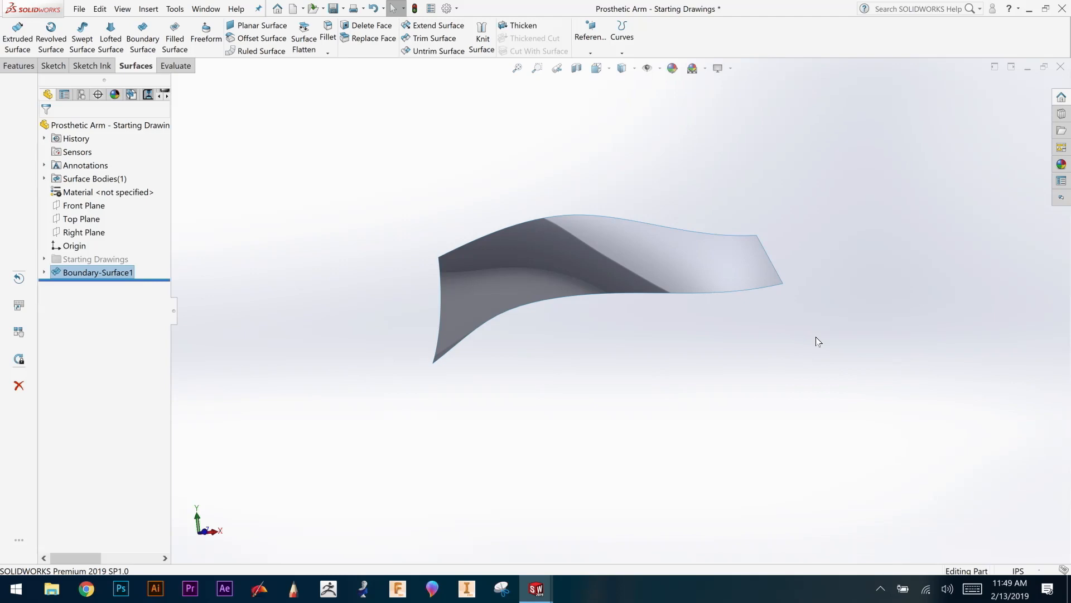
Step: Switch to the Prosthetic Arm - Part 1 document and examine its boundary surfaces from several angles
{"action": "left_click", "coordinate": [207, 9]}
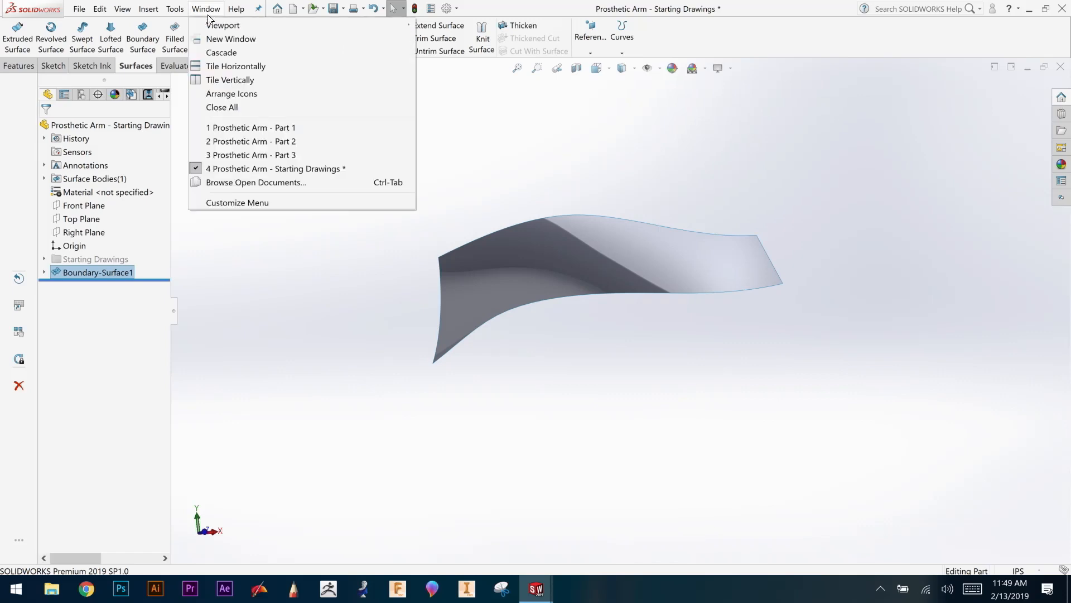
{"action": "left_click", "coordinate": [259, 128]}
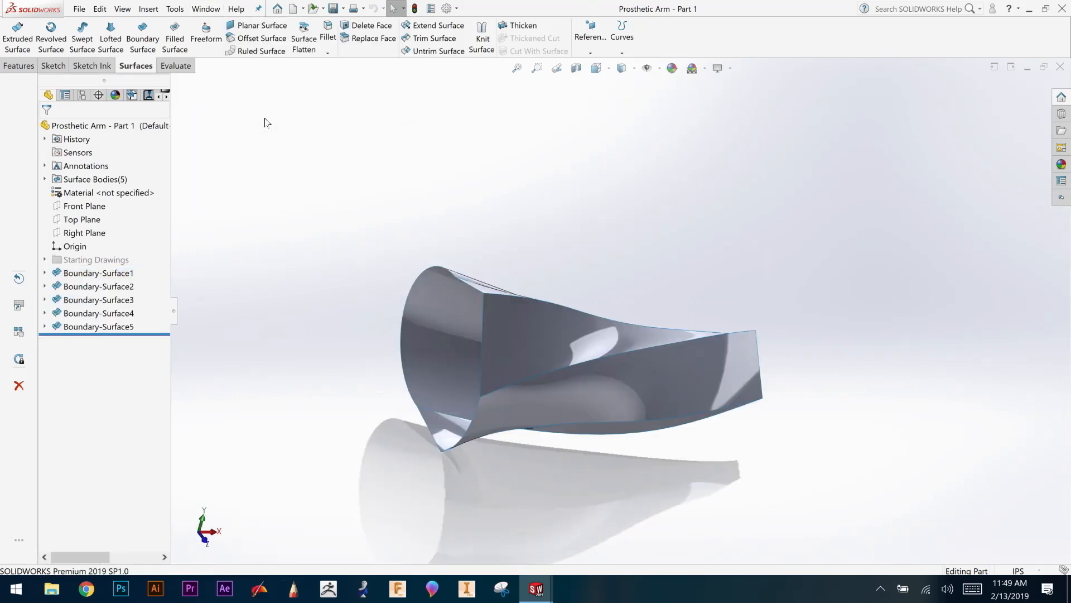
{"action": "middle_click_drag", "start_coordinate": [828, 450], "coordinate": [828, 363], "text": "ctrl"}
{"action": "middle_click_drag", "start_coordinate": [751, 361], "coordinate": [874, 399]}
{"action": "middle_click_drag", "start_coordinate": [870, 399], "coordinate": [720, 285]}
{"action": "left_click", "coordinate": [720, 290]}
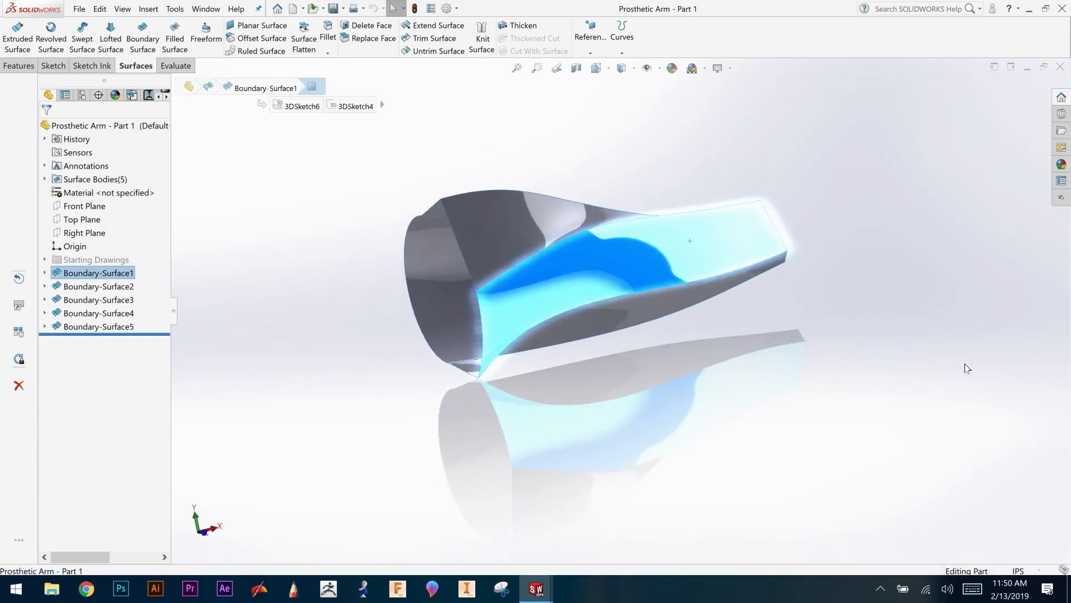
{"action": "middle_click_drag", "start_coordinate": [643, 406], "coordinate": [815, 366]}
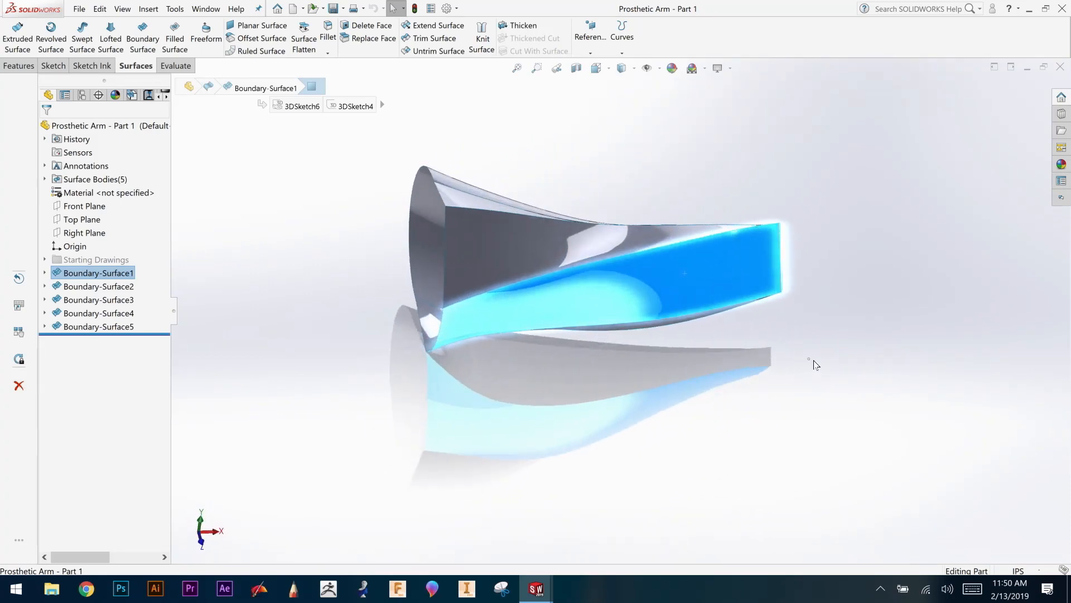
{"action": "left_click", "coordinate": [814, 365]}
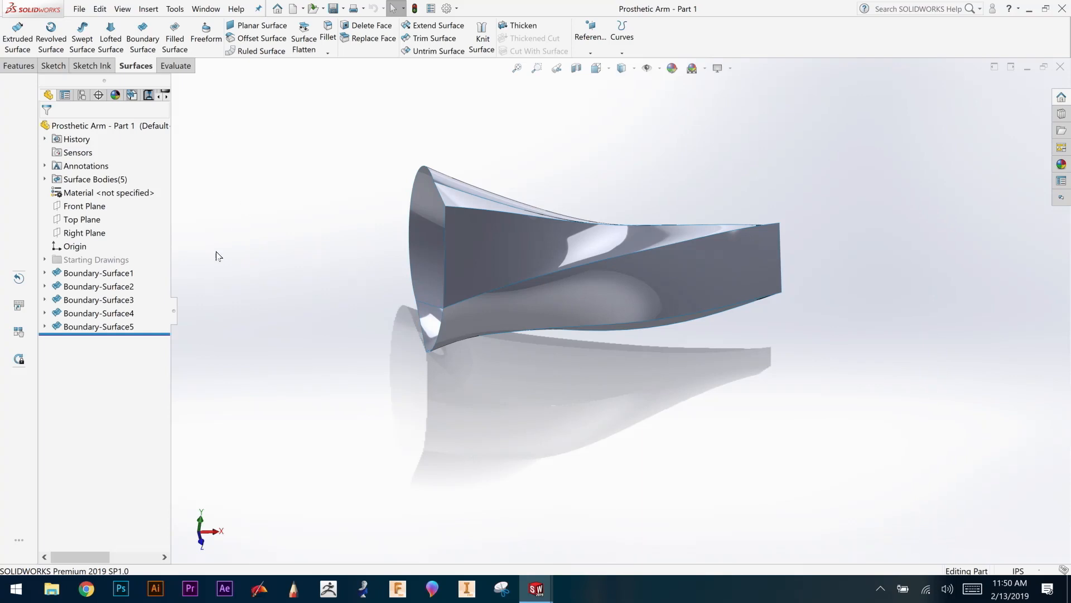
Step: Try to cap the open elbow end with a Filled Surface from five edges around the opening
{"action": "left_click", "coordinate": [175, 38]}
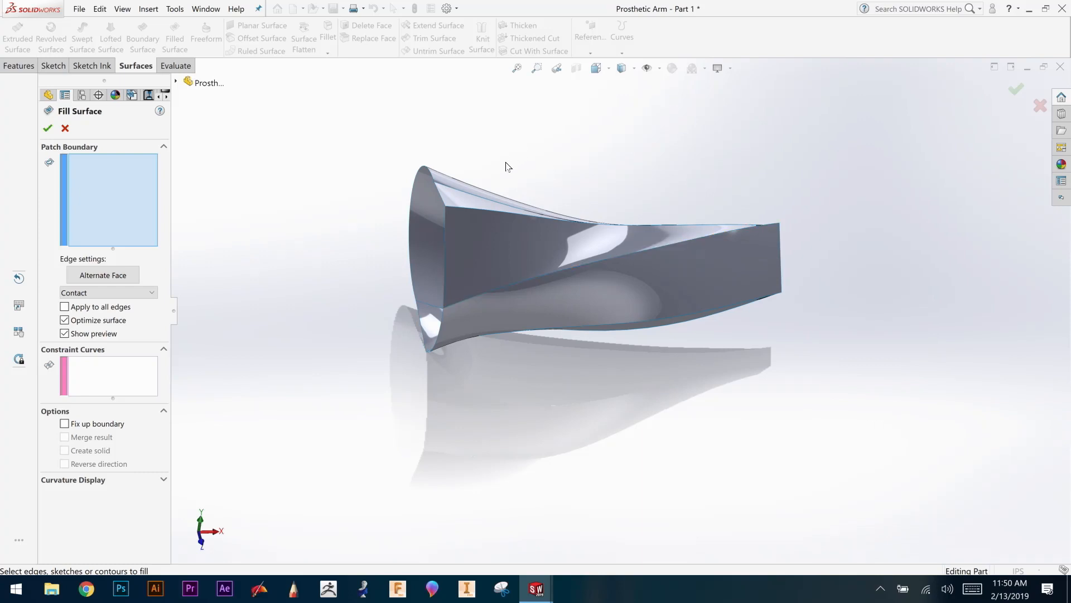
{"action": "middle_click_drag", "start_coordinate": [492, 175], "coordinate": [542, 161]}
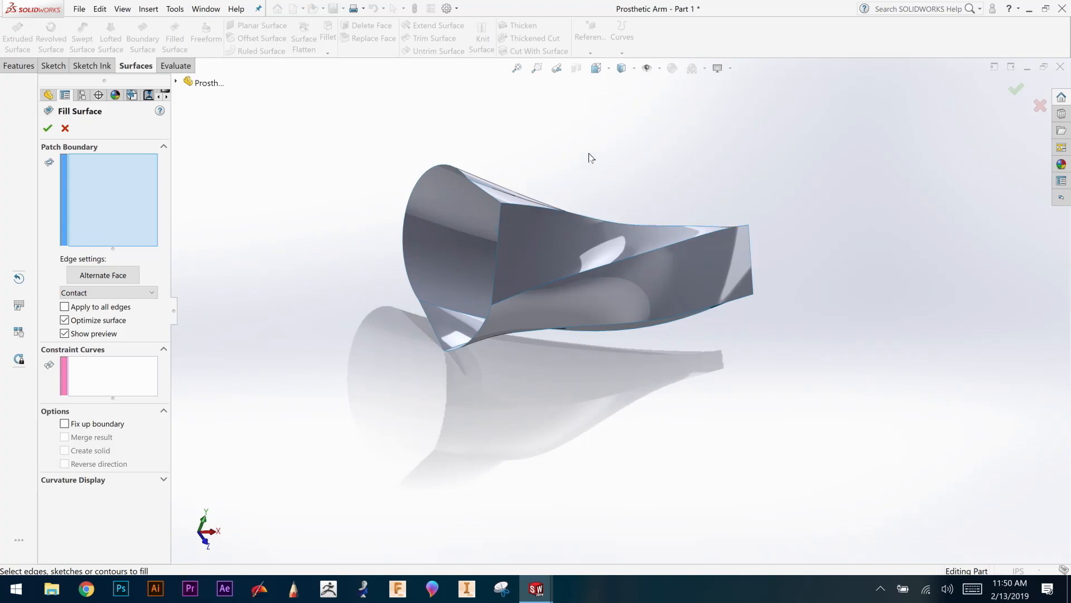
{"action": "left_click", "coordinate": [486, 192]}
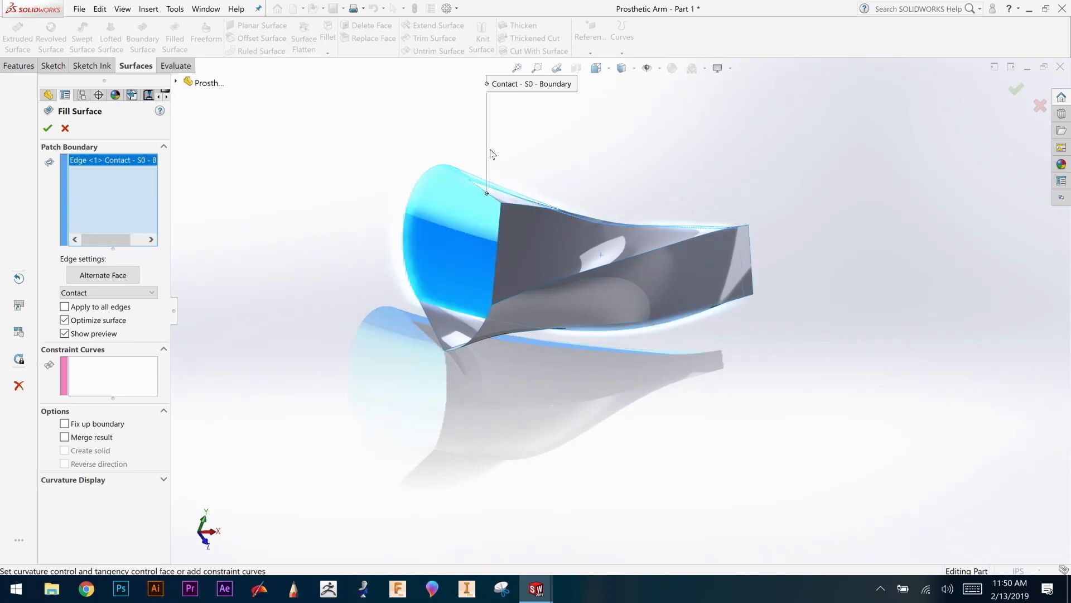
{"action": "left_click", "coordinate": [455, 169]}
{"action": "left_click", "coordinate": [435, 335]}
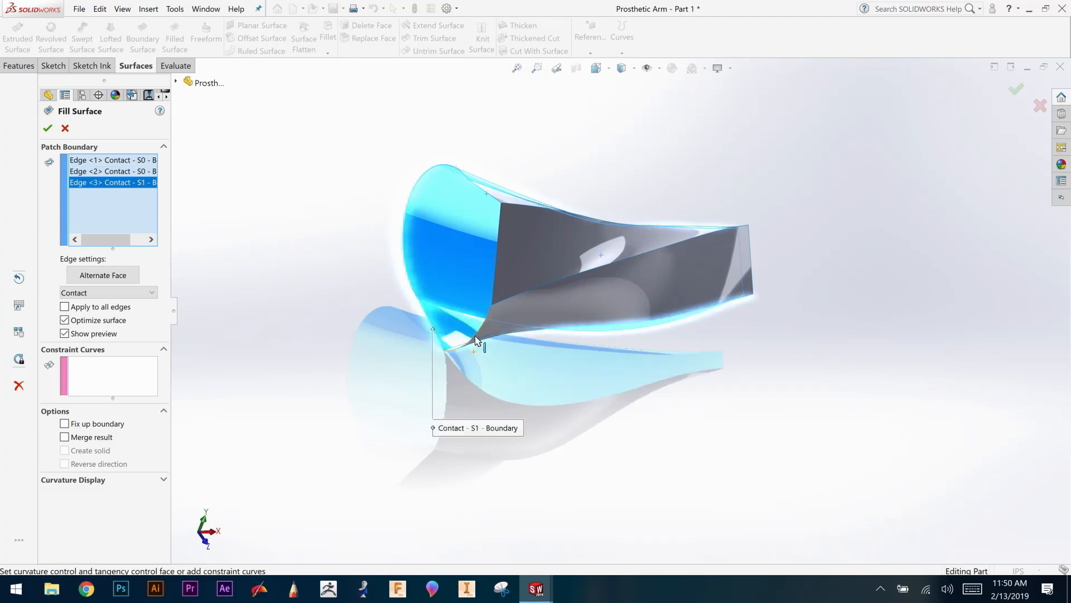
{"action": "left_click", "coordinate": [477, 333]}
{"action": "right_click", "coordinate": [100, 195]}
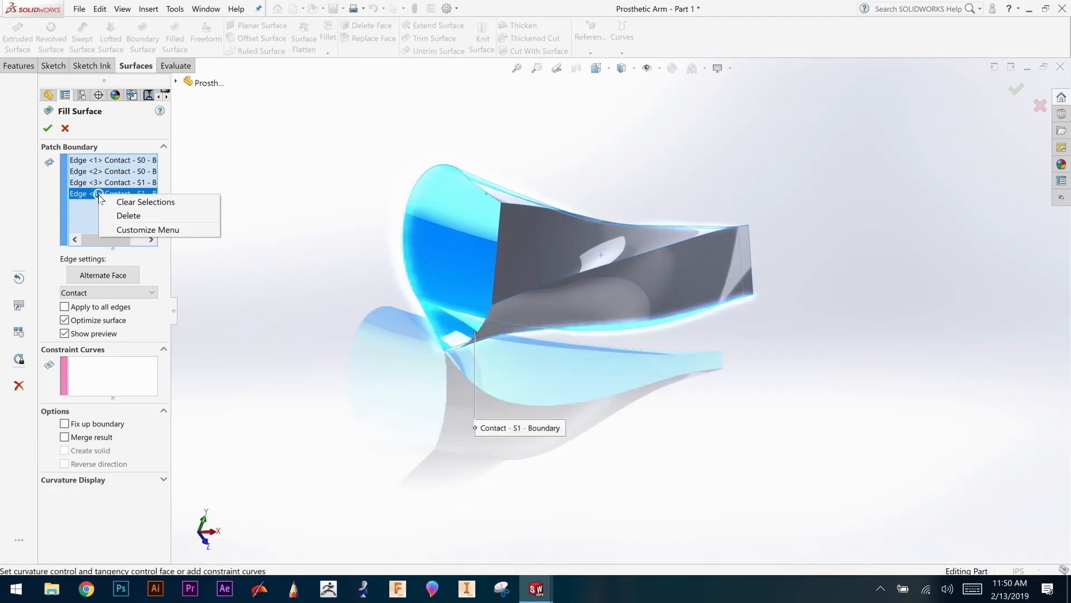
{"action": "left_click", "coordinate": [153, 216]}
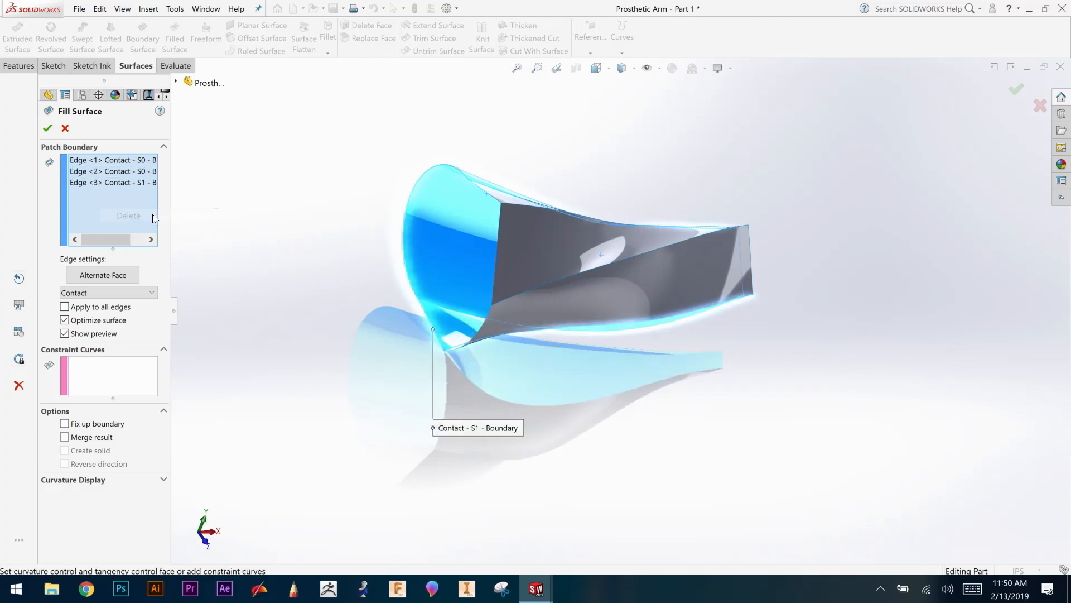
{"action": "left_click", "coordinate": [486, 317]}
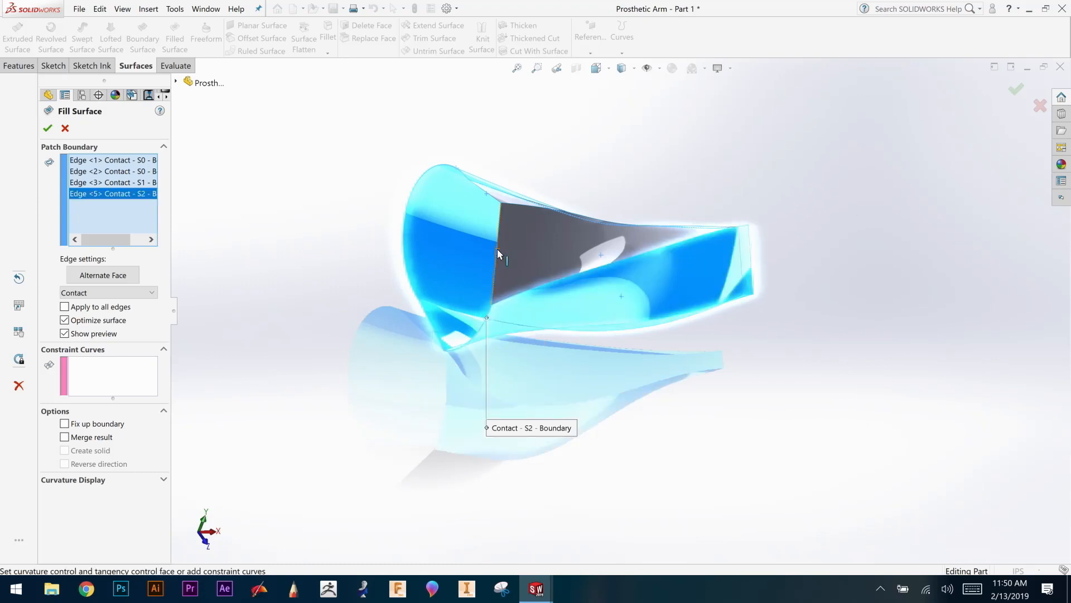
{"action": "left_click", "coordinate": [497, 249]}
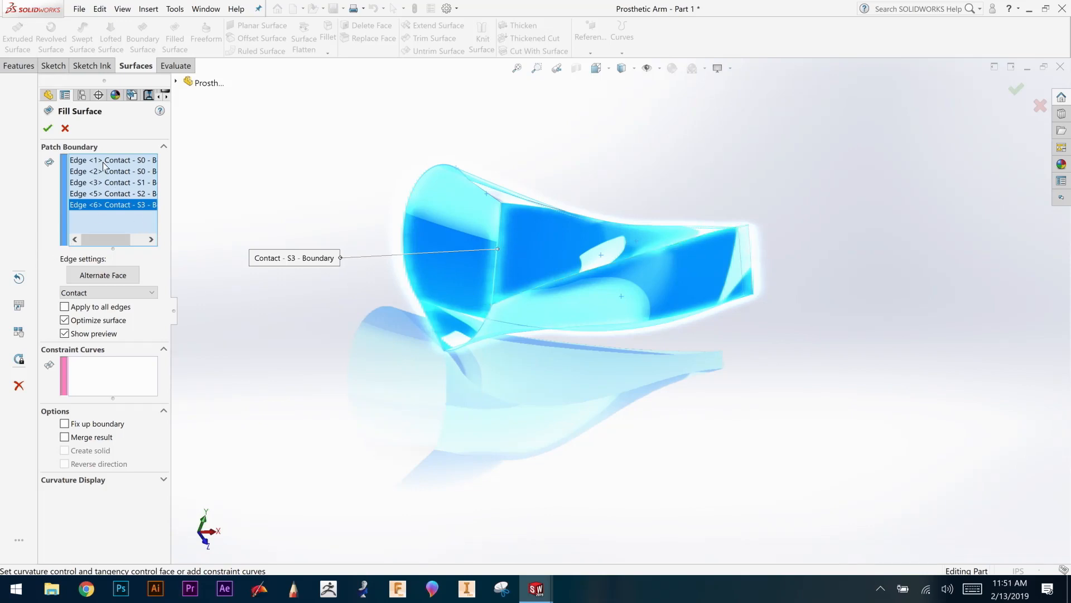
{"action": "left_click", "coordinate": [48, 128]}
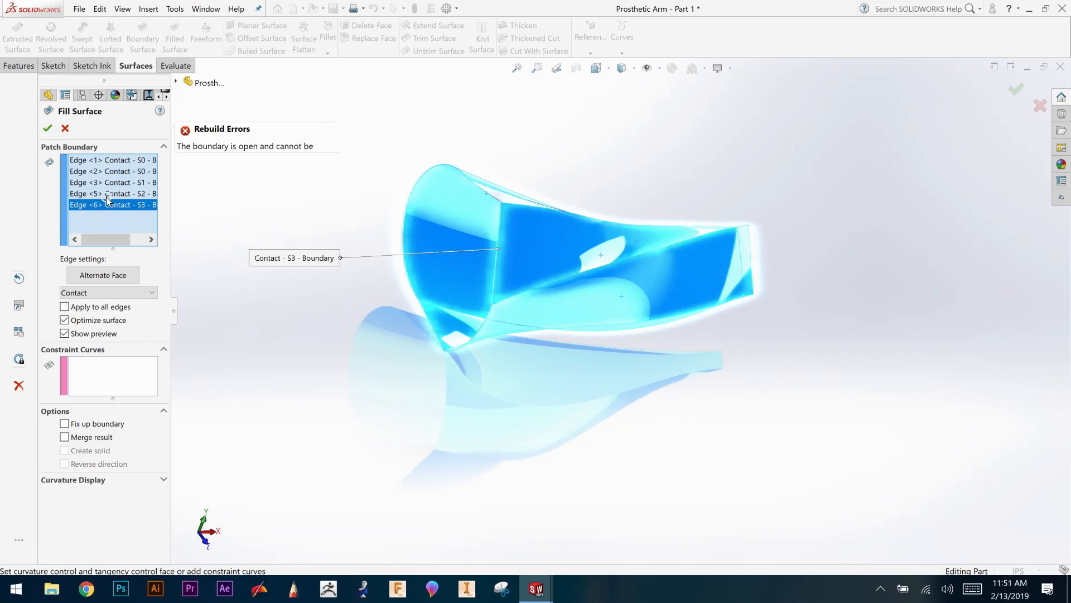
Step: Clear all patch boundary edges, including the wrongly picked edge at the upper corner of the elbow opening
{"action": "right_click", "coordinate": [139, 204]}
{"action": "left_click", "coordinate": [150, 220]}
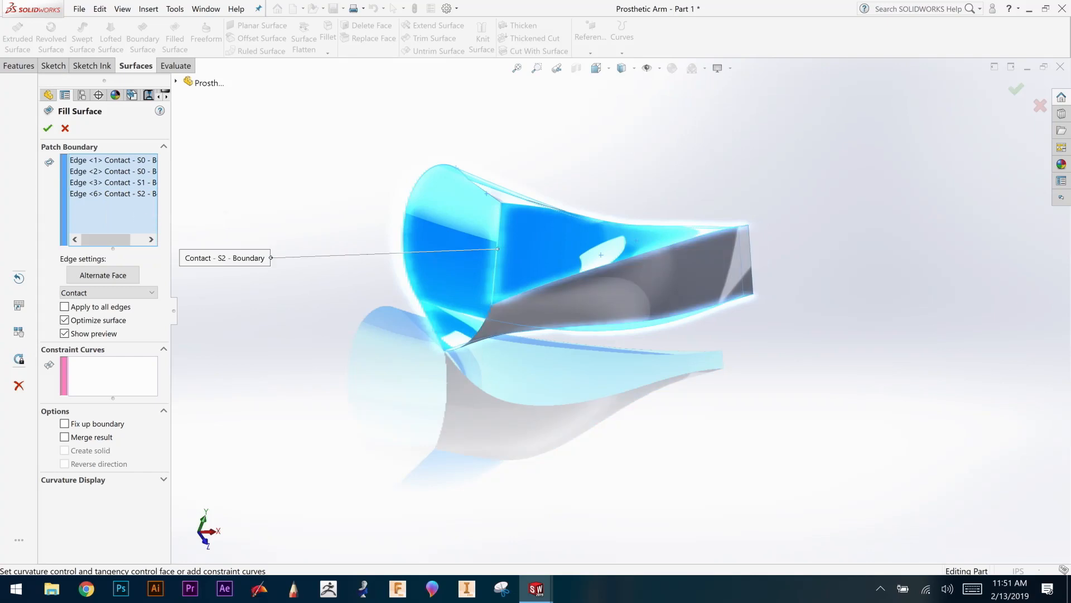
{"action": "right_click", "coordinate": [113, 204]}
{"action": "left_click", "coordinate": [165, 220]}
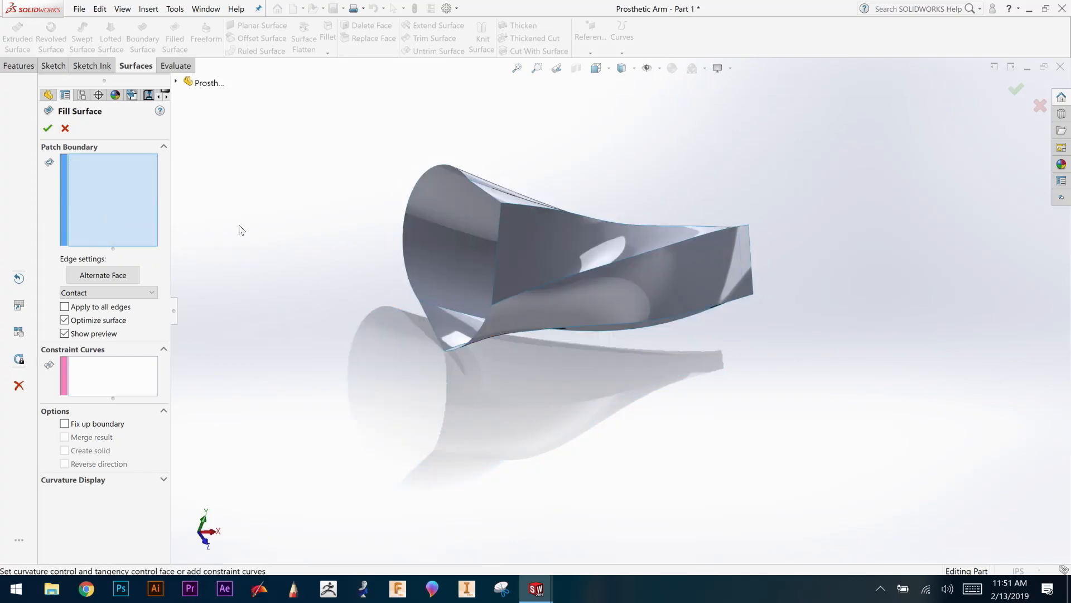
{"action": "left_click", "coordinate": [487, 193]}
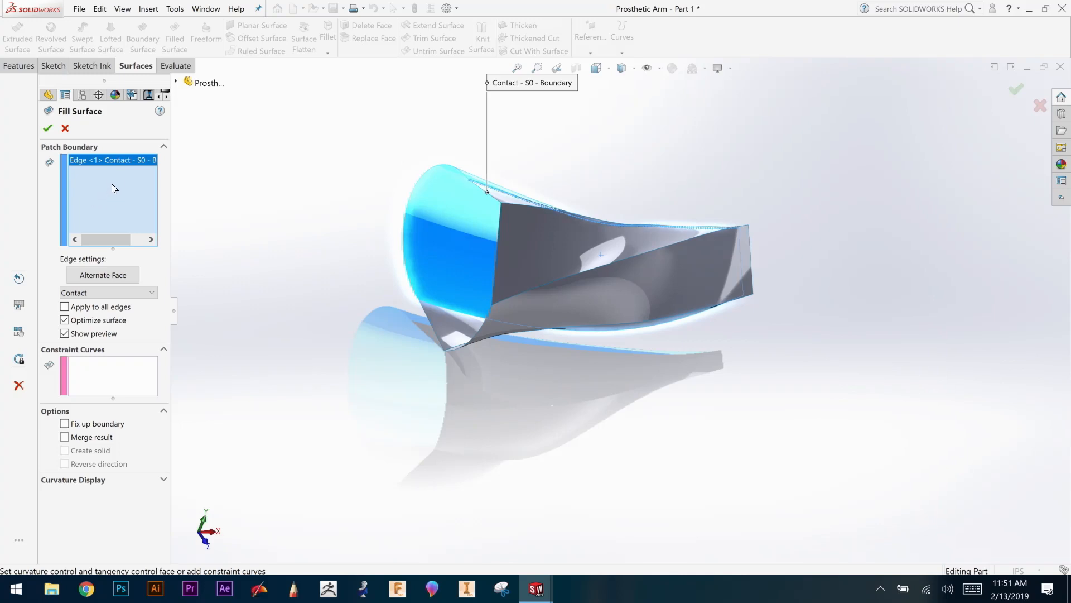
{"action": "right_click", "coordinate": [111, 160]}
{"action": "left_click", "coordinate": [137, 181]}
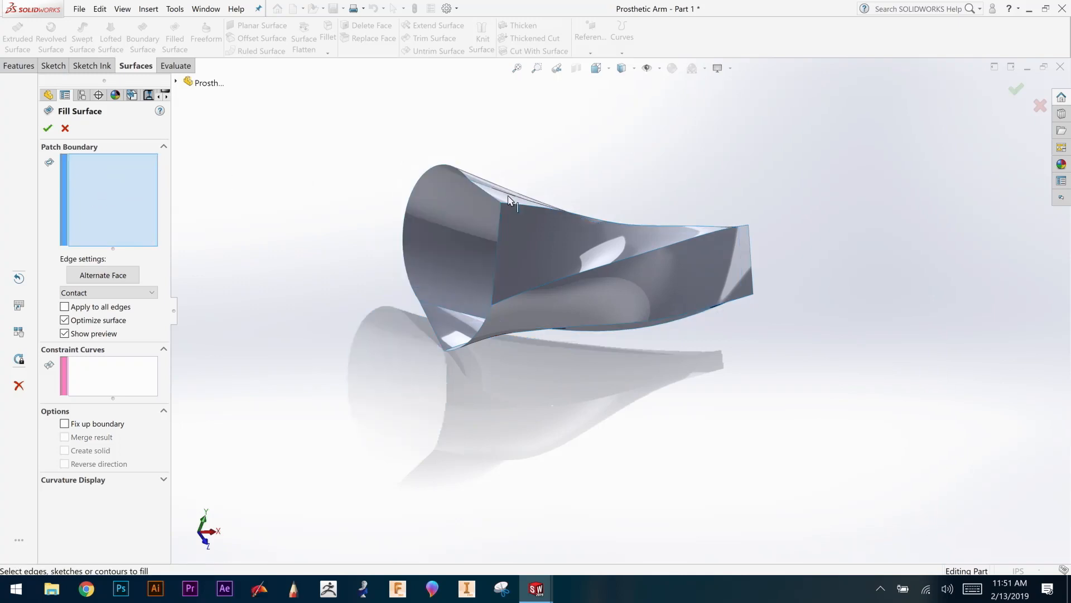
{"action": "left_click", "coordinate": [490, 194]}
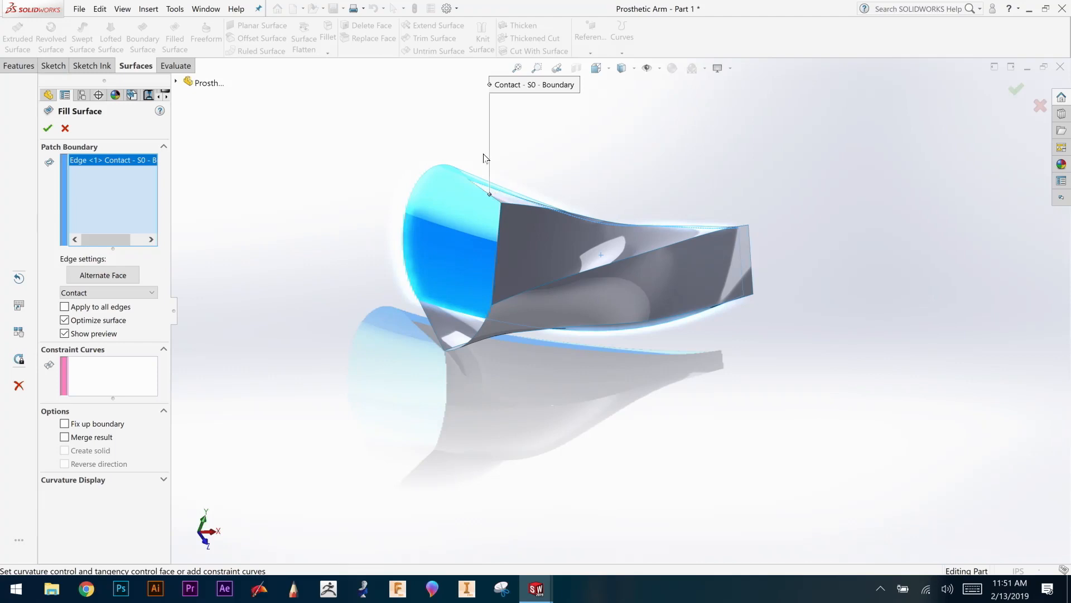
{"action": "right_click", "coordinate": [124, 160]}
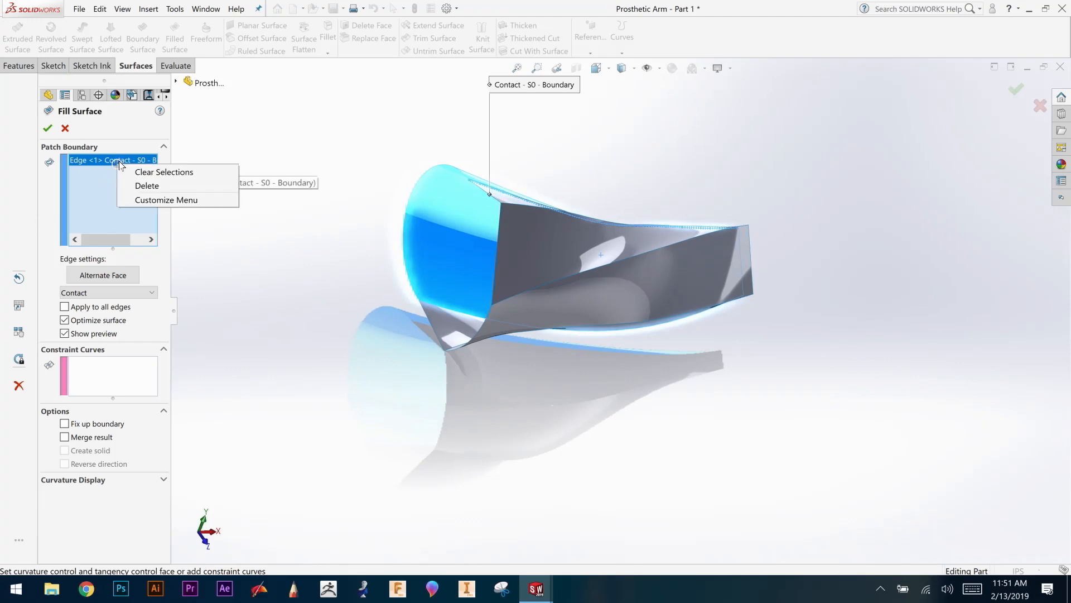
{"action": "left_click", "coordinate": [156, 183]}
Step: Cap the elbow opening with a Filled Surface using the end edges of all five boundary surfaces, with Contact edge settings
{"action": "left_click", "coordinate": [537, 68]}
{"action": "left_click_drag", "start_coordinate": [377, 125], "coordinate": [569, 296]}
{"action": "left_click", "coordinate": [537, 68]}
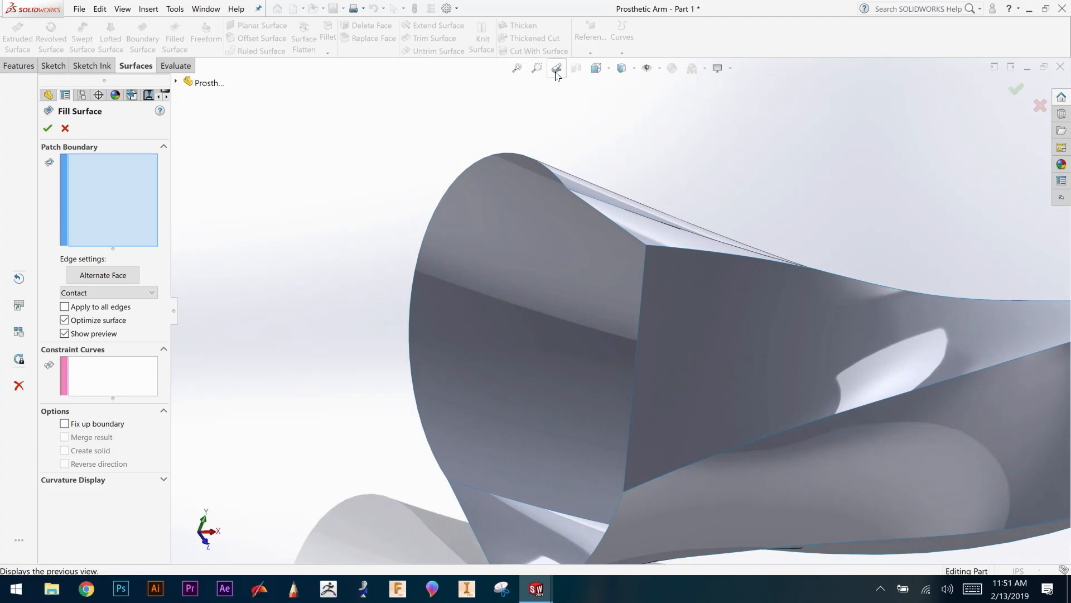
{"action": "left_click", "coordinate": [622, 226]}
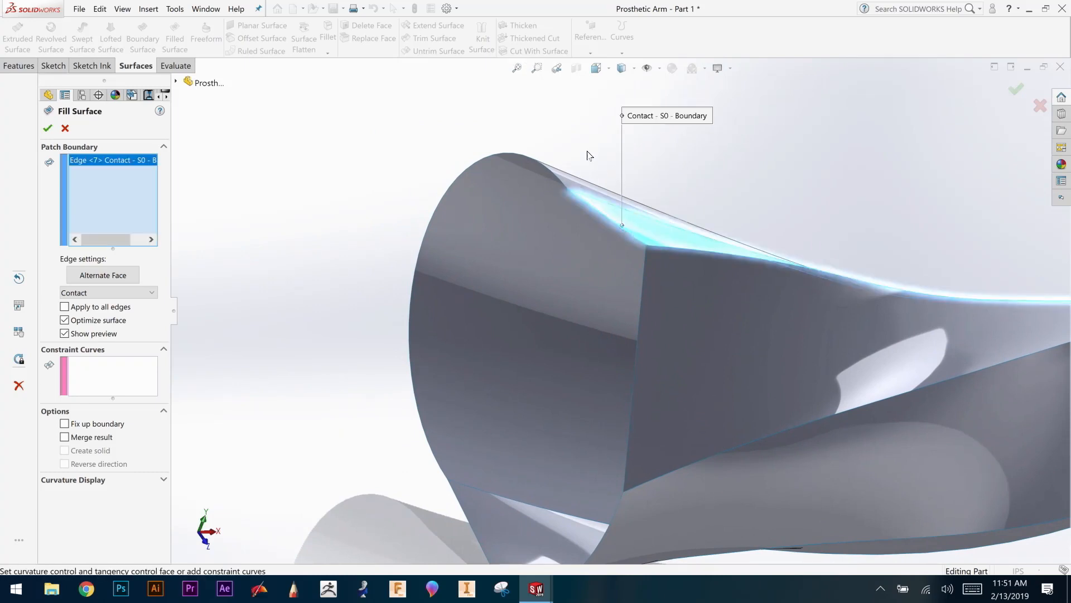
{"action": "left_click", "coordinate": [535, 160]}
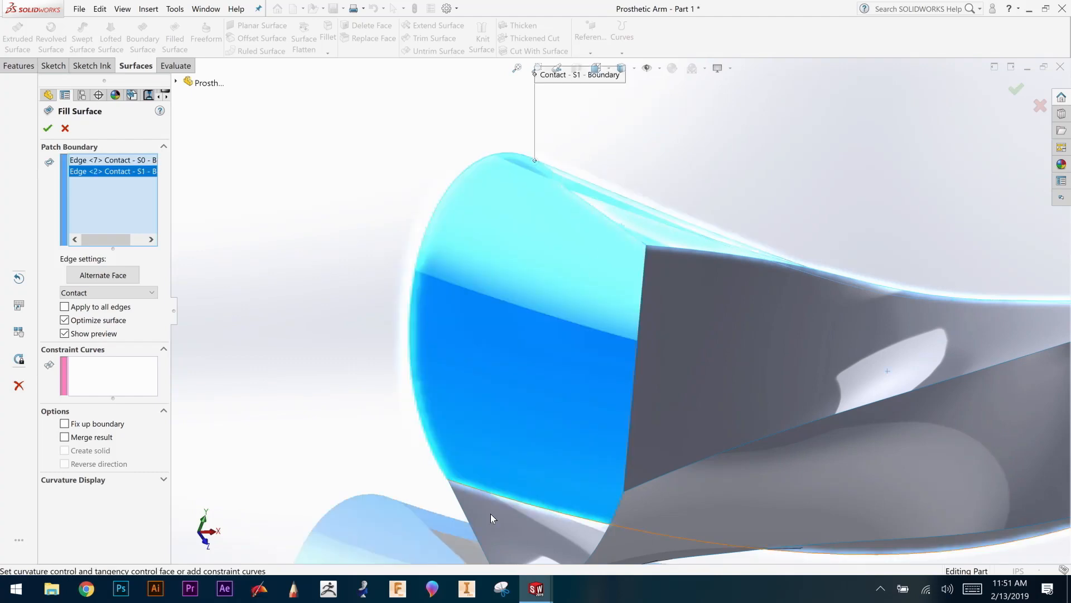
{"action": "left_click", "coordinate": [471, 522]}
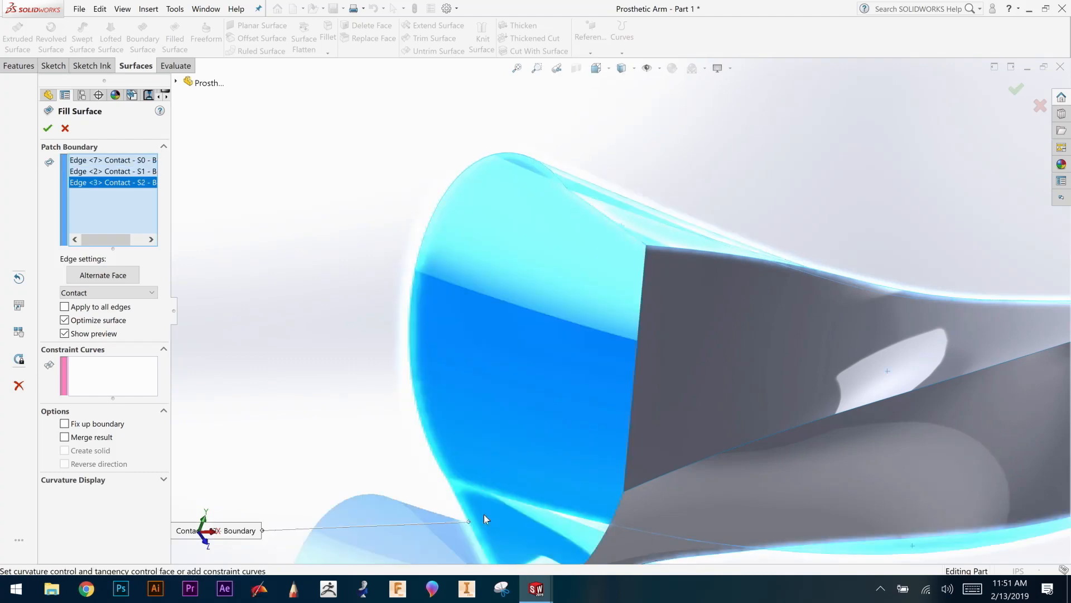
{"action": "left_click", "coordinate": [605, 537]}
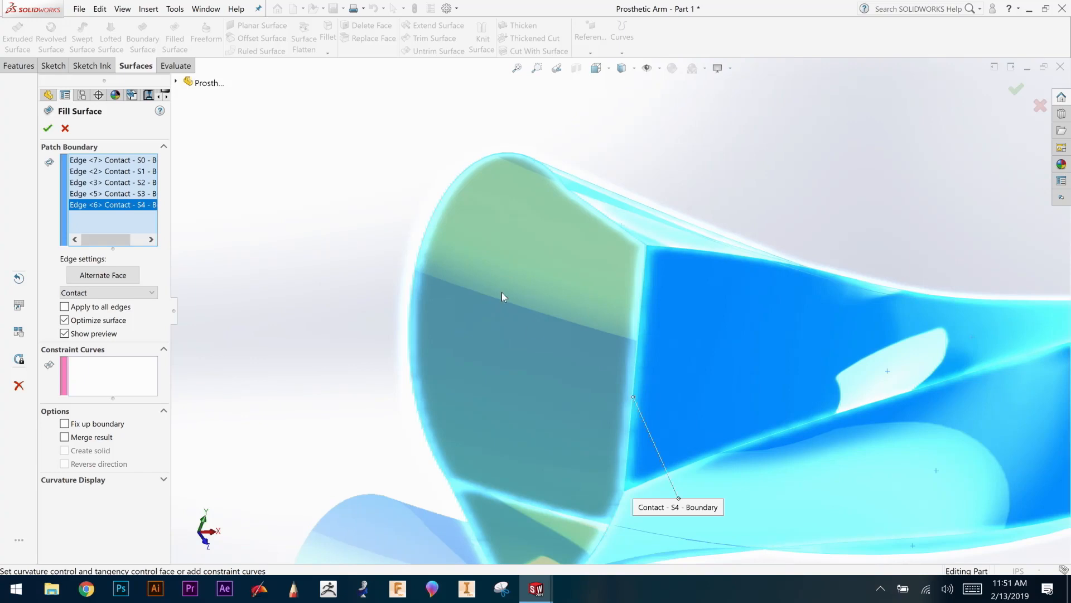
{"action": "left_click", "coordinate": [48, 128]}
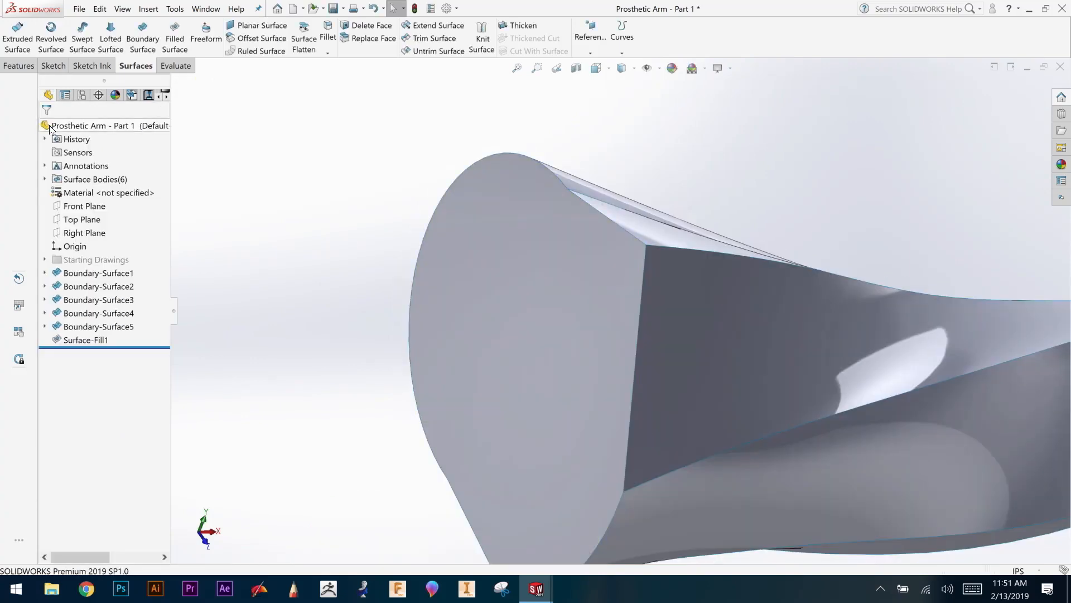
Step: Cap the open wrist end with a Filled Surface using the four edges around the opening, with Contact edge settings
{"action": "middle_click_drag", "start_coordinate": [742, 434], "coordinate": [528, 441]}
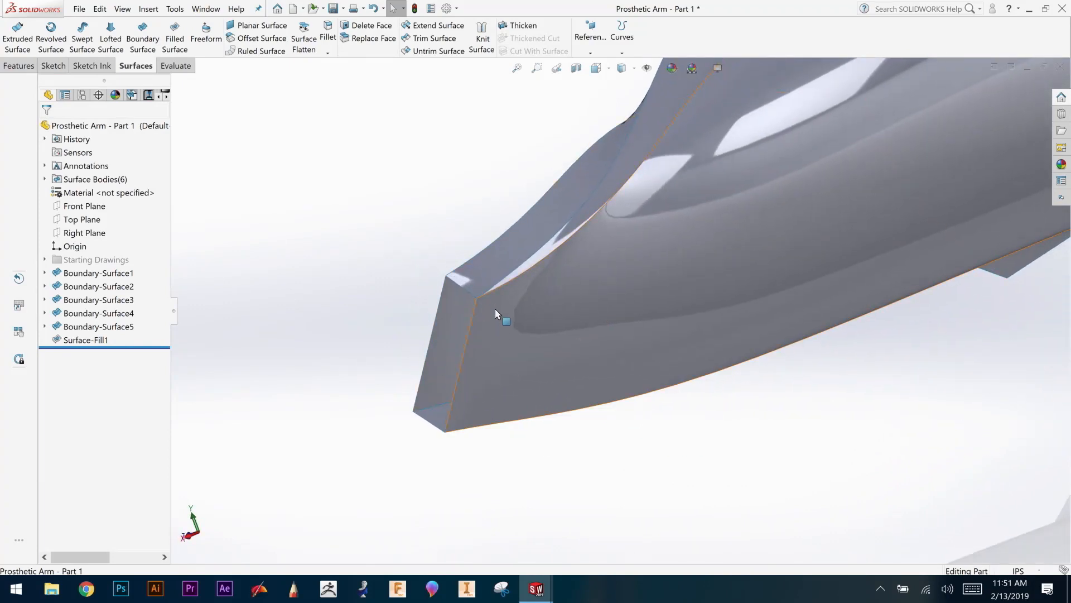
{"action": "left_click", "coordinate": [174, 40]}
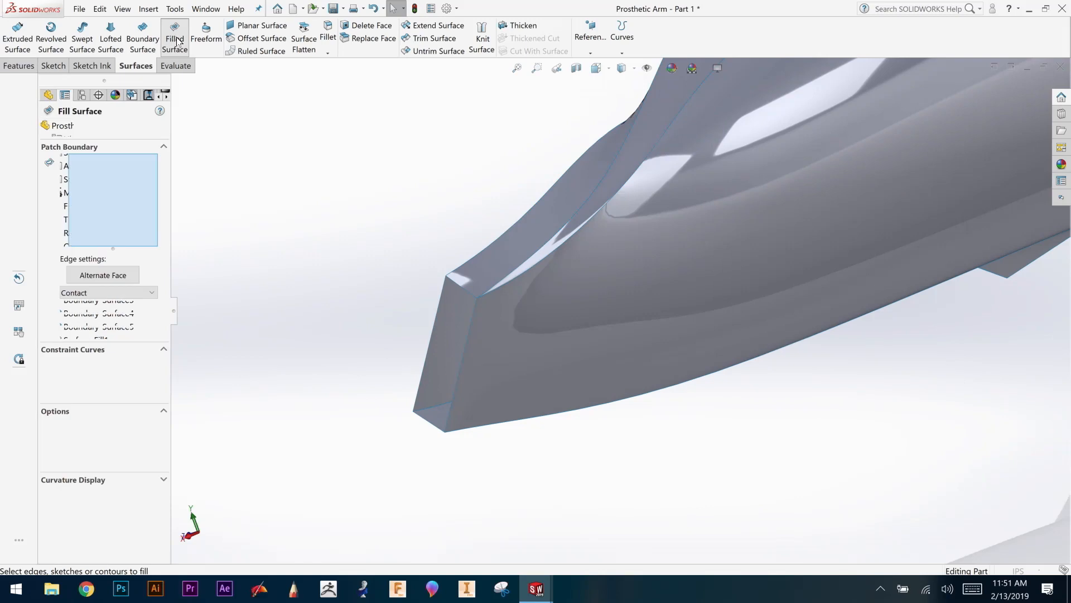
{"action": "left_click", "coordinate": [436, 309]}
{"action": "left_click", "coordinate": [436, 425]}
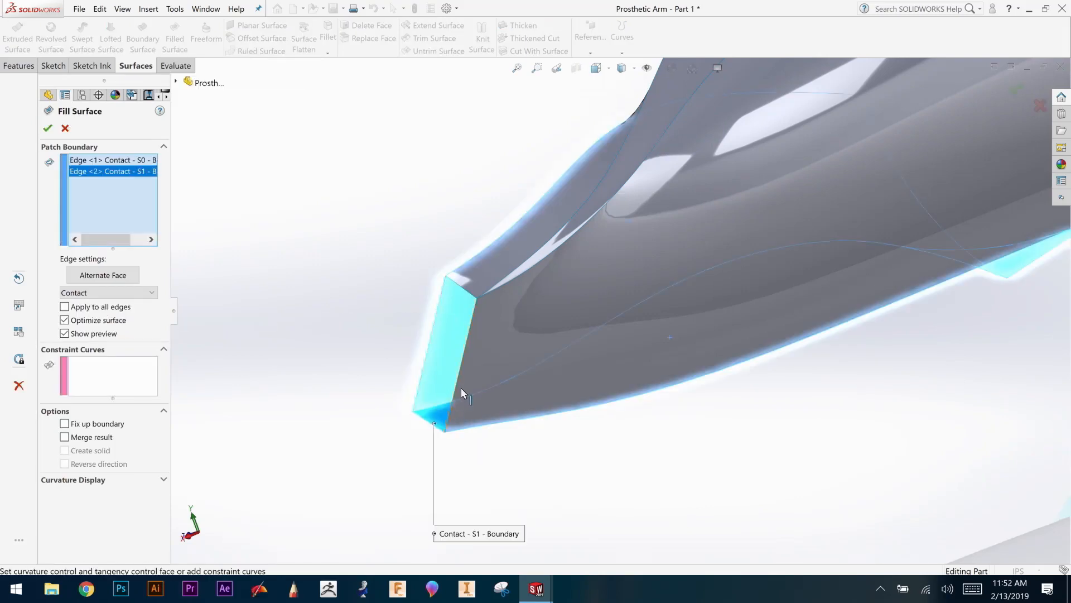
{"action": "left_click", "coordinate": [469, 289]}
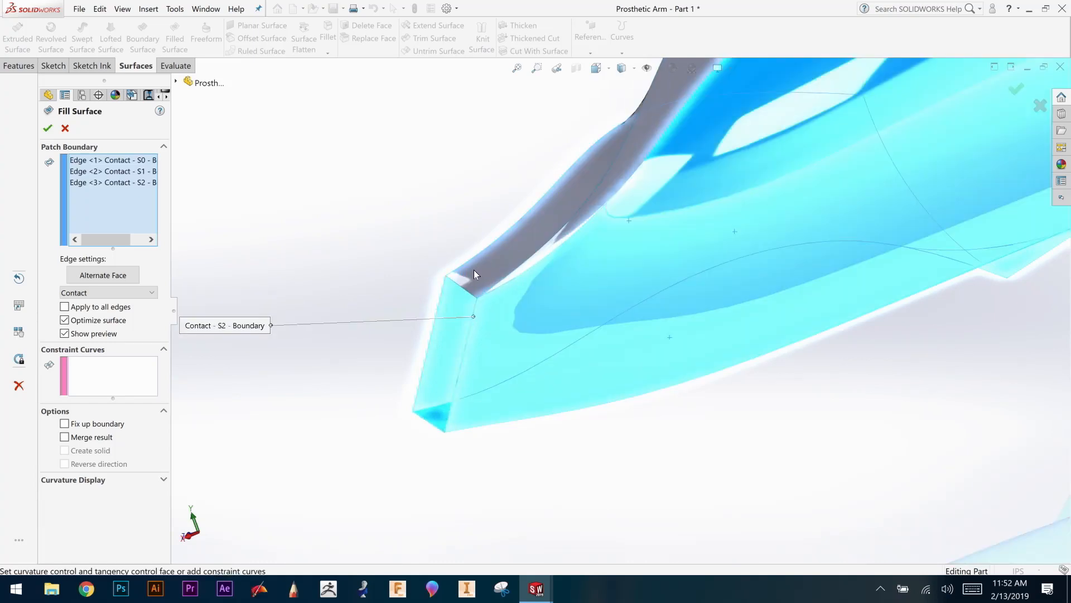
{"action": "left_click", "coordinate": [470, 291]}
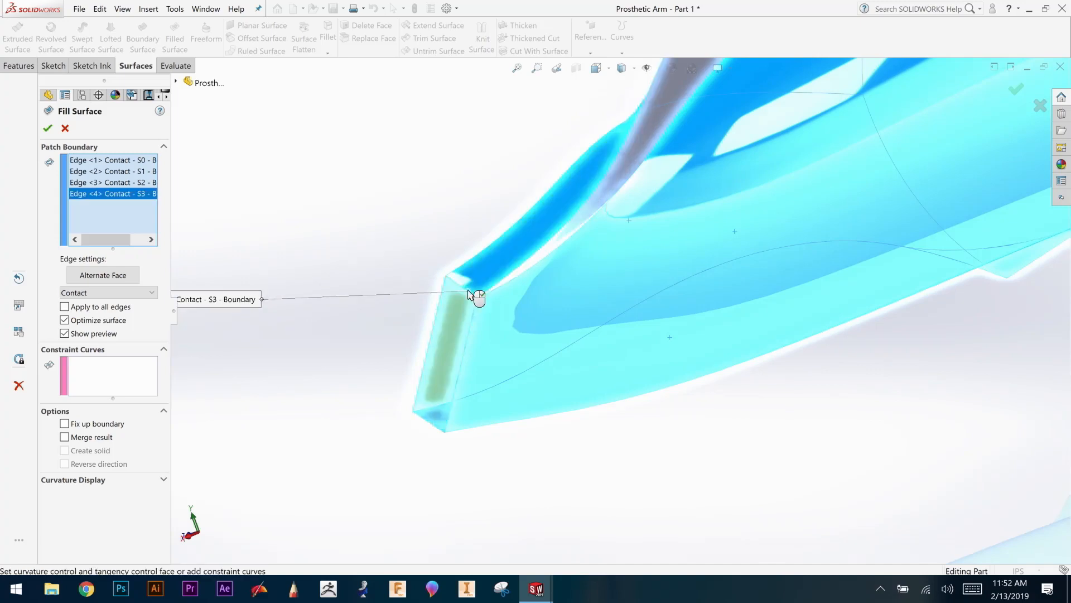
{"action": "left_click", "coordinate": [47, 128]}
Step: Knit all five boundary surfaces and both filled surfaces together with Create solid enabled
{"action": "middle_click_drag", "start_coordinate": [478, 460], "coordinate": [551, 451], "text": "ctrl"}
{"action": "middle_click_drag", "start_coordinate": [383, 363], "coordinate": [385, 435]}
{"action": "left_click", "coordinate": [518, 67]}
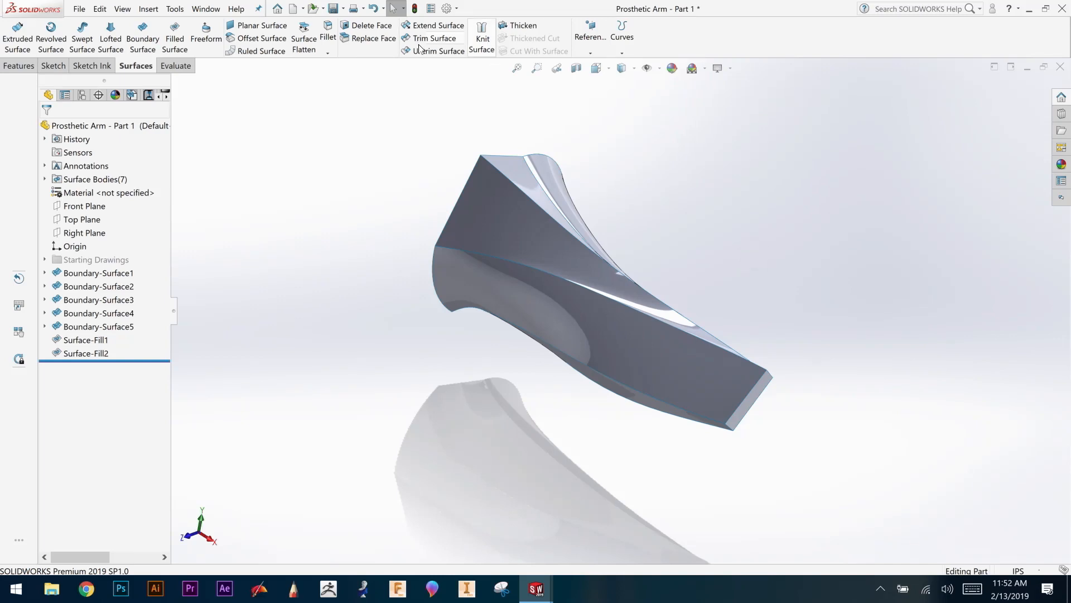
{"action": "left_click", "coordinate": [485, 43]}
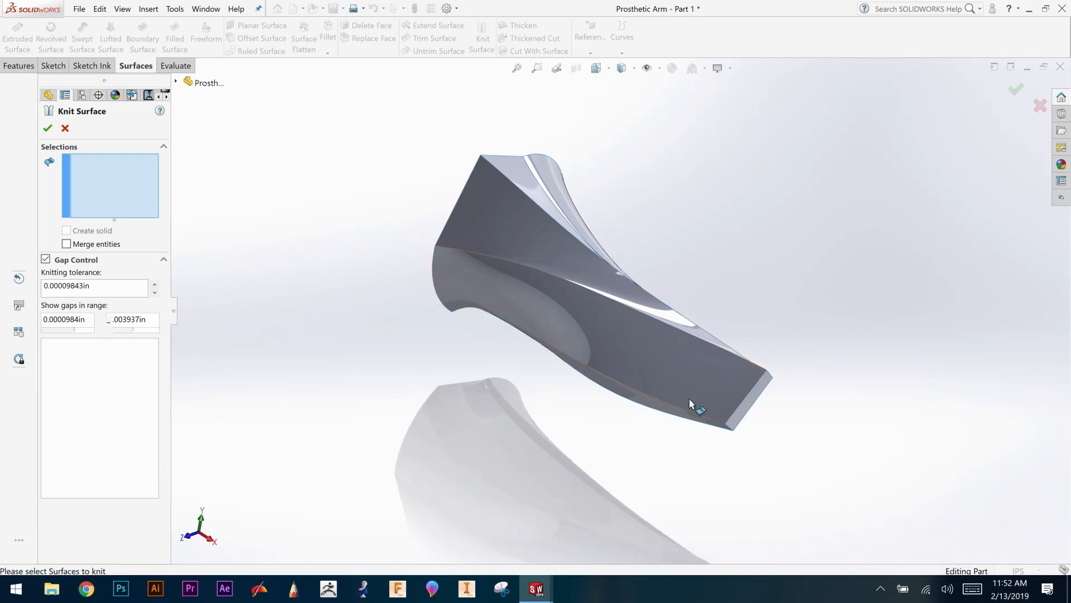
{"action": "left_click_drag", "start_coordinate": [379, 110], "coordinate": [799, 461]}
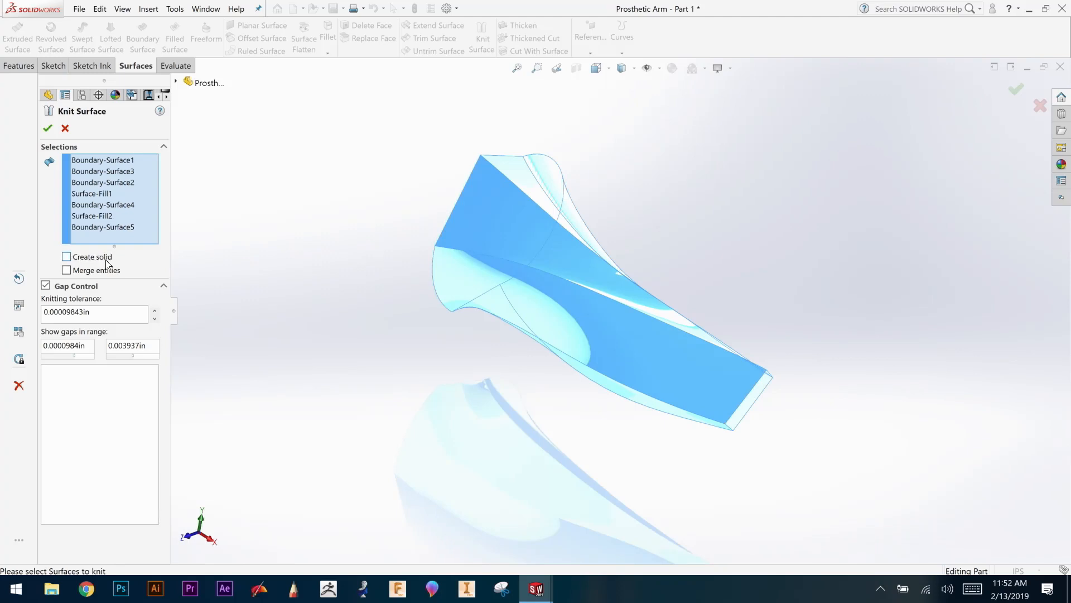
{"action": "left_click", "coordinate": [67, 257]}
{"action": "left_click", "coordinate": [48, 129]}
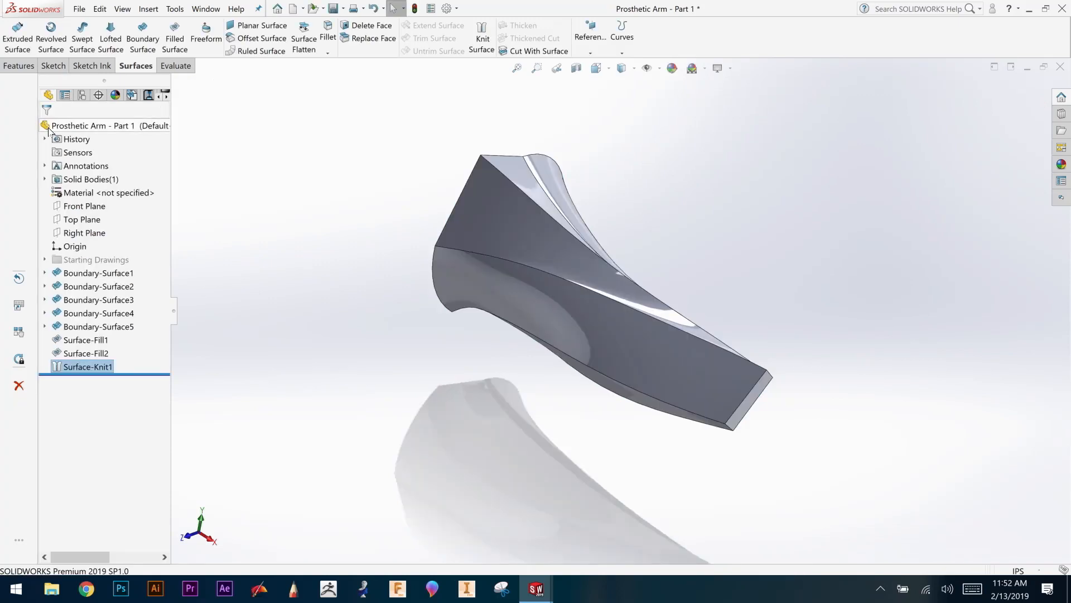
{"action": "left_click", "coordinate": [809, 305]}
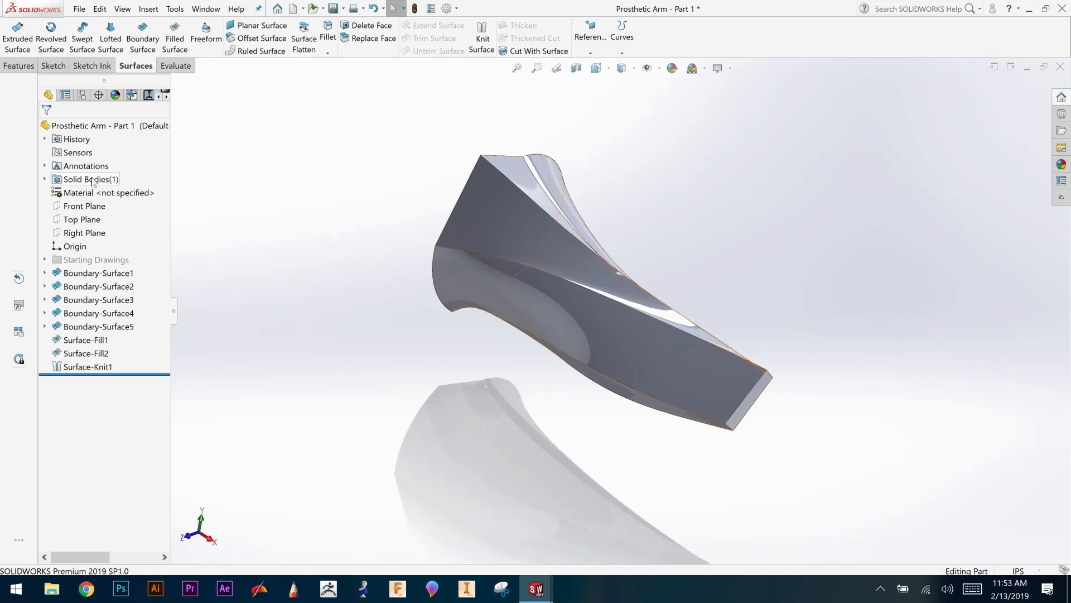
Step: Examine the Solid Bodies folder and highlight the knitted arm body in the model
{"action": "left_click", "coordinate": [45, 166]}
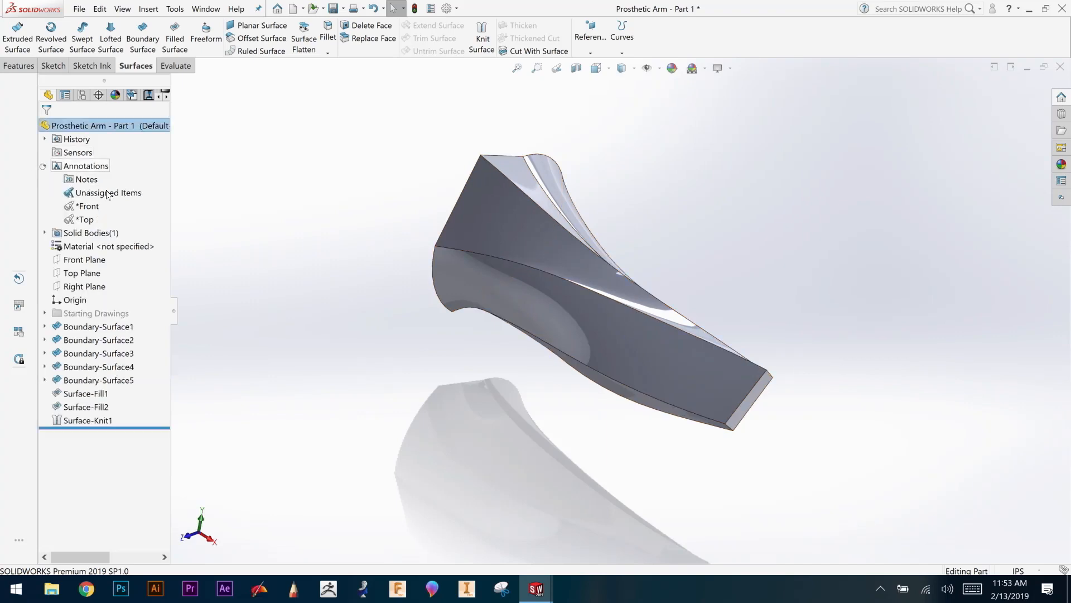
{"action": "left_click", "coordinate": [44, 165]}
{"action": "left_click", "coordinate": [45, 179]}
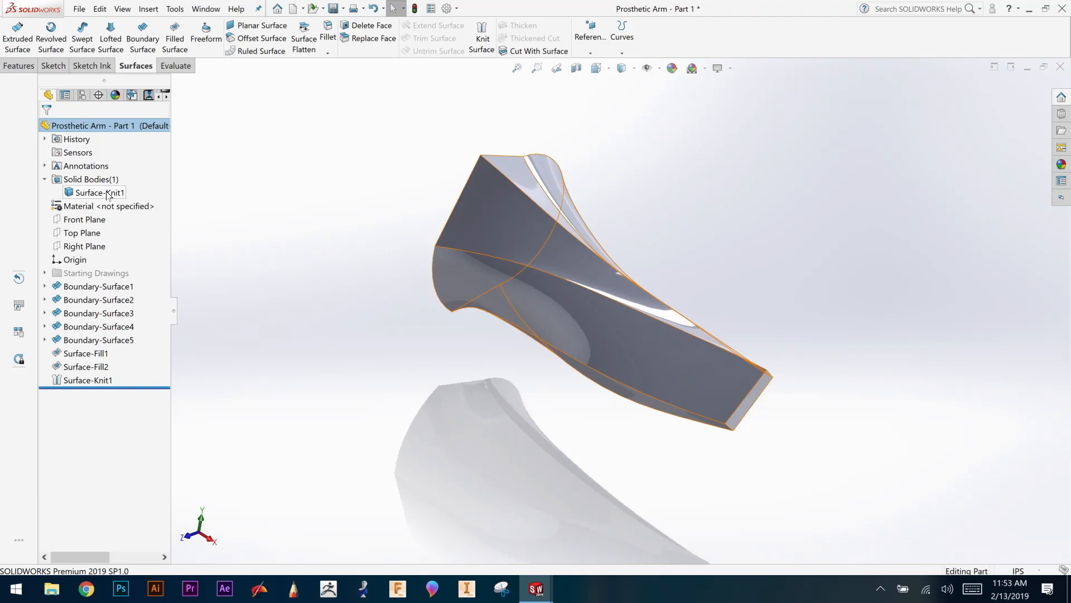
{"action": "left_click", "coordinate": [107, 194]}
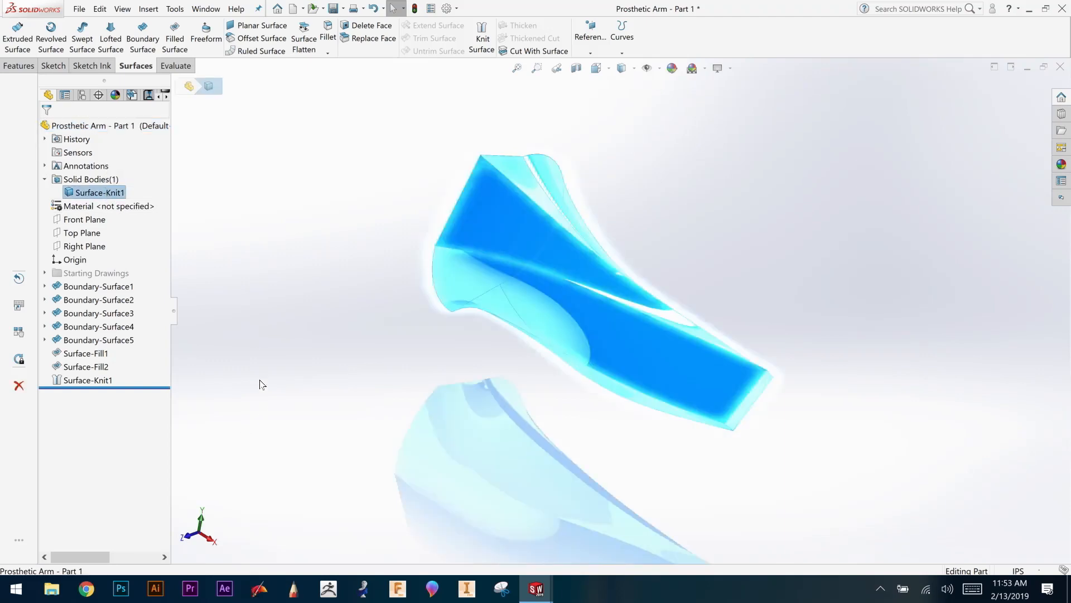
{"action": "left_click", "coordinate": [273, 249]}
{"action": "middle_click_drag", "start_coordinate": [272, 248], "coordinate": [558, 145]}
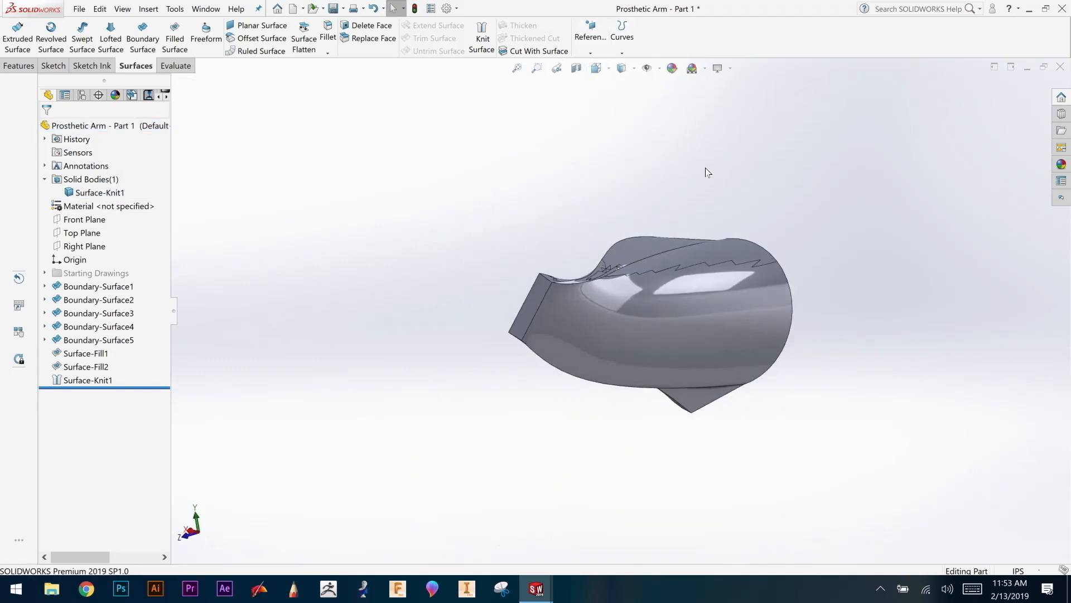
Step: Inspect the arm's interior with a planar section view offset 1.56 in from the Front Plane, and turn the section off
{"action": "middle_click_drag", "start_coordinate": [713, 219], "coordinate": [816, 215]}
{"action": "left_click", "coordinate": [576, 68]}
{"action": "left_click_drag", "start_coordinate": [586, 348], "coordinate": [555, 387]}
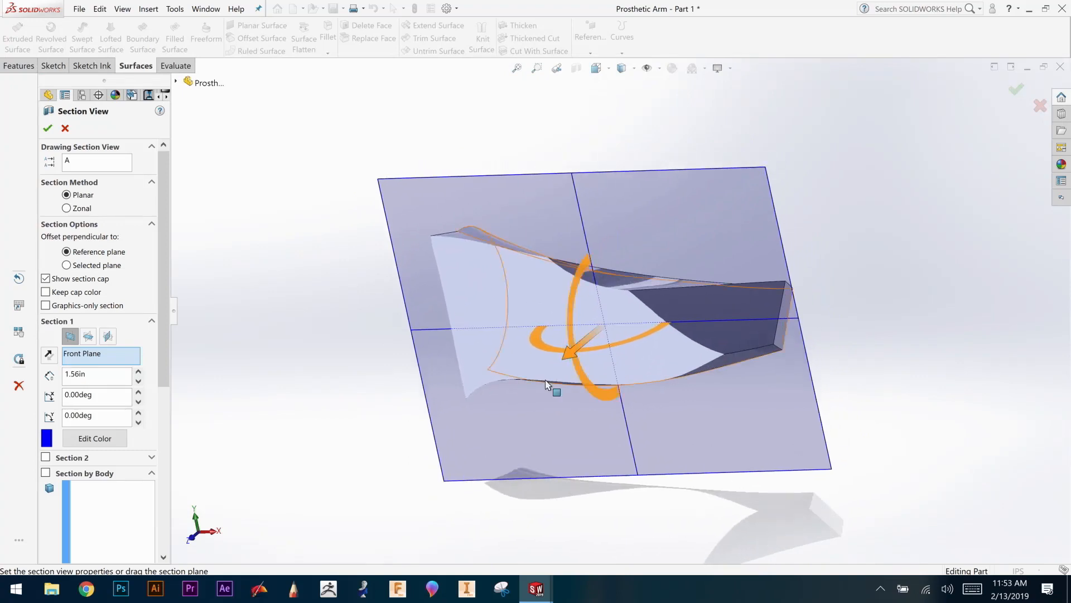
{"action": "left_click", "coordinate": [48, 128]}
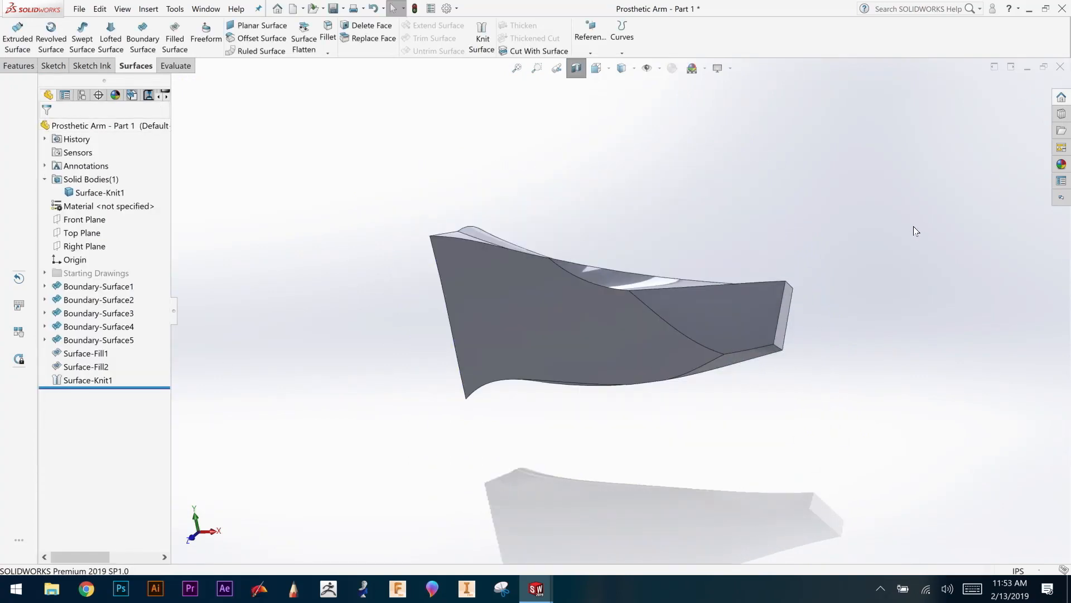
{"action": "left_click", "coordinate": [577, 67]}
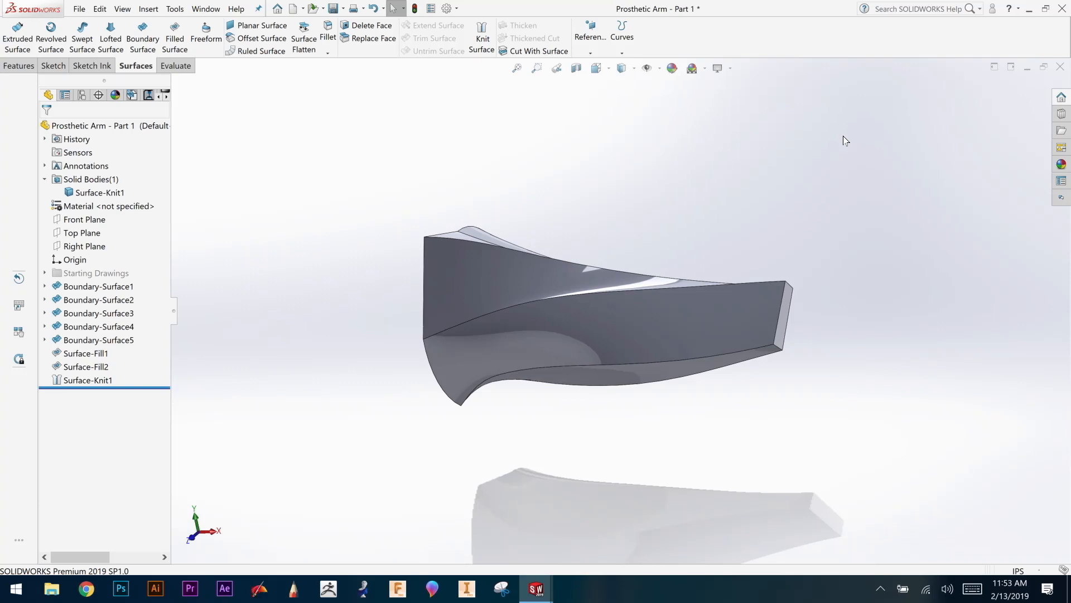
{"action": "middle_click_drag", "start_coordinate": [789, 182], "coordinate": [852, 229]}
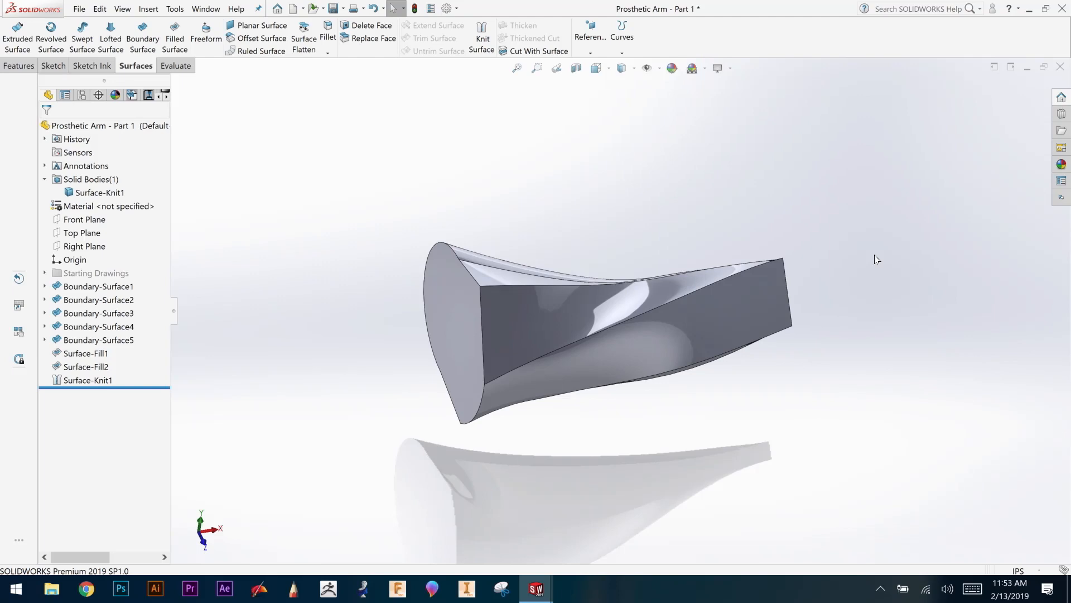
Step: Switch to the Prosthetic Arm - Part 2 document and examine the hollow arm and the connector at its wrist end
{"action": "left_click", "coordinate": [211, 10]}
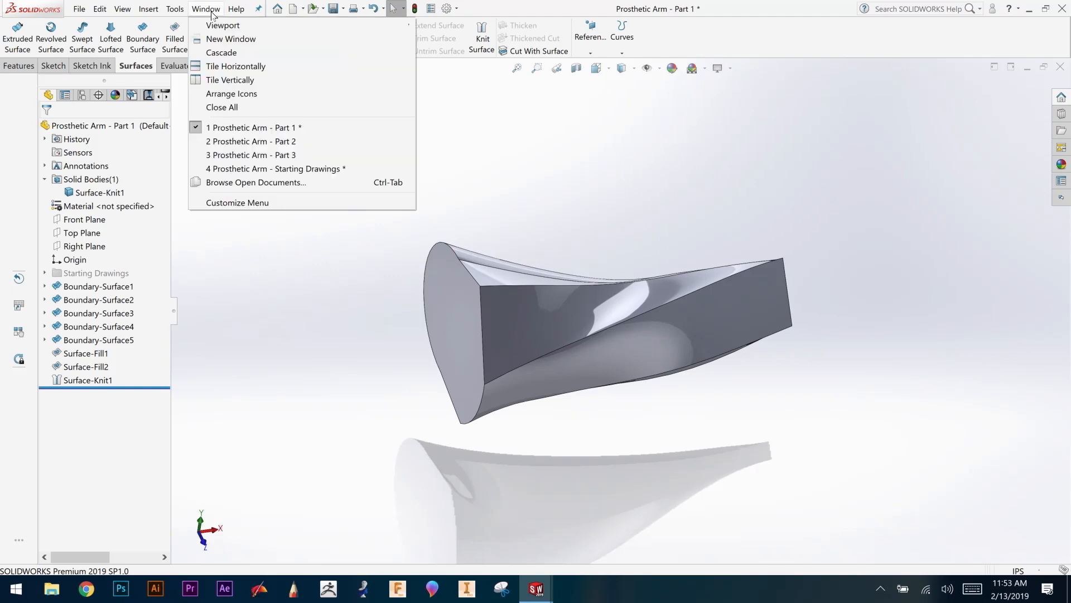
{"action": "left_click", "coordinate": [266, 143]}
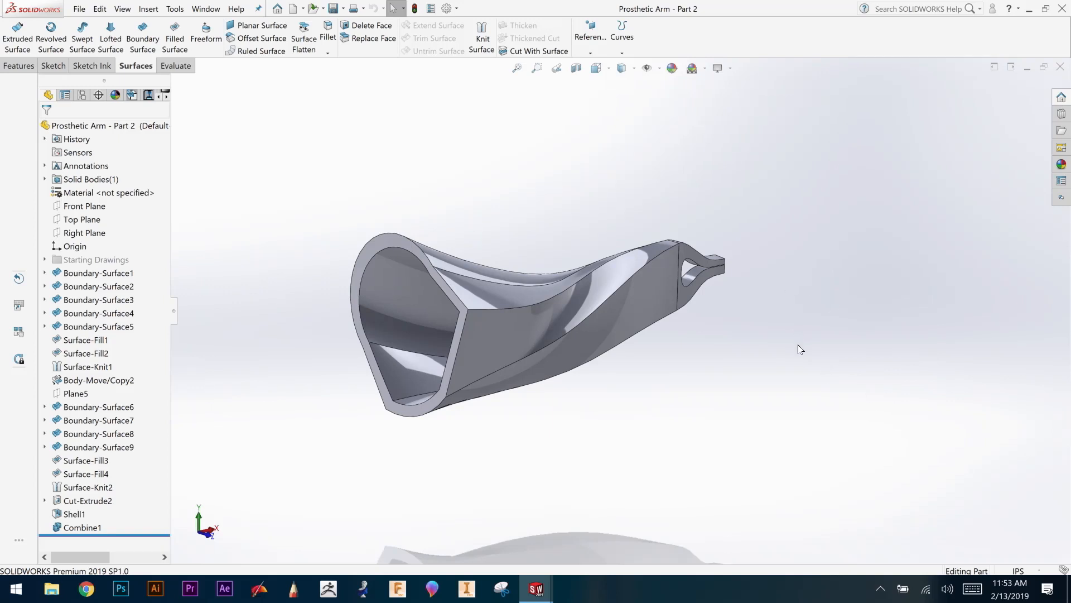
{"action": "middle_click_drag", "start_coordinate": [786, 368], "coordinate": [739, 357]}
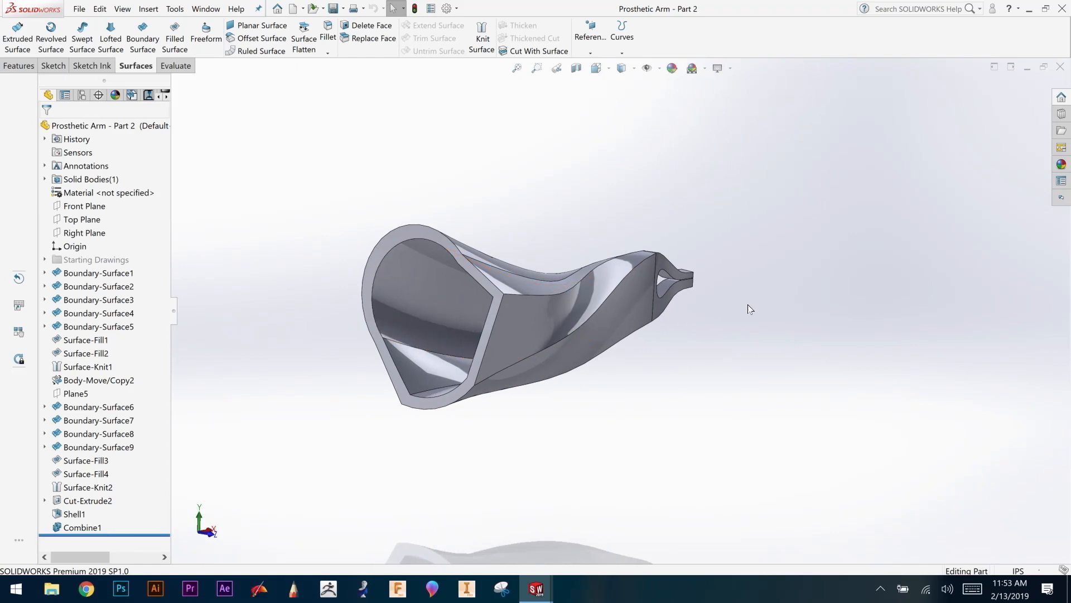
{"action": "middle_click_drag", "start_coordinate": [802, 310], "coordinate": [764, 324]}
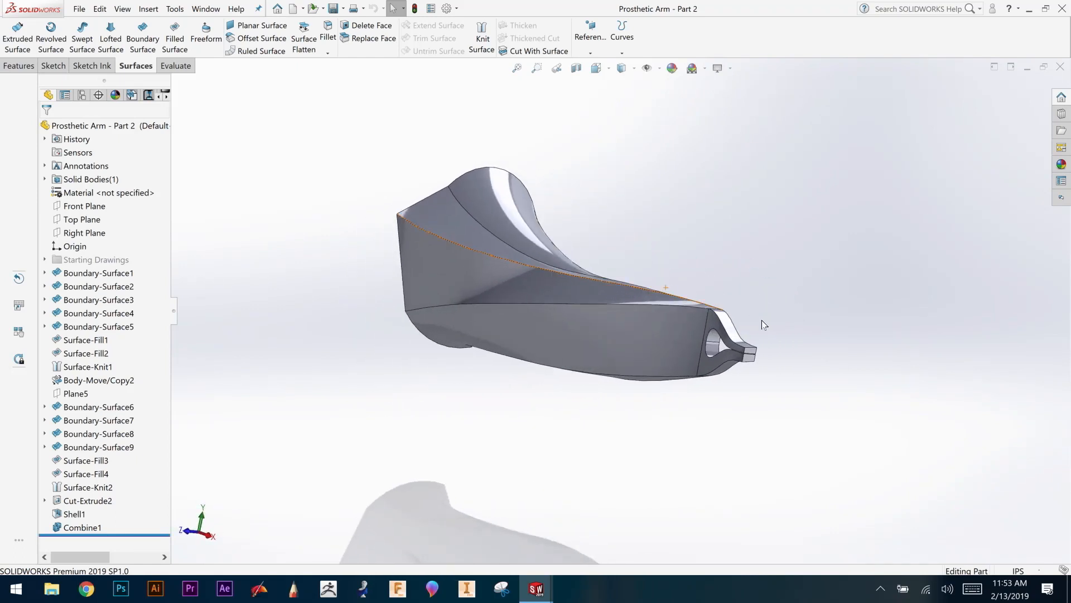
{"action": "left_click", "coordinate": [537, 68]}
{"action": "left_click_drag", "start_coordinate": [795, 269], "coordinate": [673, 412]}
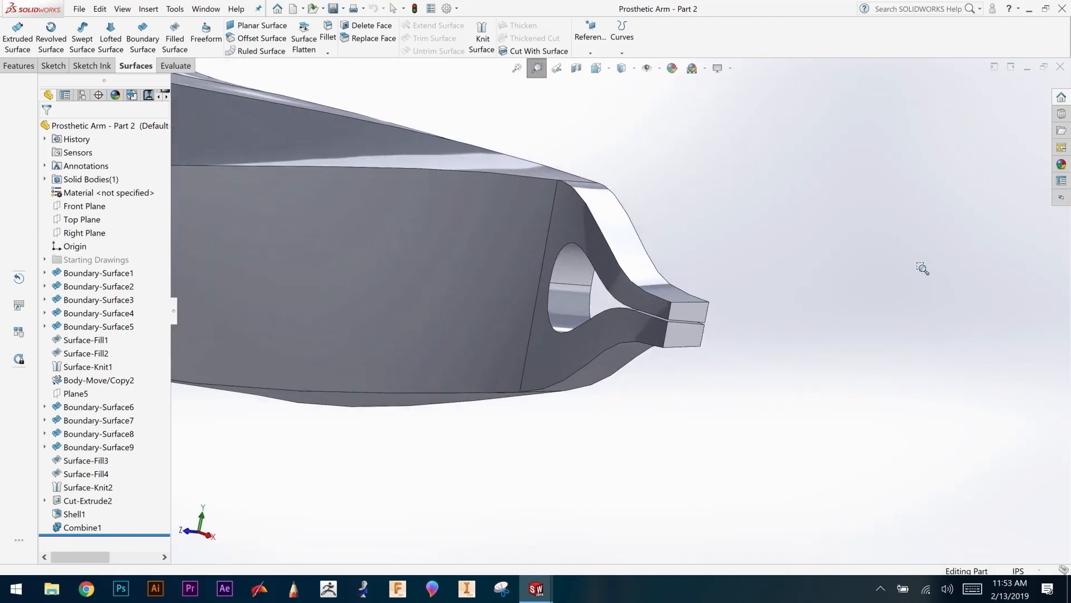
{"action": "key", "text": "Escape"}
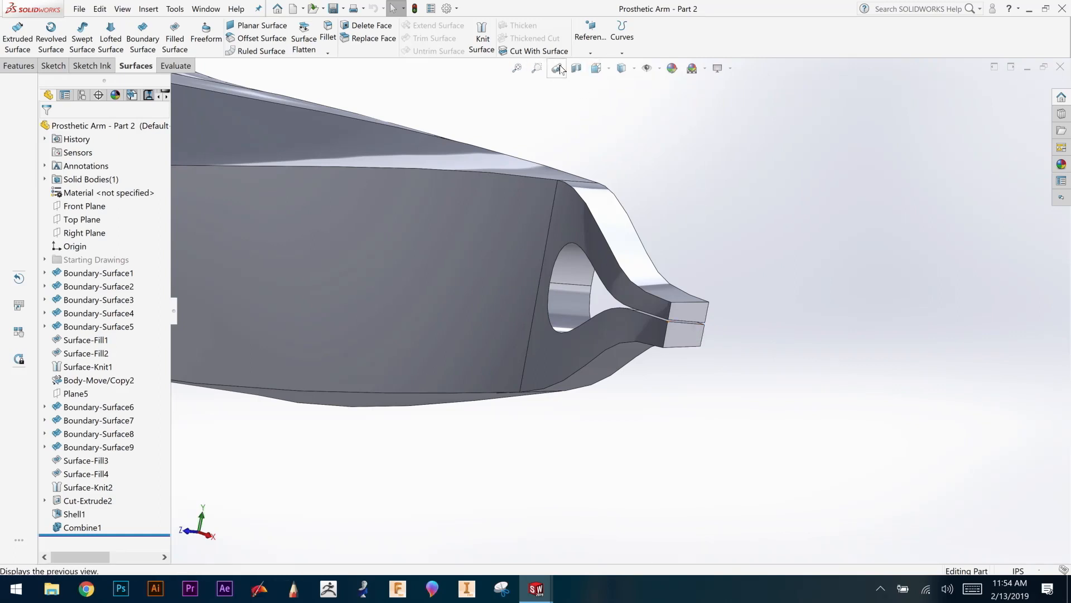
{"action": "left_click", "coordinate": [518, 68]}
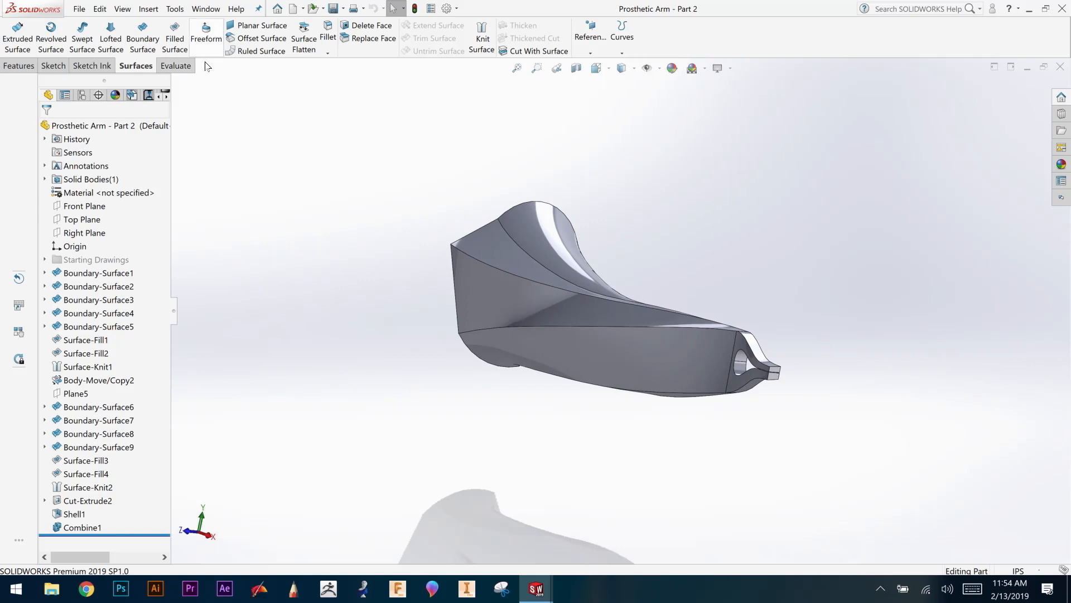
Step: Search the SOLIDWORKS Help for "markup" and close the results window
{"action": "left_click", "coordinate": [178, 68]}
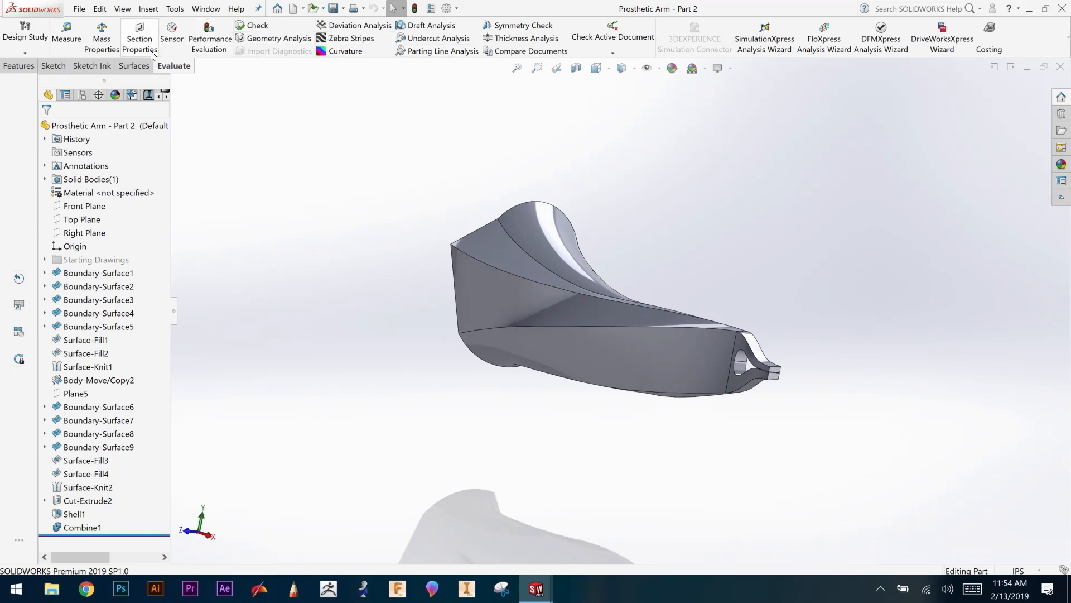
{"action": "left_click", "coordinate": [919, 9]}
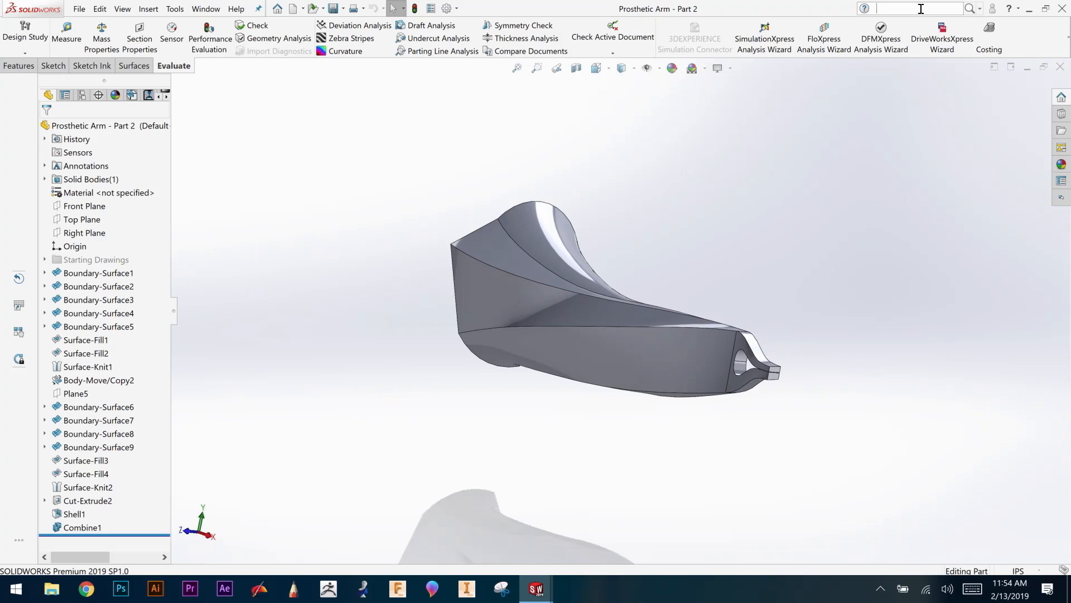
{"action": "left_click", "coordinate": [974, 588]}
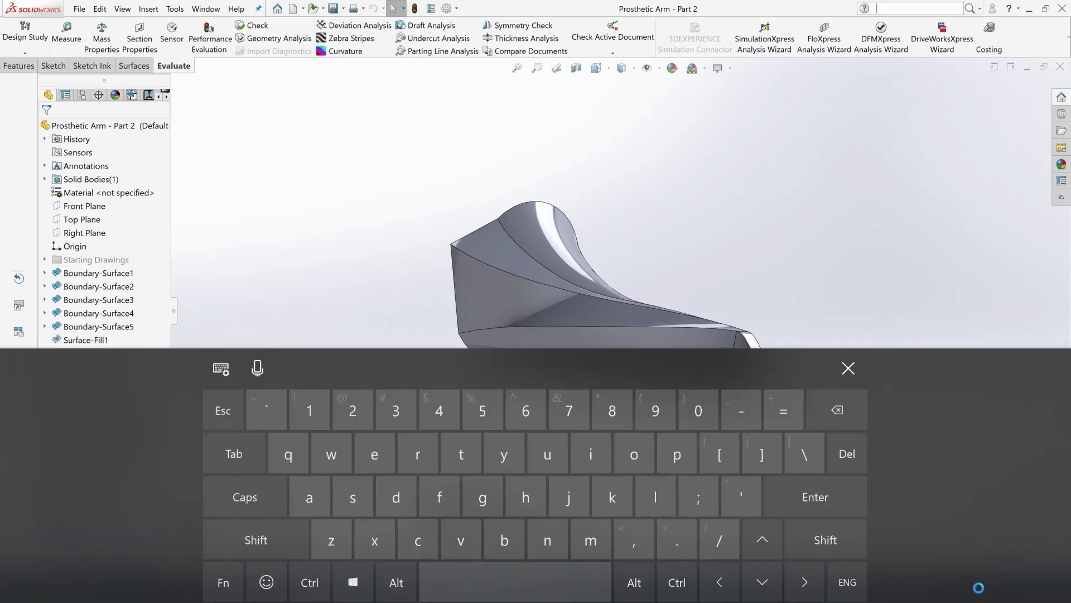
{"action": "type", "text": "ma"}
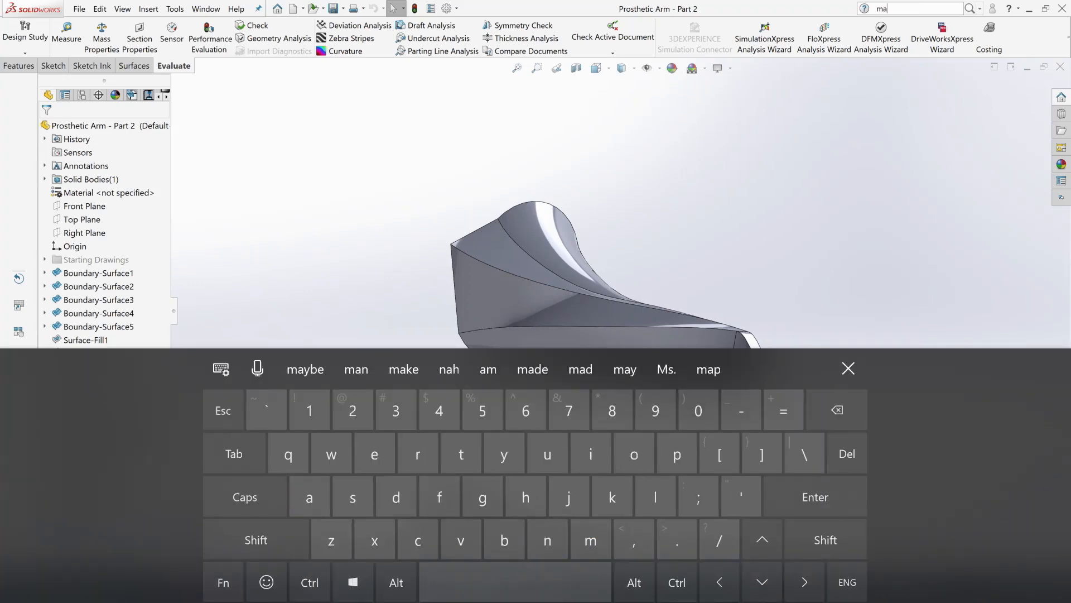
{"action": "type", "text": "rkup"}
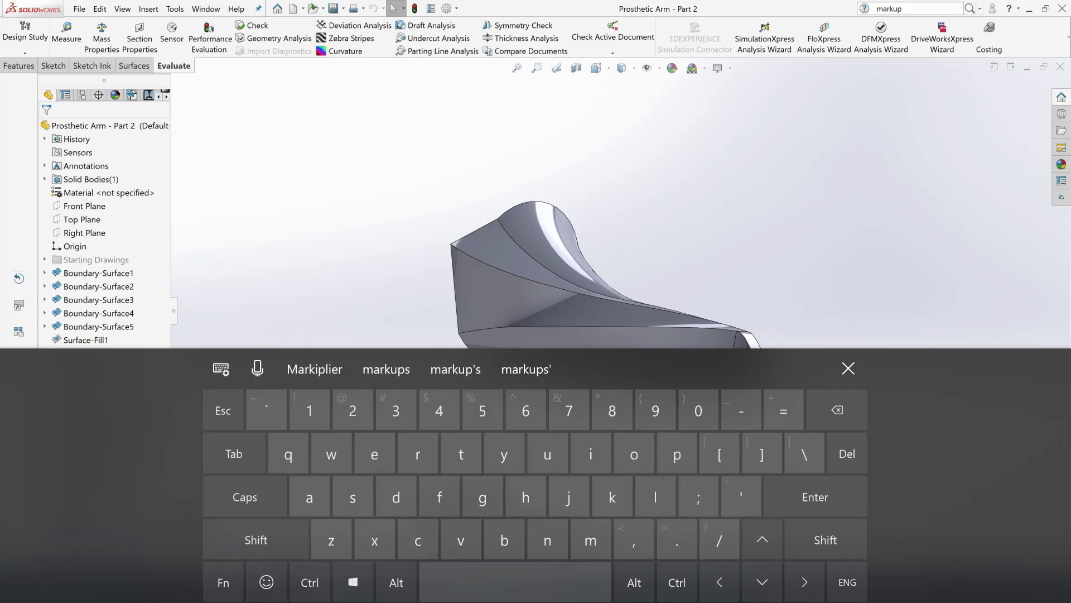
{"action": "key", "text": "Return"}
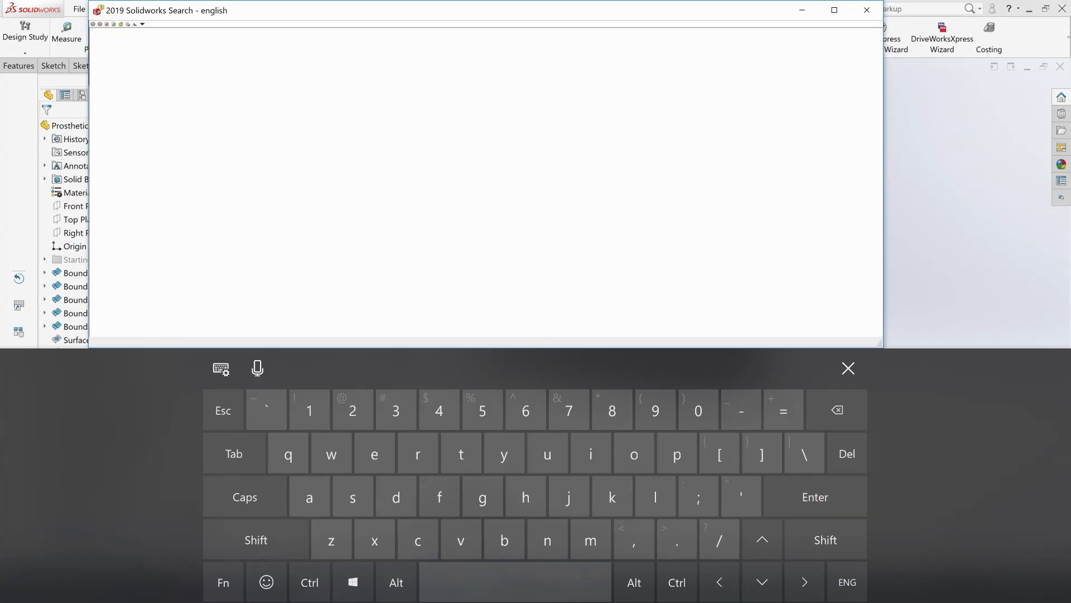
{"action": "left_click", "coordinate": [848, 368]}
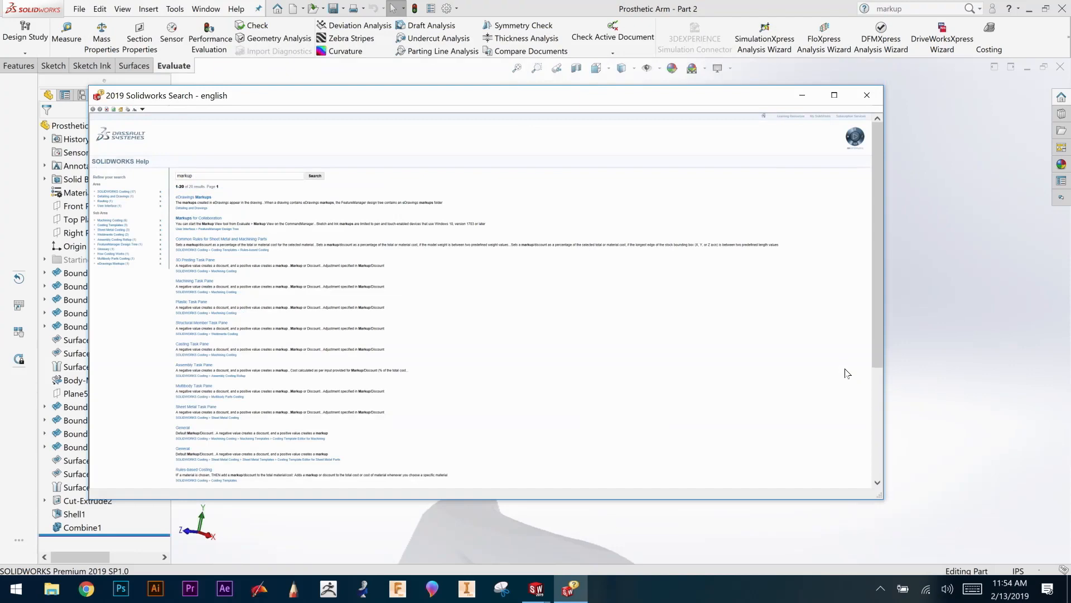
{"action": "left_click", "coordinate": [871, 97]}
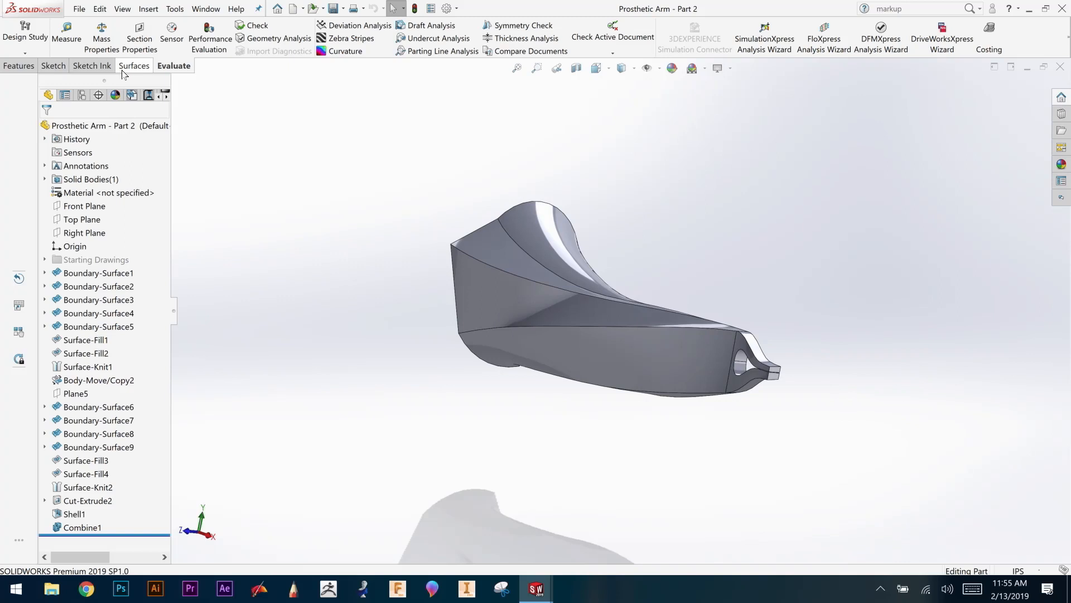
Step: Search the commands for "markup" and locate where the Markup View command is found
{"action": "left_click", "coordinate": [980, 8]}
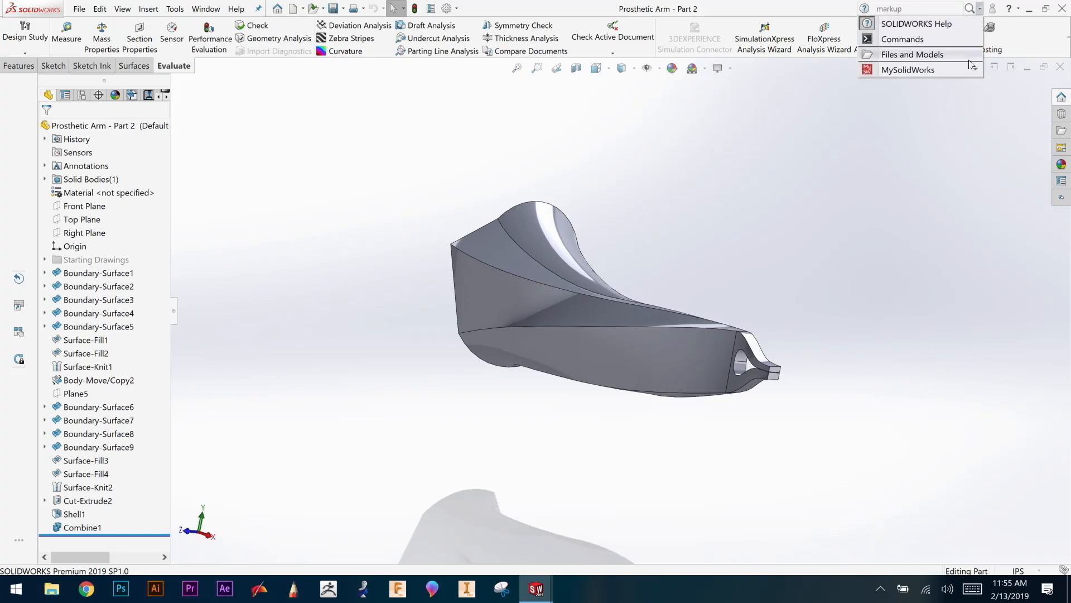
{"action": "left_click", "coordinate": [920, 41]}
{"action": "left_click", "coordinate": [935, 6]}
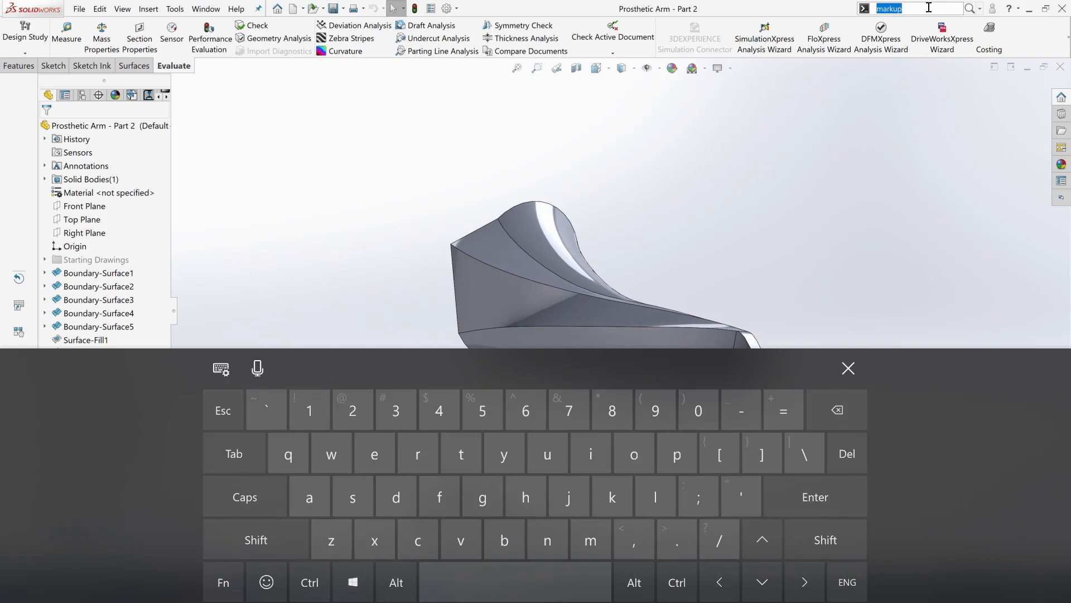
{"action": "left_click", "coordinate": [837, 410]}
{"action": "type", "text": "mar"}
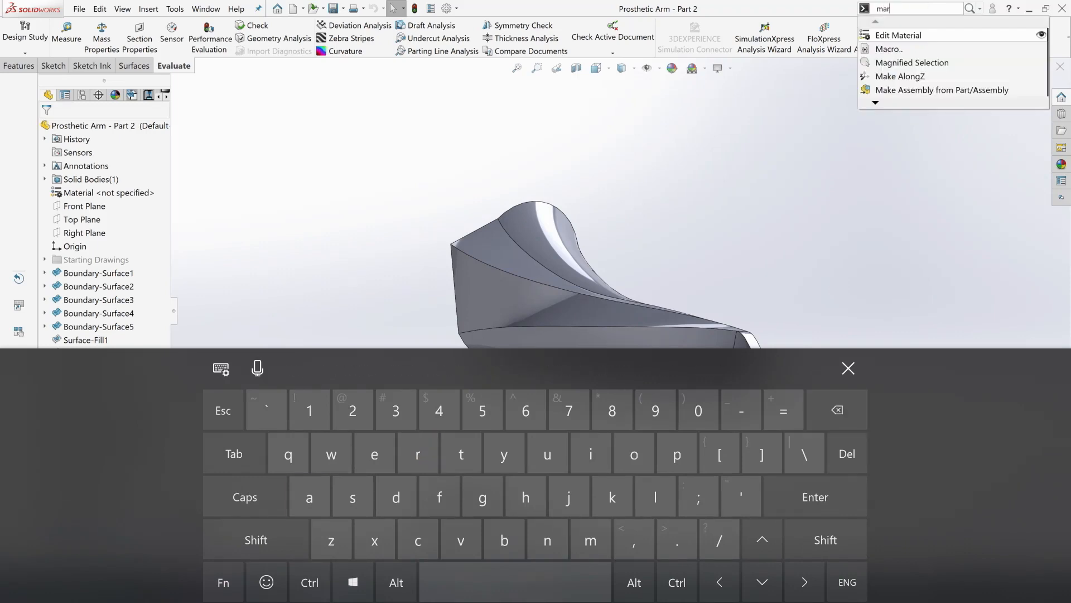
{"action": "type", "text": "kup"}
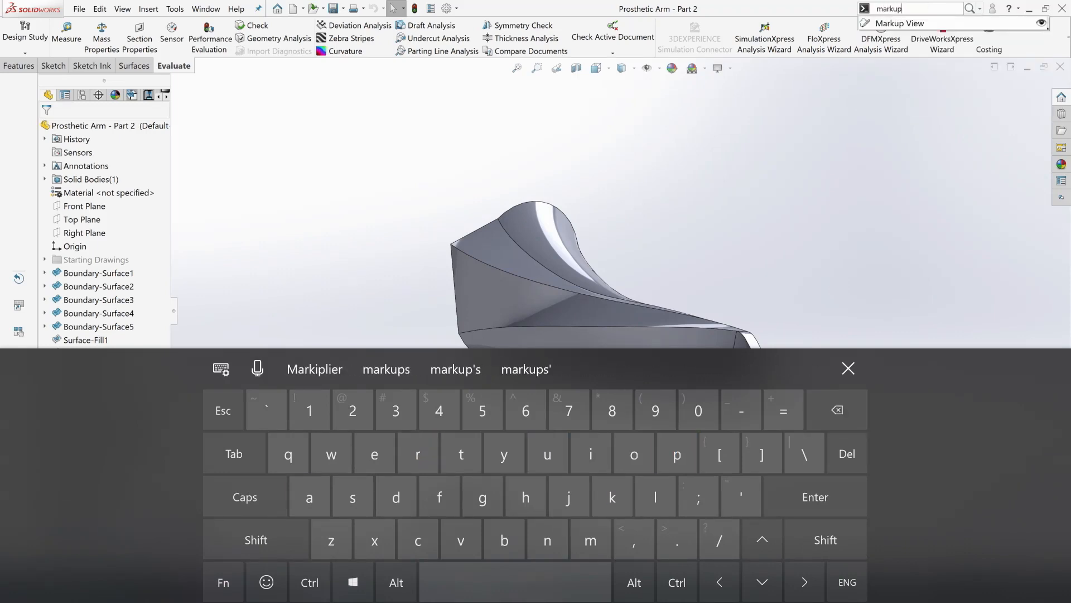
{"action": "left_click", "coordinate": [1041, 23]}
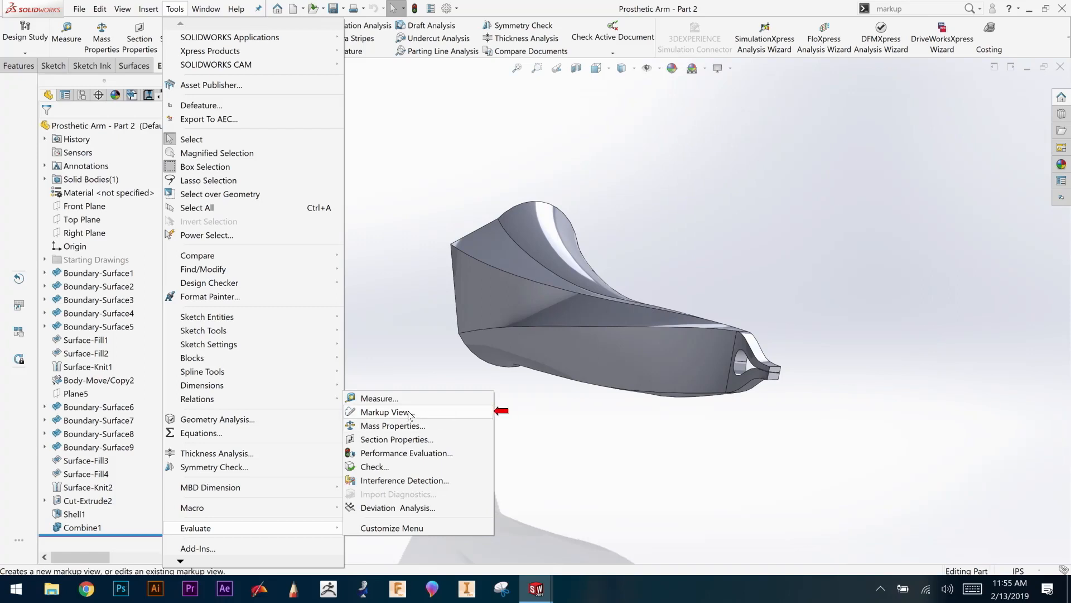
{"action": "left_click", "coordinate": [384, 412]}
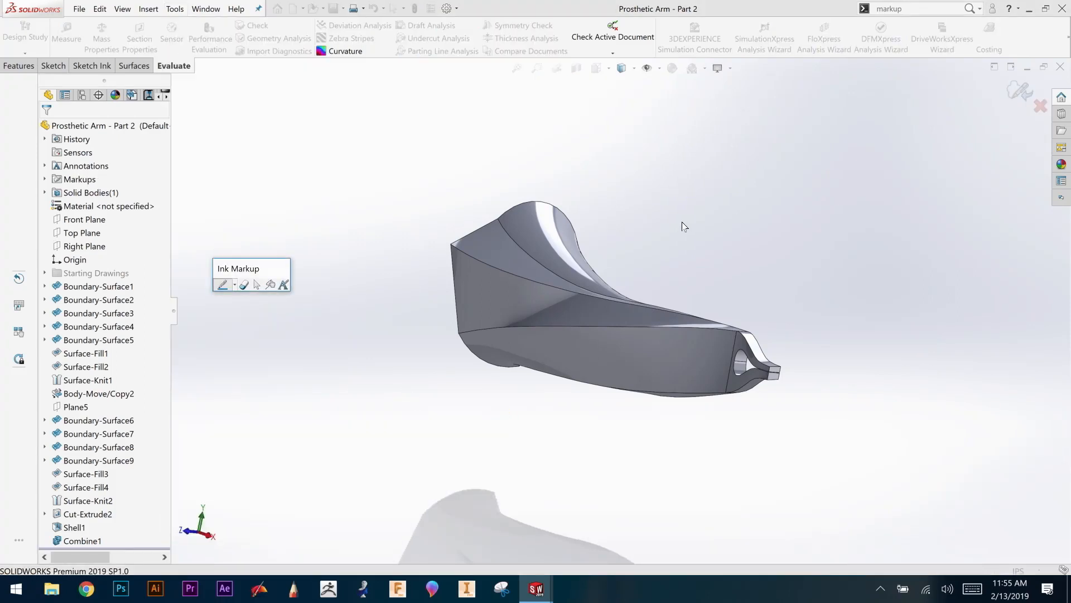
{"action": "left_click_drag", "start_coordinate": [259, 269], "coordinate": [310, 155]}
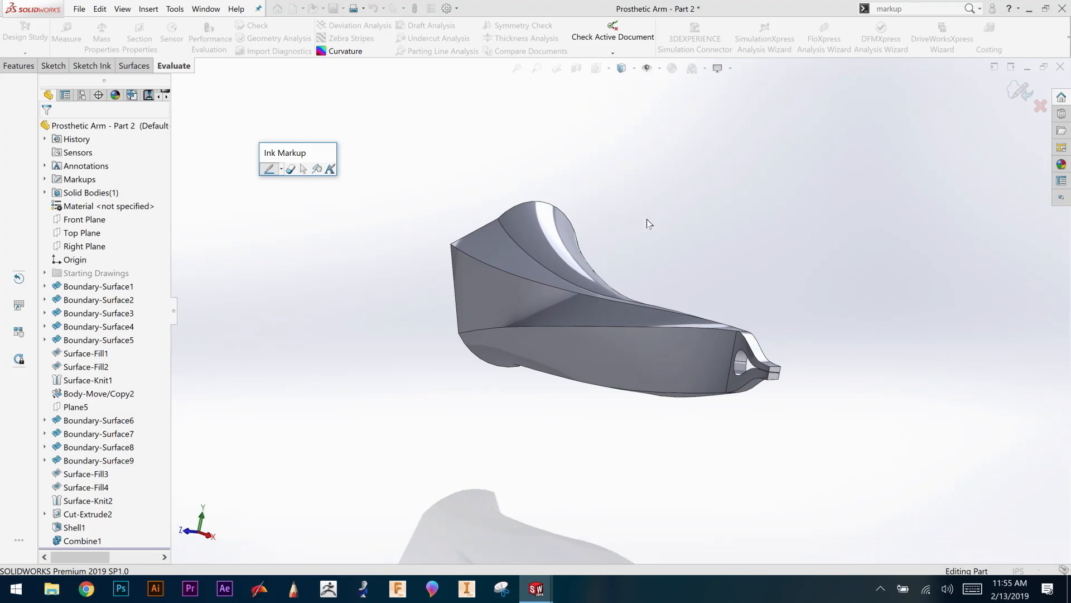
{"action": "left_click", "coordinate": [814, 285]}
{"action": "left_click", "coordinate": [291, 169]}
{"action": "left_click", "coordinate": [814, 285]}
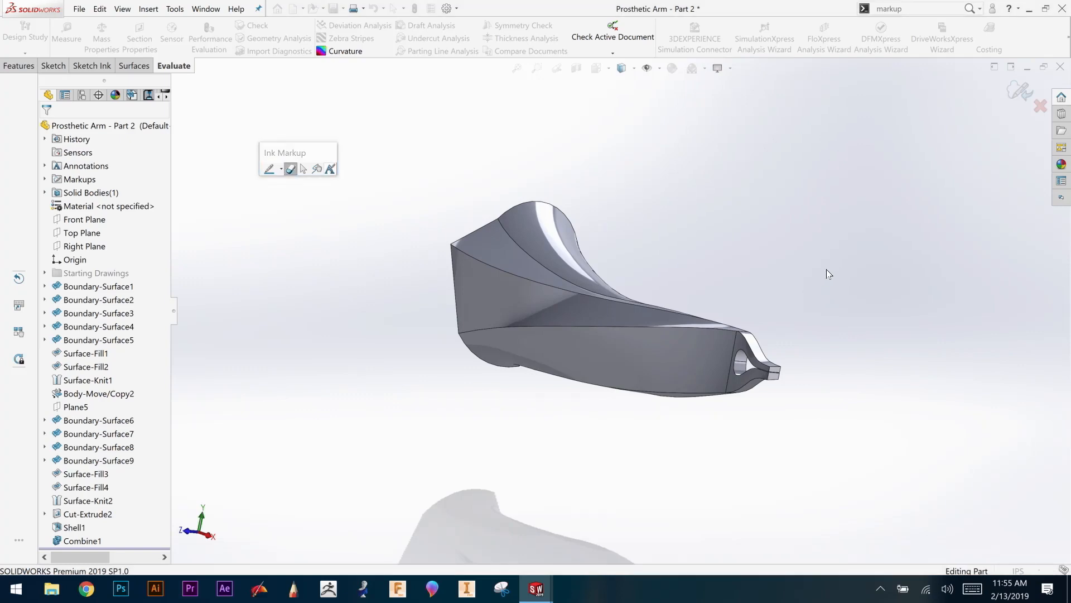
{"action": "left_click", "coordinate": [269, 169]}
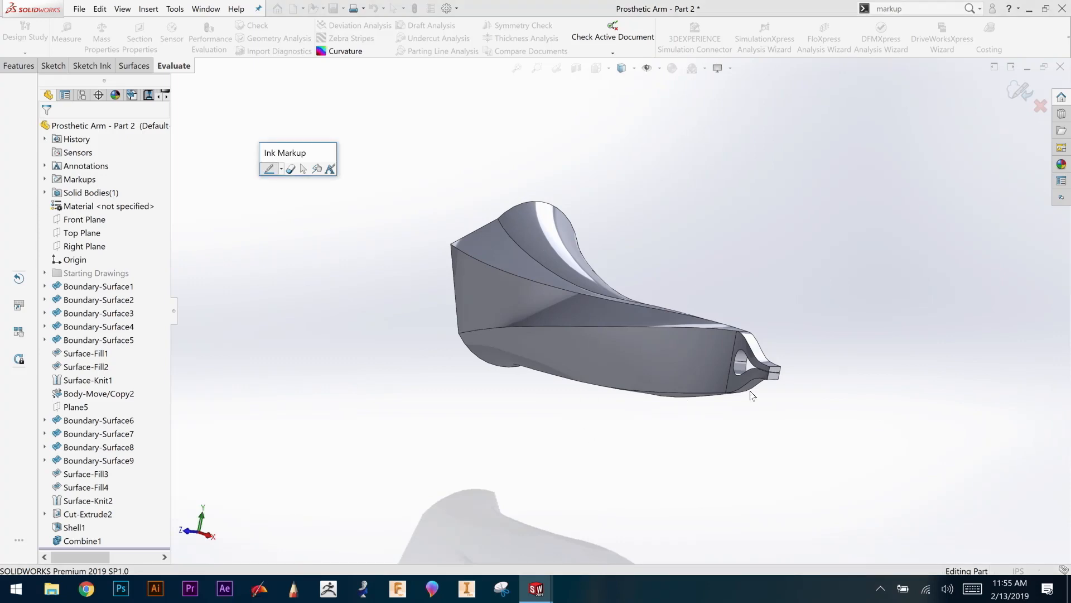
{"action": "left_click", "coordinate": [1040, 104]}
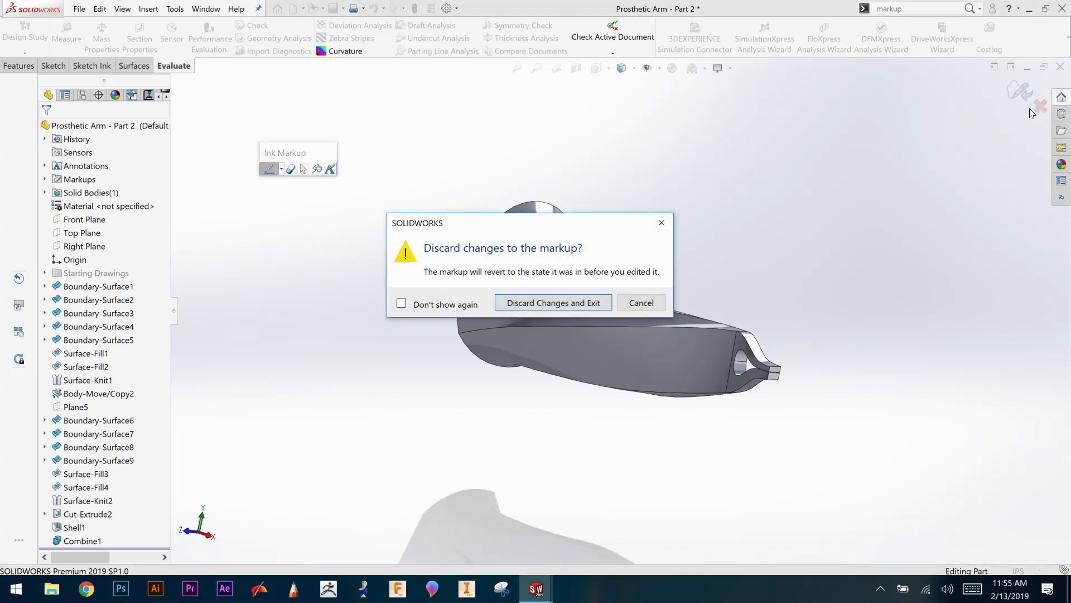
{"action": "left_click", "coordinate": [586, 303]}
Step: Create a markup view showing the arm's hollow open end close up
{"action": "middle_click_drag", "start_coordinate": [395, 325], "coordinate": [548, 282]}
{"action": "left_click", "coordinate": [536, 68]}
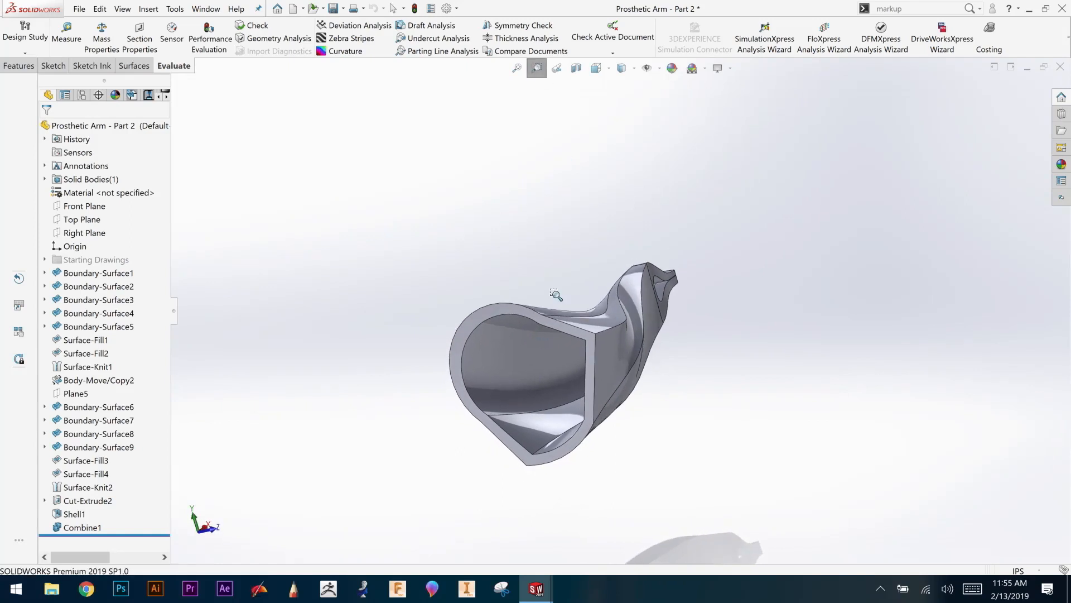
{"action": "left_click_drag", "start_coordinate": [495, 336], "coordinate": [672, 503]}
{"action": "left_click", "coordinate": [537, 67]}
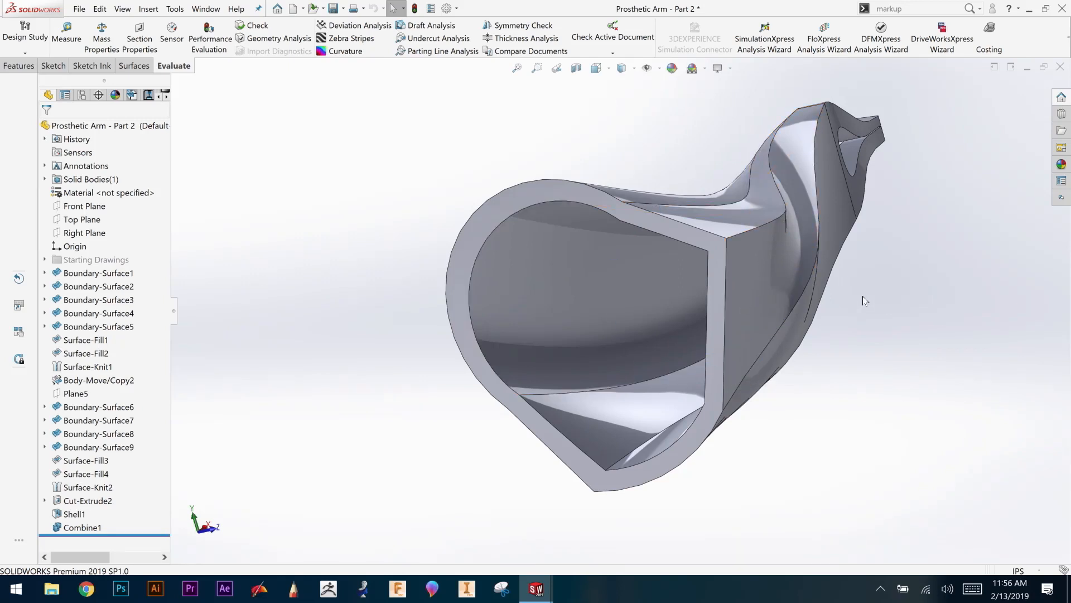
{"action": "right_click", "coordinate": [352, 178]}
{"action": "mouse_move", "coordinate": [445, 323]}
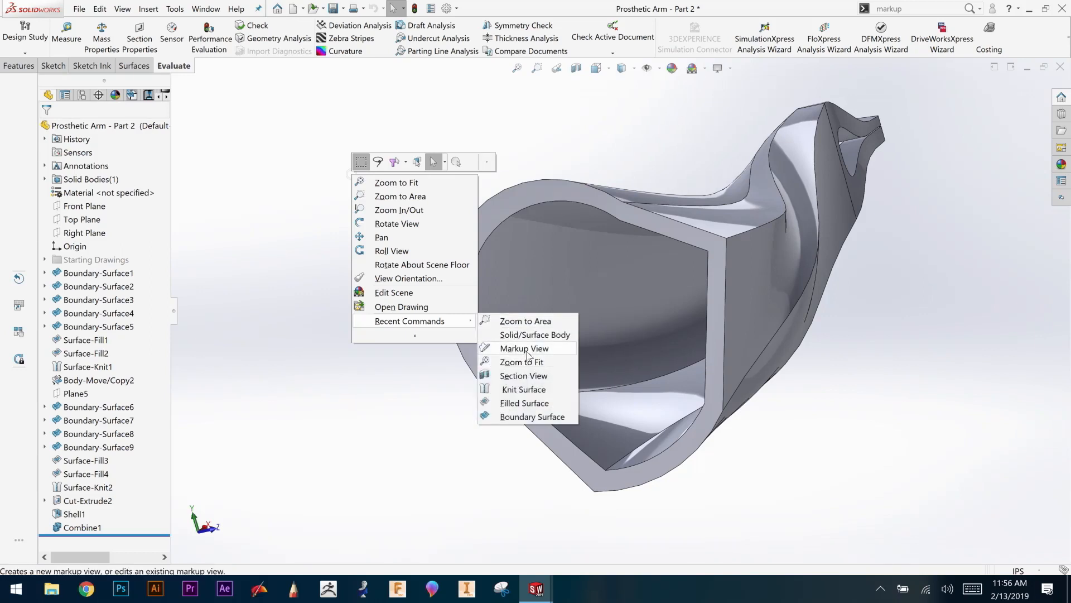
{"action": "left_click", "coordinate": [528, 354]}
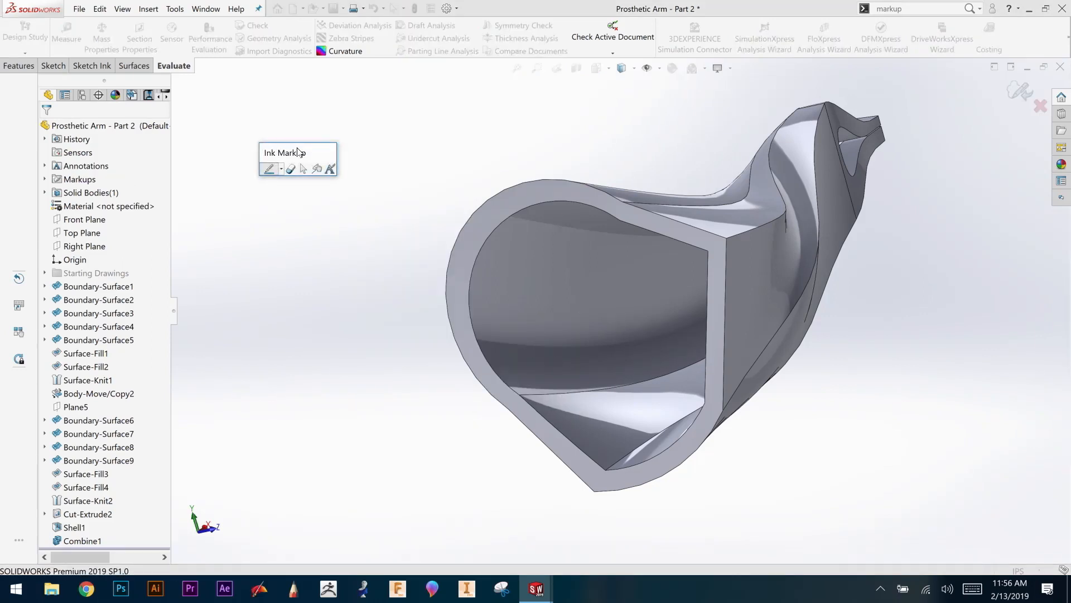
{"action": "mouse_move", "coordinate": [322, 157]}
{"action": "left_mouse_down"}
{"action": "mouse_move", "coordinate": [423, 171]}
{"action": "mouse_move", "coordinate": [448, 155]}
{"action": "left_mouse_up"}
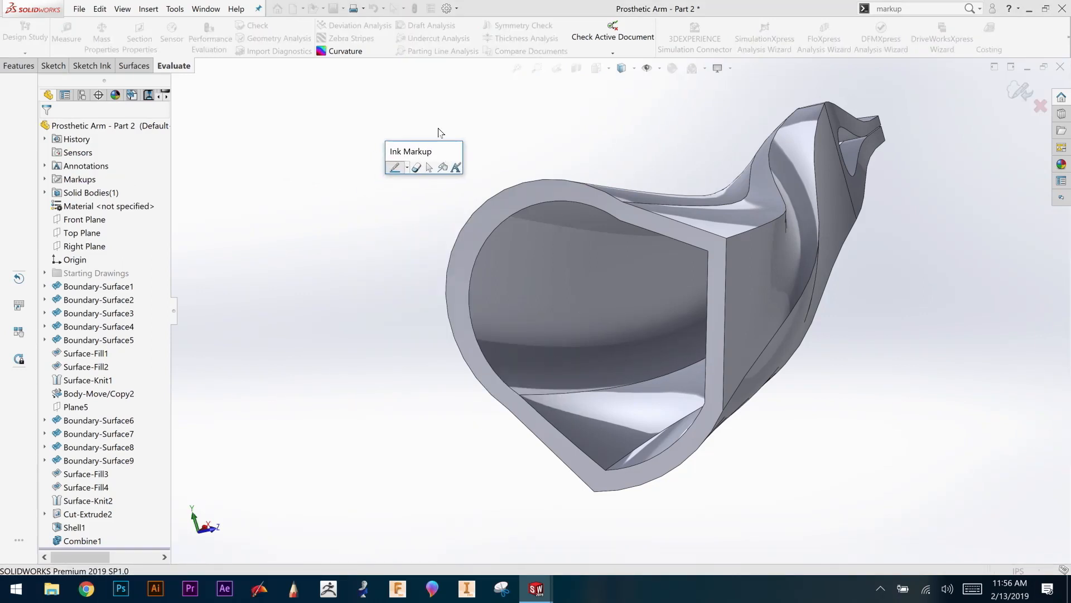
Step: Set the markup pen colour to red and adjust its stroke size
{"action": "left_click", "coordinate": [407, 168]}
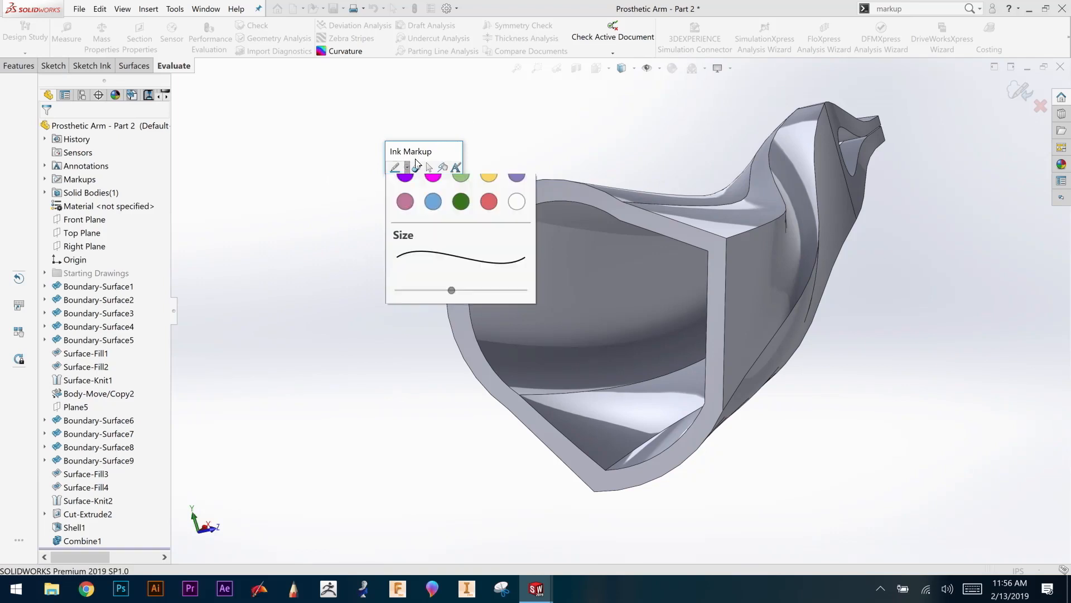
{"action": "left_click", "coordinate": [410, 227]}
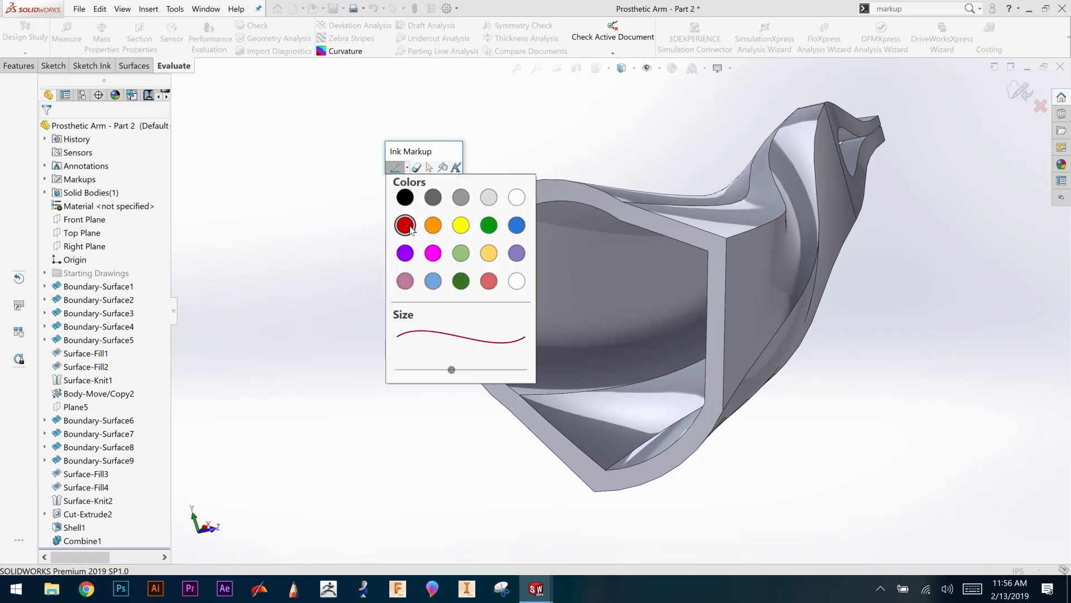
{"action": "left_click", "coordinate": [407, 168]}
{"action": "left_click", "coordinate": [406, 168]}
{"action": "mouse_move", "coordinate": [451, 370]}
{"action": "left_mouse_down"}
{"action": "mouse_move", "coordinate": [488, 370]}
{"action": "mouse_move", "coordinate": [433, 370]}
{"action": "left_mouse_up"}
{"action": "left_click_drag", "start_coordinate": [498, 371], "coordinate": [452, 371]}
{"action": "left_click", "coordinate": [409, 167]}
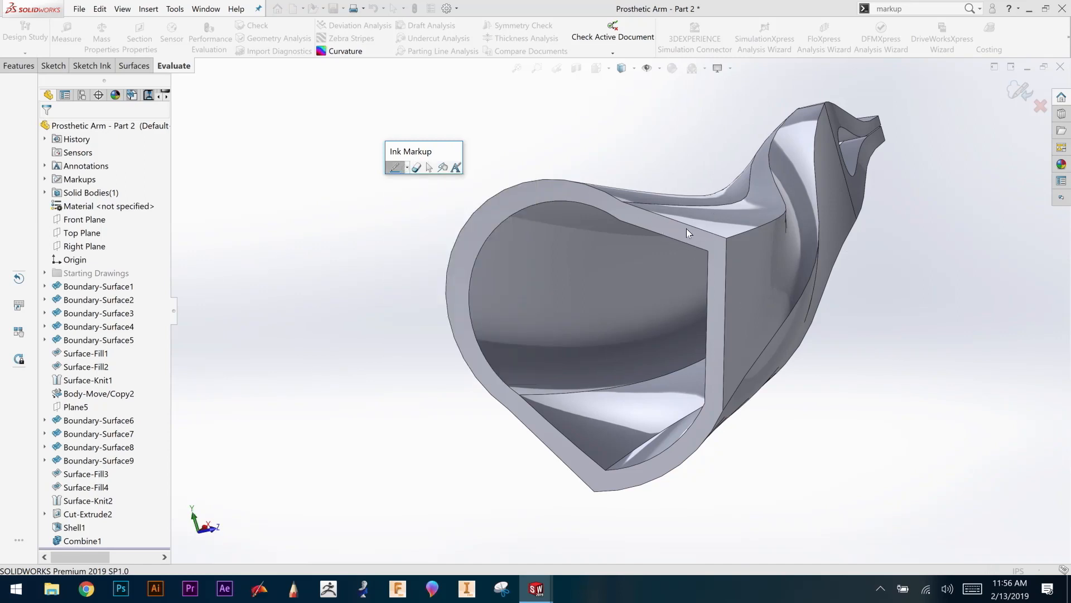
Step: Circle the sharp corner of the open end in red ink and draw two arrows pointing at its adjoining straight walls
{"action": "mouse_move", "coordinate": [636, 213]}
{"action": "left_mouse_down"}
{"action": "mouse_move", "coordinate": [650, 192]}
{"action": "mouse_move", "coordinate": [776, 342]}
{"action": "mouse_move", "coordinate": [640, 199]}
{"action": "left_mouse_up"}
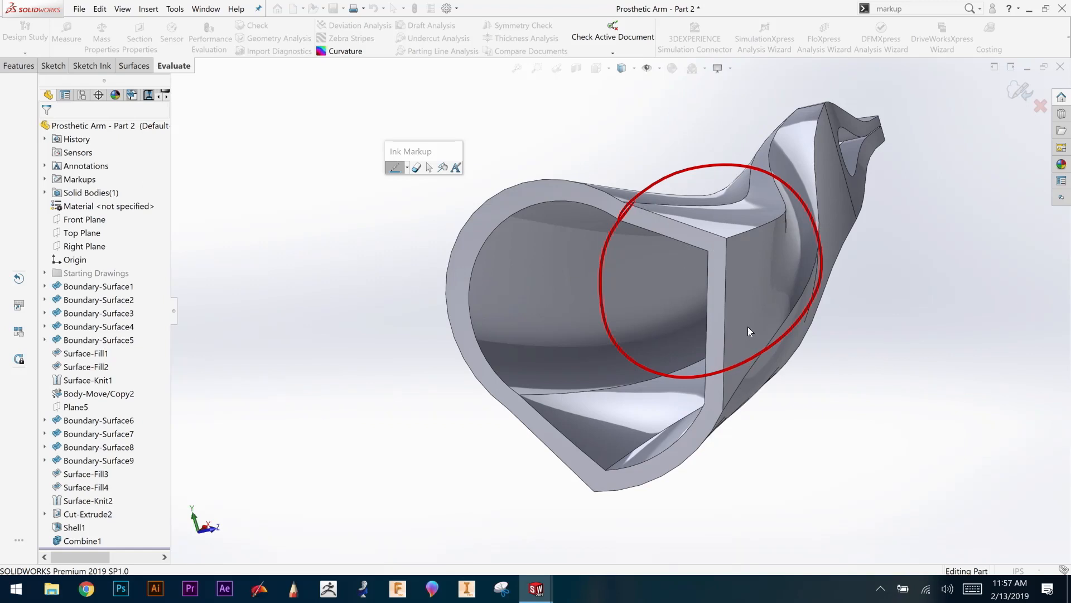
{"action": "left_click_drag", "start_coordinate": [691, 213], "coordinate": [672, 118]}
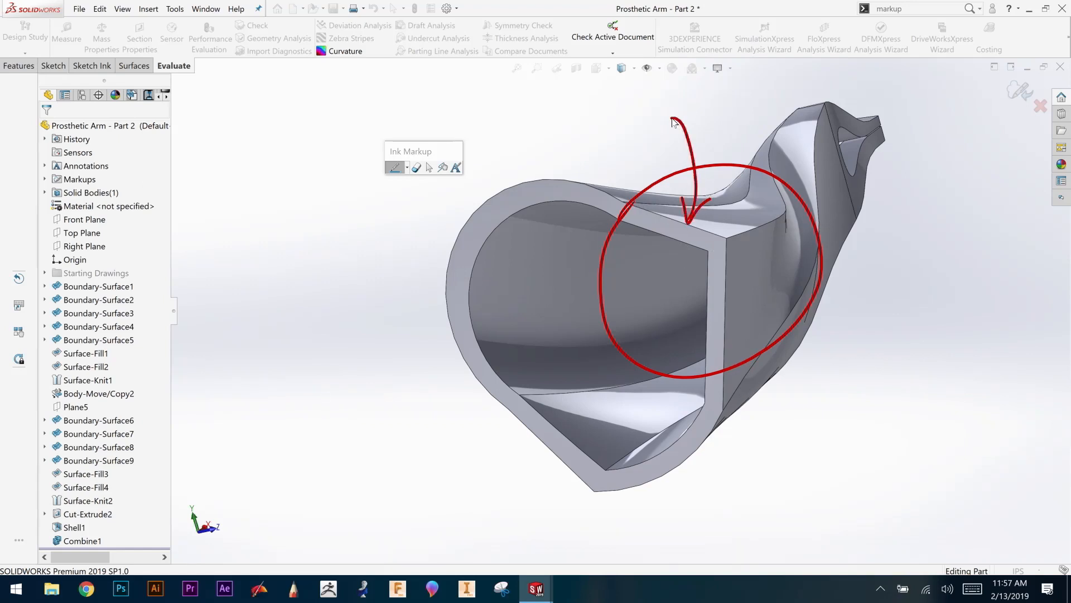
{"action": "left_click_drag", "start_coordinate": [721, 297], "coordinate": [880, 358]}
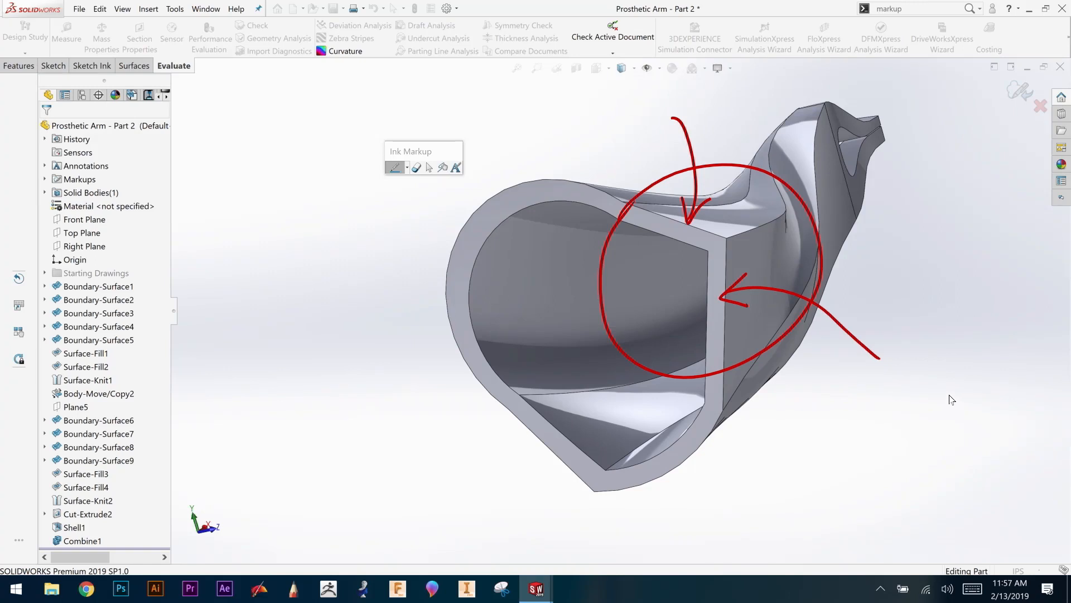
Step: Add a text note above the open end reading "Too sharp. Make edges curves instead of llines." on three lines
{"action": "left_click", "coordinate": [456, 168]}
{"action": "left_click", "coordinate": [481, 98]}
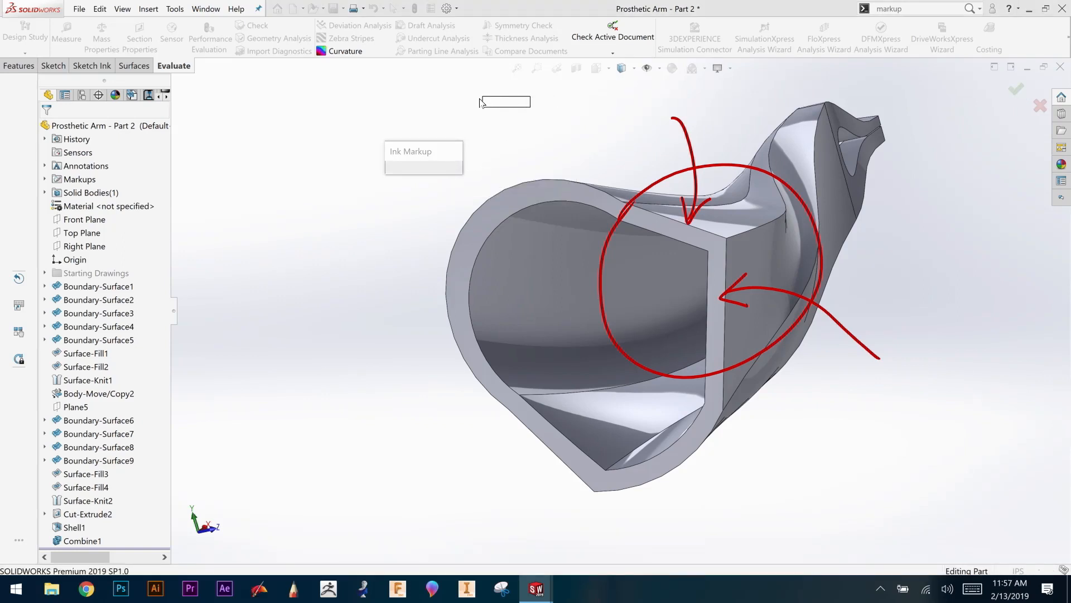
{"action": "left_click", "coordinate": [973, 589]}
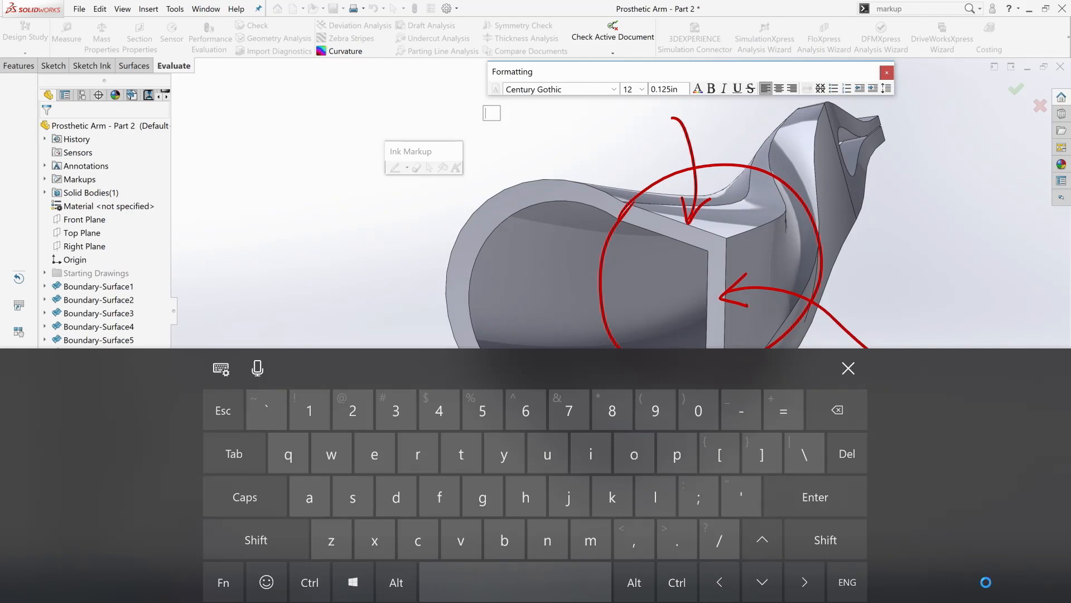
{"action": "type", "text": "Too sharp."}
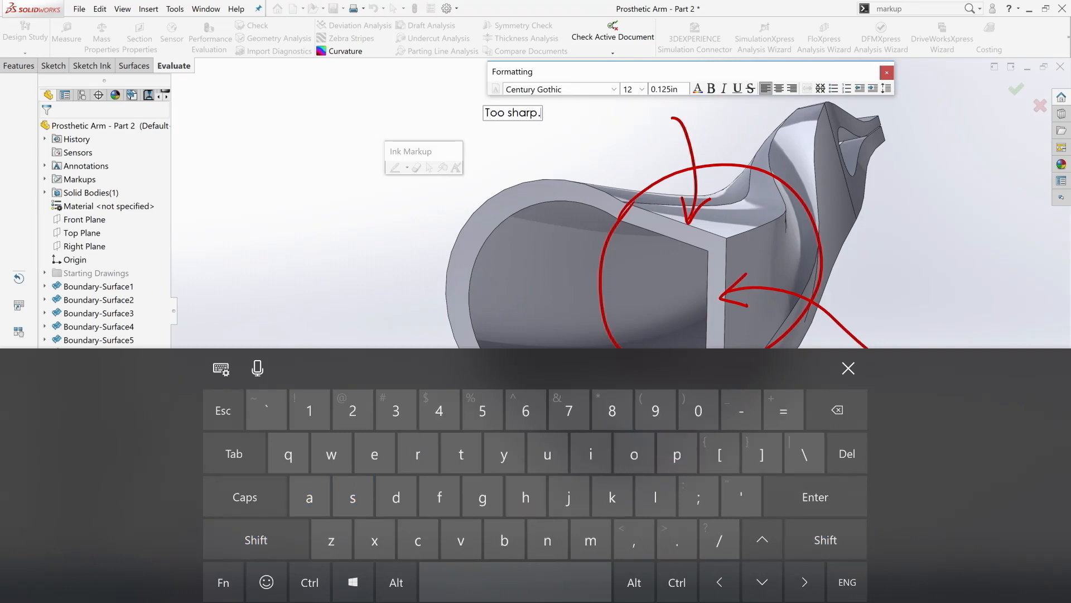
{"action": "key", "text": "Return"}
{"action": "key", "text": "shift"}
{"action": "type", "text": "Make "}
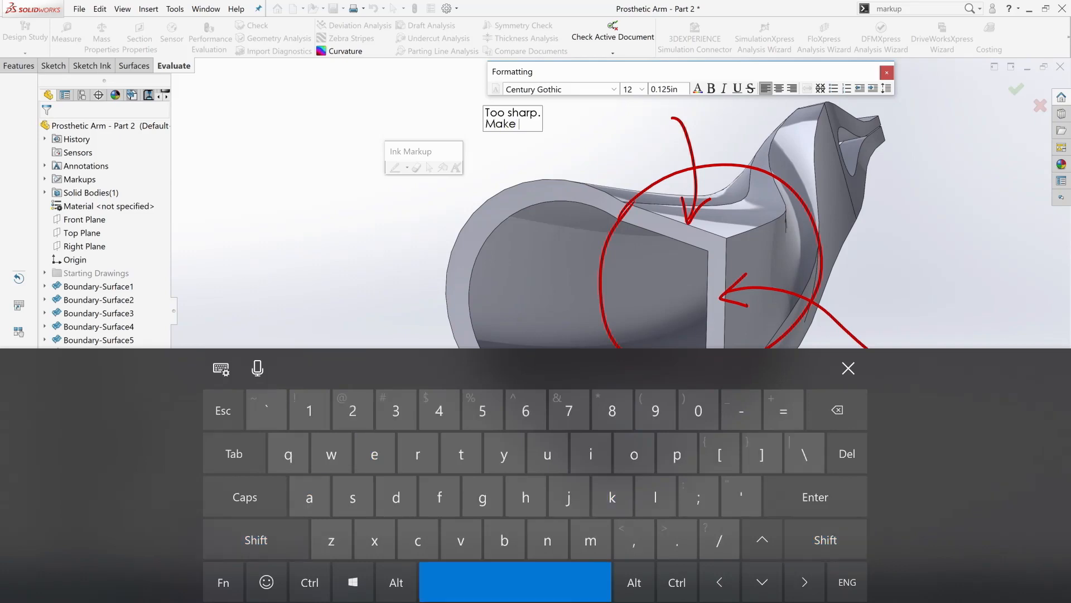
{"action": "type", "text": "edges"}
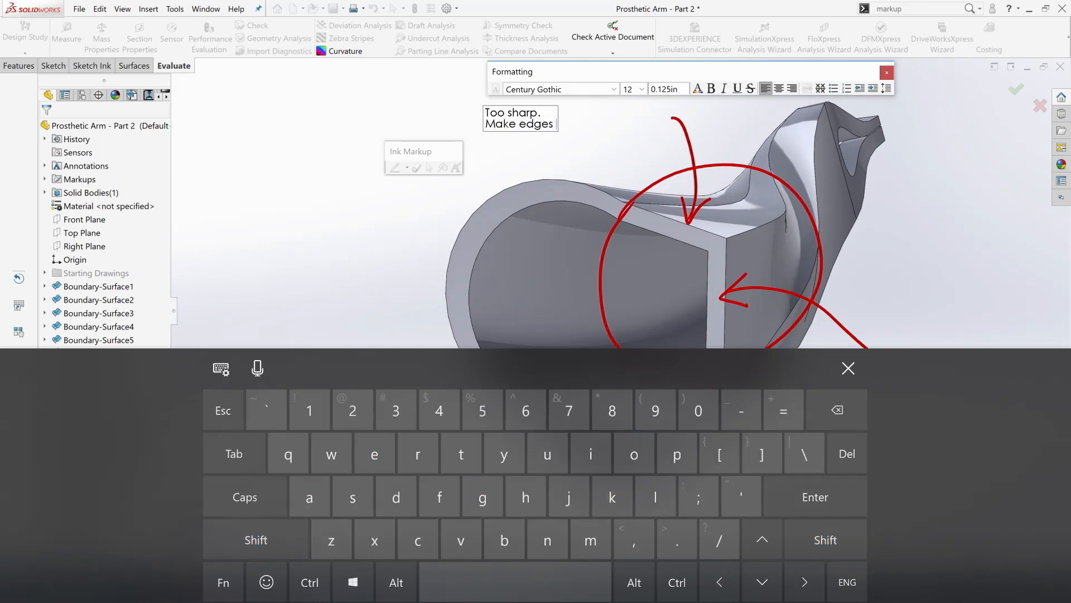
{"action": "type", "text": " curves instead"}
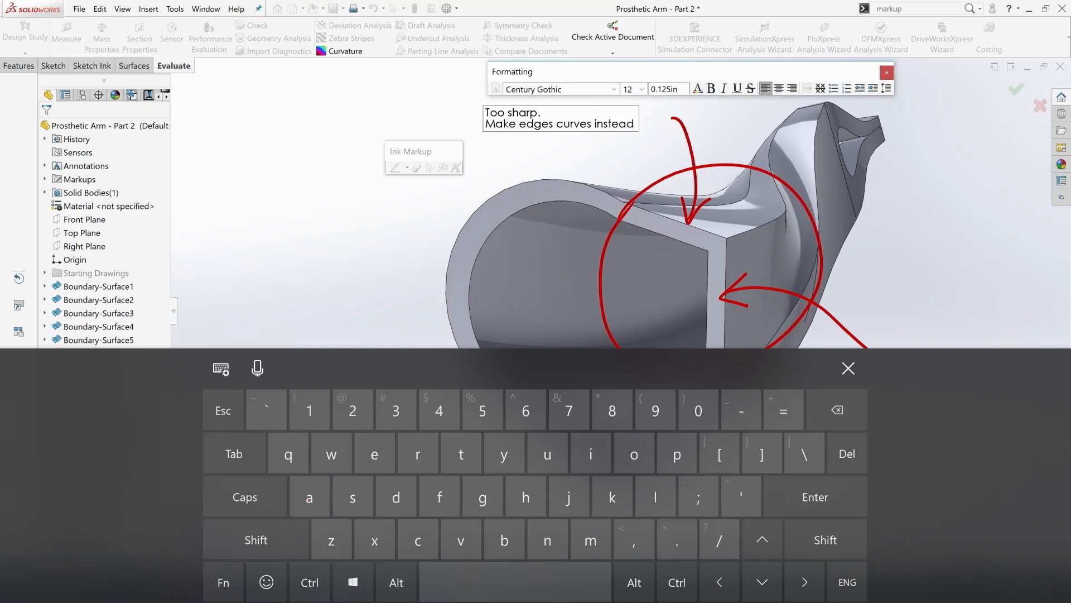
{"action": "key", "text": "Return"}
{"action": "type", "text": "of l"}
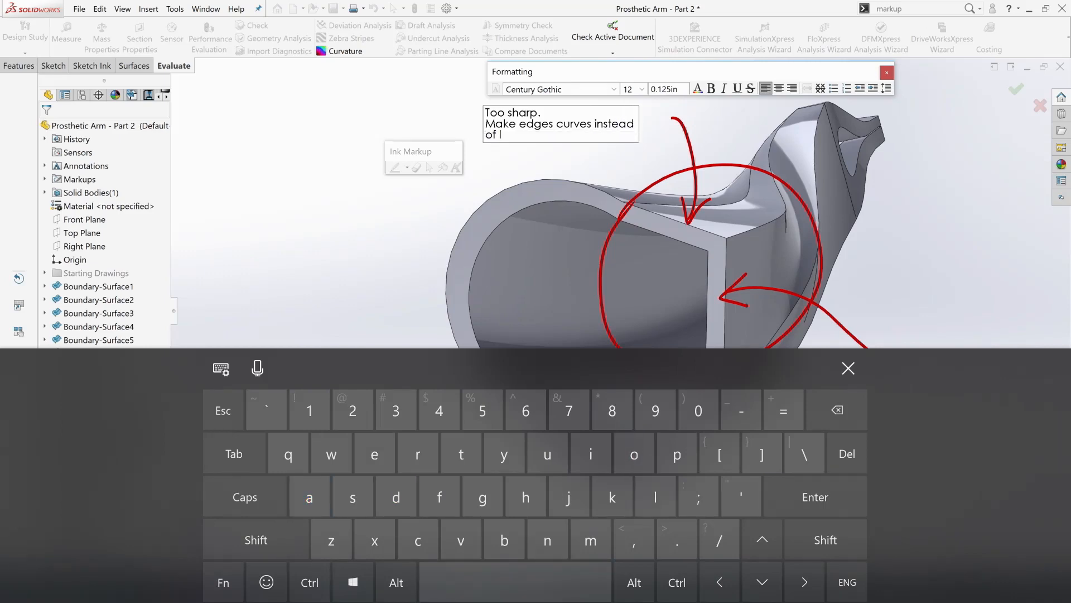
{"action": "type", "text": "lines."}
Step: Format the whole note as bold, size 14, red text and finish editing it
{"action": "key", "text": "ctrl+a"}
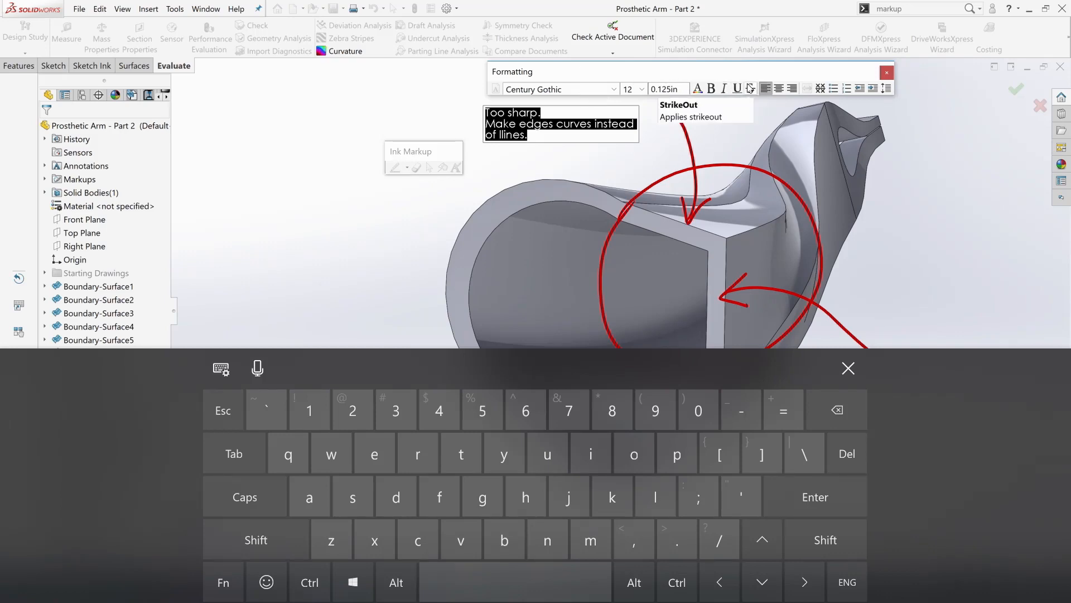
{"action": "left_click", "coordinate": [642, 89]}
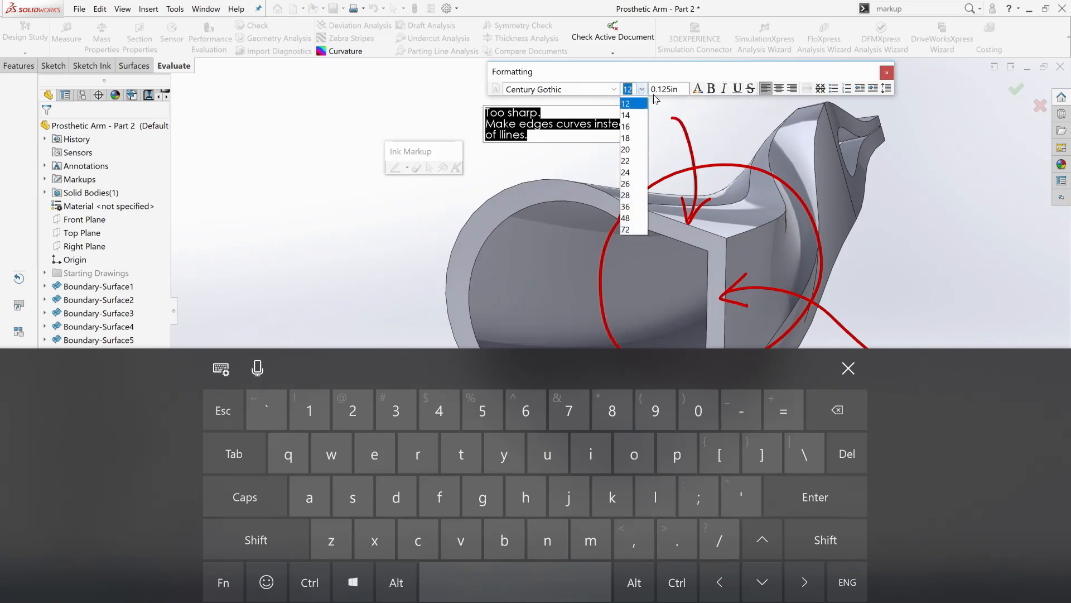
{"action": "left_click", "coordinate": [636, 162]}
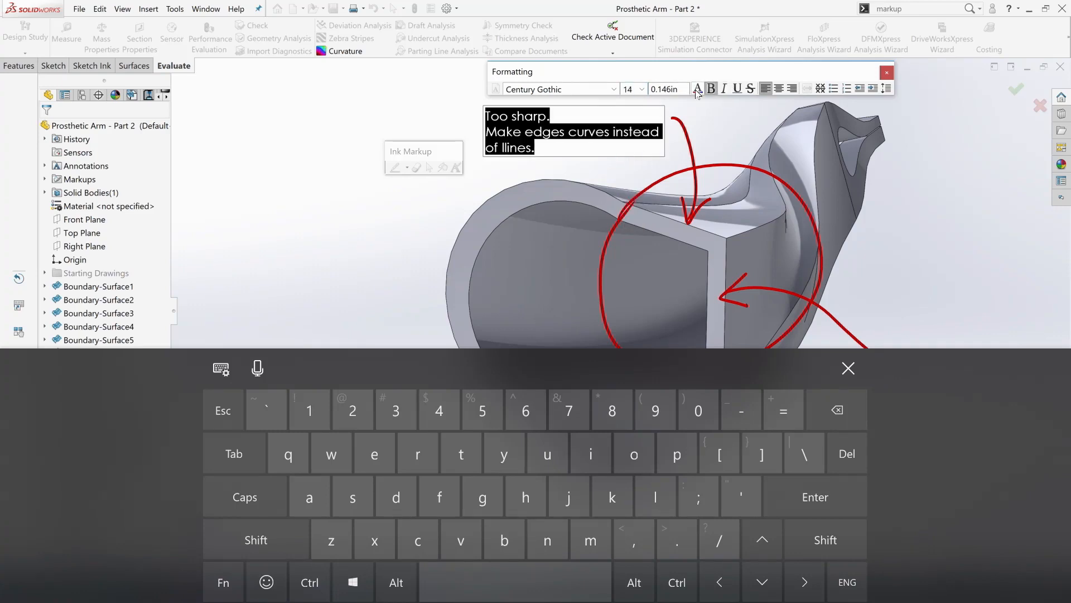
{"action": "left_click", "coordinate": [698, 89]}
{"action": "left_click", "coordinate": [472, 127]}
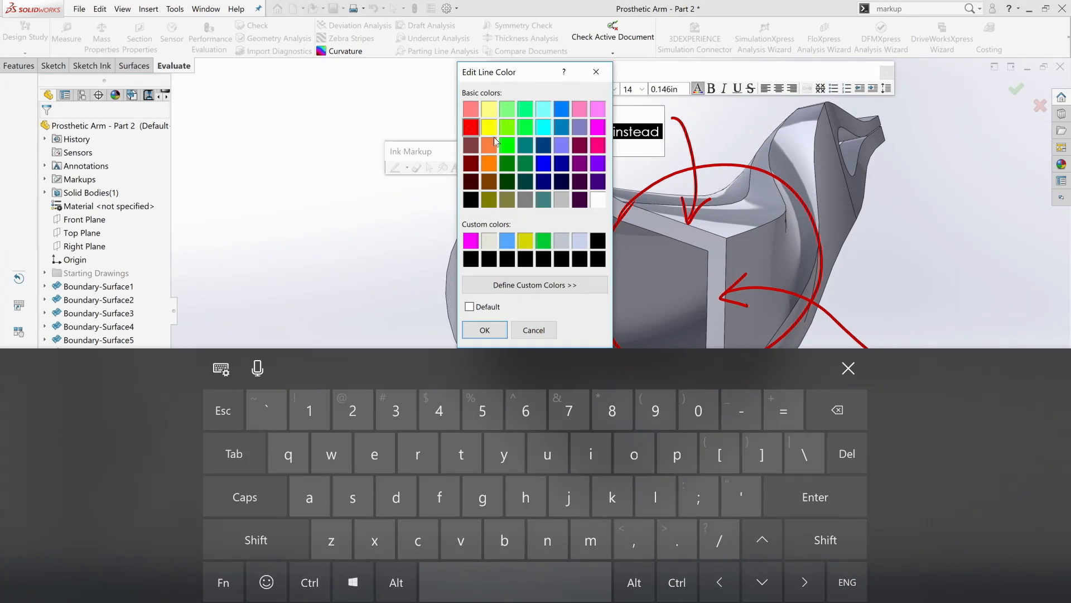
{"action": "left_click", "coordinate": [481, 335]}
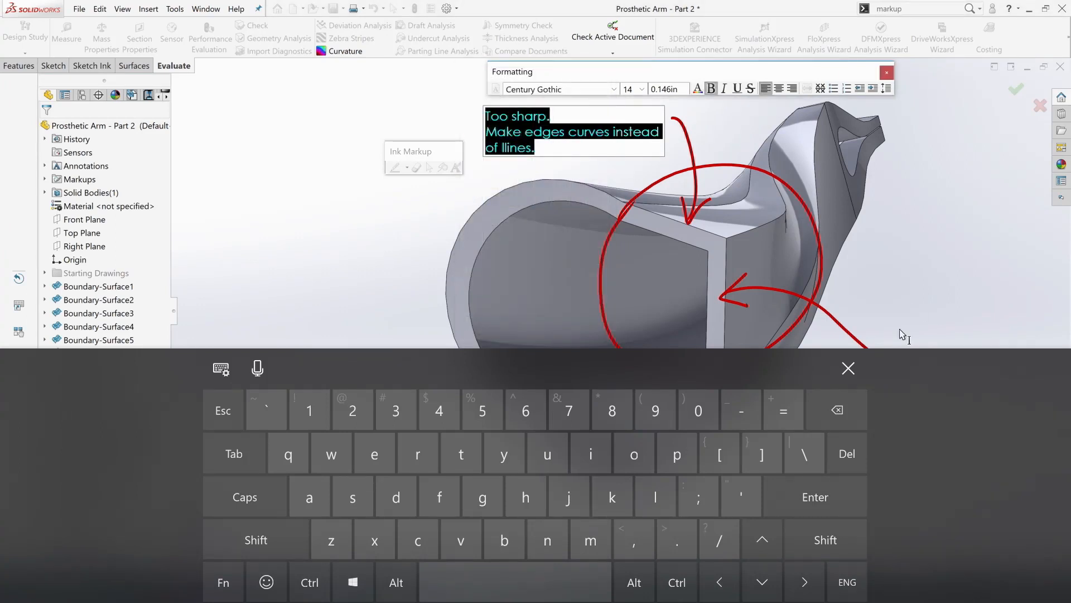
{"action": "left_click", "coordinate": [849, 368]}
{"action": "left_click", "coordinate": [887, 73]}
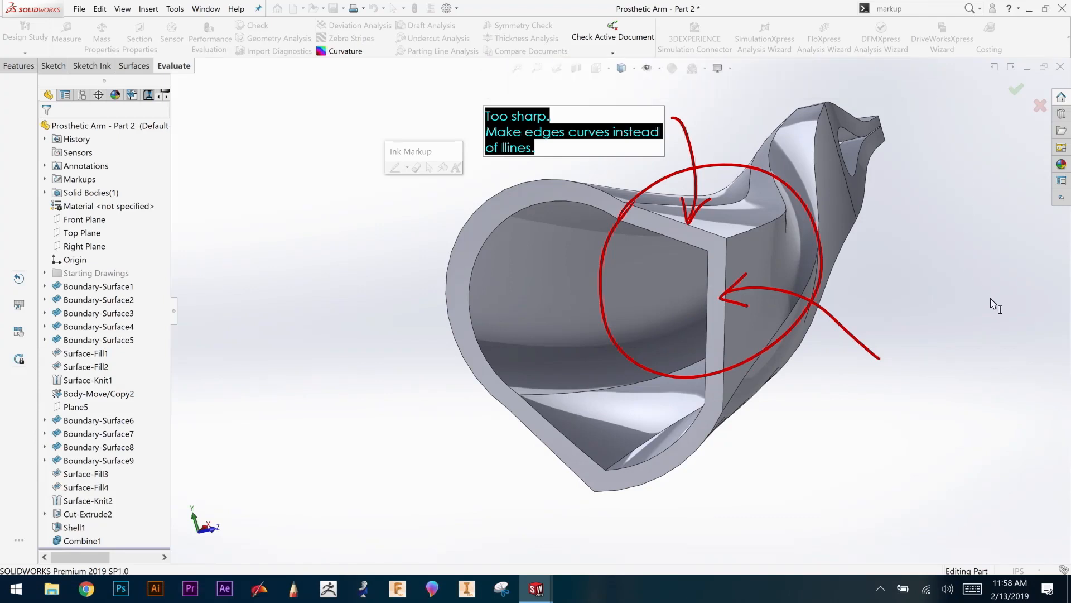
{"action": "left_click", "coordinate": [937, 222]}
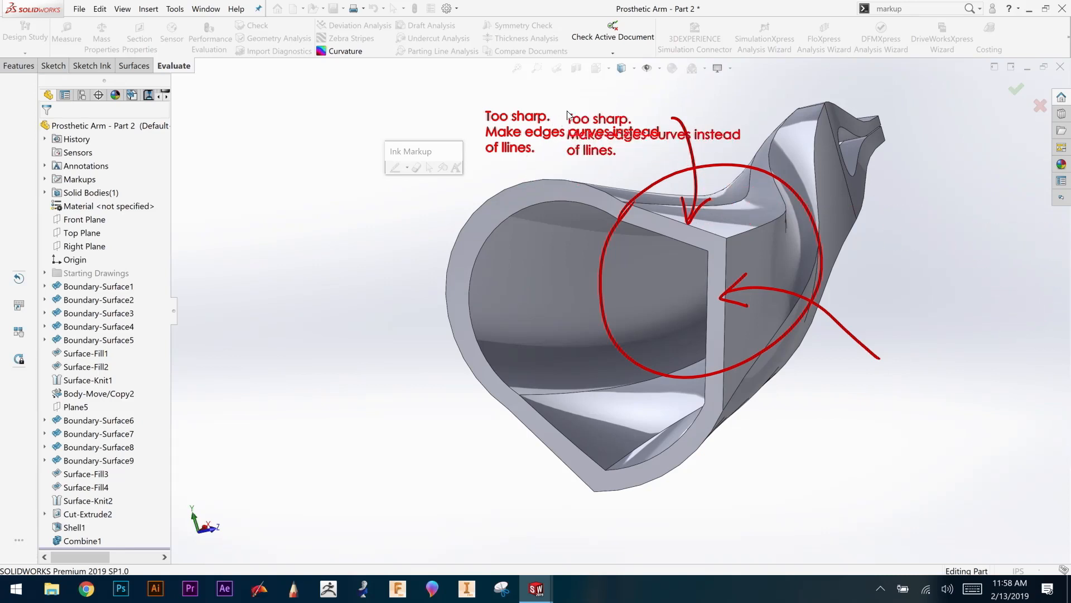
Step: Finish inserting the red text note, accept it, and save and close the markup view
{"action": "left_click", "coordinate": [570, 134]}
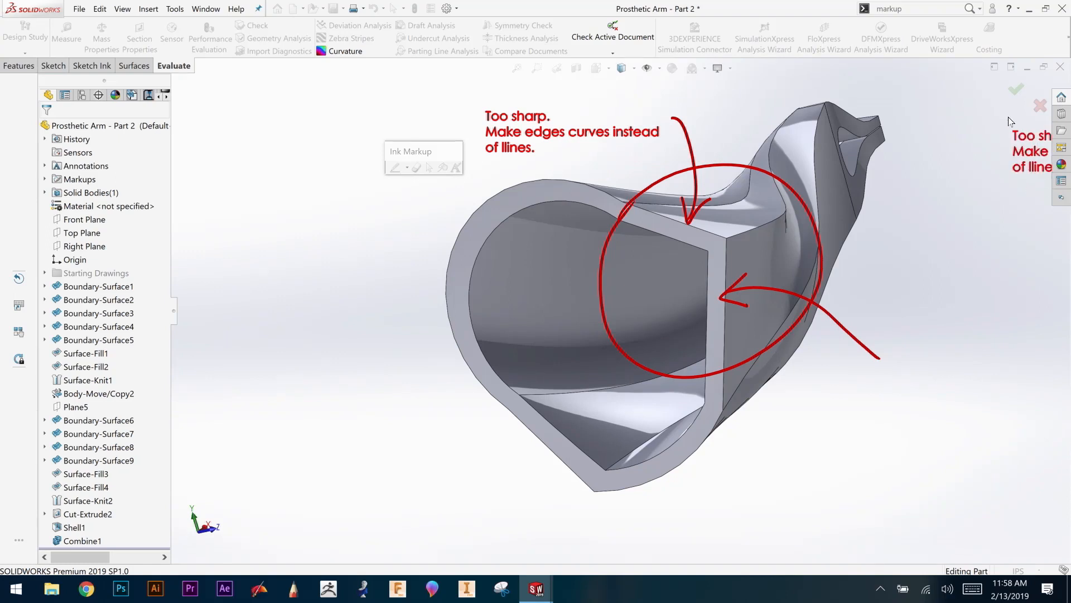
{"action": "left_click", "coordinate": [1017, 91]}
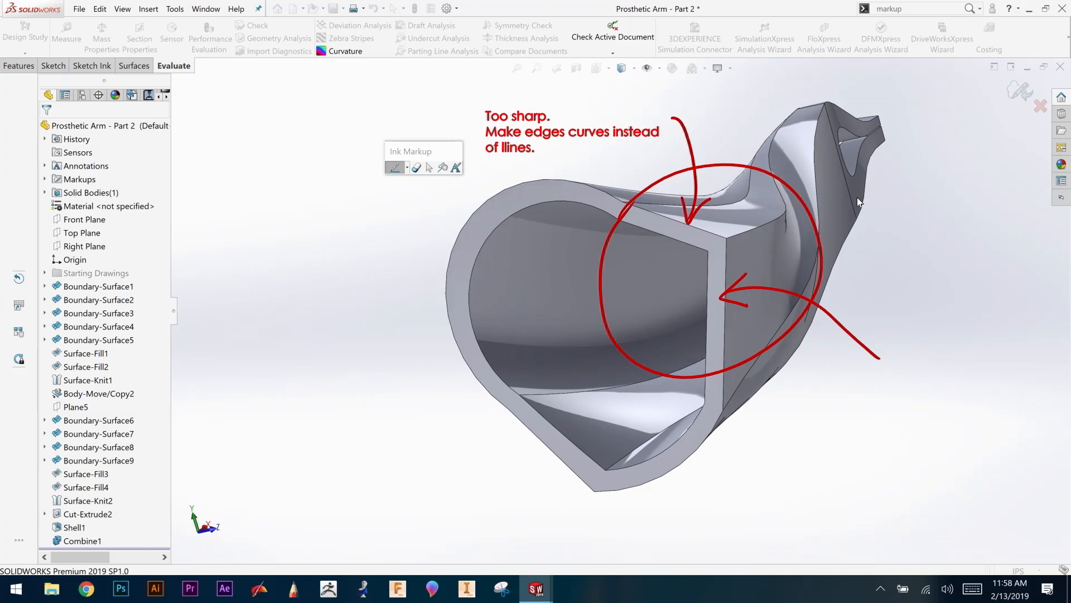
{"action": "left_click", "coordinate": [1019, 90]}
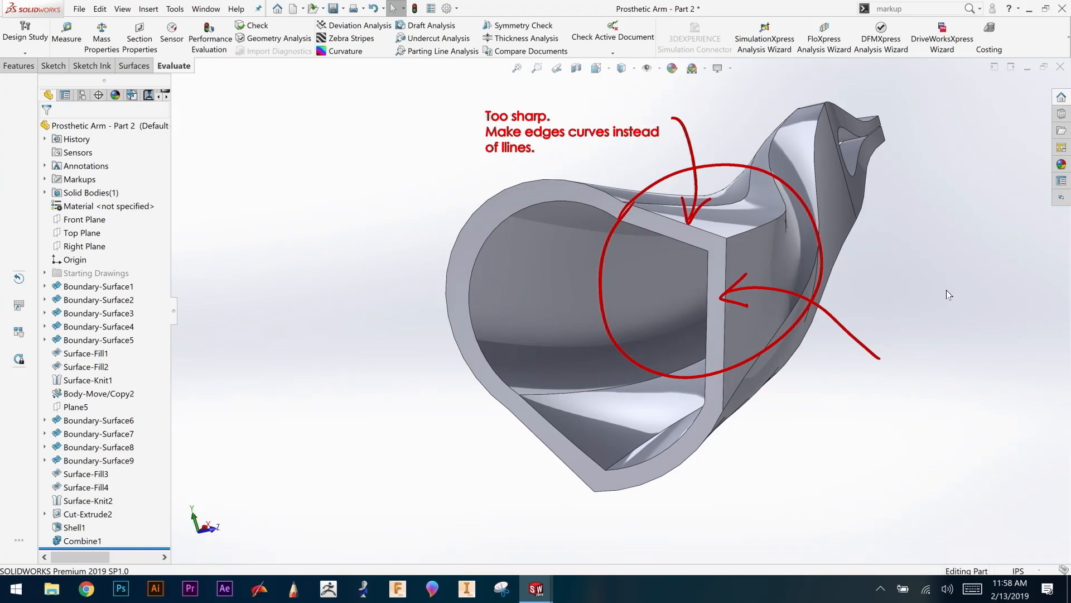
Step: Expand the Markups folder in the part's tree and hide Markup2 on the model
{"action": "middle_click_drag", "start_coordinate": [913, 327], "coordinate": [533, 370]}
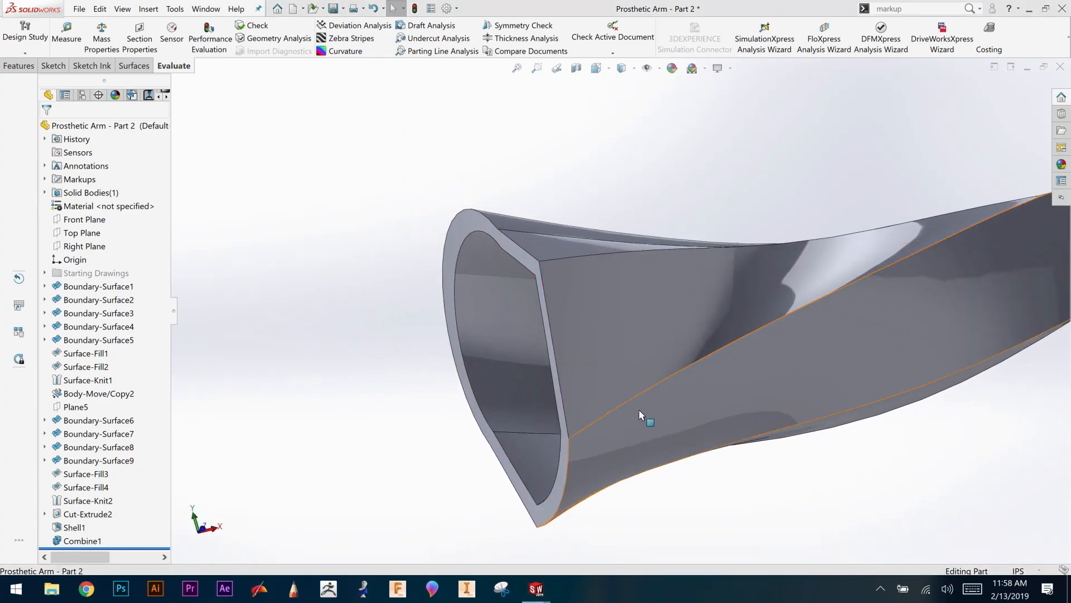
{"action": "middle_click_drag", "start_coordinate": [486, 311], "coordinate": [546, 317]}
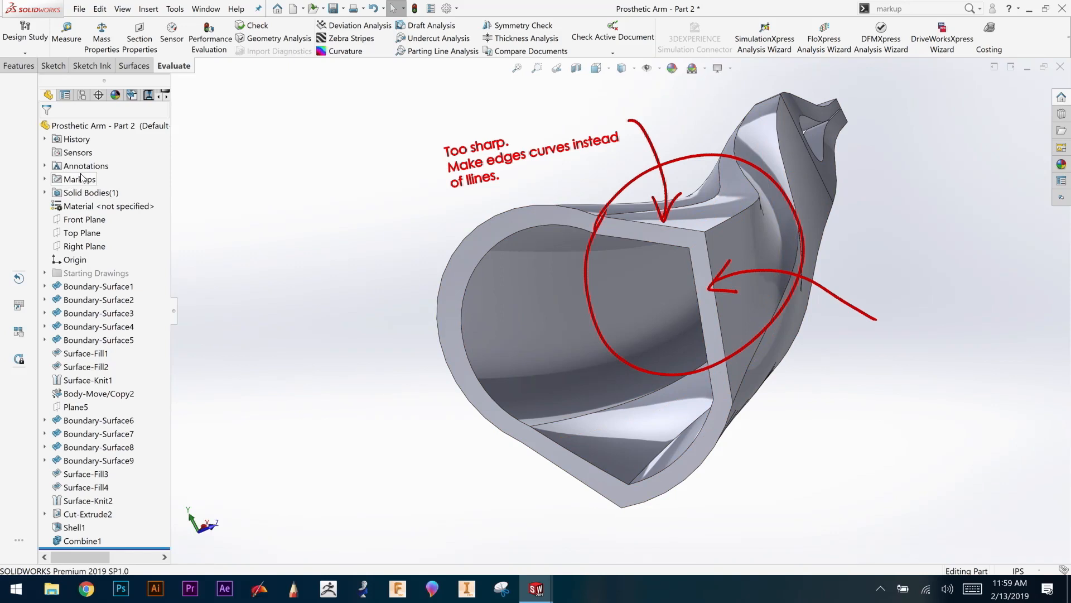
{"action": "left_click", "coordinate": [45, 179]}
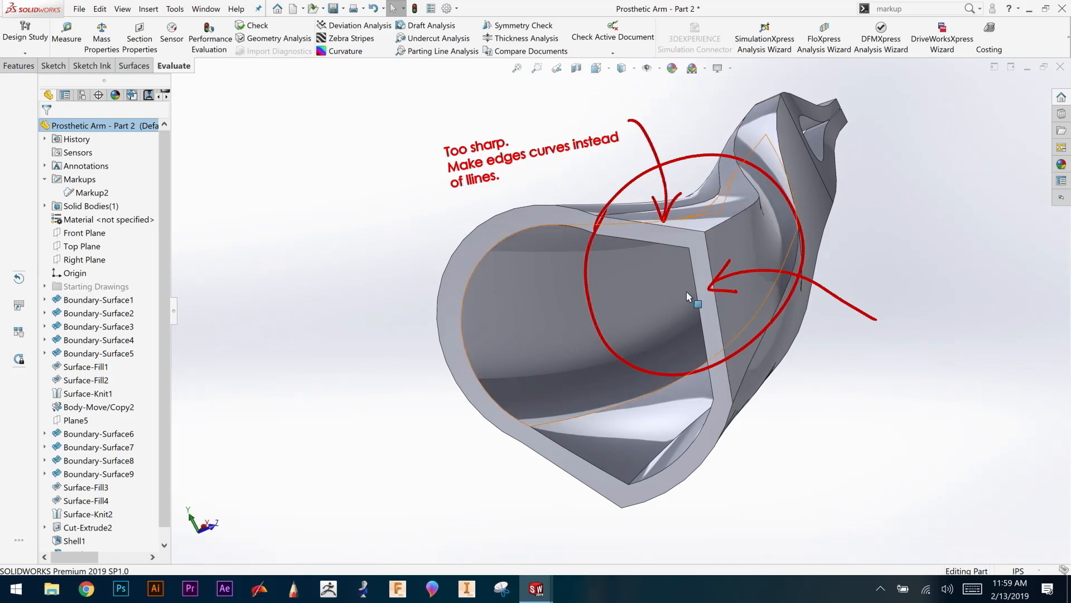
{"action": "right_click", "coordinate": [92, 194]}
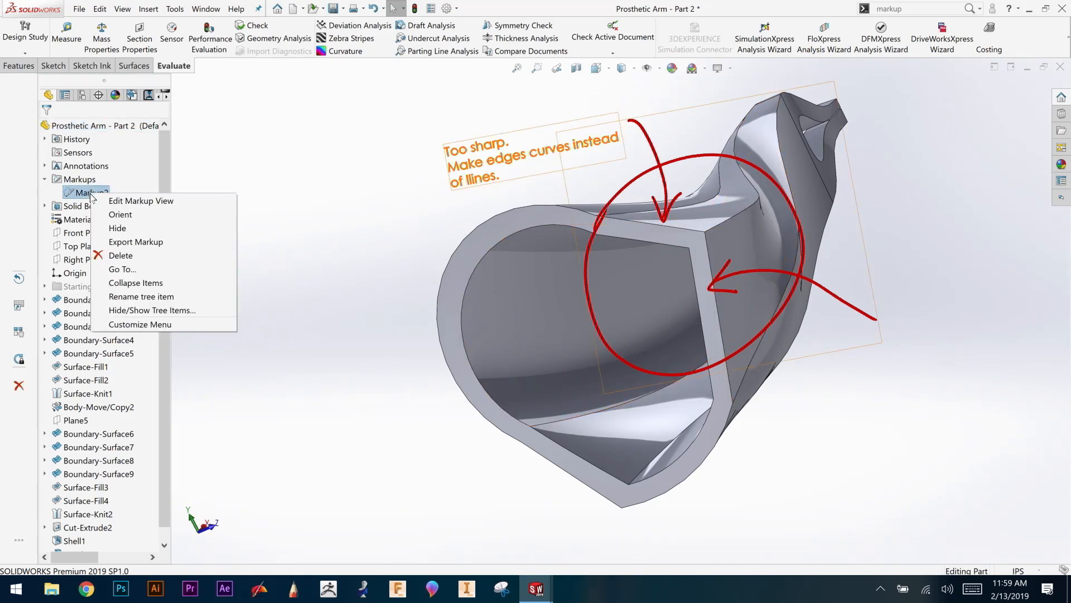
{"action": "left_click", "coordinate": [122, 229]}
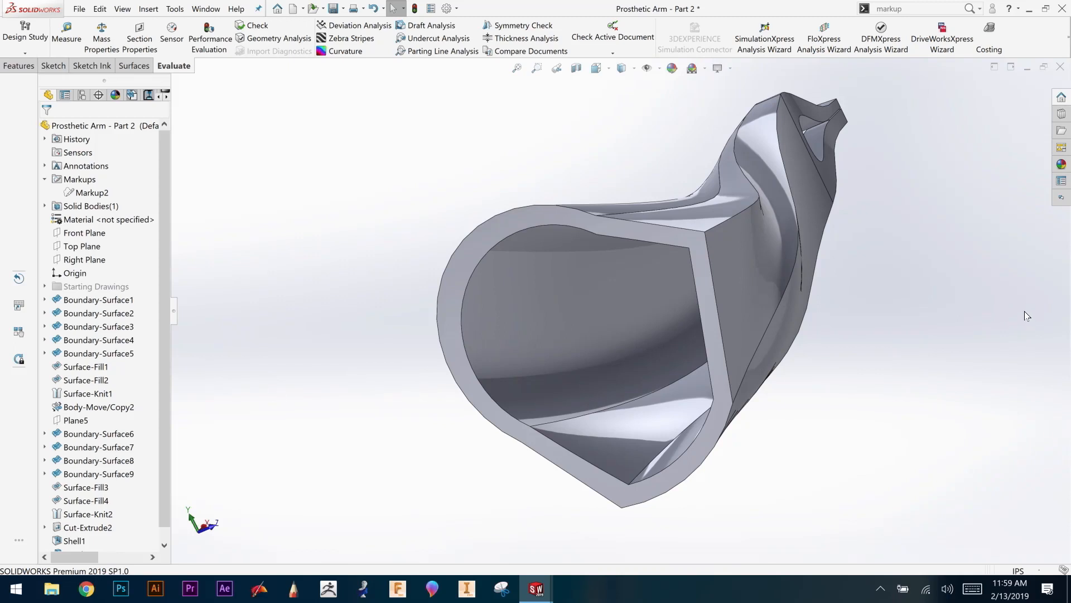
{"action": "middle_click_drag", "start_coordinate": [913, 398], "coordinate": [801, 419], "text": "ctrl"}
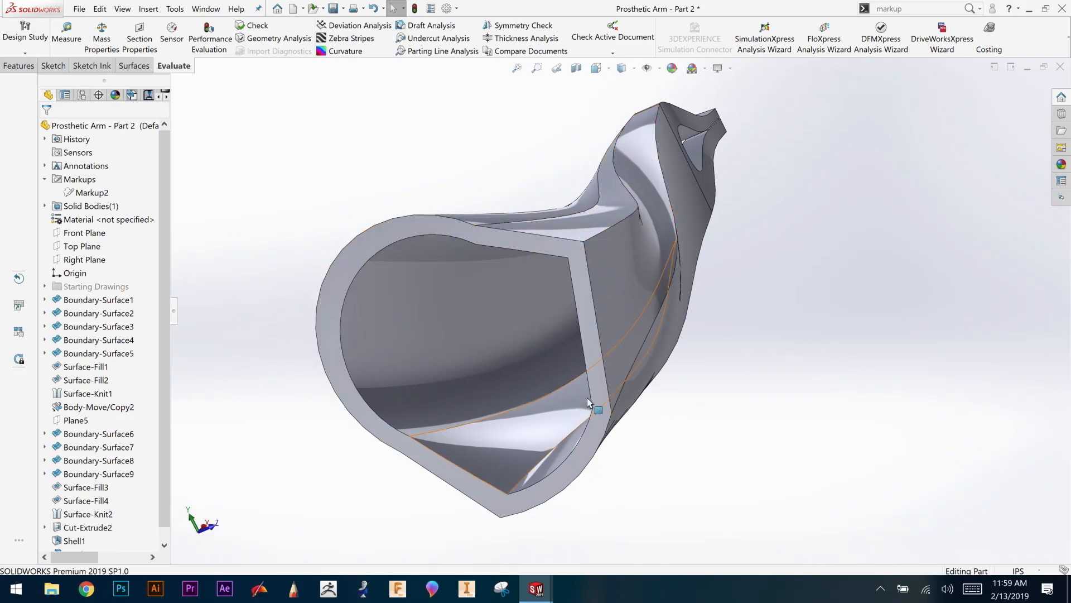
{"action": "key", "text": "super+e"}
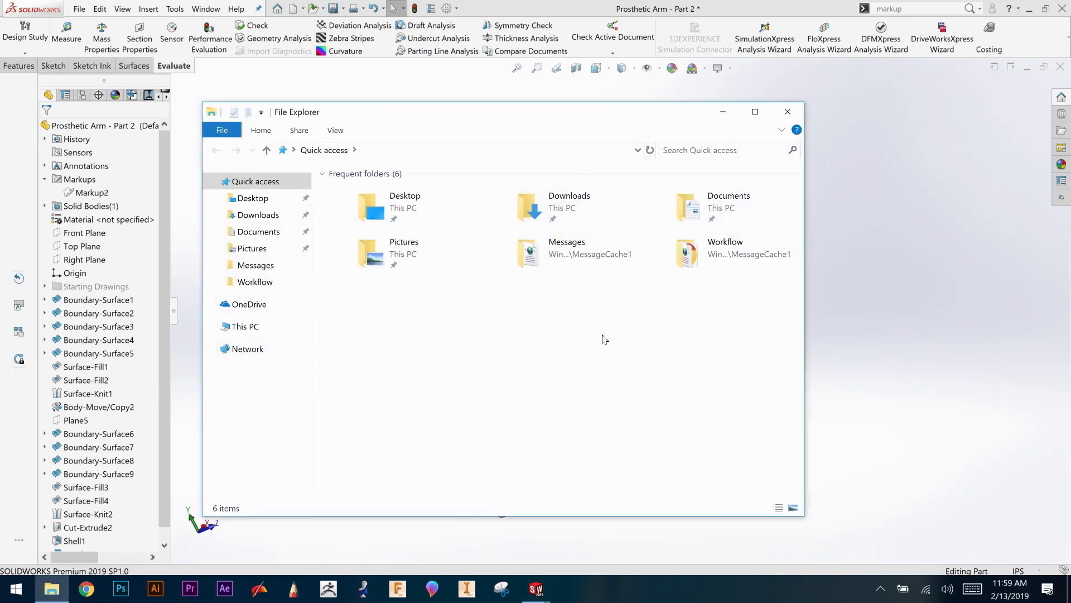
{"action": "left_click", "coordinate": [788, 111]}
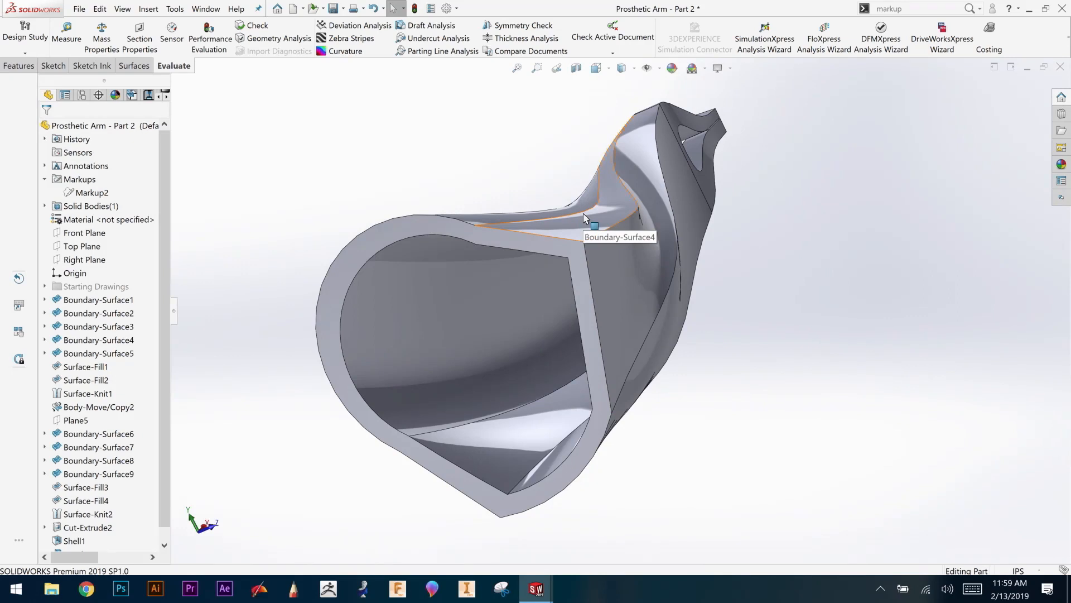
Step: Roll the feature history back to directly after Boundary-Surface5
{"action": "scroll", "coordinate": [166, 436], "scroll_direction": "down", "scroll_amount": 1}
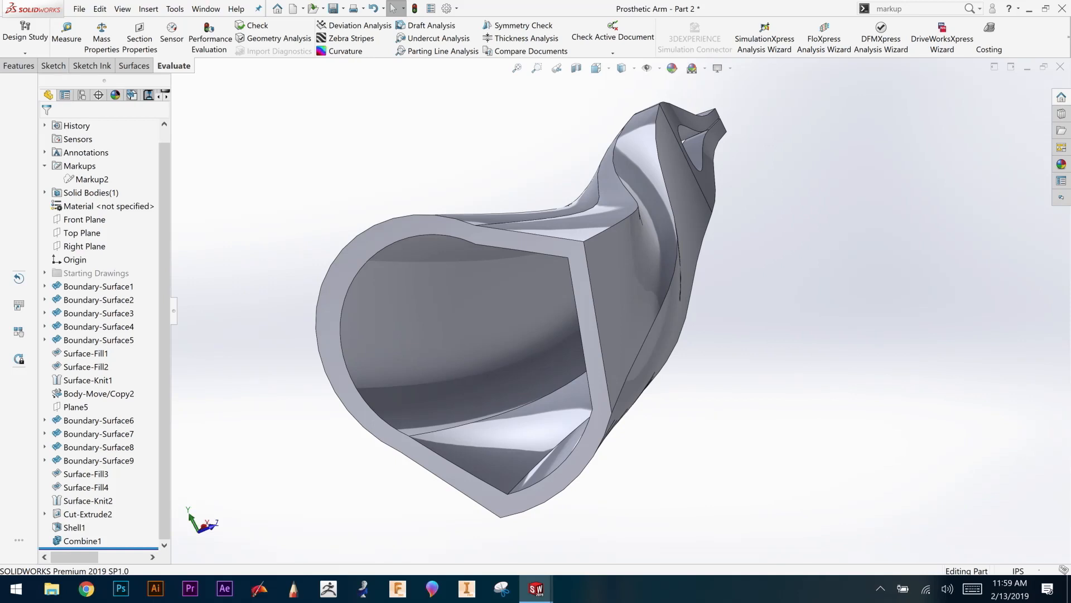
{"action": "left_click_drag", "start_coordinate": [192, 548], "coordinate": [192, 347]}
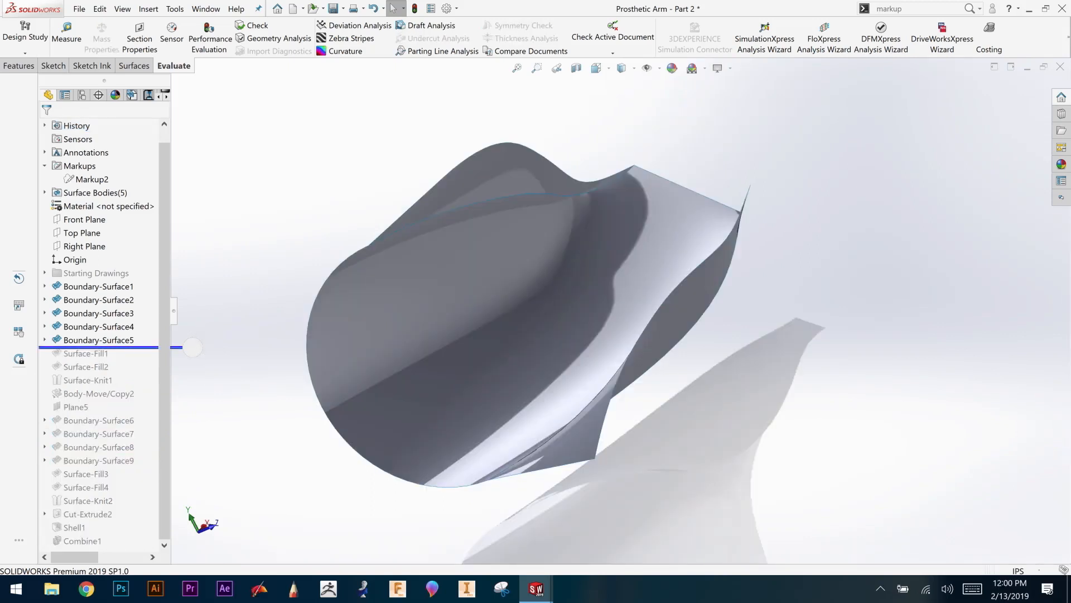
{"action": "middle_click_drag", "start_coordinate": [920, 367], "coordinate": [951, 334], "text": "ctrl"}
{"action": "middle_click_drag", "start_coordinate": [930, 337], "coordinate": [929, 363]}
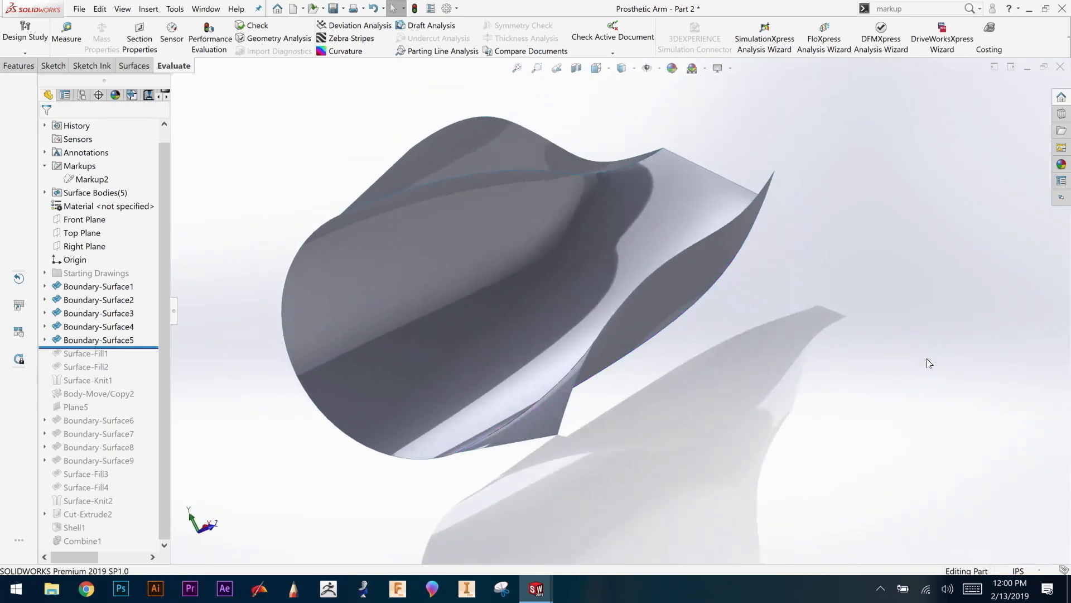
Step: Expand Boundary-Surface1, and show the hidden surface bodies Boundary-Surface1 and Boundary-Surface2
{"action": "left_click", "coordinate": [44, 286]}
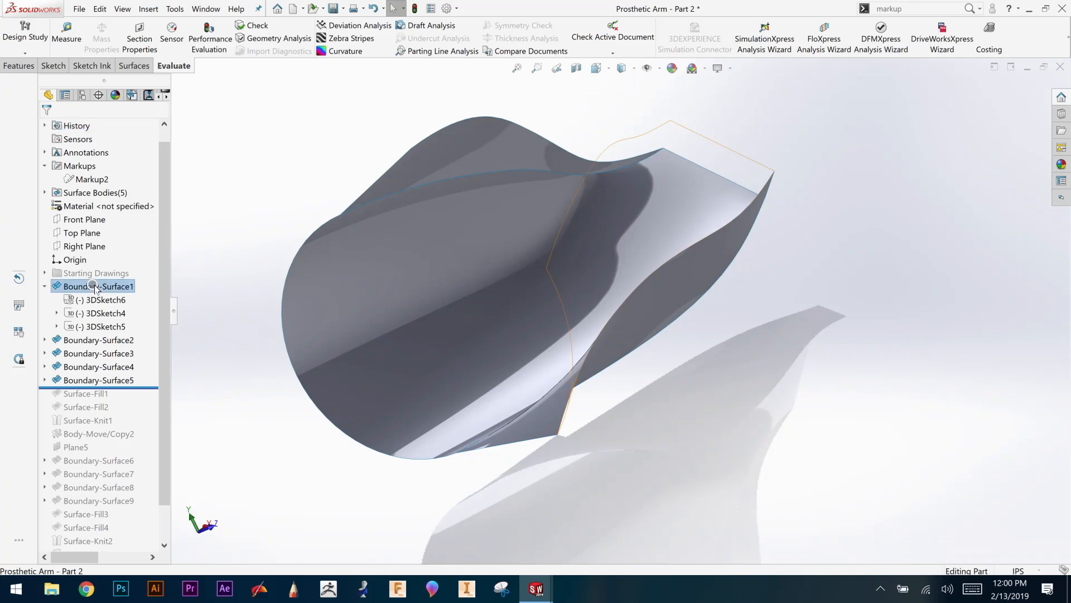
{"action": "right_click", "coordinate": [95, 286]}
{"action": "left_click", "coordinate": [103, 273]}
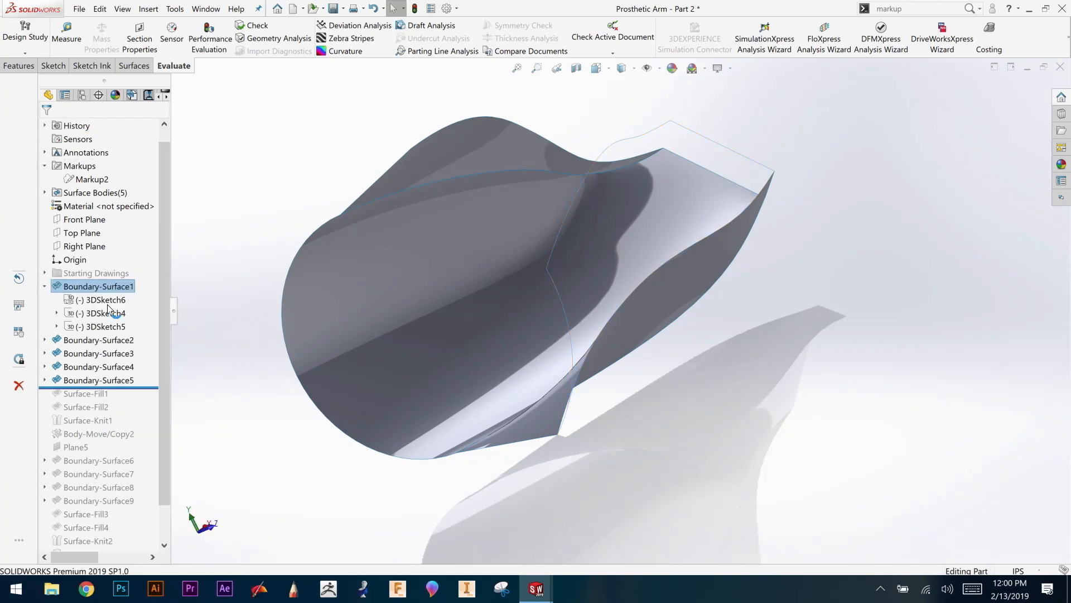
{"action": "right_click", "coordinate": [95, 340]}
{"action": "left_click", "coordinate": [100, 335]}
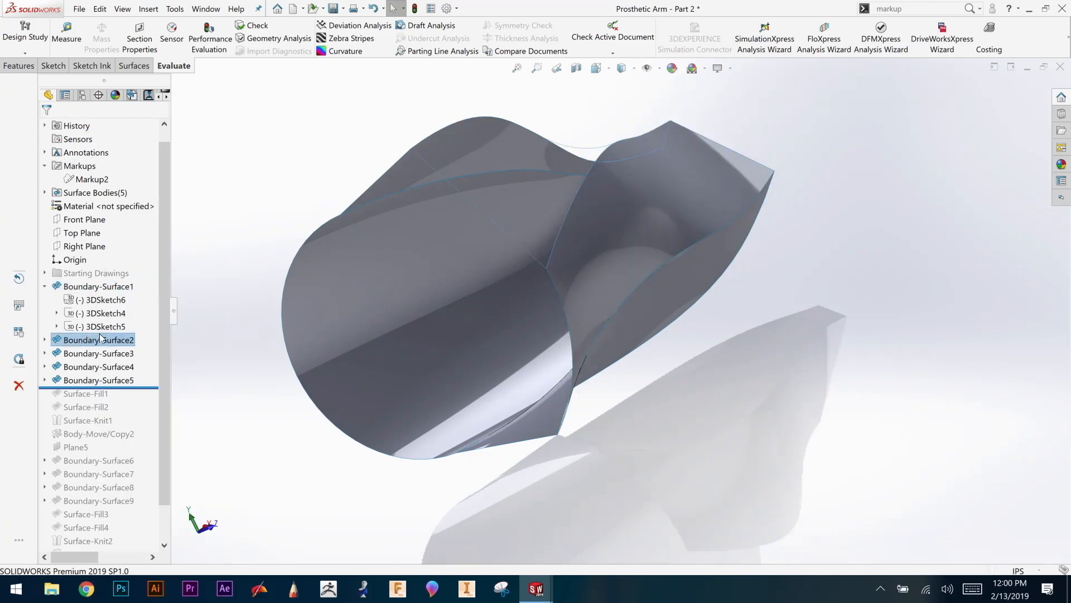
{"action": "left_click", "coordinate": [887, 336]}
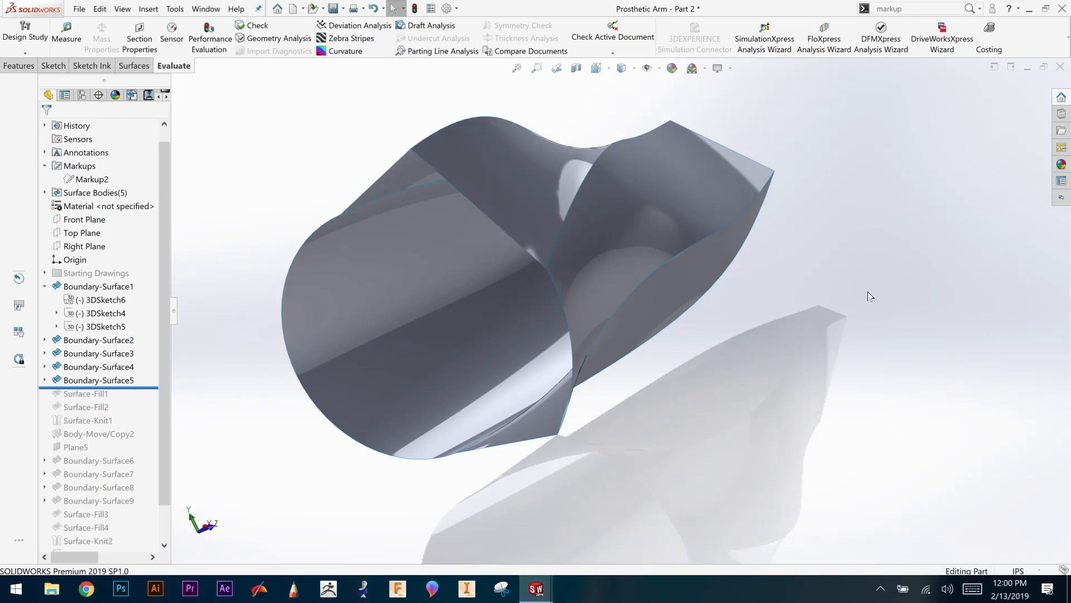
{"action": "mouse_move", "coordinate": [873, 301]}
{"action": "middle_mouse_down"}
{"action": "mouse_move", "coordinate": [912, 327]}
{"action": "mouse_move", "coordinate": [895, 292]}
{"action": "mouse_move", "coordinate": [869, 298]}
{"action": "middle_mouse_up"}
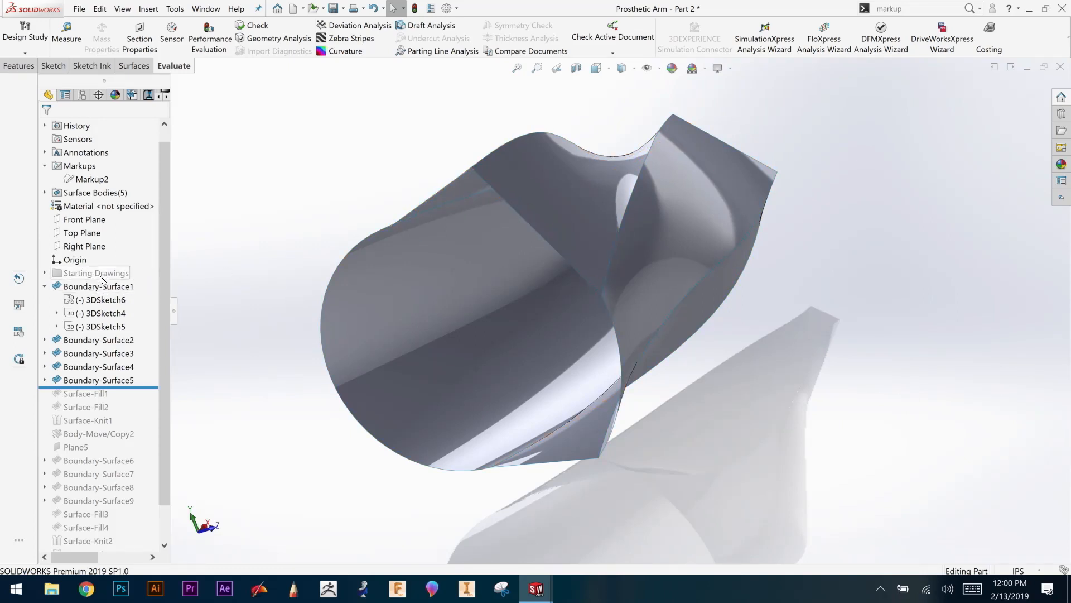
Step: Open 3DSketch8 of Boundary-Surface2 for editing and orient the view to the left side
{"action": "left_click", "coordinate": [44, 286]}
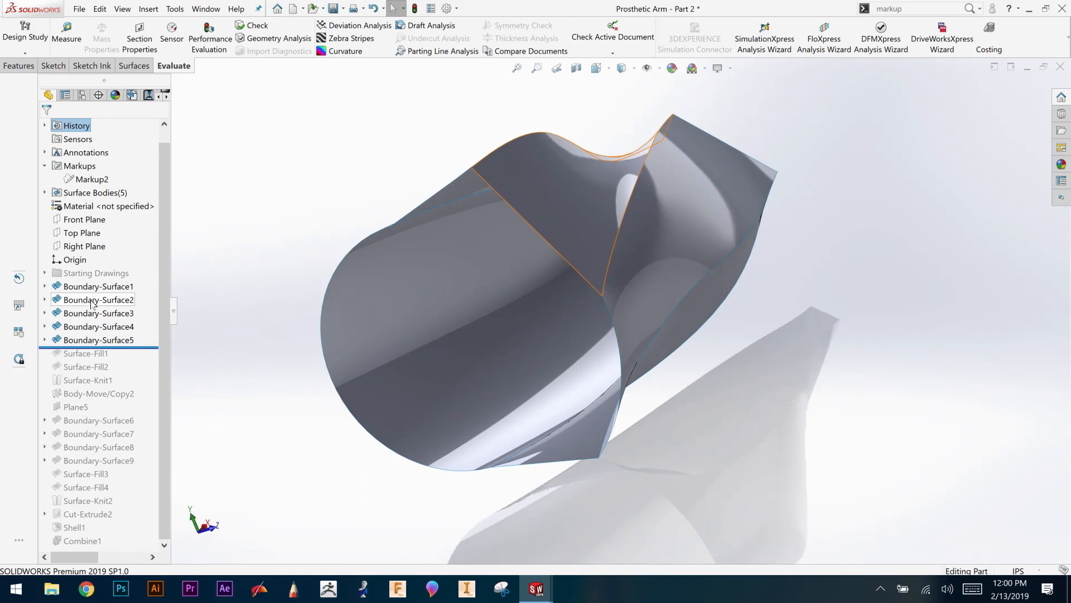
{"action": "left_click", "coordinate": [45, 300]}
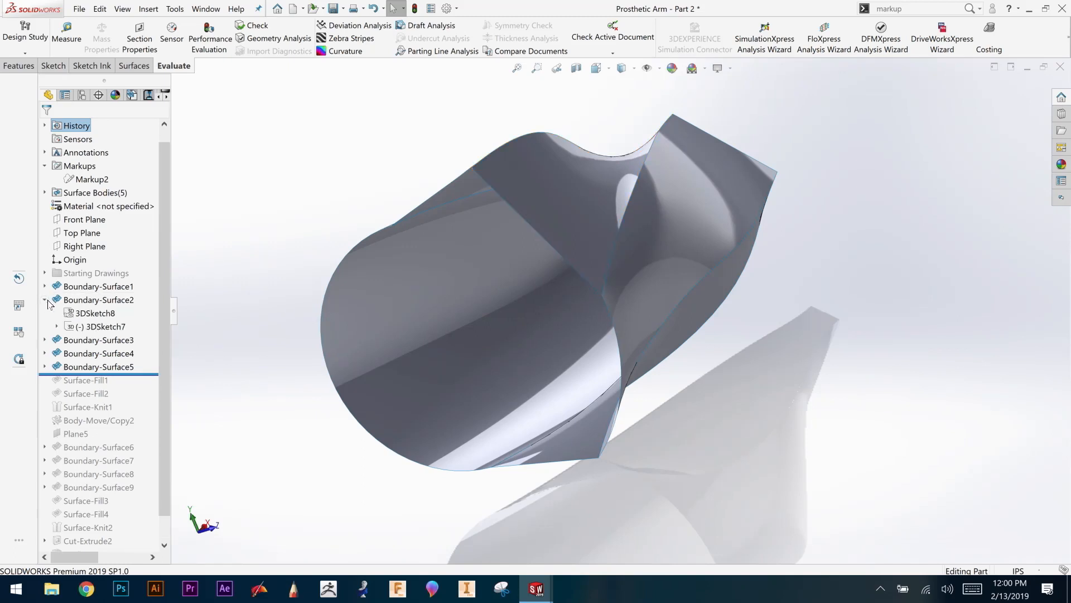
{"action": "right_click", "coordinate": [93, 315]}
{"action": "left_click", "coordinate": [101, 283]}
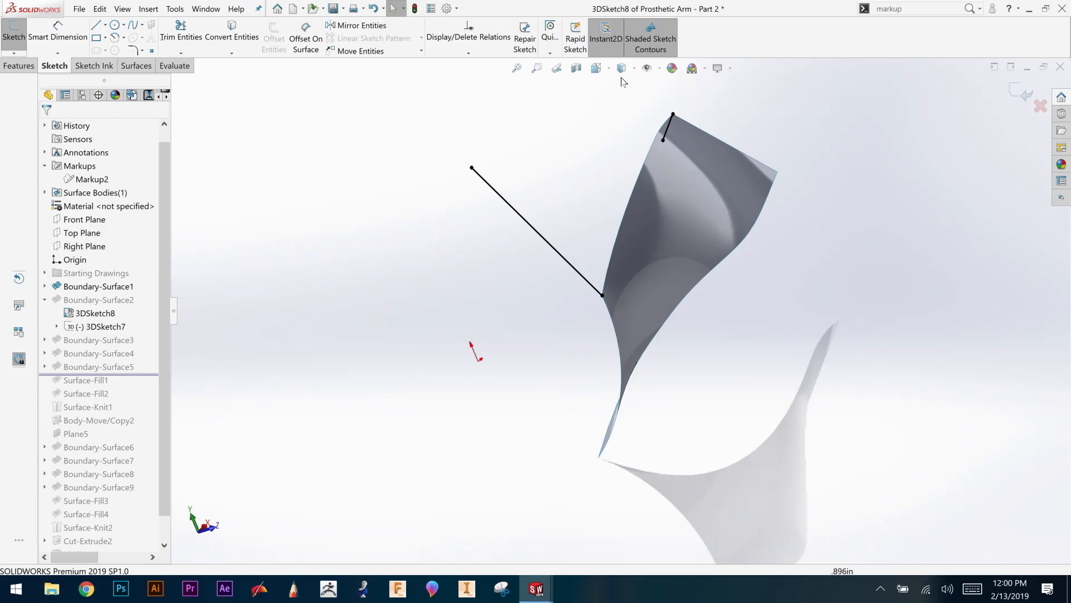
{"action": "left_click", "coordinate": [606, 71]}
{"action": "left_click", "coordinate": [597, 68]}
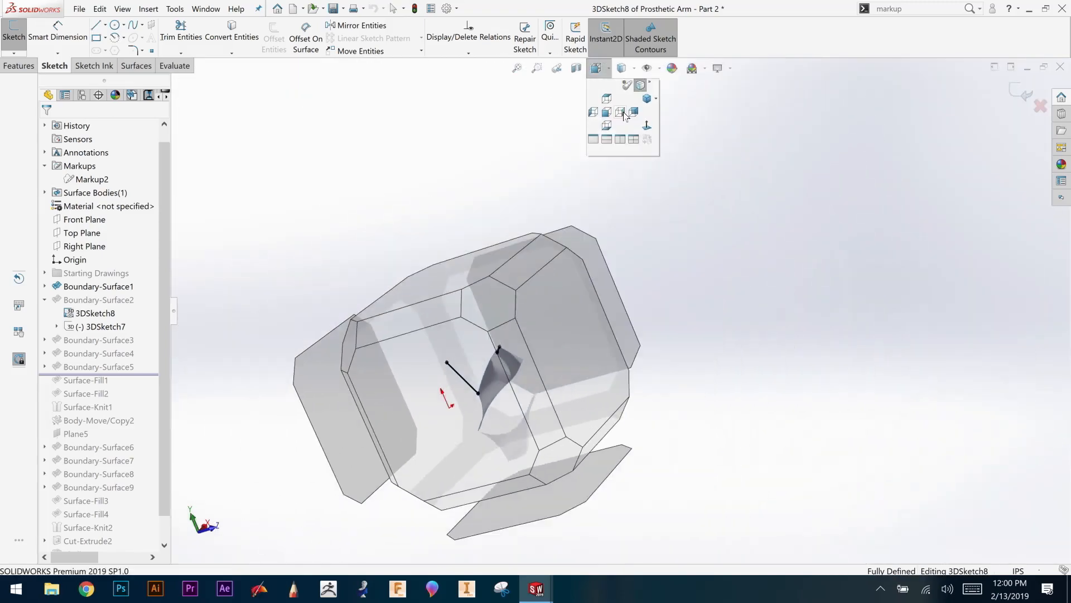
{"action": "left_click", "coordinate": [650, 126]}
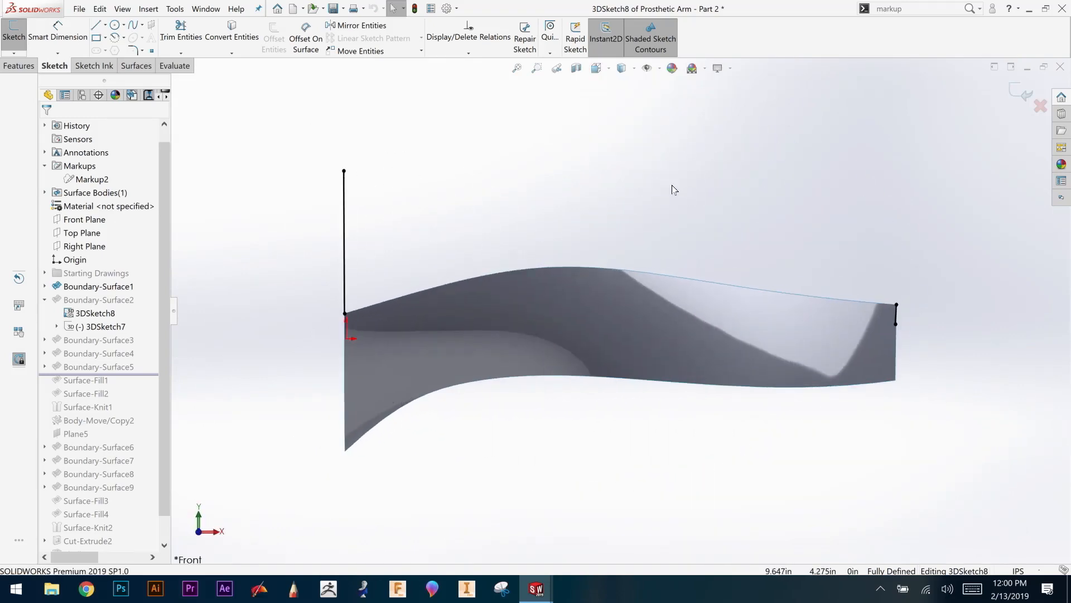
{"action": "middle_click_drag", "start_coordinate": [650, 206], "coordinate": [720, 186]}
{"action": "key", "text": "space"}
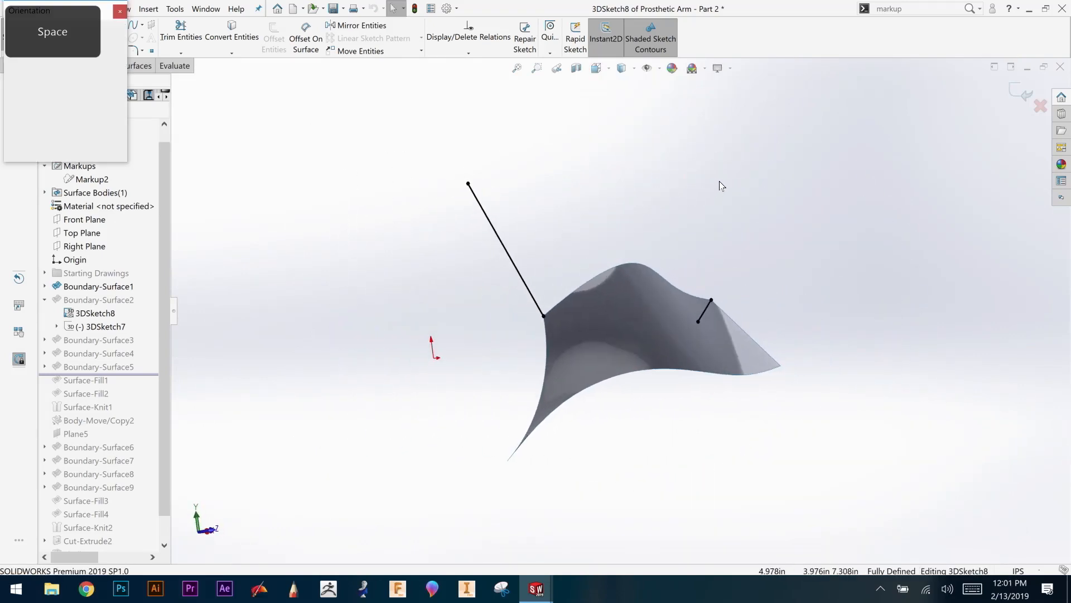
{"action": "left_click", "coordinate": [405, 358]}
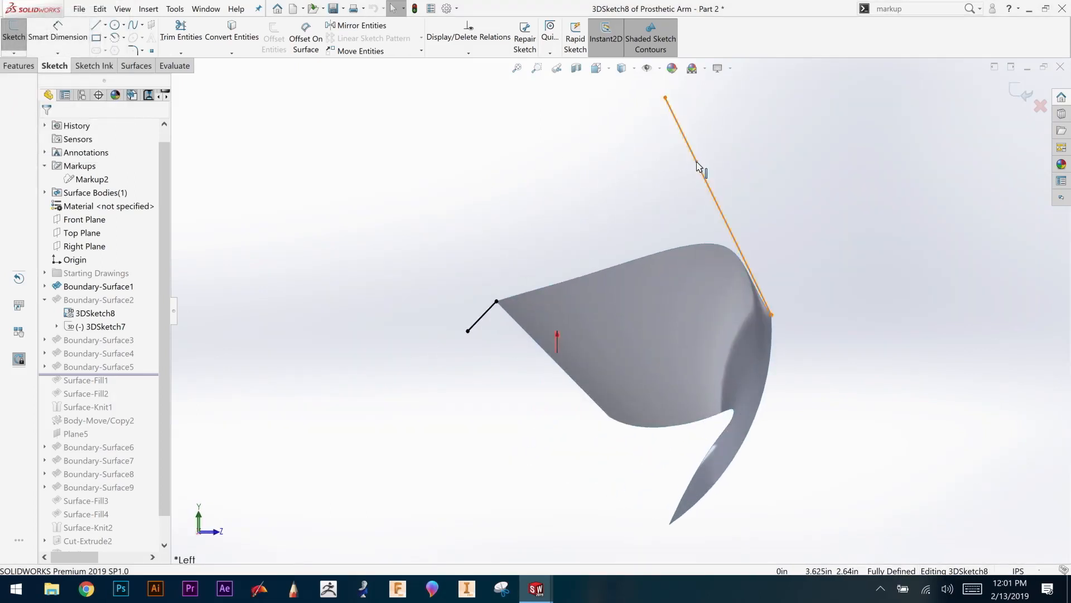
Step: Delete the long straight line in 3DSketch8 that rises from the back corner of the surface
{"action": "left_click", "coordinate": [697, 166]}
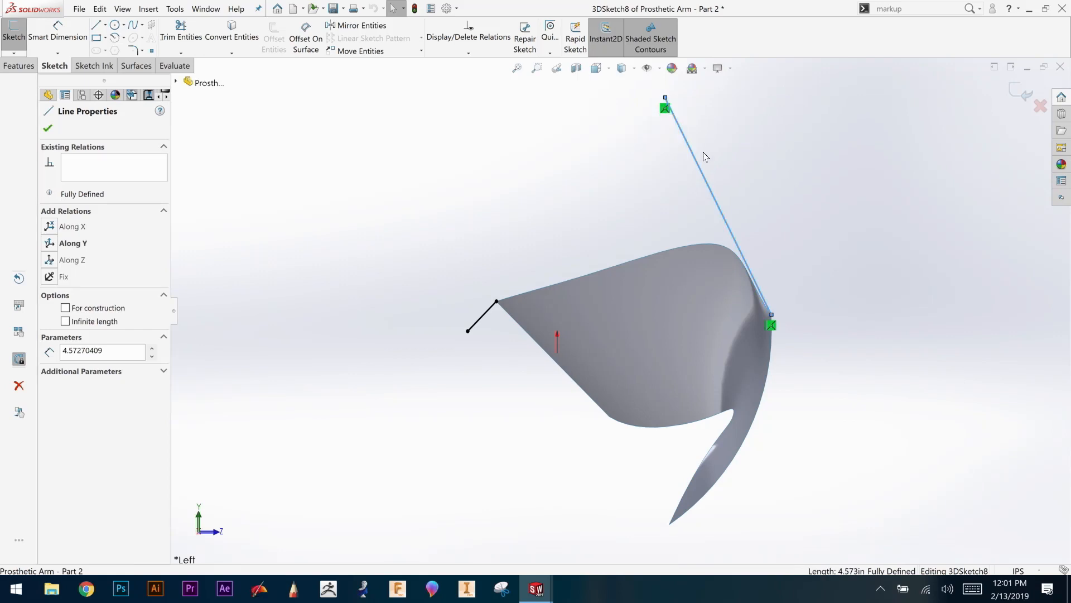
{"action": "key", "text": "Escape"}
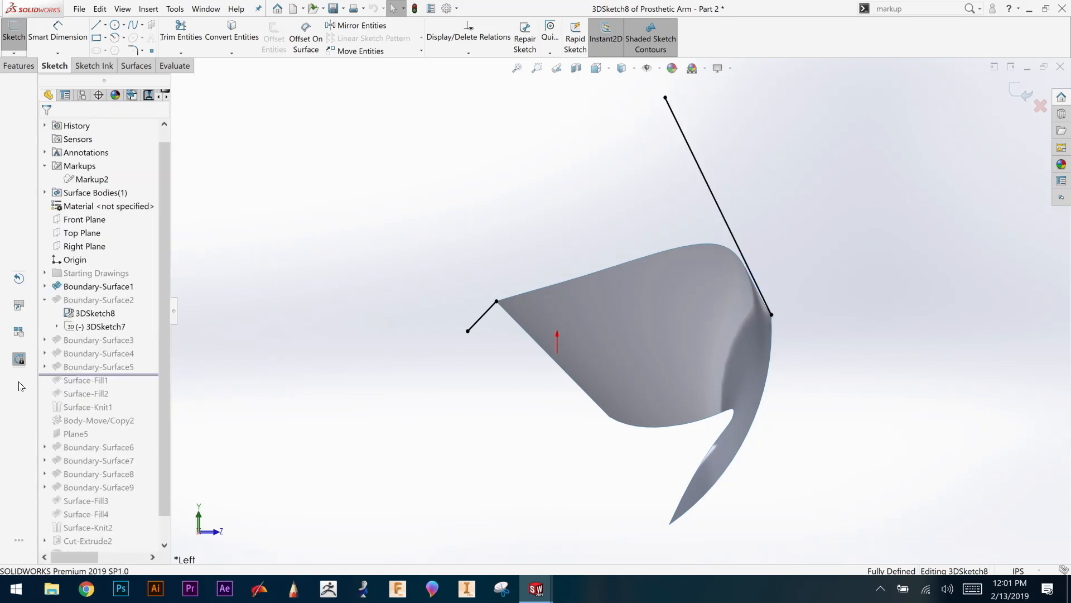
{"action": "left_click", "coordinate": [701, 172]}
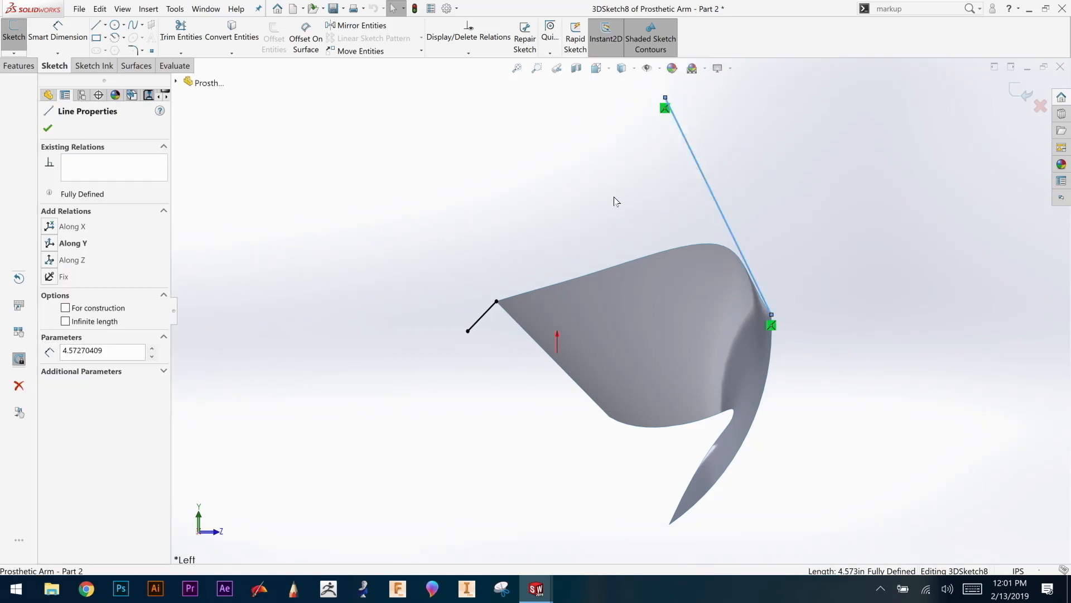
{"action": "left_click", "coordinate": [20, 385]}
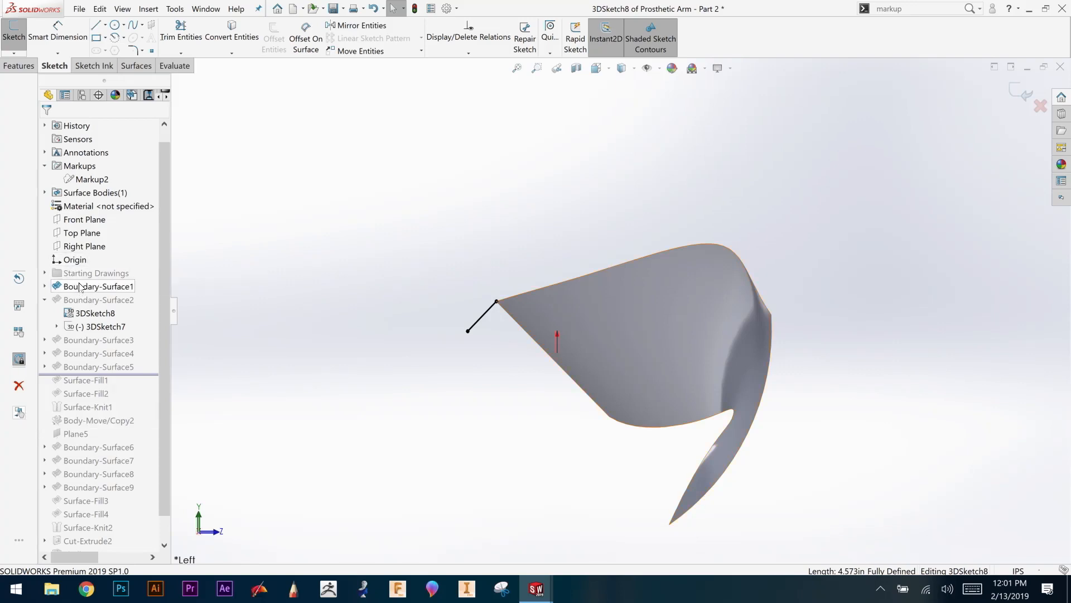
Step: Show 3DSketch7 and draw a 3 Point Arc from its upper endpoint to the surface's back corner, bulging outward with about 3.4 in radius
{"action": "right_click", "coordinate": [88, 330]}
{"action": "left_click", "coordinate": [96, 313]}
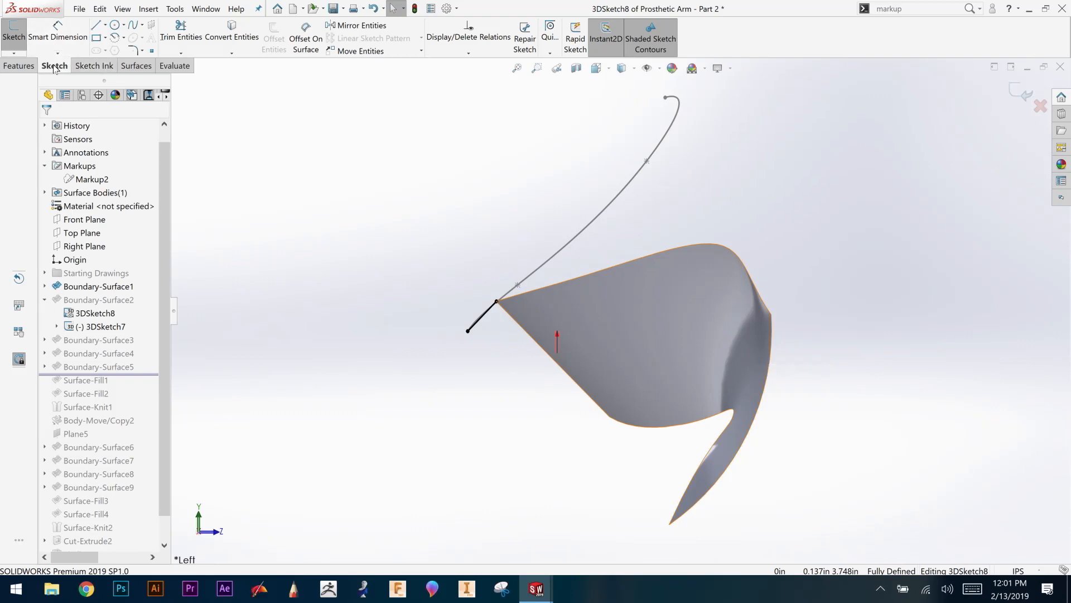
{"action": "left_click", "coordinate": [124, 26]}
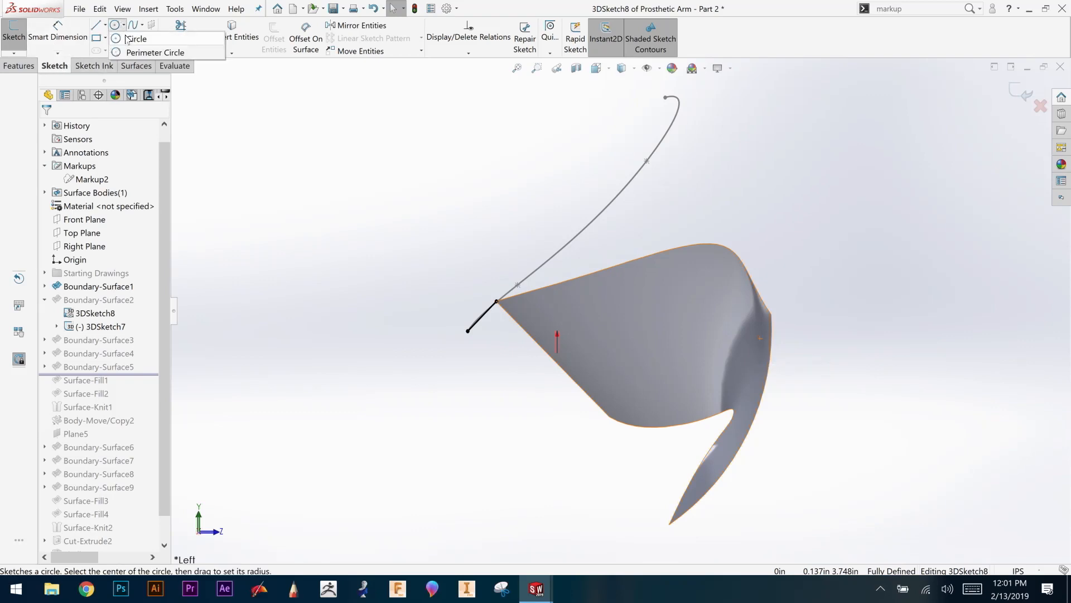
{"action": "left_click", "coordinate": [125, 38]}
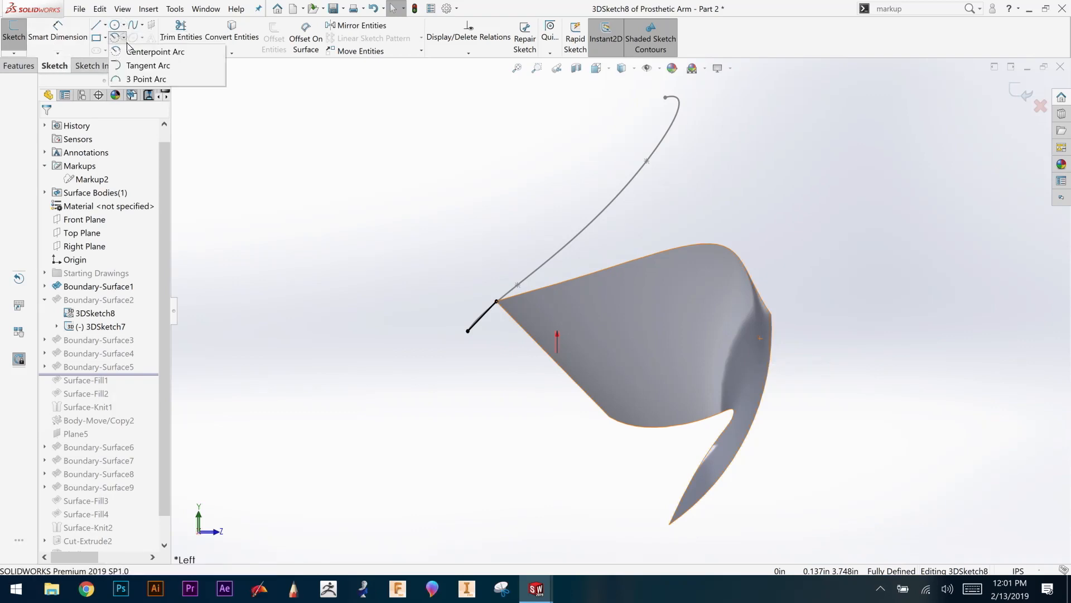
{"action": "left_click", "coordinate": [139, 79]}
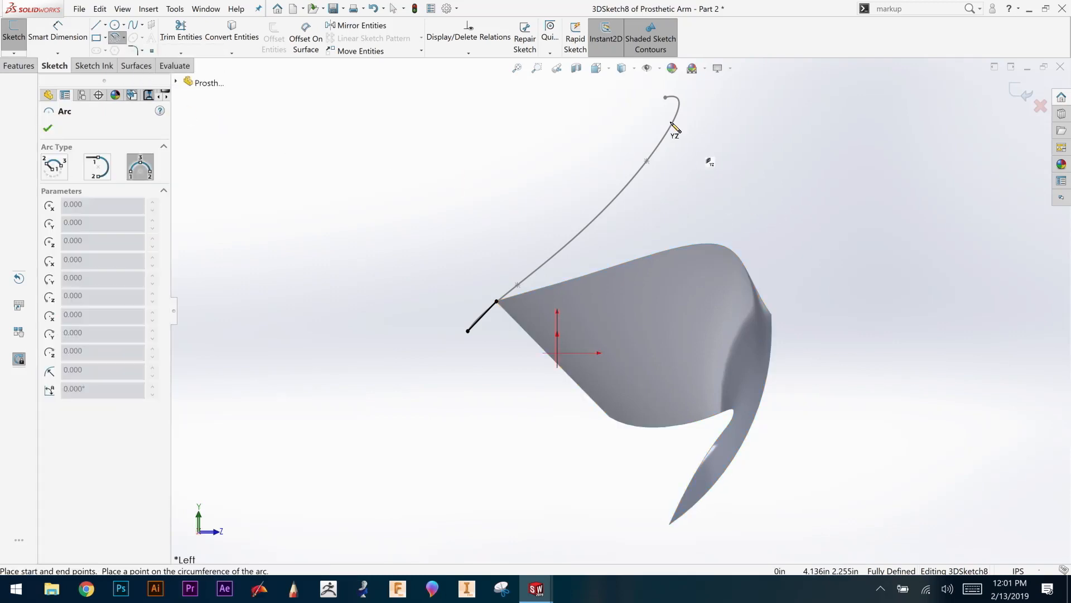
{"action": "left_click", "coordinate": [665, 98]}
{"action": "left_click", "coordinate": [771, 314]}
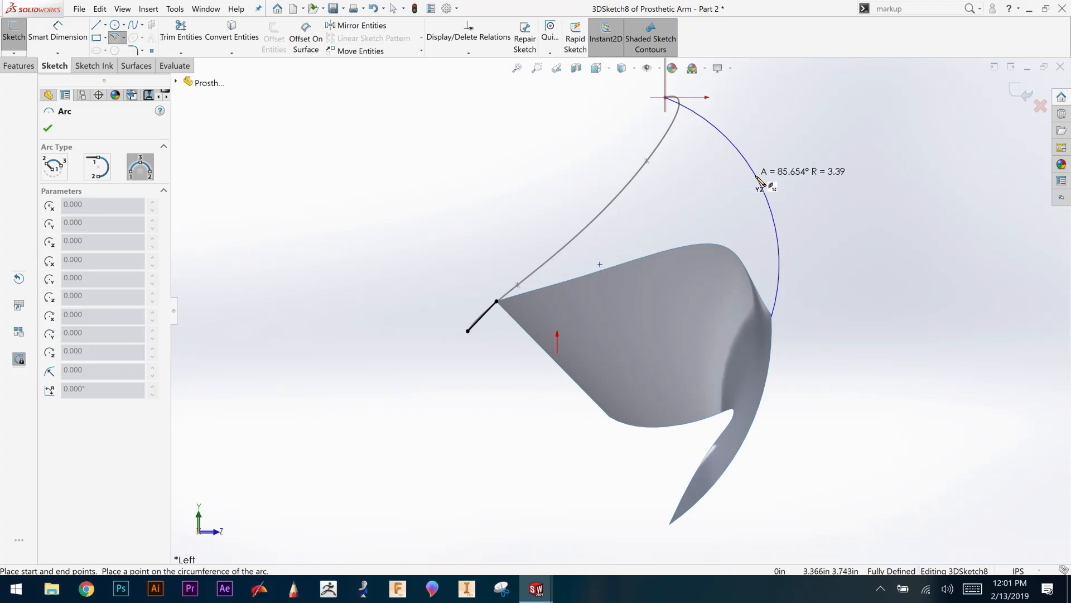
{"action": "left_click", "coordinate": [760, 180]}
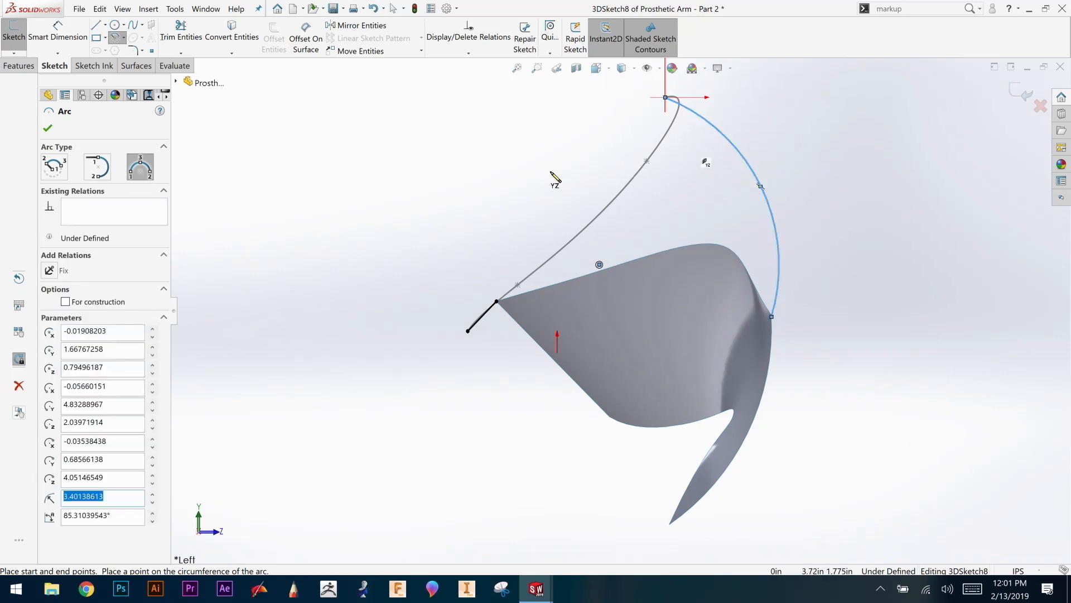
{"action": "left_click", "coordinate": [48, 128]}
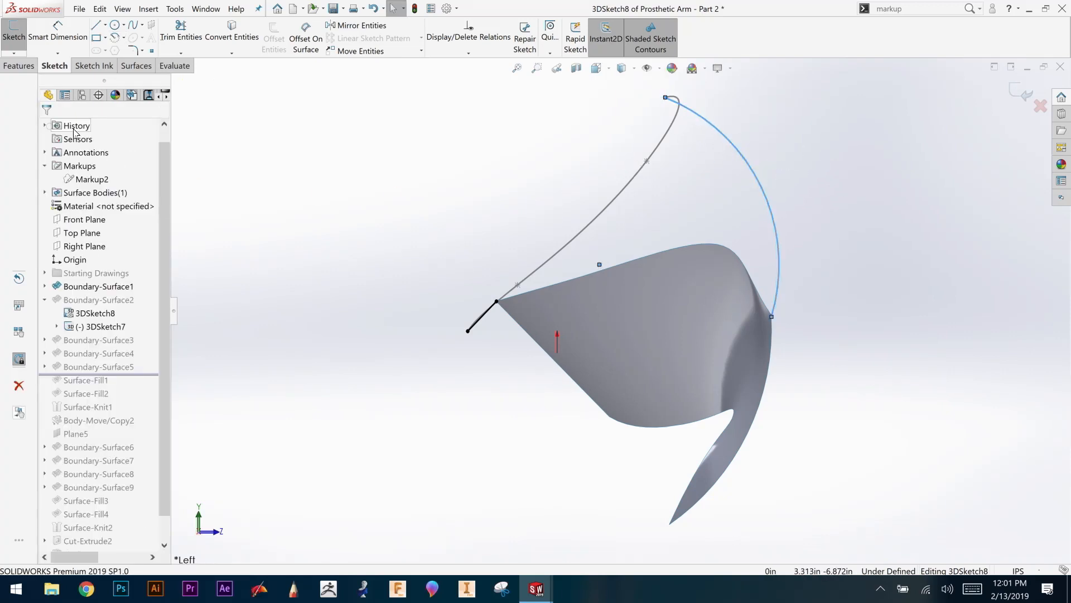
{"action": "left_click", "coordinate": [897, 194]}
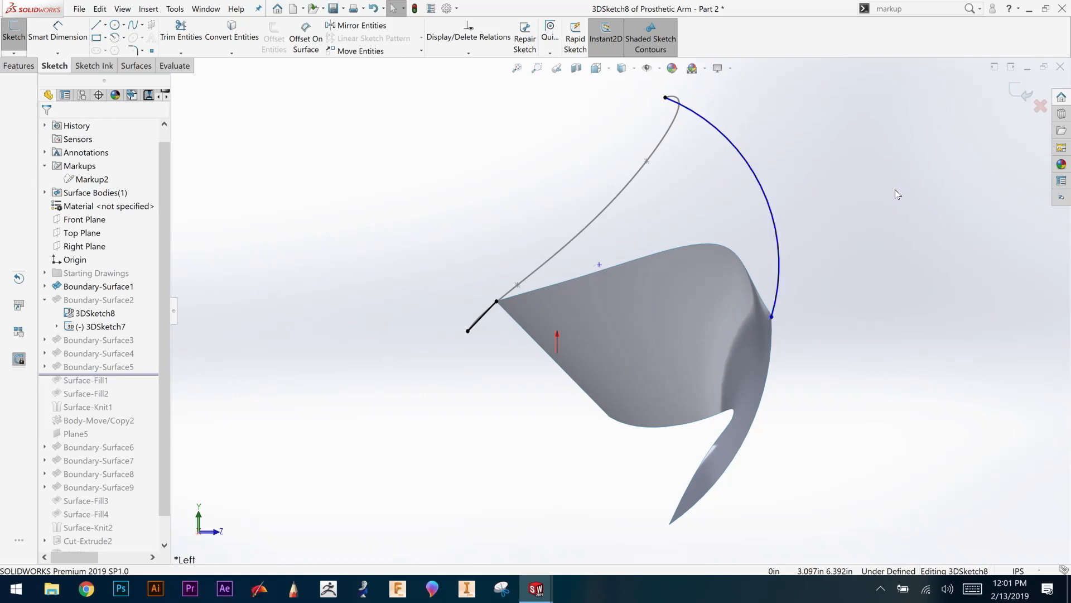
Step: Exit the 3D sketch, choose to stop and repair Boundary-Surface2, and dismiss the error report
{"action": "left_click", "coordinate": [1021, 97]}
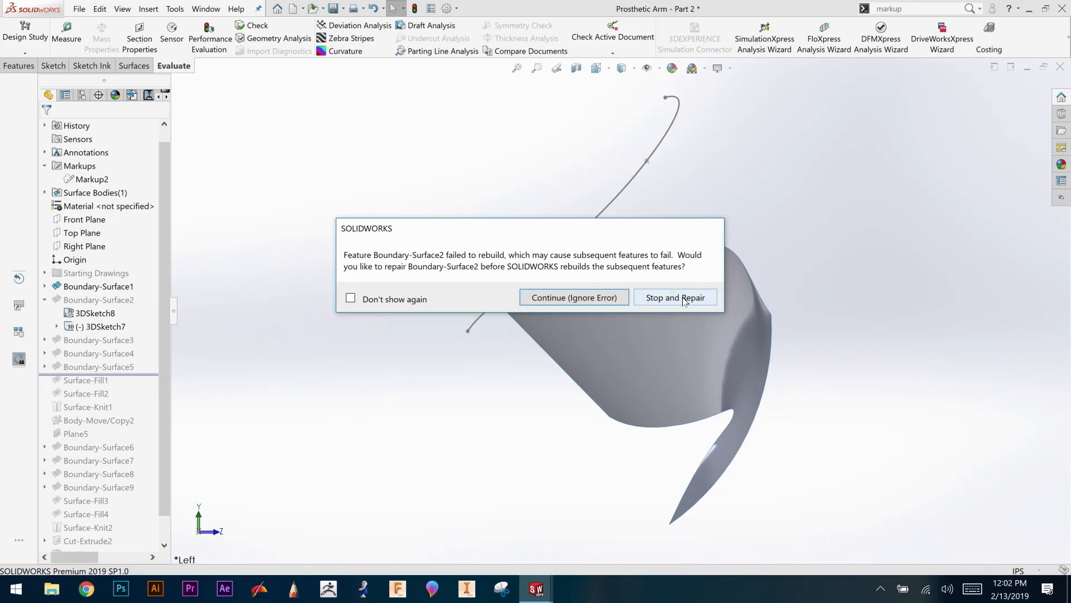
{"action": "left_click", "coordinate": [680, 300]}
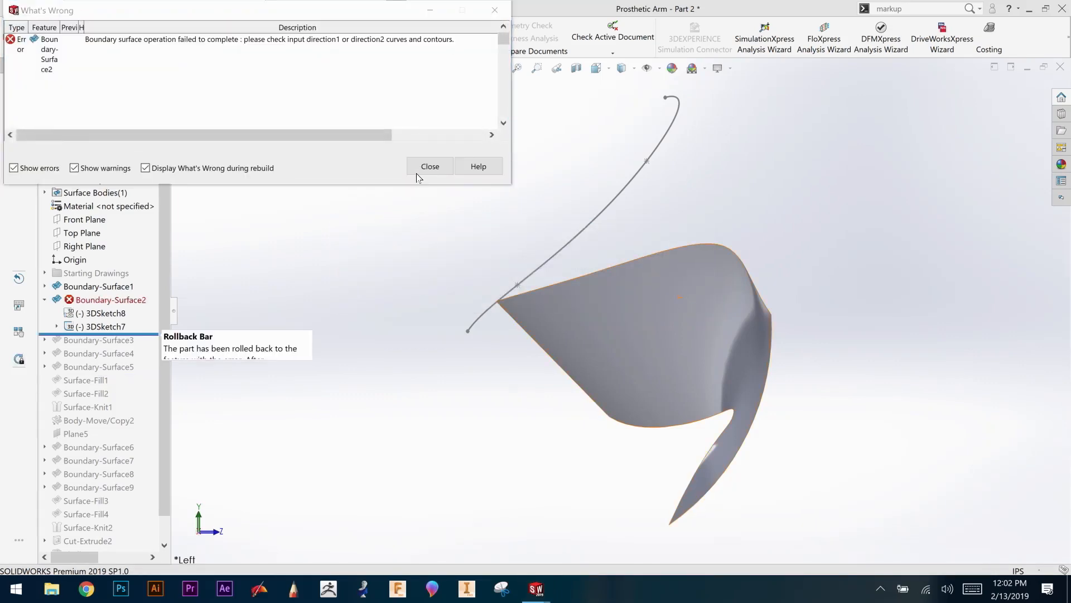
{"action": "left_click", "coordinate": [435, 165]}
Step: Edit the Boundary-Surface2 feature and delete the broken group from its Direction 1 curves
{"action": "mouse_move", "coordinate": [91, 302]}
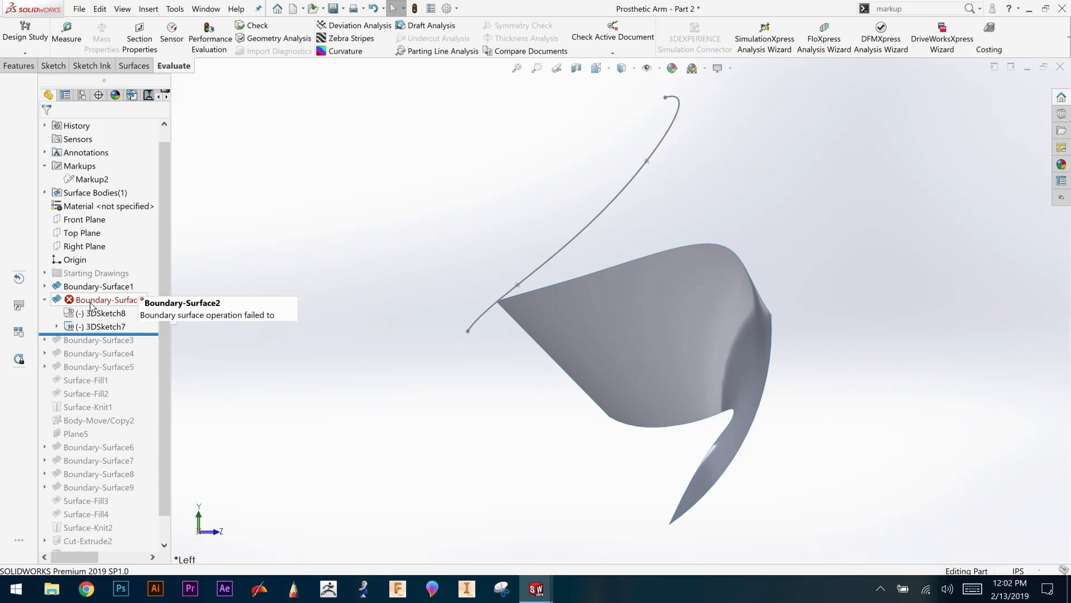
{"action": "right_click", "coordinate": [92, 301]}
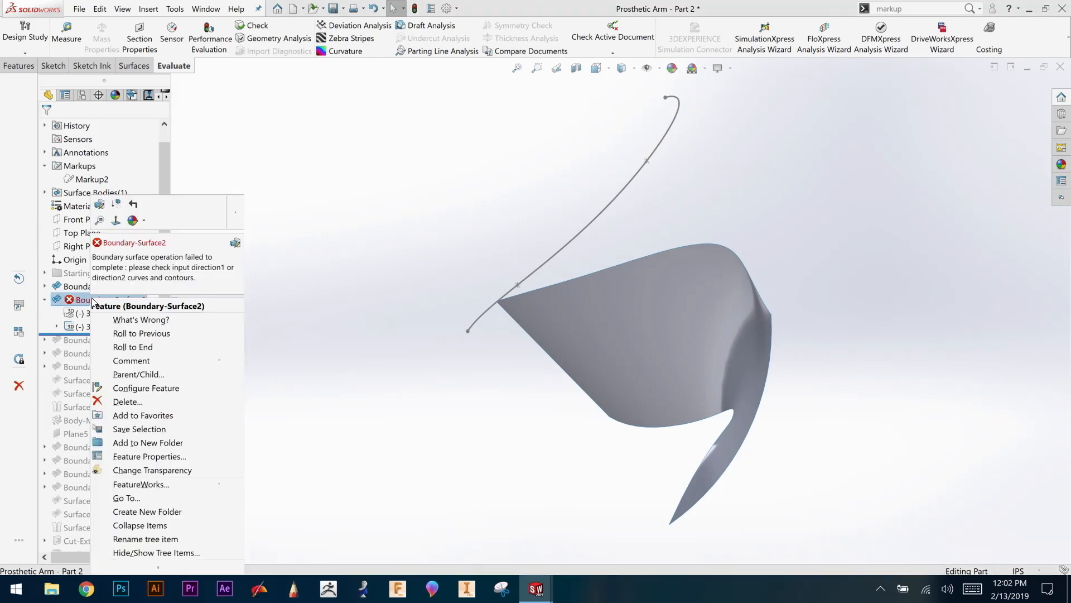
{"action": "left_click", "coordinate": [113, 205]}
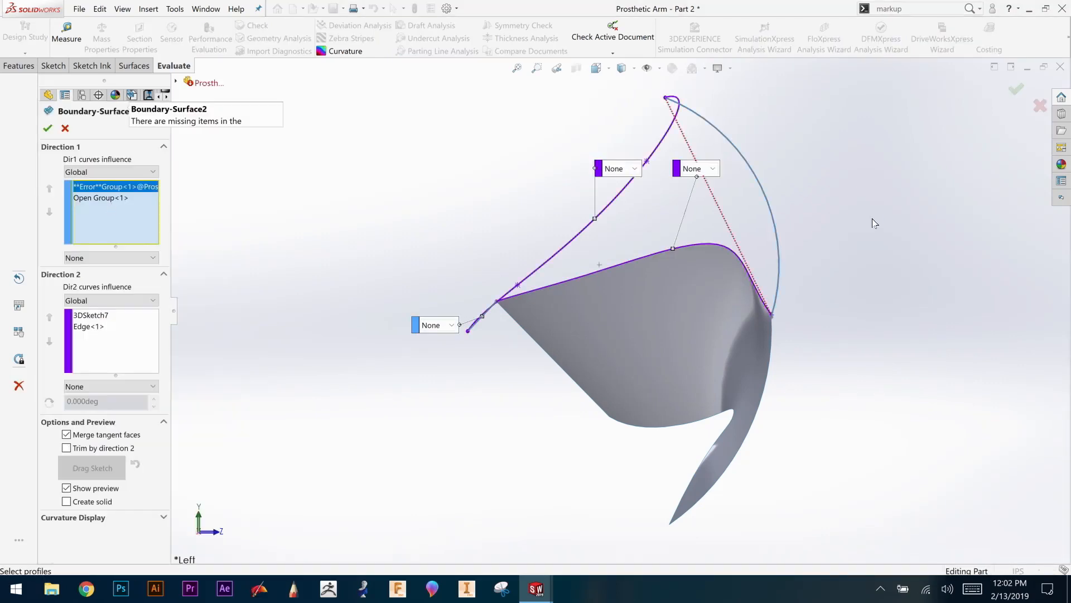
{"action": "middle_click_drag", "start_coordinate": [869, 235], "coordinate": [840, 251]}
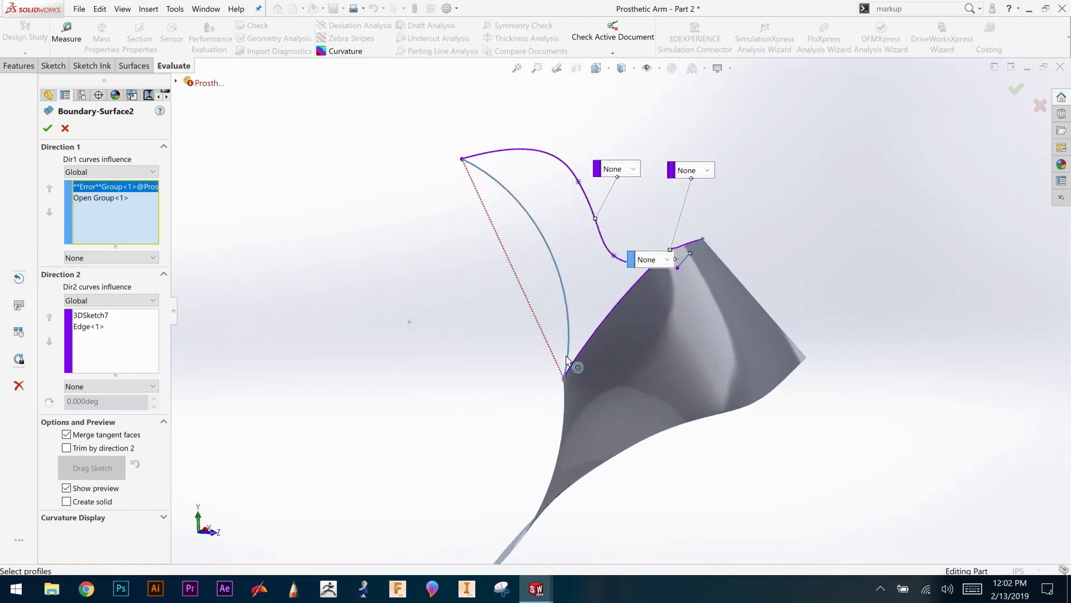
{"action": "right_click", "coordinate": [89, 190]}
{"action": "left_click", "coordinate": [132, 225]}
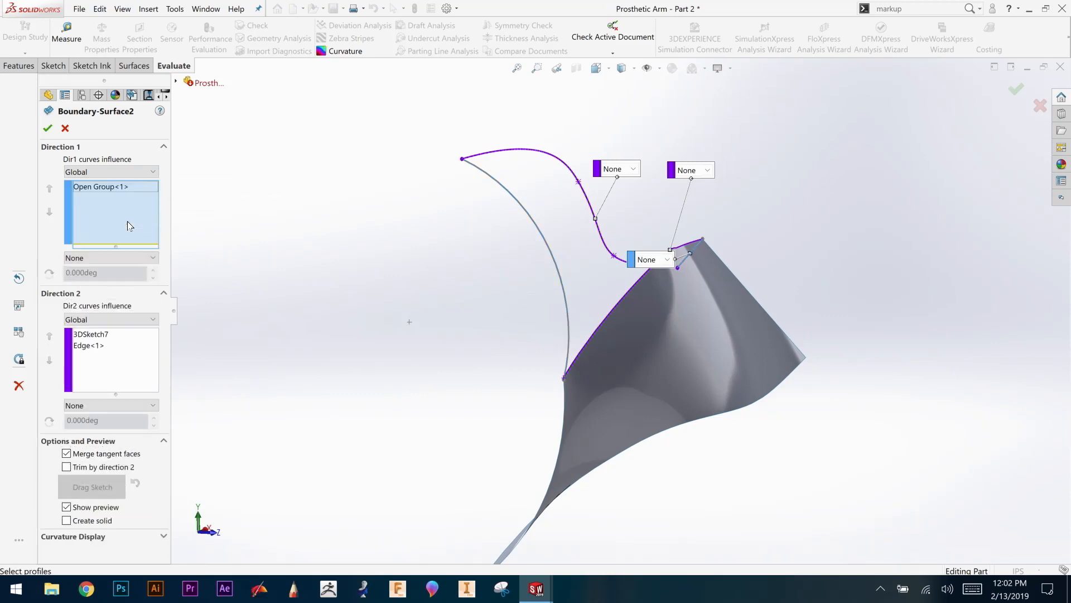
Step: Try twice to add the new arc as a Direction 1 curve, removing its entry each time
{"action": "left_click", "coordinate": [551, 258]}
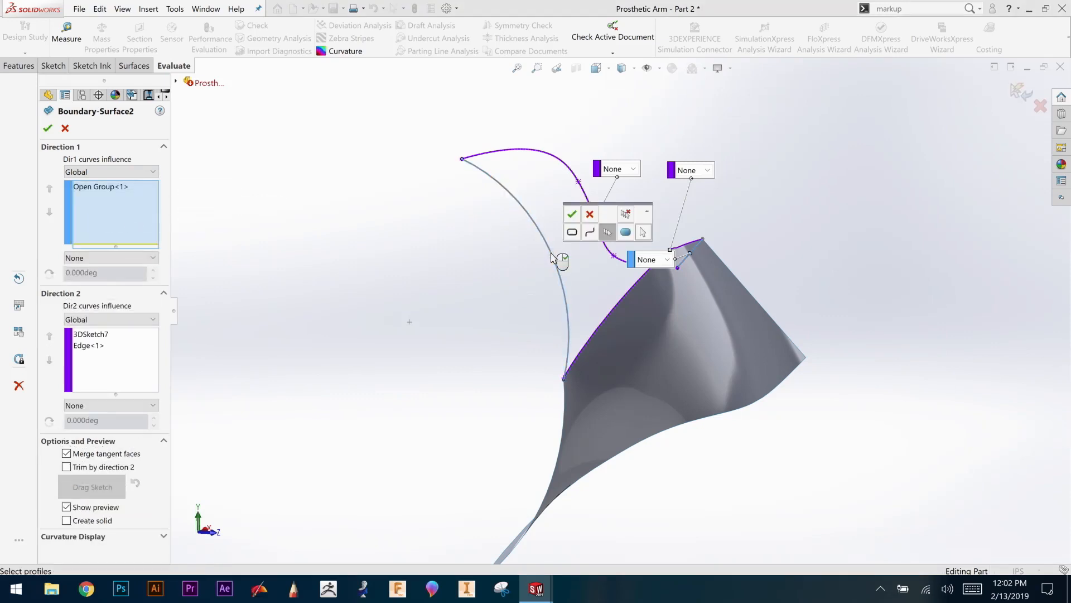
{"action": "left_click", "coordinate": [572, 215]}
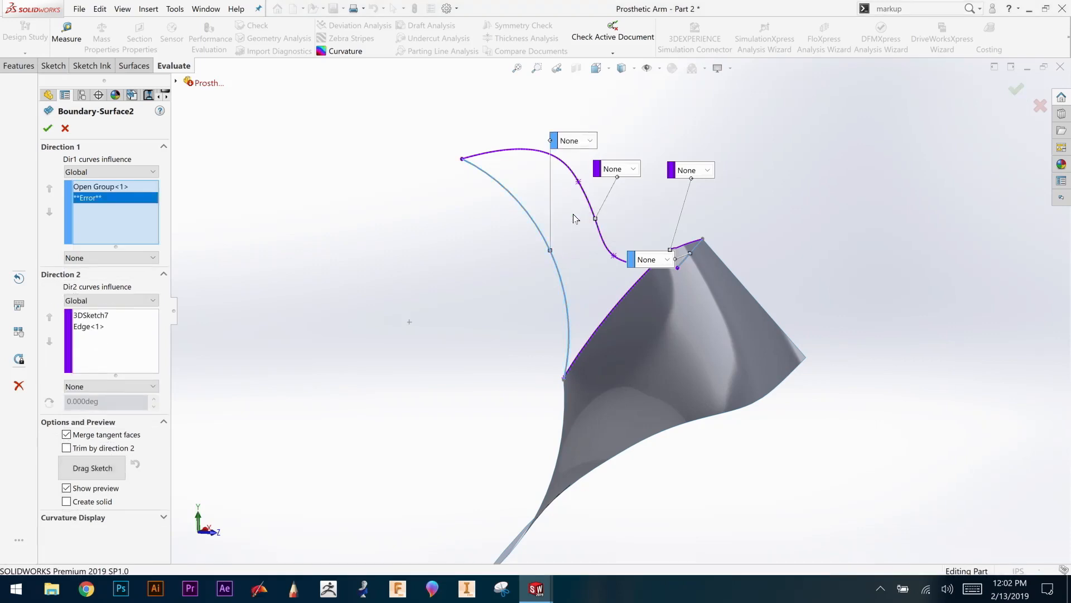
{"action": "right_click", "coordinate": [103, 199]}
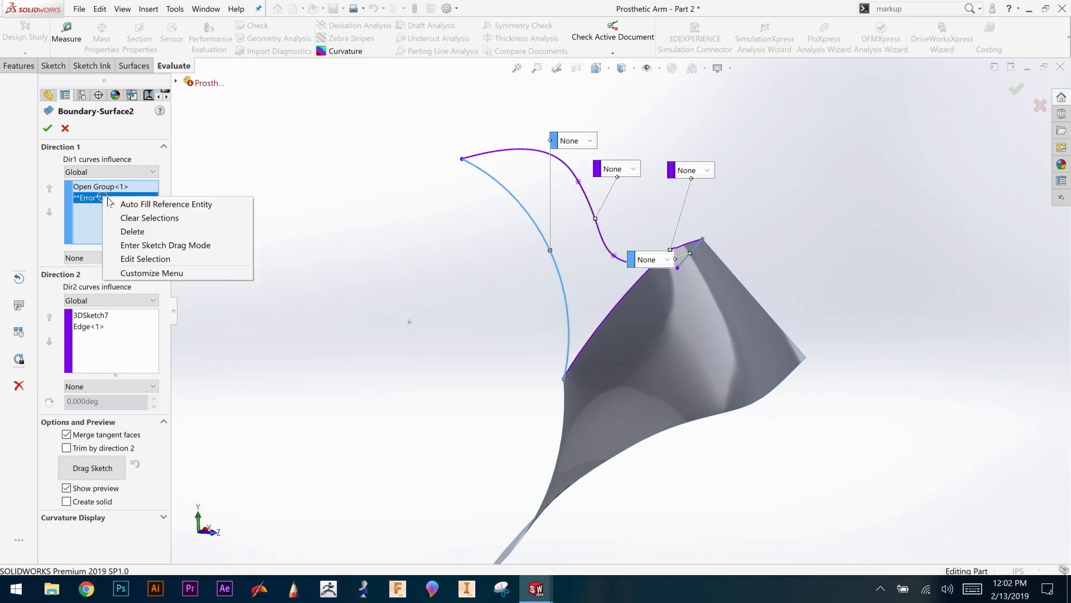
{"action": "left_click", "coordinate": [126, 232]}
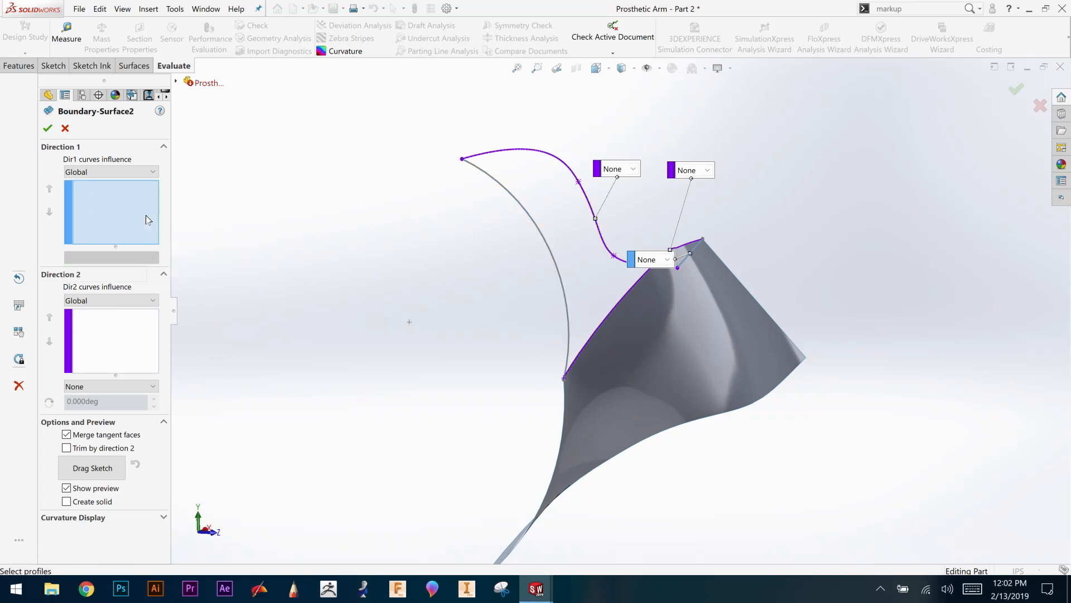
{"action": "left_click", "coordinate": [547, 243]}
{"action": "left_click", "coordinate": [568, 206]}
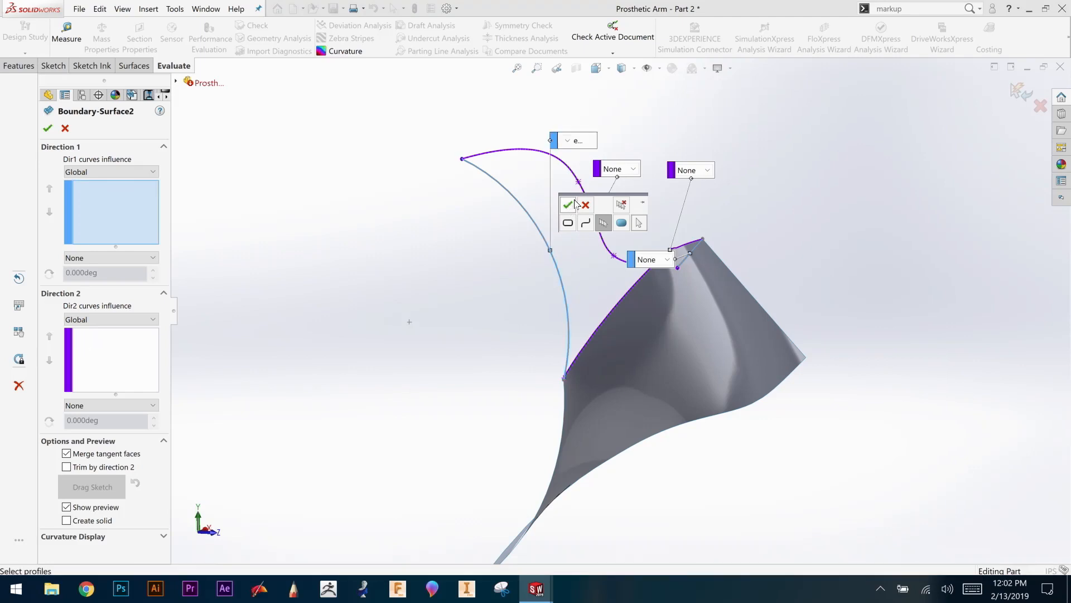
{"action": "right_click", "coordinate": [92, 199]}
{"action": "left_click", "coordinate": [132, 231]}
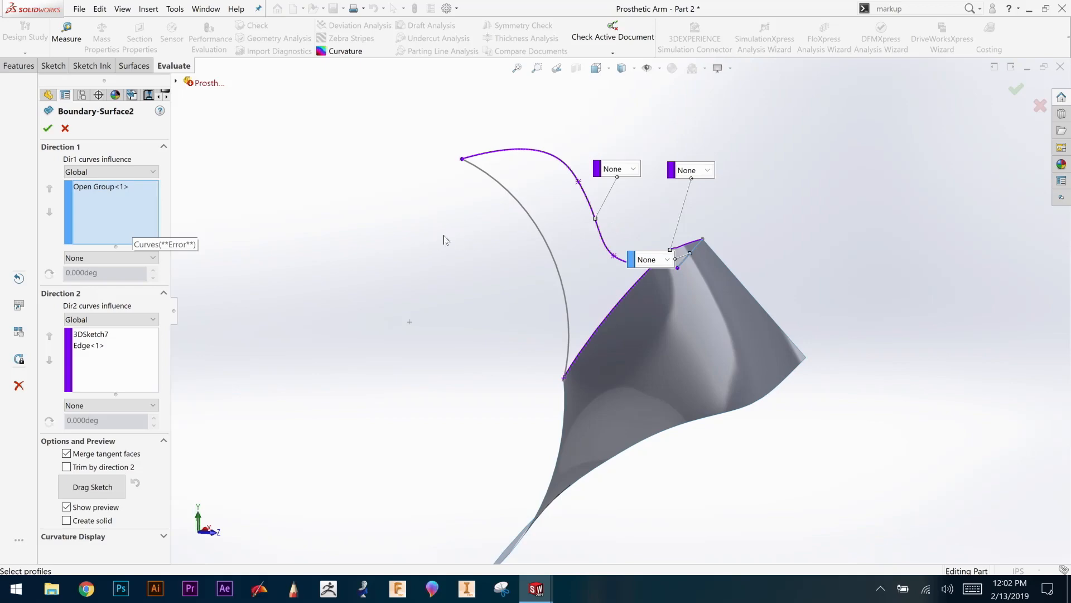
Step: Return to the left view and accept the Boundary-Surface2 edit with only the remaining open group in Direction 1
{"action": "key", "text": "space"}
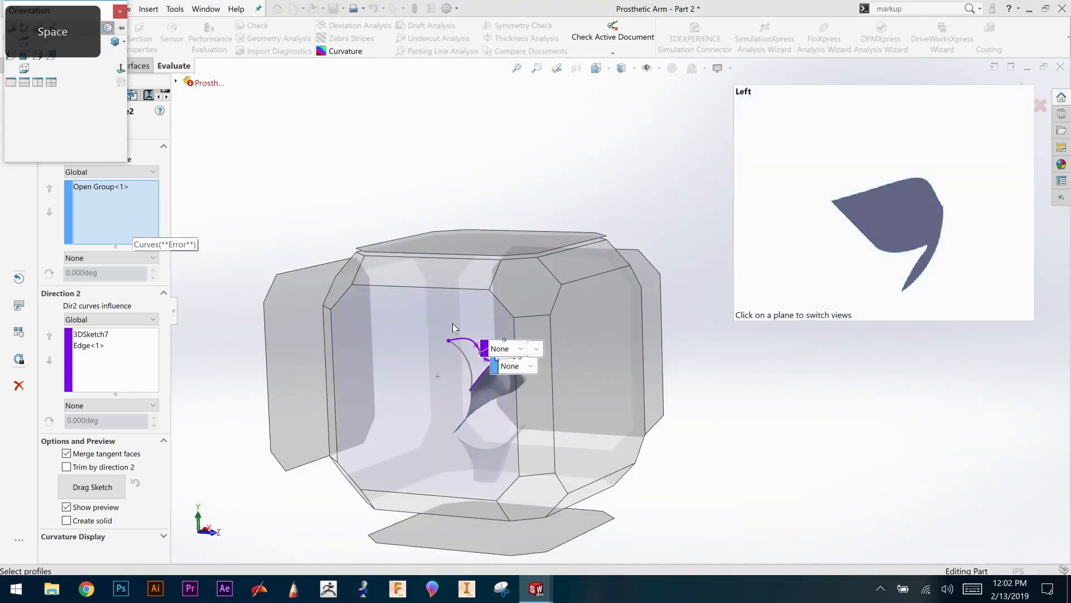
{"action": "left_click", "coordinate": [453, 323]}
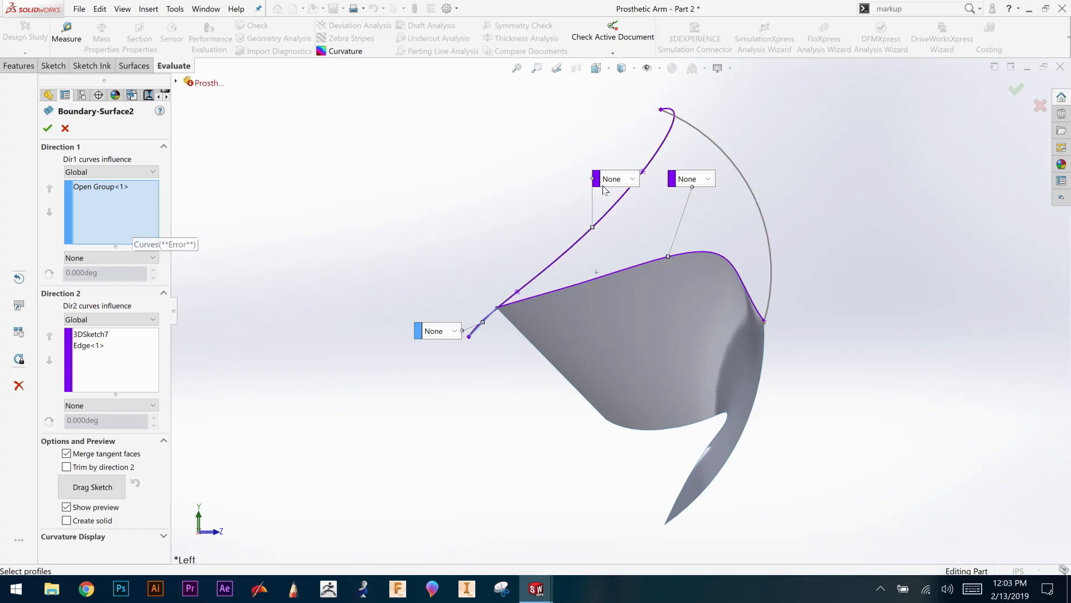
{"action": "left_click", "coordinate": [47, 128]}
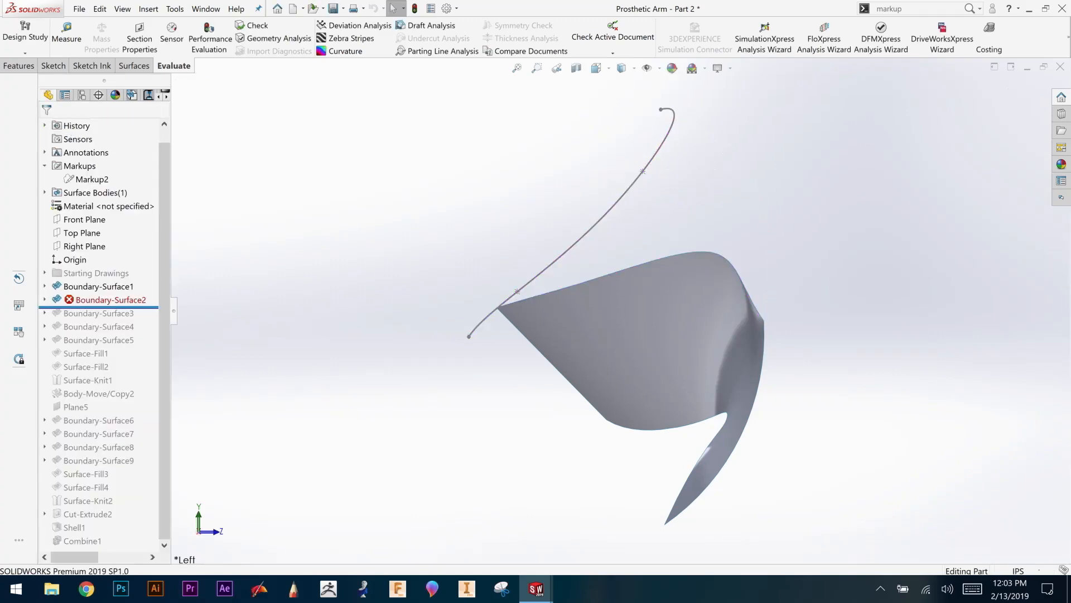
Step: Open 3DSketch8 under Boundary-Surface2 for editing
{"action": "right_click", "coordinate": [100, 301]}
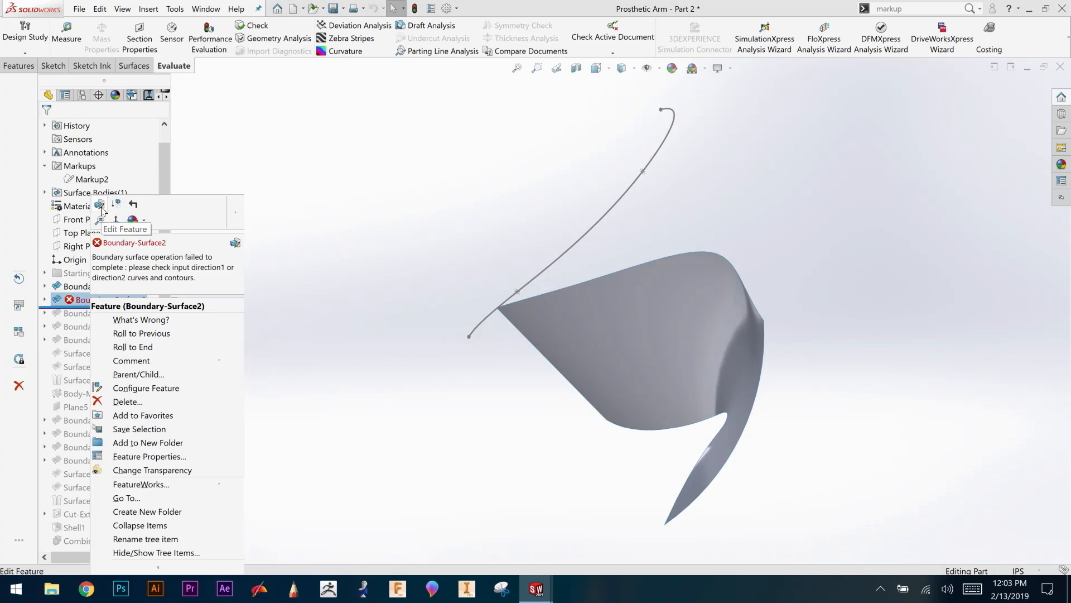
{"action": "left_click", "coordinate": [44, 300]}
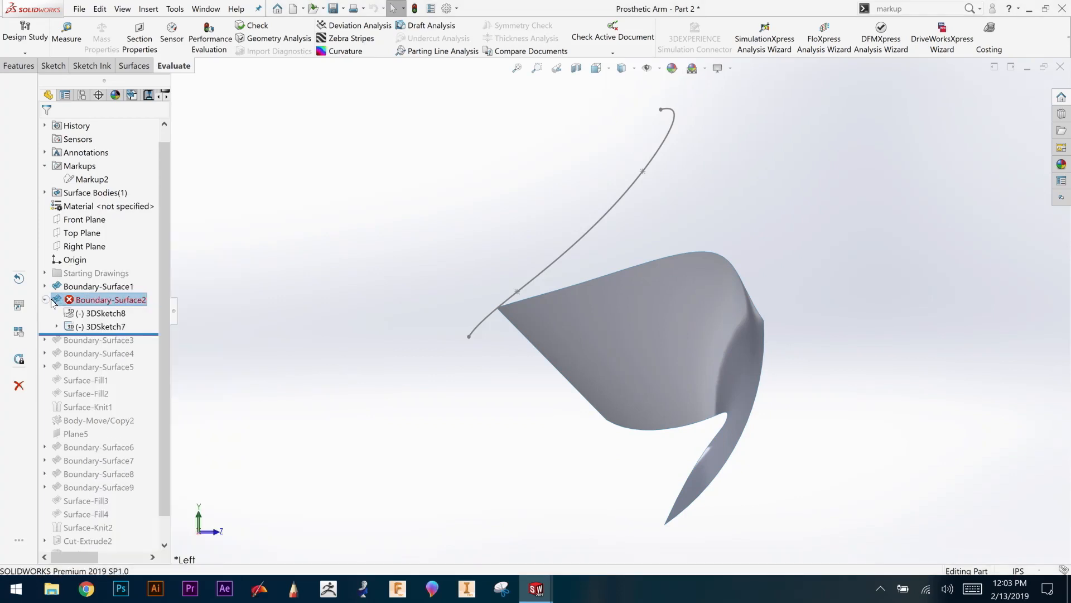
{"action": "right_click", "coordinate": [100, 313]}
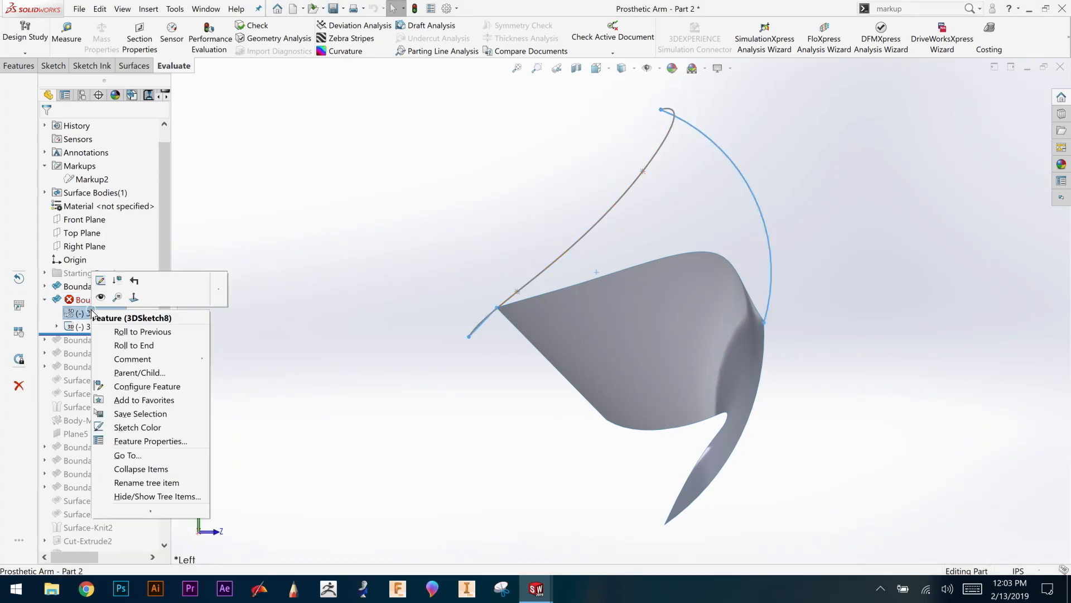
{"action": "left_click", "coordinate": [121, 279]}
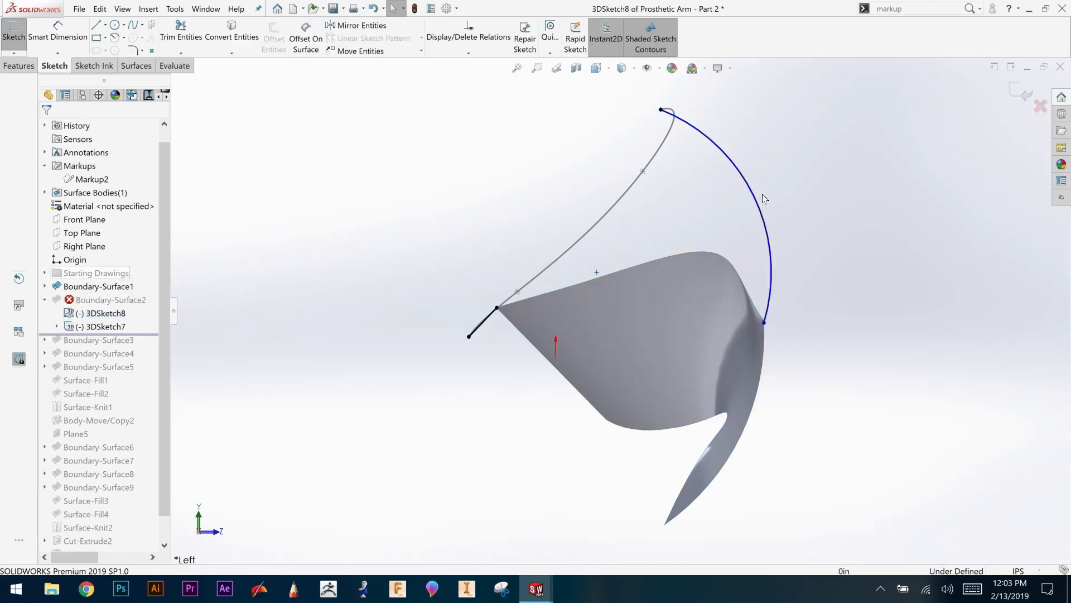
Step: Shift the existing arc's centre point and pull its lower end off the surface, and delete that arc from the sketch
{"action": "left_click", "coordinate": [596, 274]}
{"action": "mouse_move", "coordinate": [571, 279]}
{"action": "left_mouse_down"}
{"action": "mouse_move", "coordinate": [594, 287]}
{"action": "mouse_move", "coordinate": [577, 282]}
{"action": "left_mouse_up"}
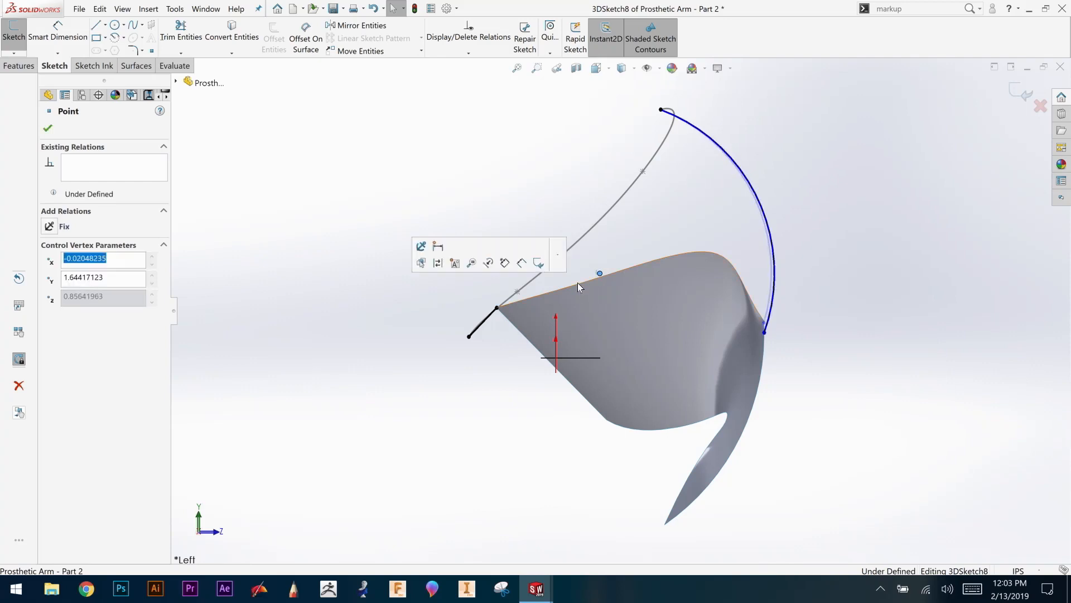
{"action": "left_click", "coordinate": [513, 194]}
{"action": "left_click_drag", "start_coordinate": [755, 210], "coordinate": [737, 216]}
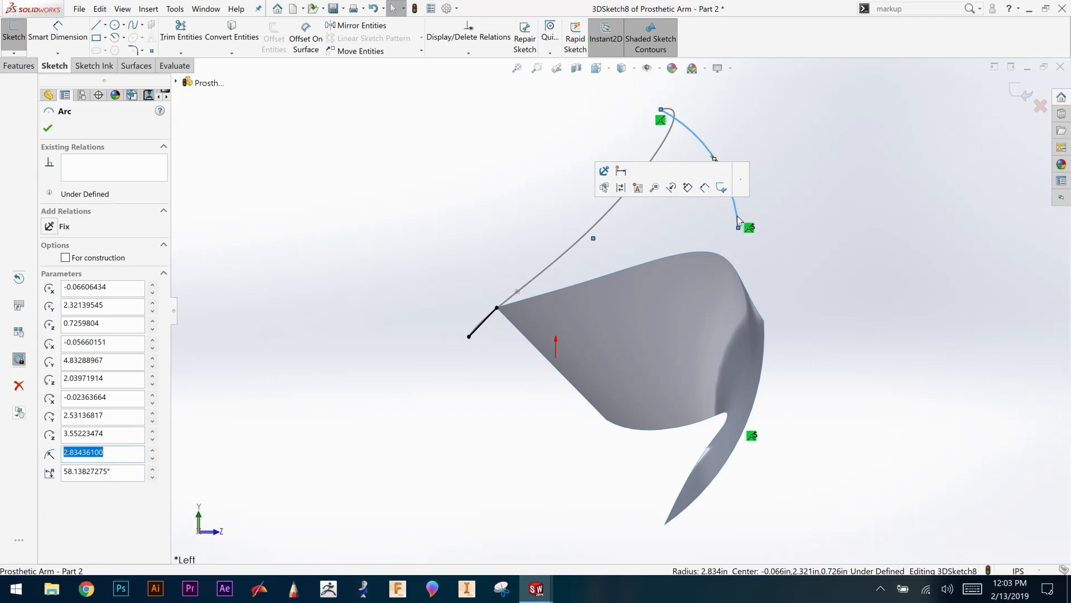
{"action": "left_click", "coordinate": [19, 385]}
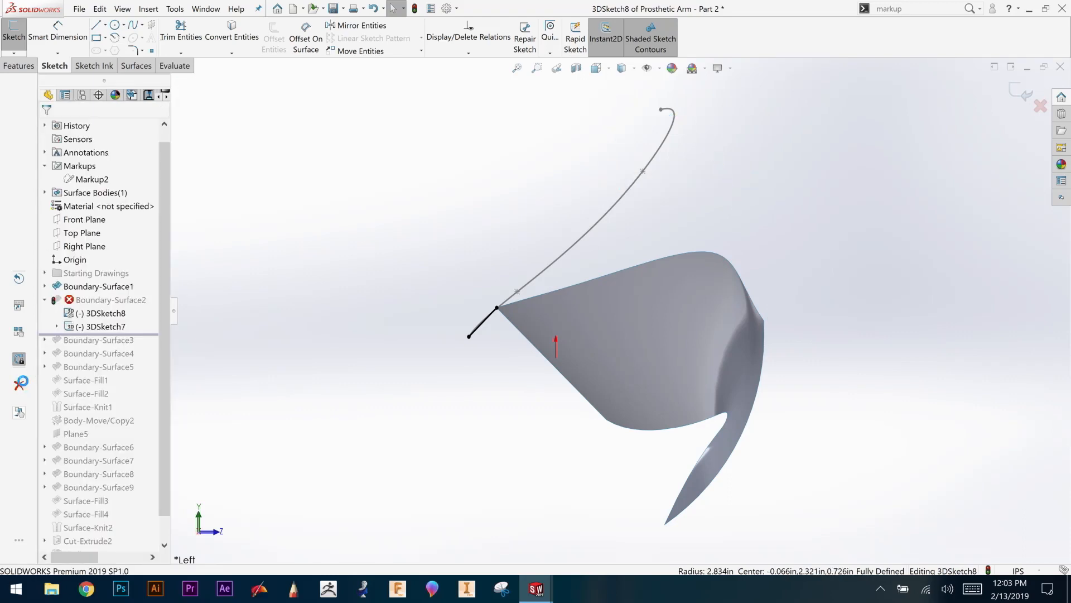
Step: Draw a 3 Point Arc of about 3.7 in radius from the spline's upper endpoint to the rear corner of Boundary-Surface1
{"action": "left_click", "coordinate": [122, 39]}
{"action": "left_click", "coordinate": [142, 80]}
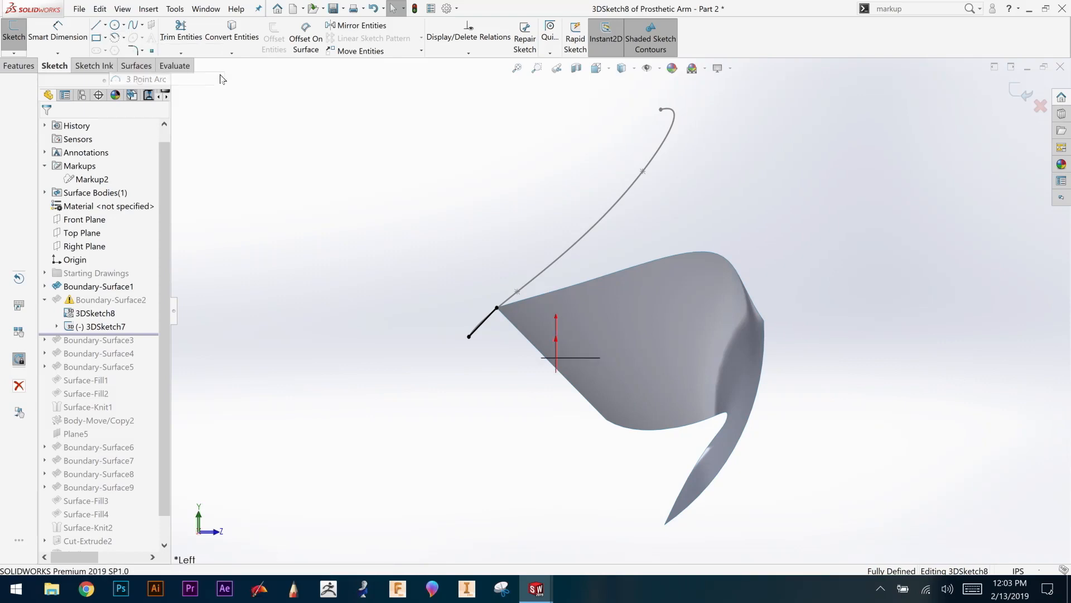
{"action": "left_click", "coordinate": [663, 110]}
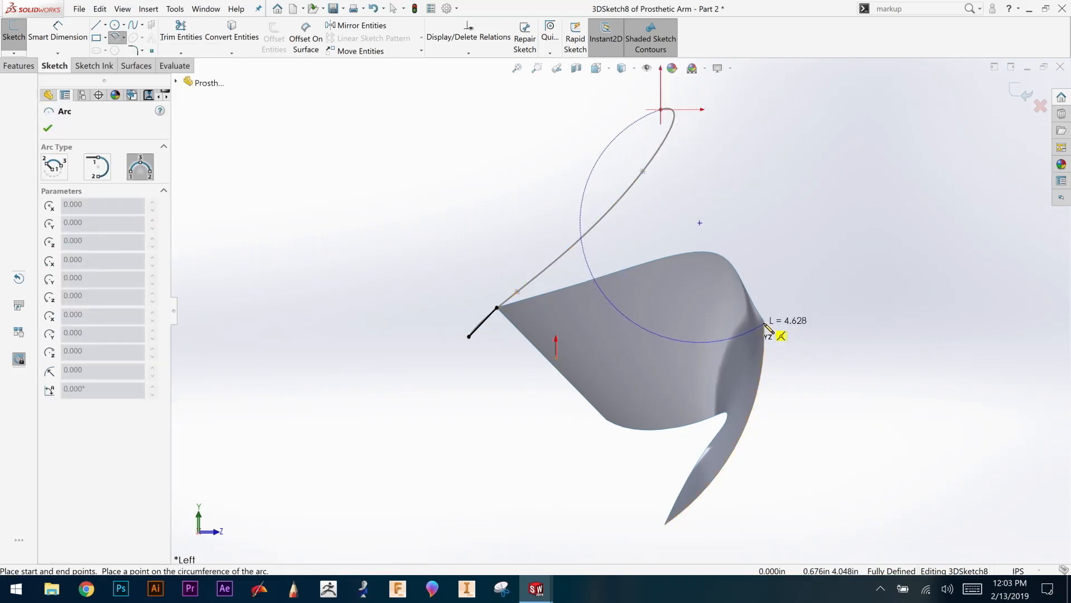
{"action": "left_click", "coordinate": [763, 321]}
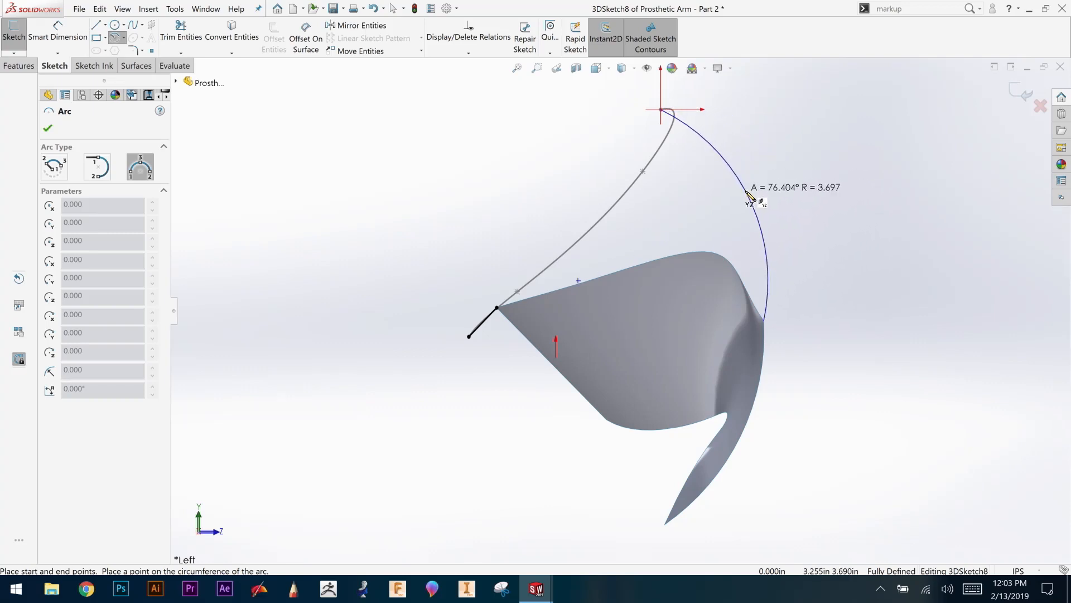
{"action": "left_click", "coordinate": [749, 195]}
{"action": "left_click", "coordinate": [48, 128]}
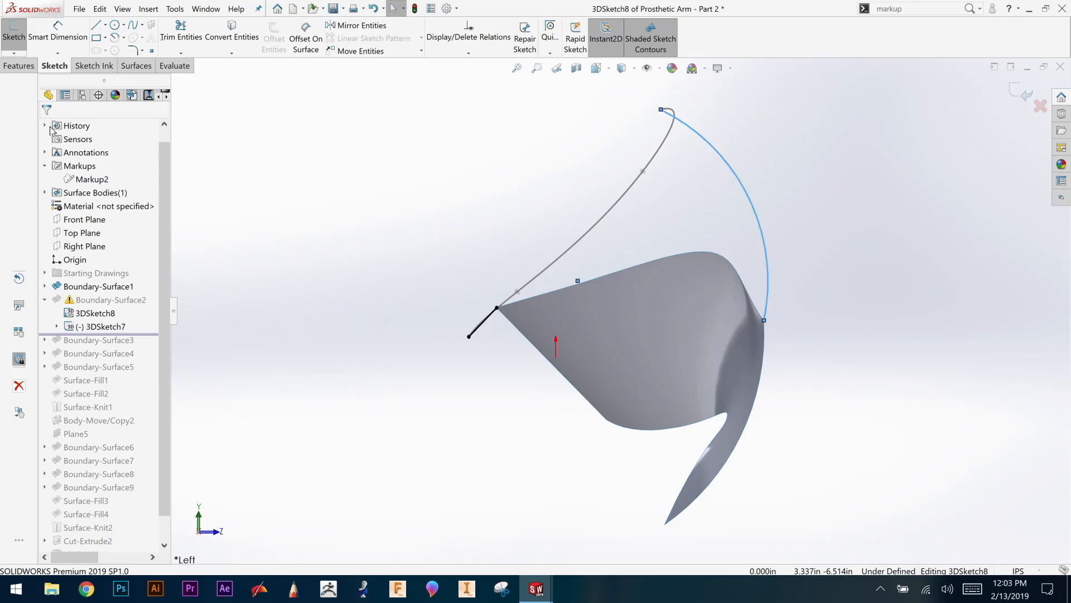
Step: Exit 3DSketch8, choose to stop and repair the failing feature, and dismiss the error report
{"action": "left_click", "coordinate": [1022, 94]}
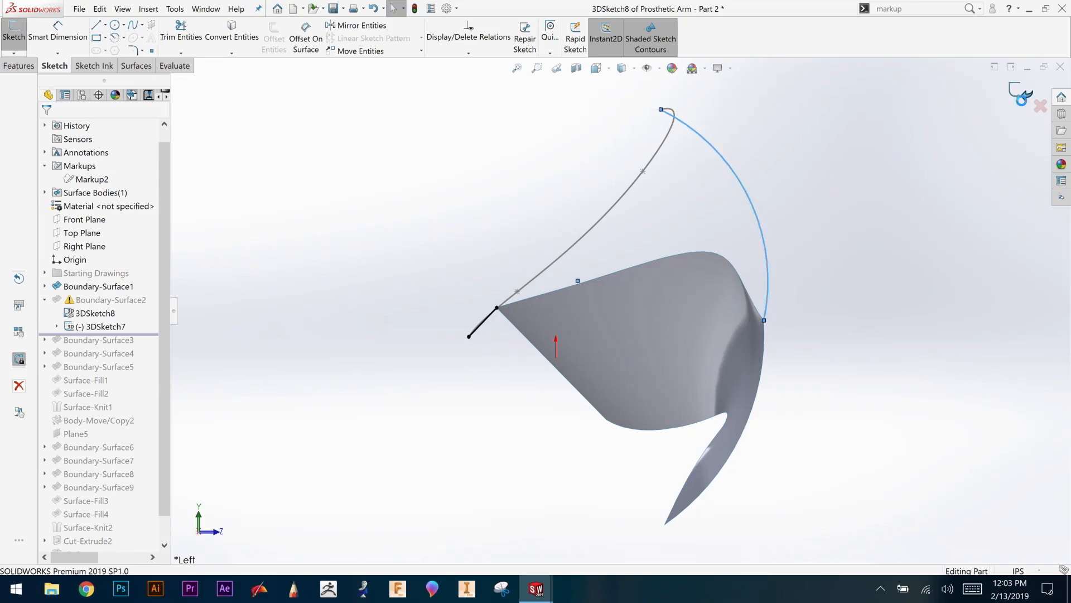
{"action": "left_click", "coordinate": [674, 301]}
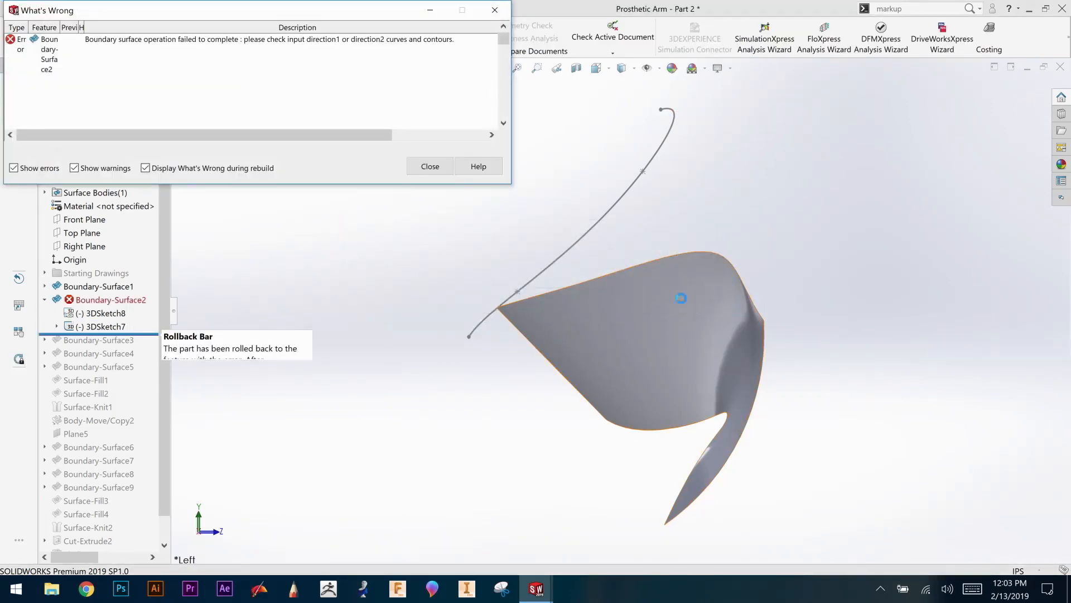
{"action": "left_click", "coordinate": [423, 167]}
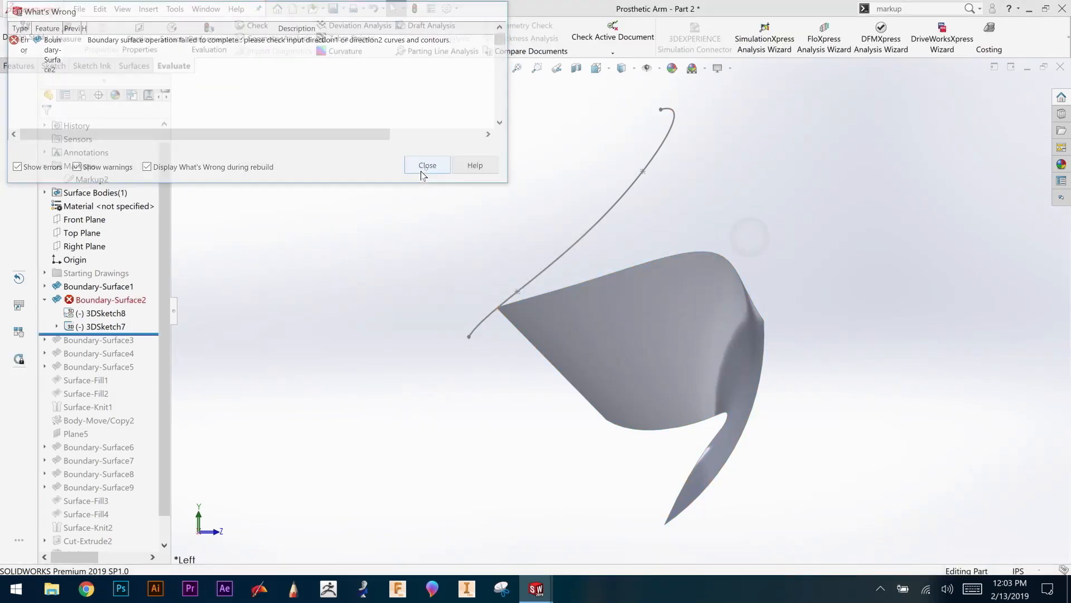
Step: Edit the Boundary-Surface2 feature and remove the errored group from its Direction 1 curves
{"action": "right_click", "coordinate": [94, 302]}
{"action": "left_click", "coordinate": [103, 203]}
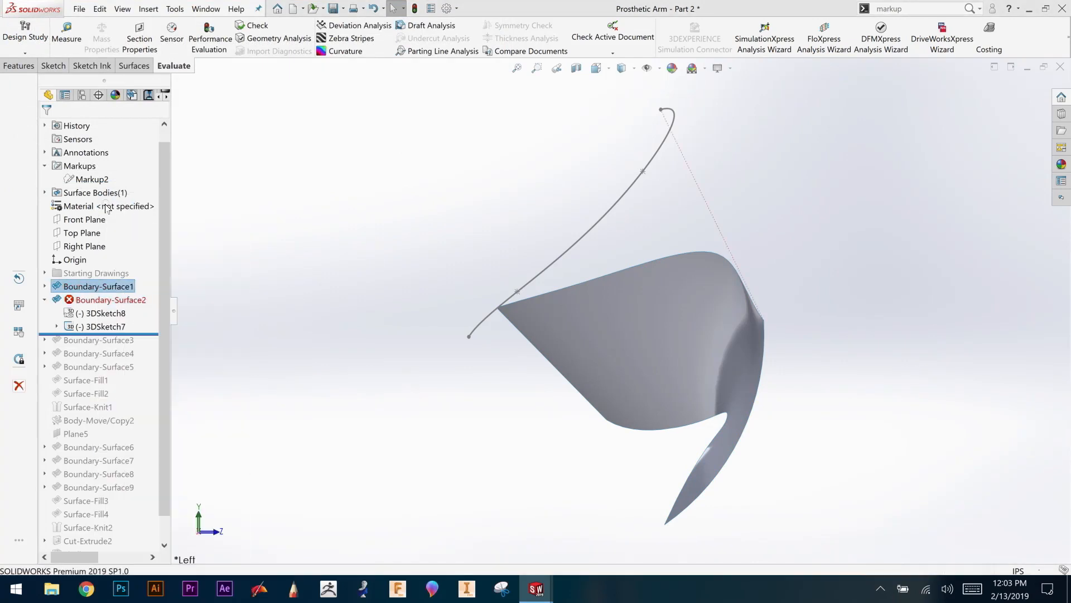
{"action": "middle_click_drag", "start_coordinate": [889, 296], "coordinate": [742, 258]}
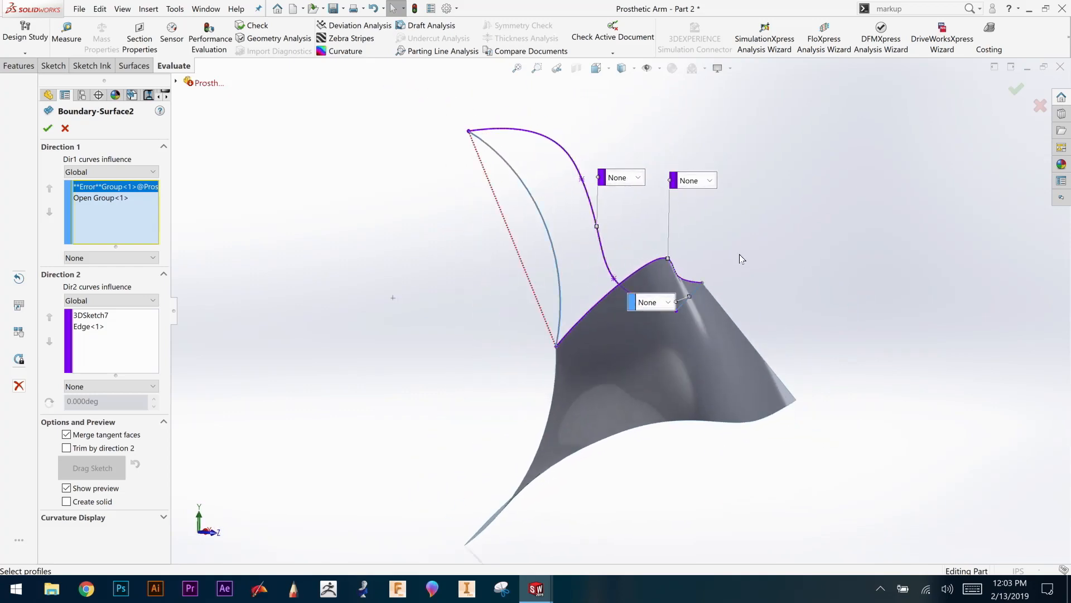
{"action": "right_click", "coordinate": [105, 190]}
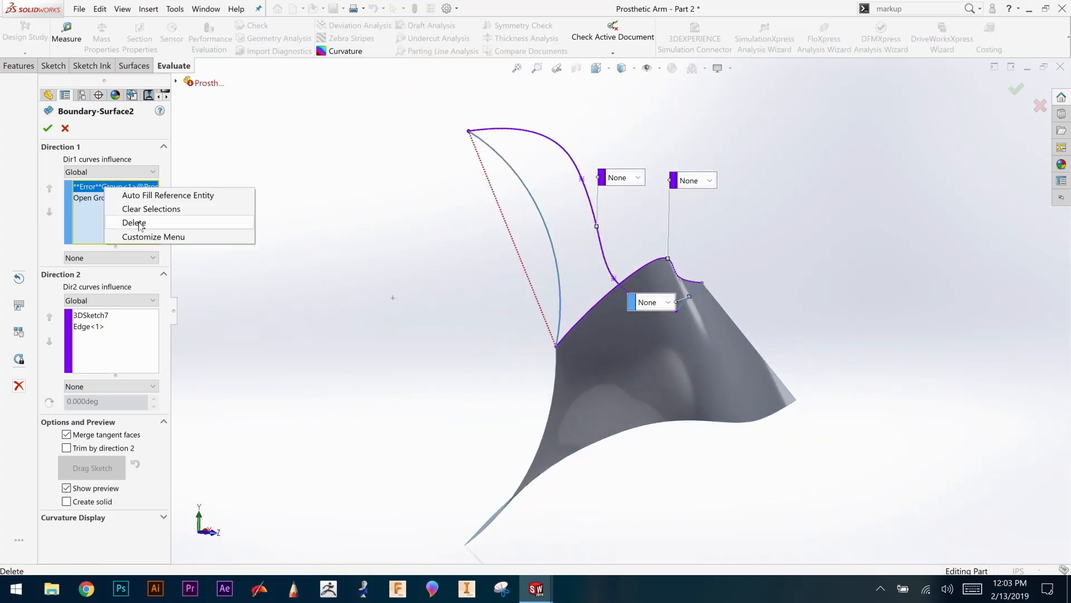
{"action": "left_click", "coordinate": [102, 222]}
Step: Add the new arc as an open group in Direction 1 and accept the Boundary-Surface2 edit
{"action": "left_click", "coordinate": [551, 230]}
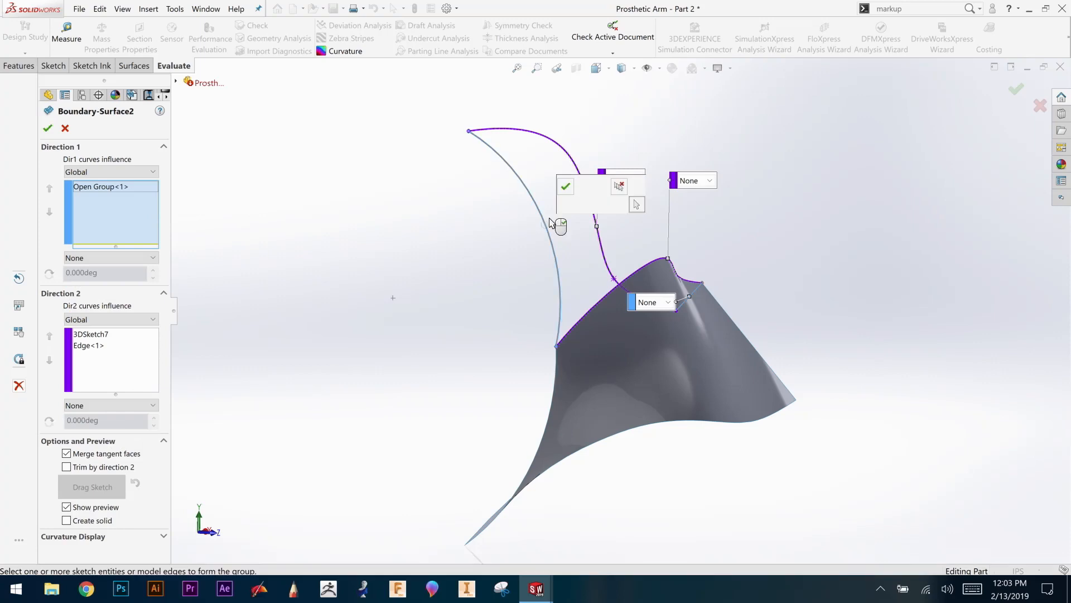
{"action": "left_click", "coordinate": [570, 184]}
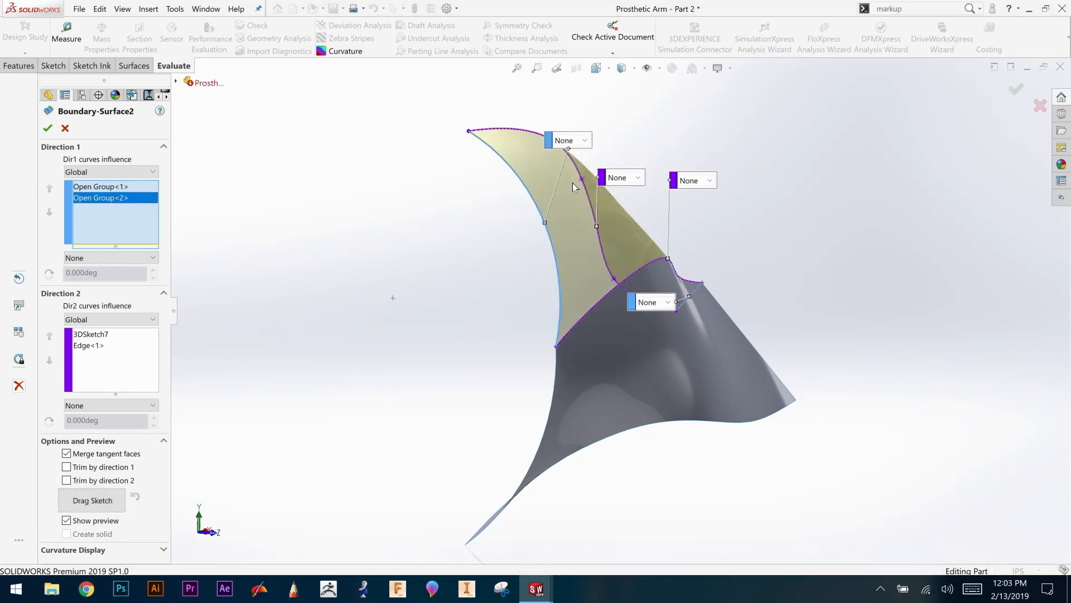
{"action": "left_click", "coordinate": [49, 130]}
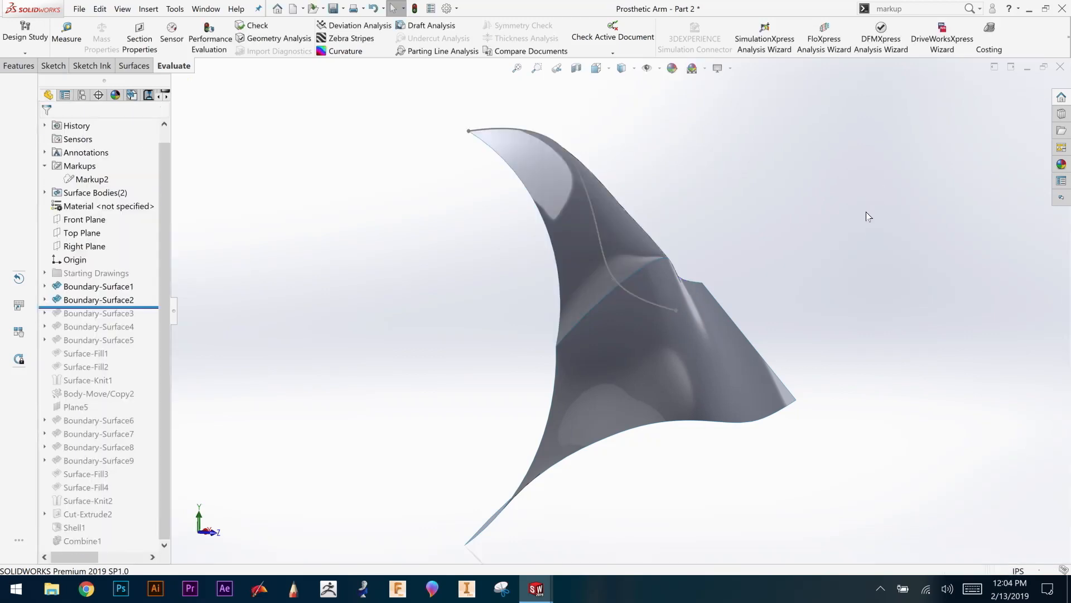
Step: Roll the feature history forward past Boundary-Surface3 and Boundary-Surface4
{"action": "middle_click_drag", "start_coordinate": [823, 291], "coordinate": [805, 306]}
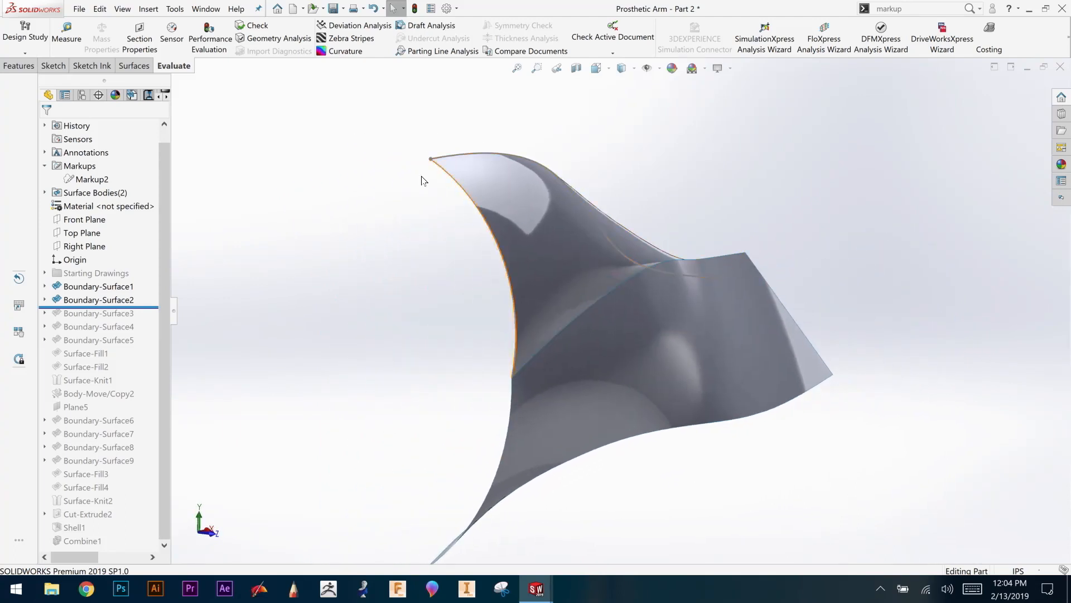
{"action": "left_click", "coordinate": [155, 307]}
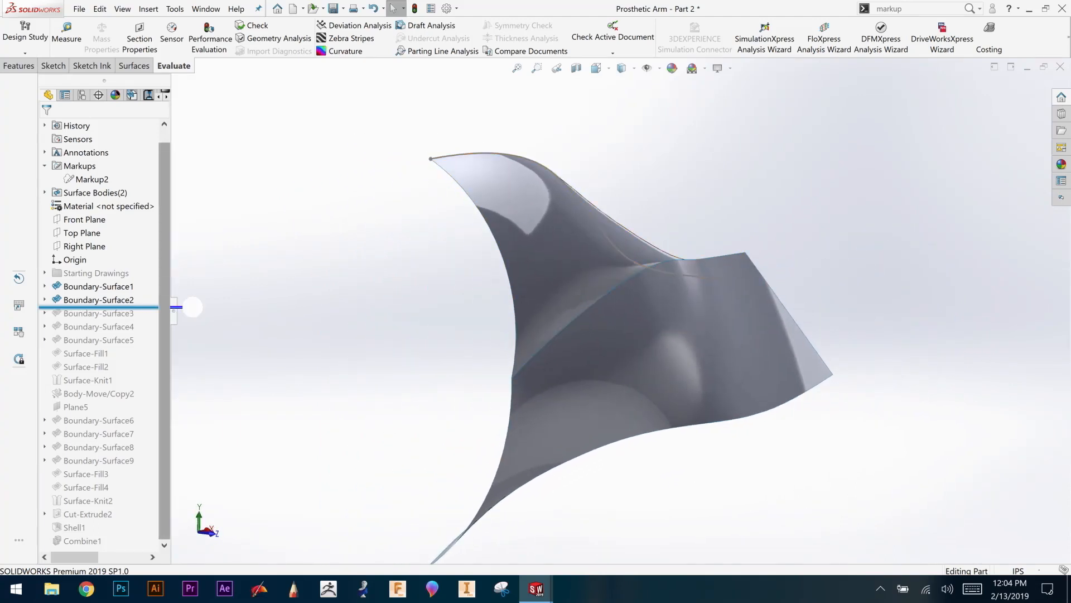
{"action": "left_click_drag", "start_coordinate": [193, 307], "coordinate": [193, 320]}
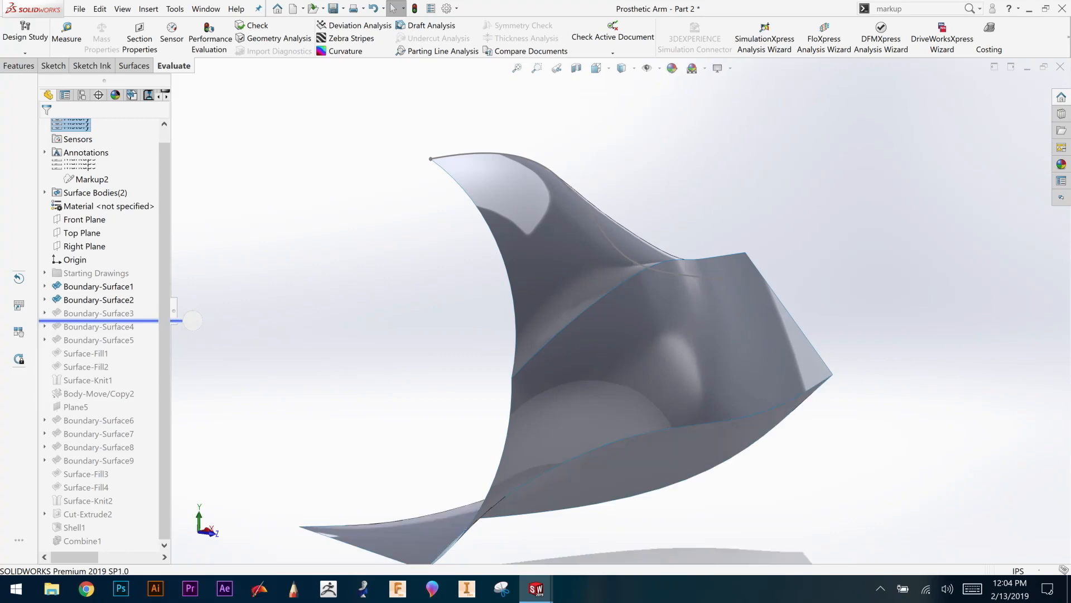
{"action": "left_click_drag", "start_coordinate": [193, 321], "coordinate": [192, 333]}
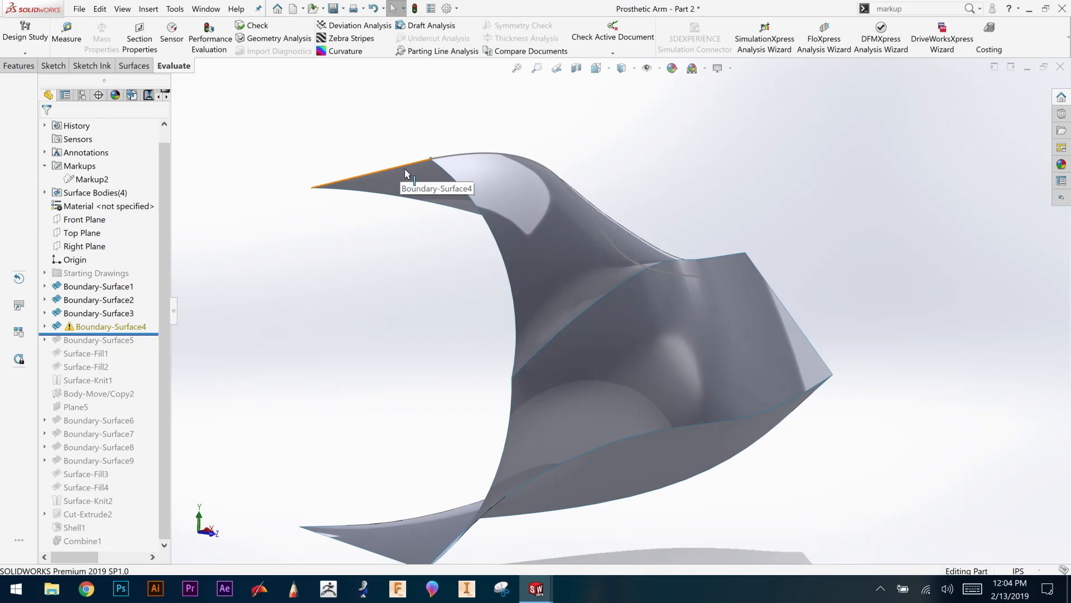
Step: Open 3DSketch13 under Boundary-Surface4 for editing
{"action": "key", "text": "super+a"}
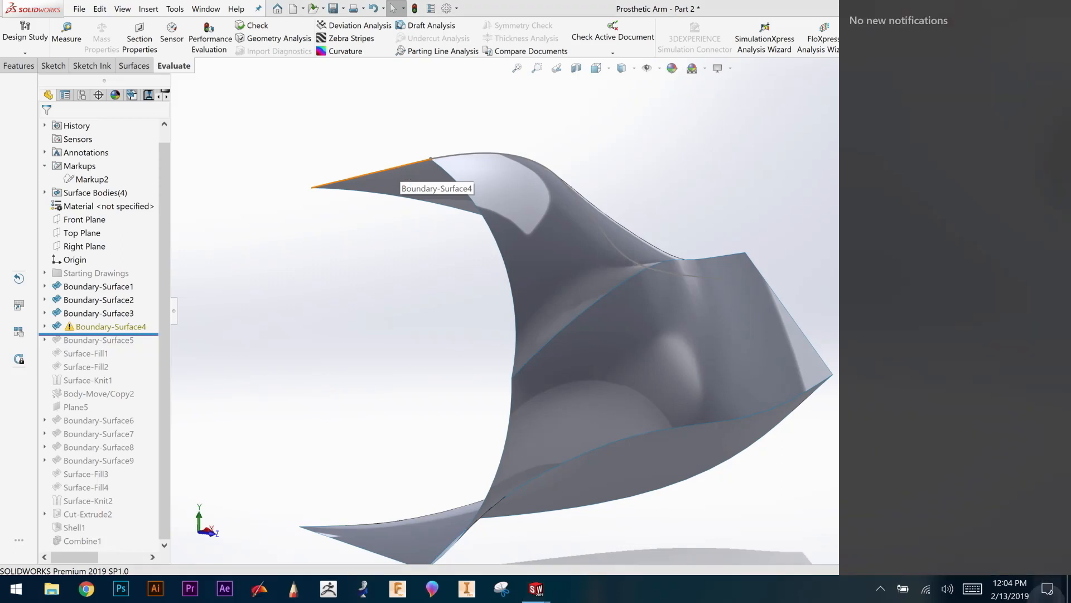
{"action": "left_click", "coordinate": [46, 327]}
{"action": "left_click", "coordinate": [46, 327]}
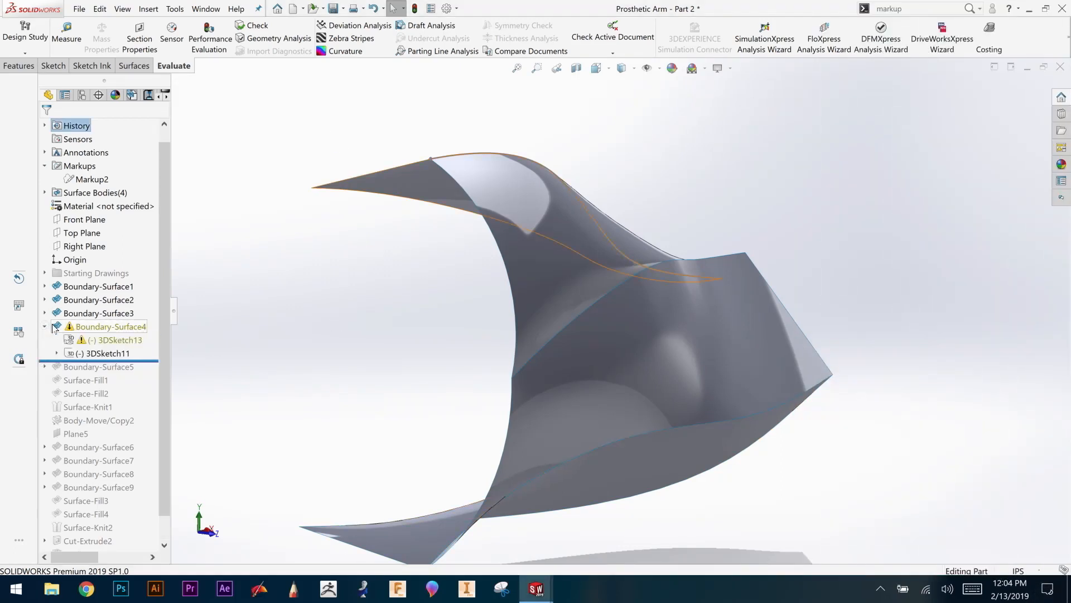
{"action": "right_click", "coordinate": [112, 343]}
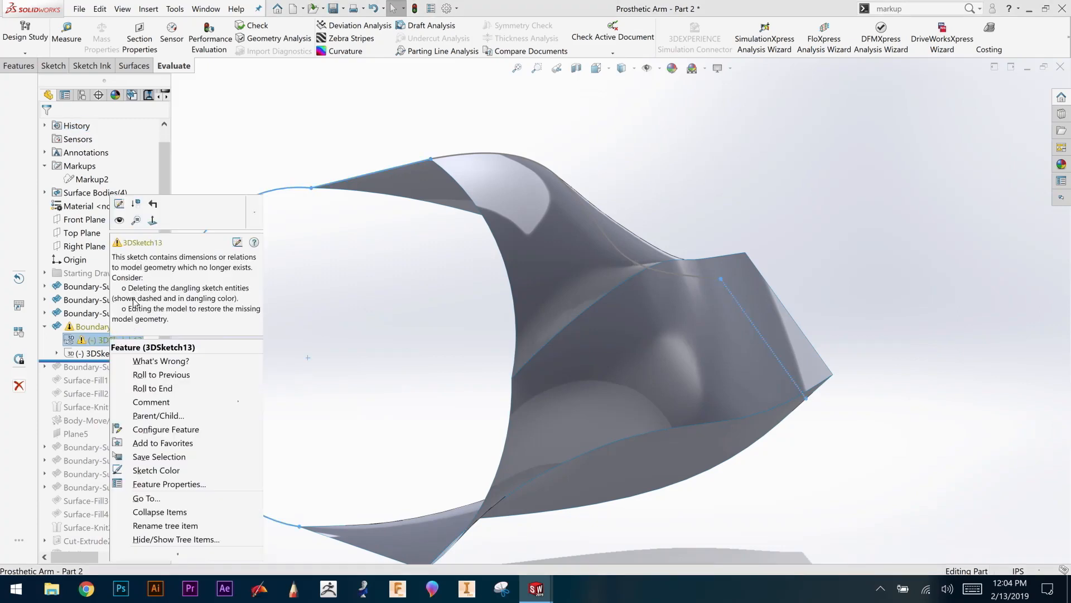
{"action": "left_click", "coordinate": [120, 210]}
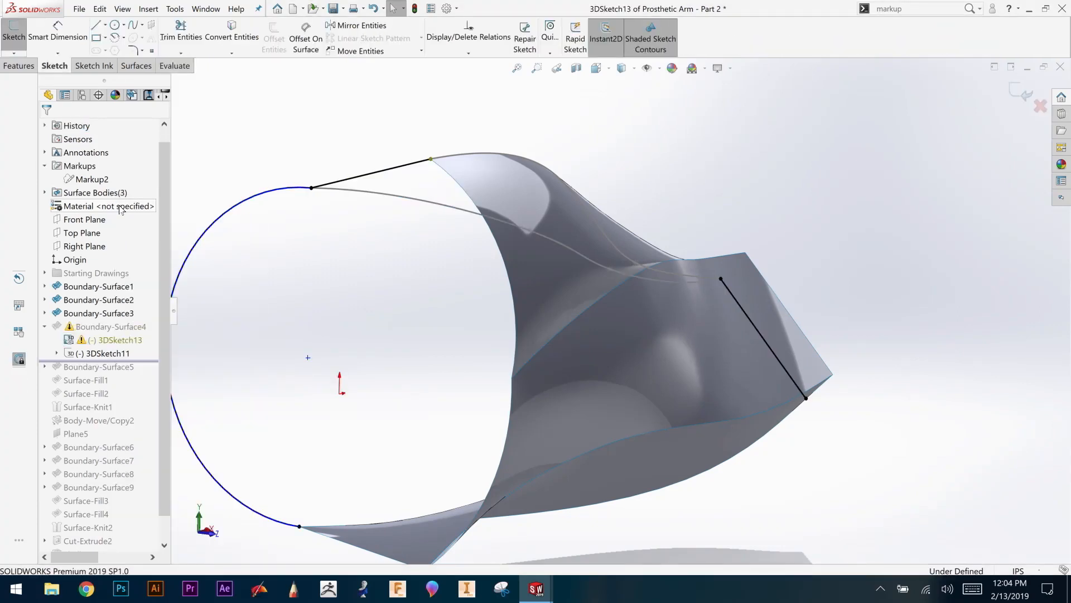
Step: Delete the straight line joining the large arc's upper end to the tip of Boundary-Surface2
{"action": "key", "text": "space"}
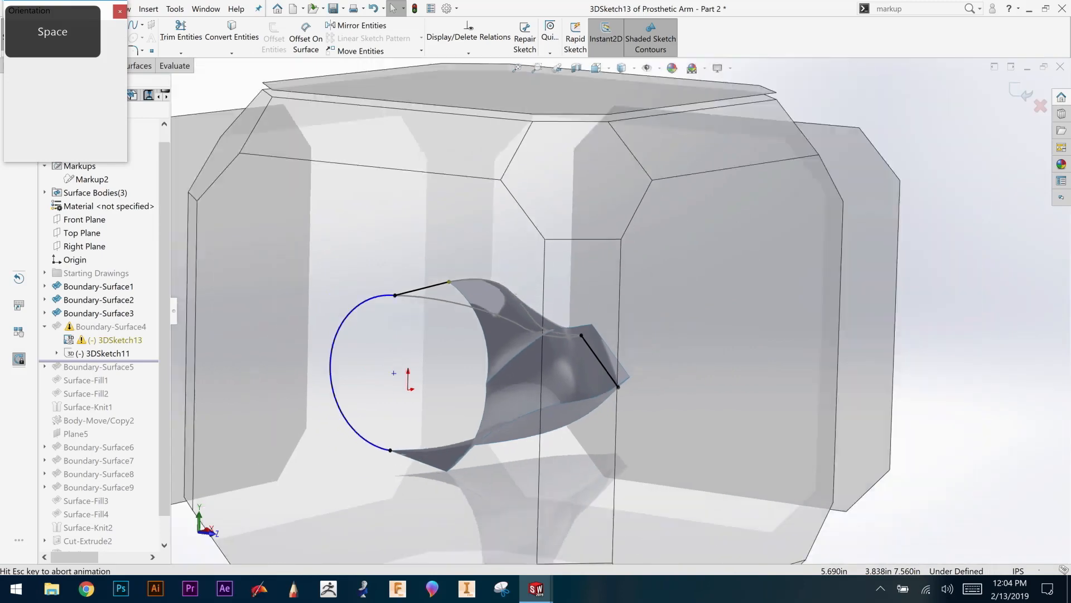
{"action": "left_click", "coordinate": [419, 316]}
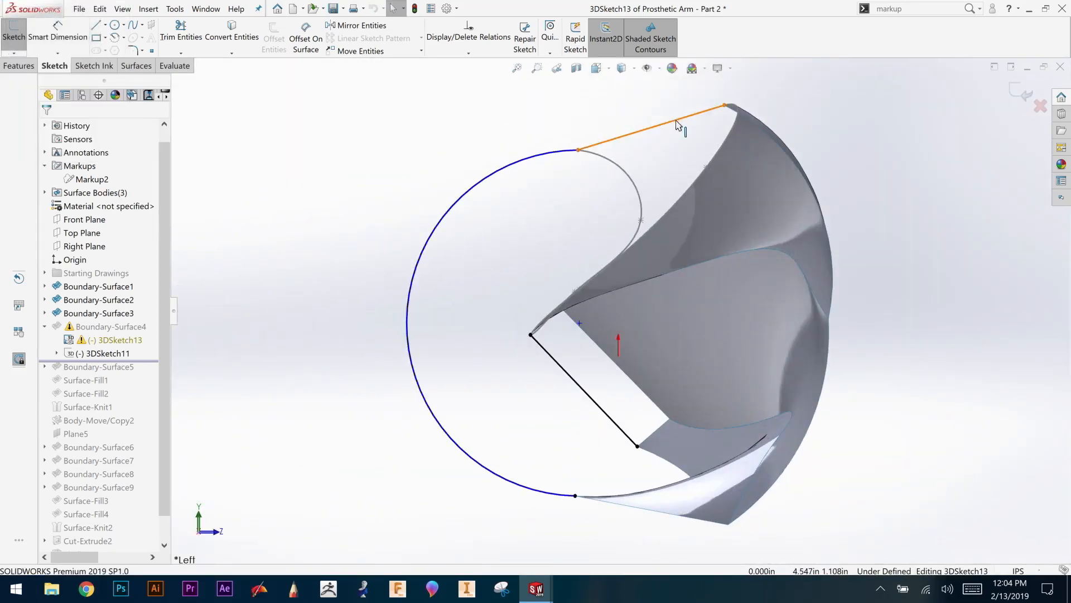
{"action": "left_click", "coordinate": [679, 125]}
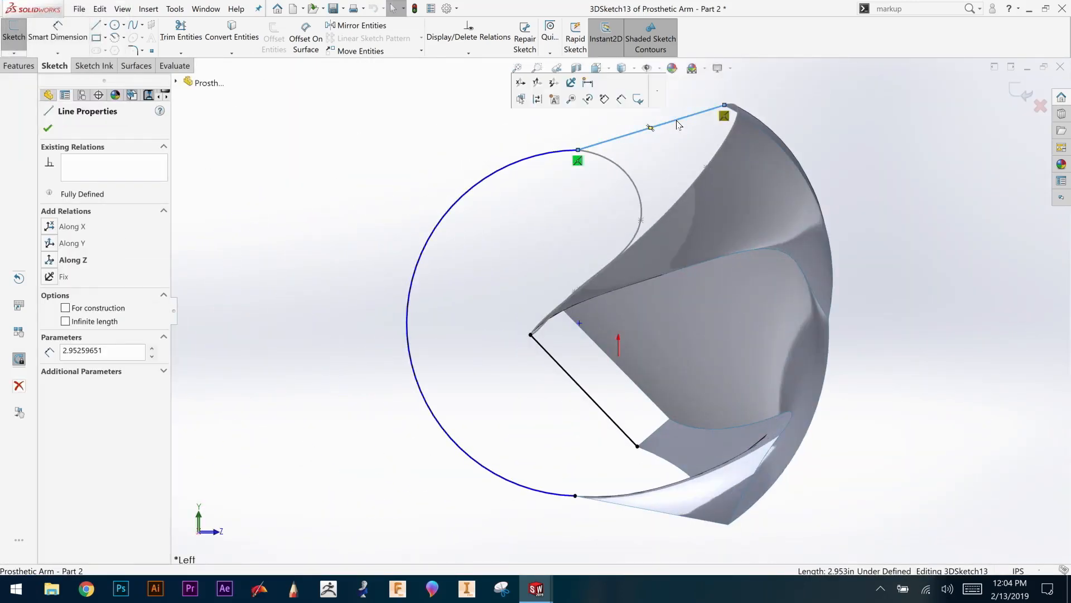
{"action": "left_click", "coordinate": [19, 387]}
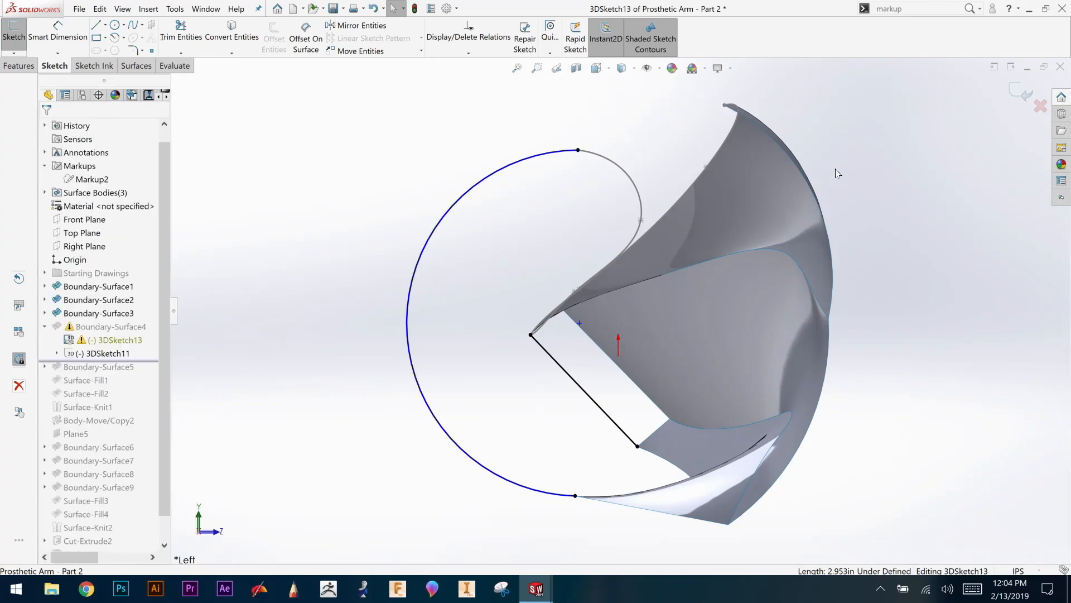
Step: Draw a three-point arc of about 2.74 in radius from the tip of Boundary-Surface2 to the large arc's upper end
{"action": "middle_click_drag", "start_coordinate": [863, 165], "coordinate": [826, 185], "text": "ctrl"}
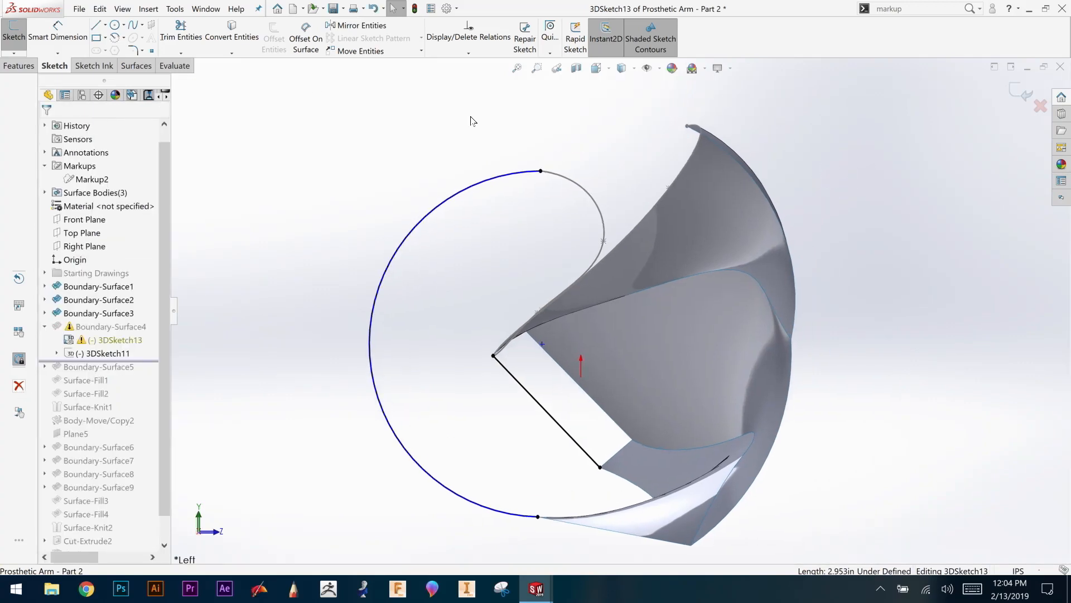
{"action": "left_click", "coordinate": [124, 38]}
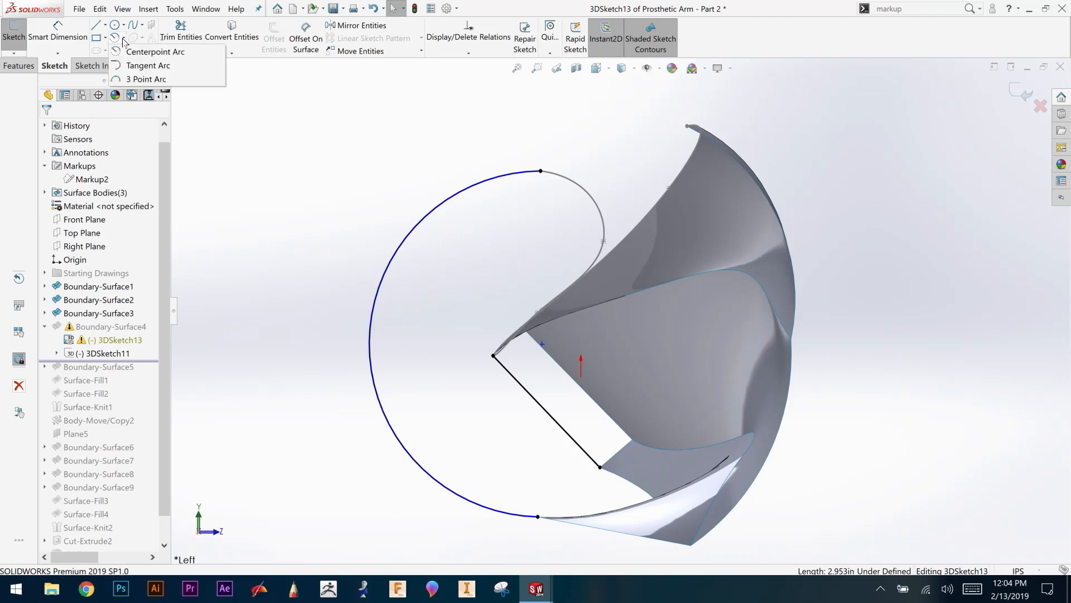
{"action": "left_click", "coordinate": [158, 78]}
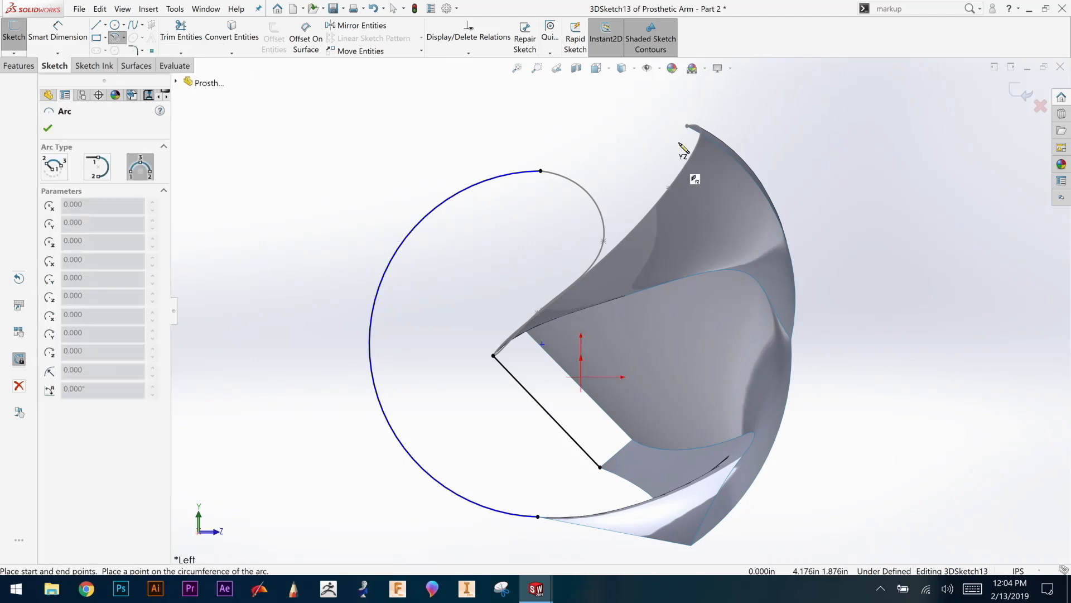
{"action": "left_click", "coordinate": [687, 126]}
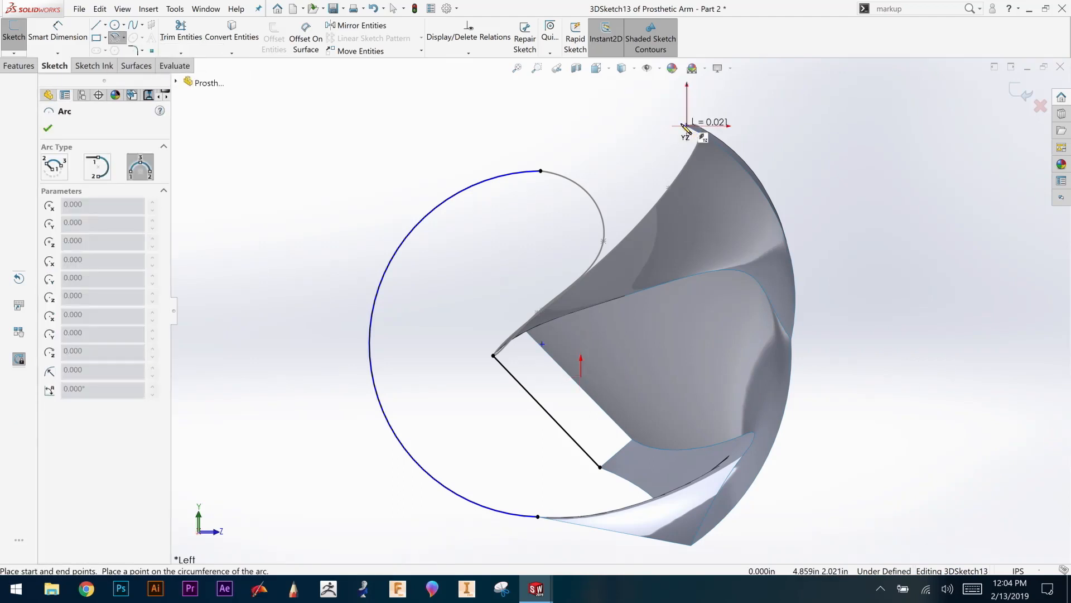
{"action": "left_click", "coordinate": [540, 171]}
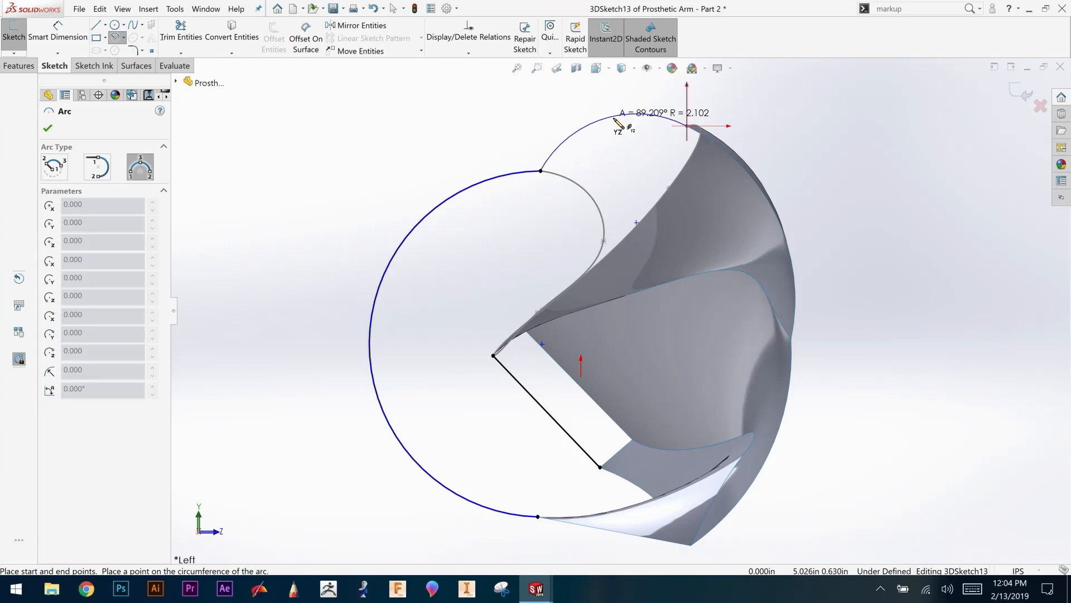
{"action": "left_click", "coordinate": [608, 127]}
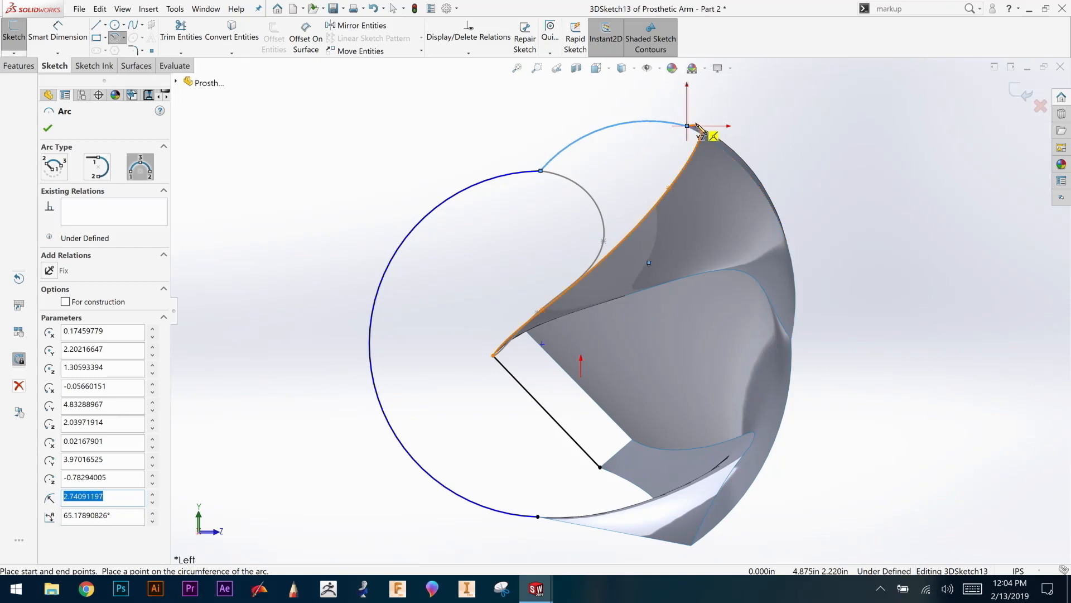
{"action": "left_click", "coordinate": [48, 130]}
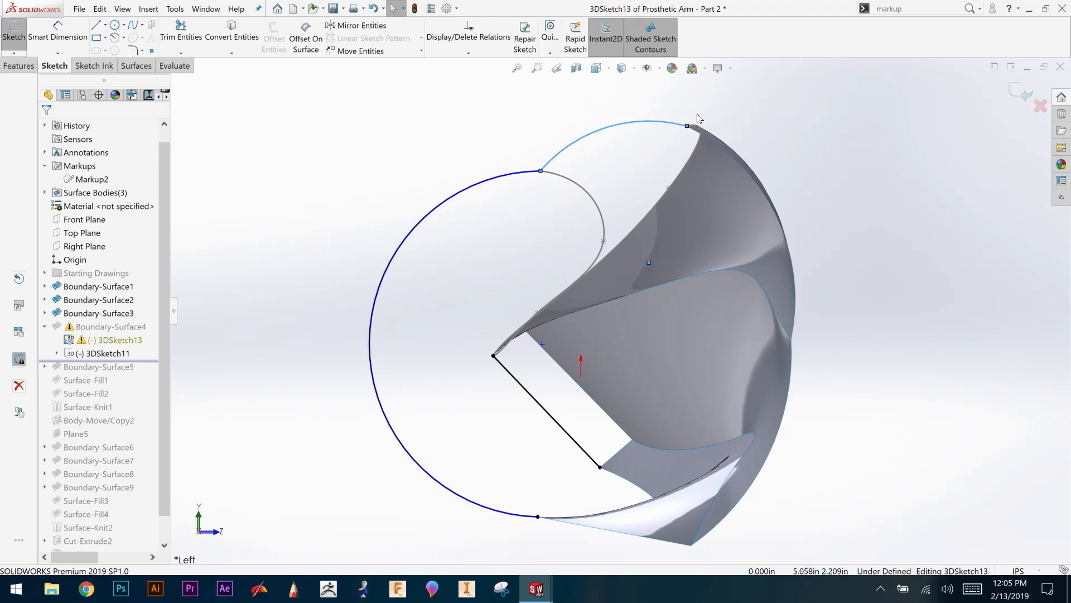
{"action": "left_click", "coordinate": [833, 149]}
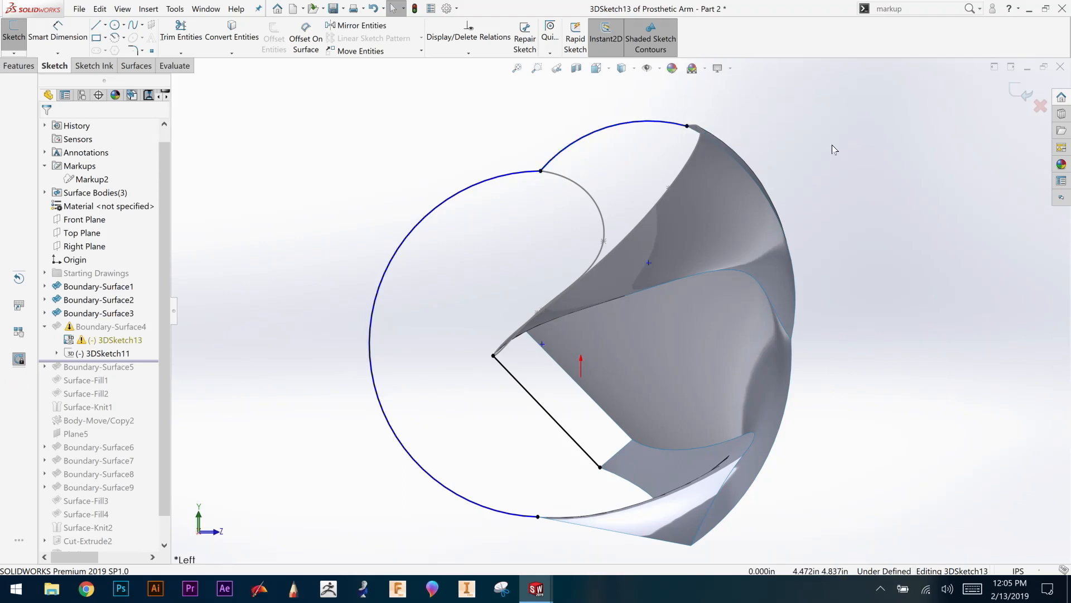
Step: Exit 3DSketch13 with a rebuild anyway and choose to stop and repair Boundary-Surface4
{"action": "left_click_drag", "start_coordinate": [1070, 101], "coordinate": [967, 102]}
{"action": "left_click", "coordinate": [764, 541]}
{"action": "left_click", "coordinate": [1023, 96]}
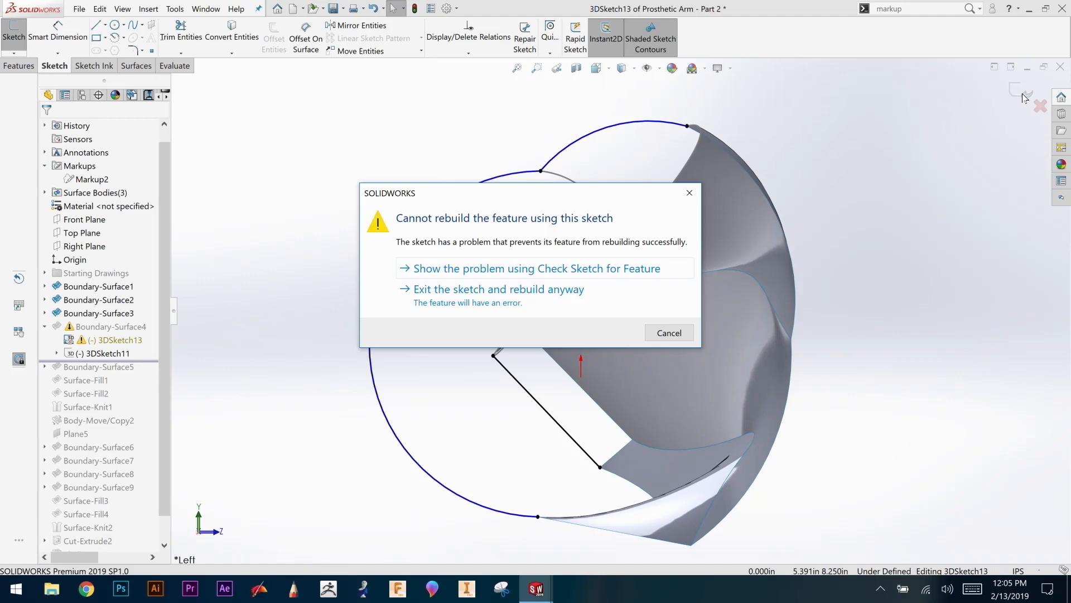
{"action": "left_click", "coordinate": [544, 296]}
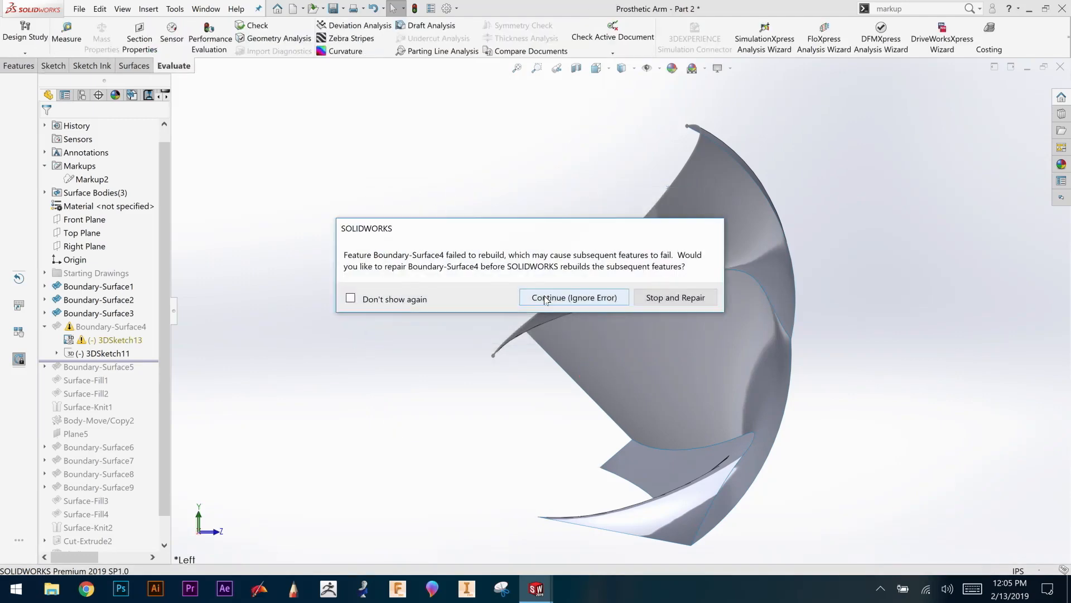
{"action": "left_click", "coordinate": [679, 300]}
{"action": "left_click", "coordinate": [431, 167]}
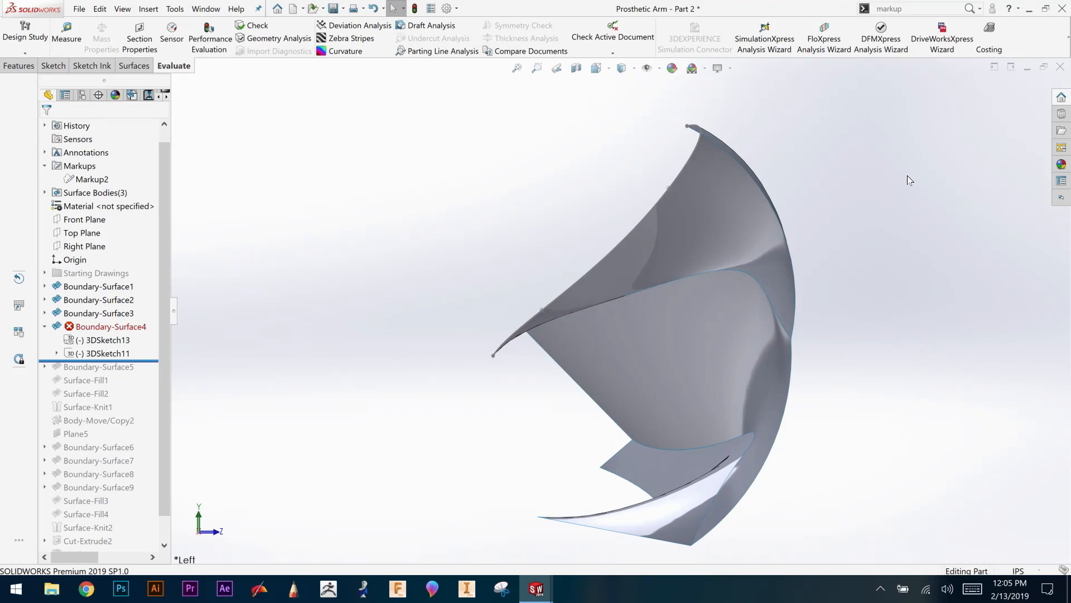
Step: Open Boundary-Surface4 for editing and clear the broken group from Direction 1
{"action": "middle_click_drag", "start_coordinate": [897, 203], "coordinate": [848, 191]}
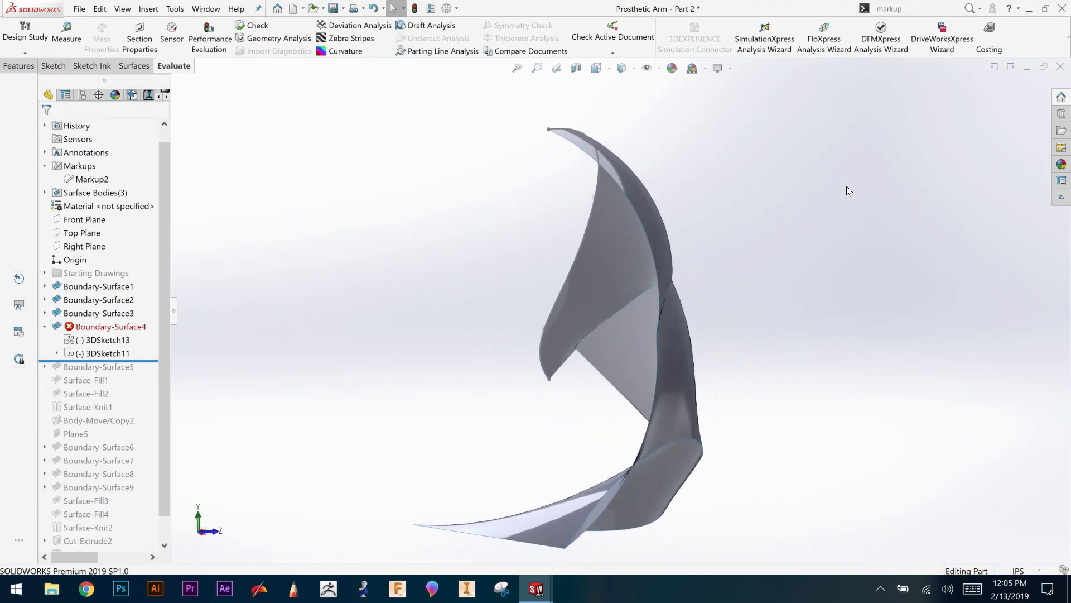
{"action": "right_click", "coordinate": [91, 327]}
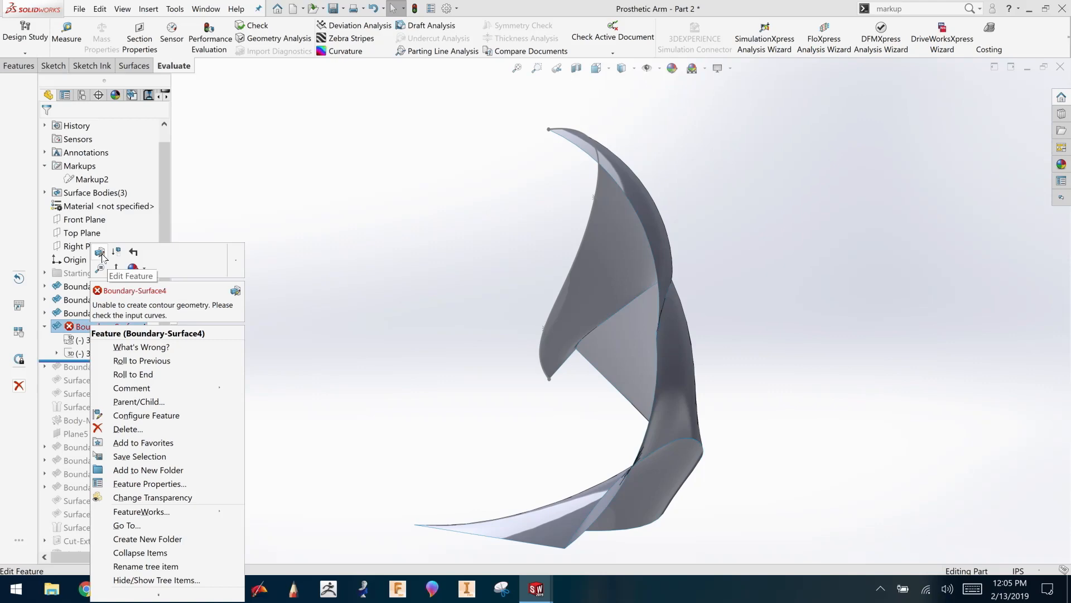
{"action": "left_click", "coordinate": [101, 257]}
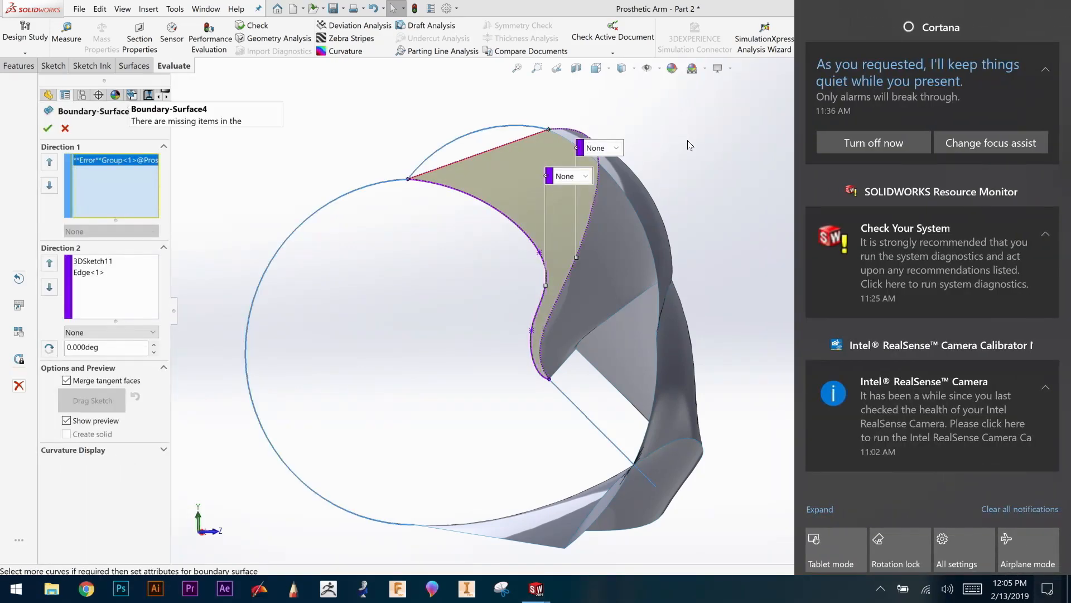
{"action": "left_click", "coordinate": [733, 300]}
{"action": "middle_click_drag", "start_coordinate": [680, 114], "coordinate": [746, 202]}
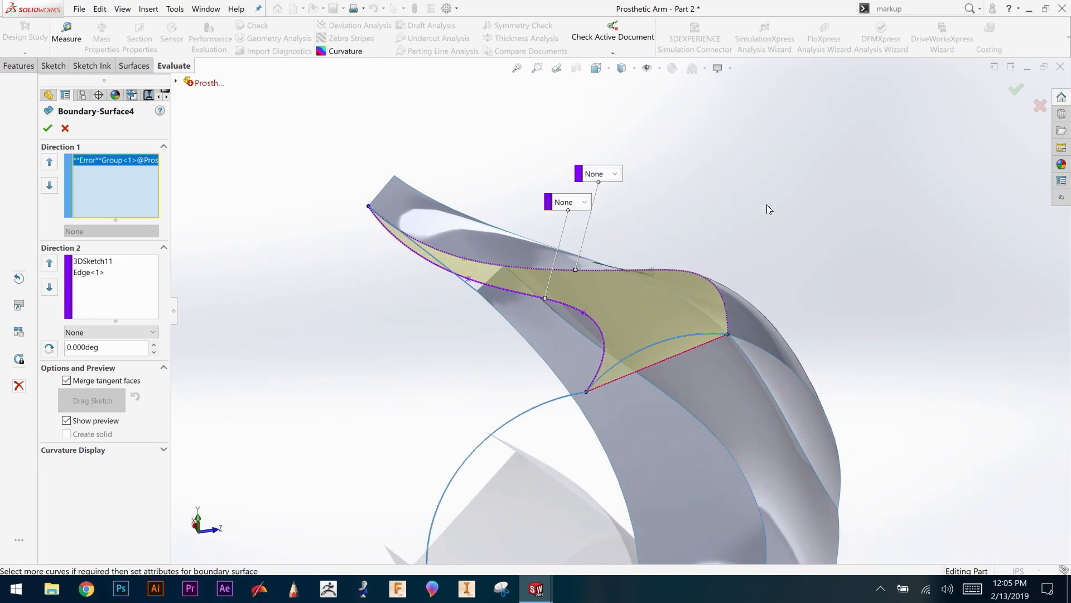
{"action": "right_click", "coordinate": [97, 162]}
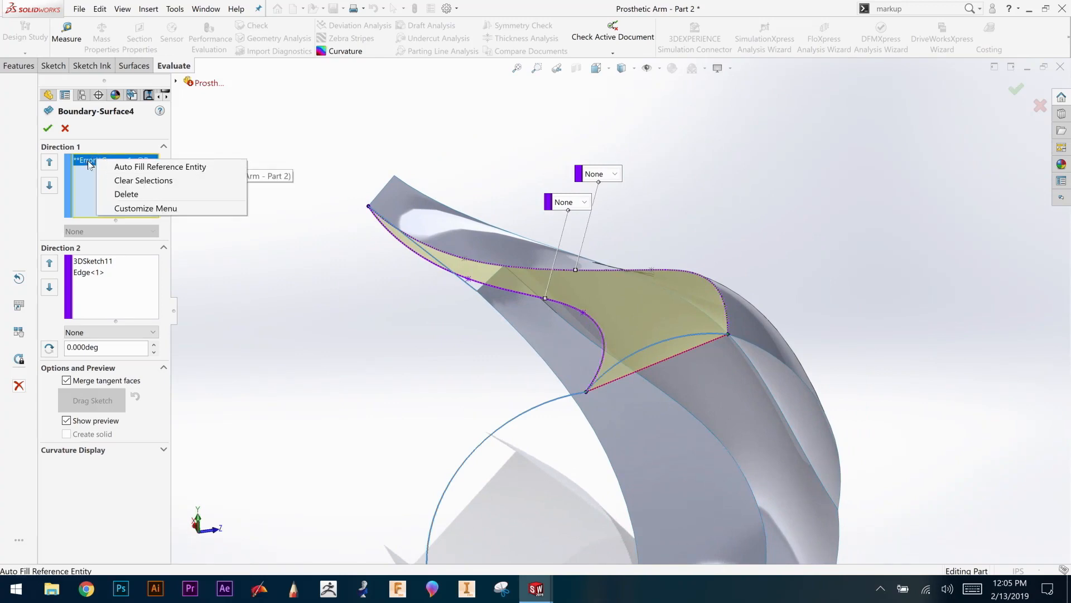
{"action": "left_click", "coordinate": [128, 180]}
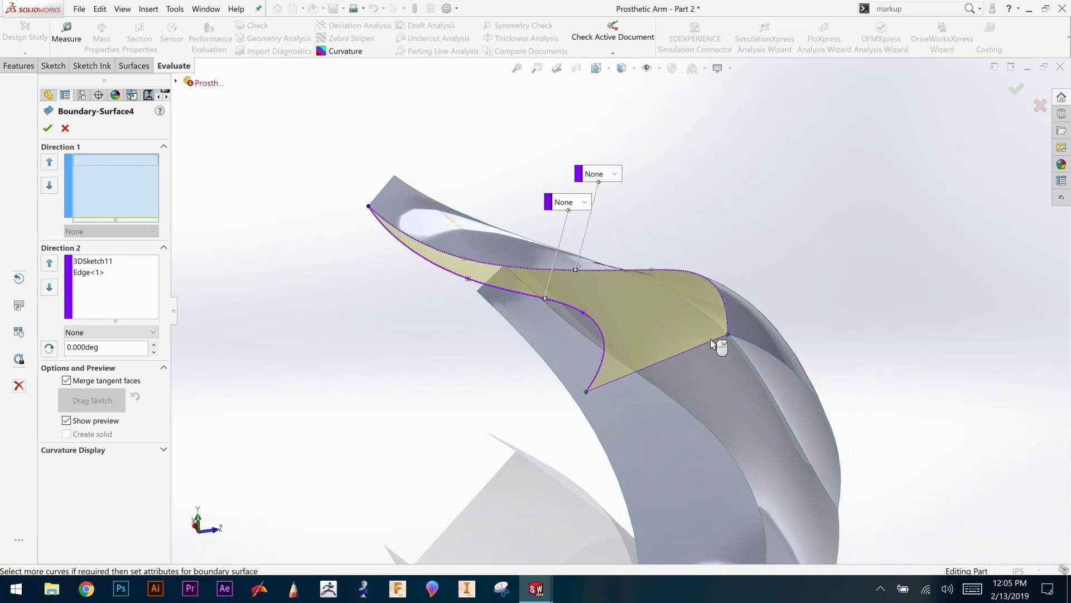
Step: Show 3DSketch13, add its new upper arc as an open group in Direction 1, and accept the Boundary-Surface4 edit
{"action": "left_click", "coordinate": [176, 83]}
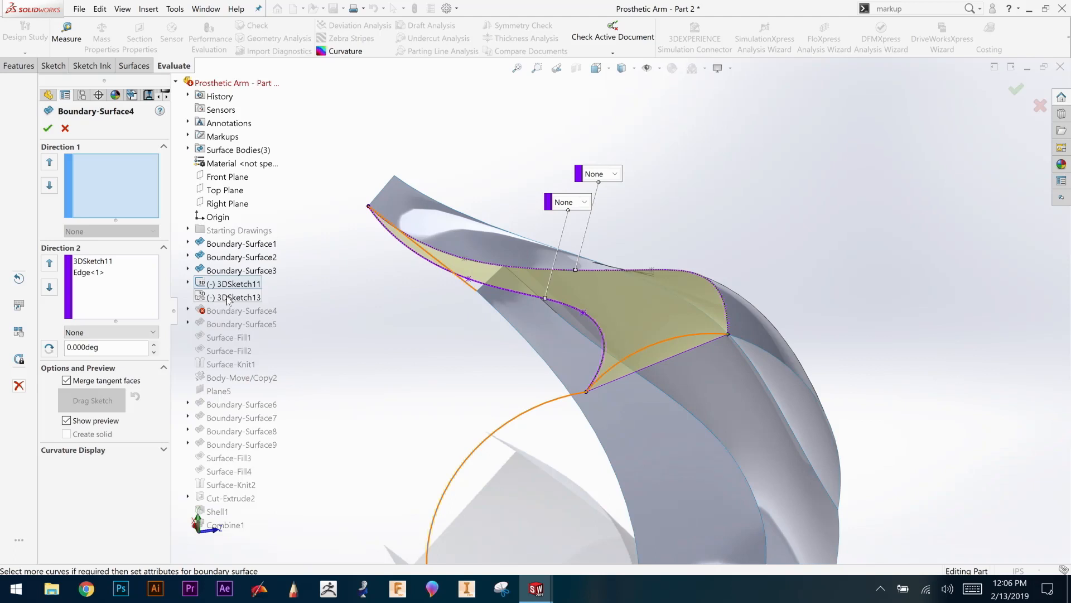
{"action": "right_click", "coordinate": [230, 301]}
{"action": "left_click", "coordinate": [246, 319]}
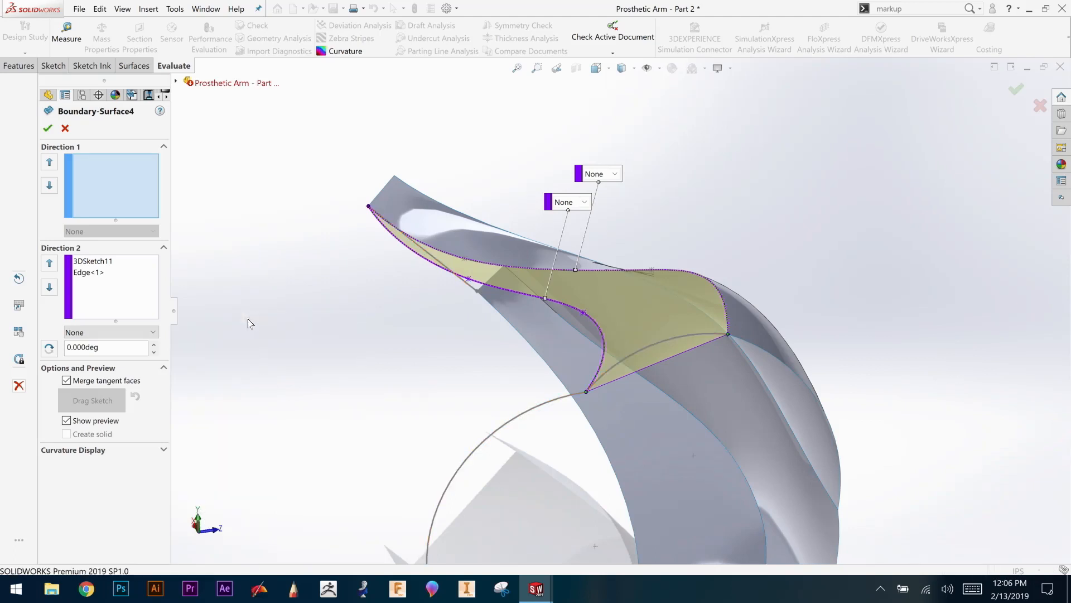
{"action": "left_click", "coordinate": [697, 338]}
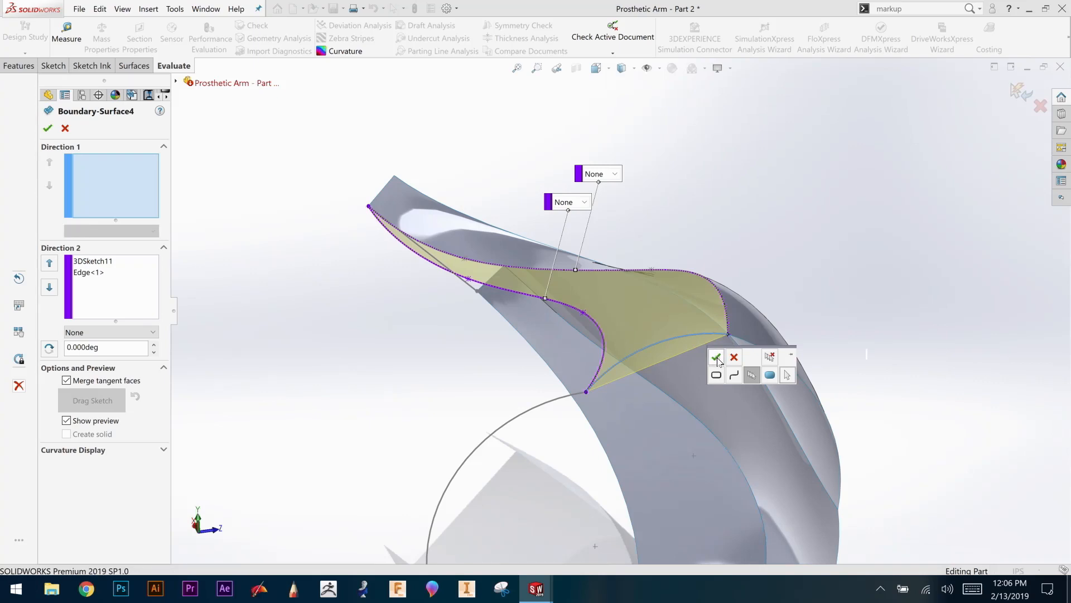
{"action": "left_click", "coordinate": [48, 127]}
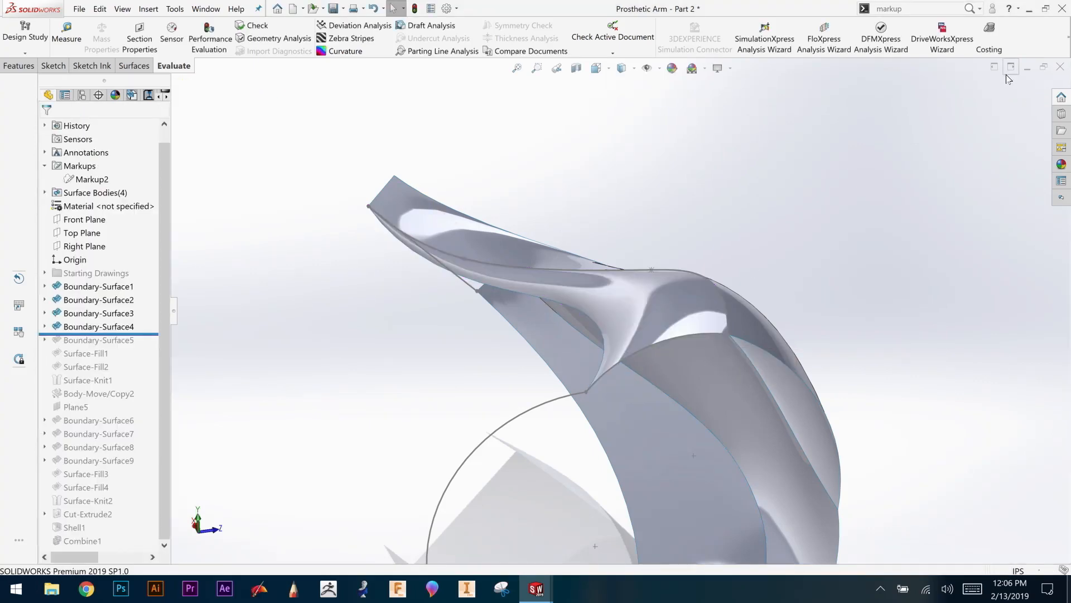
Step: Roll the feature history forward from Boundary-Surface4 to the end, past Combine1
{"action": "middle_click_drag", "start_coordinate": [920, 372], "coordinate": [857, 352]}
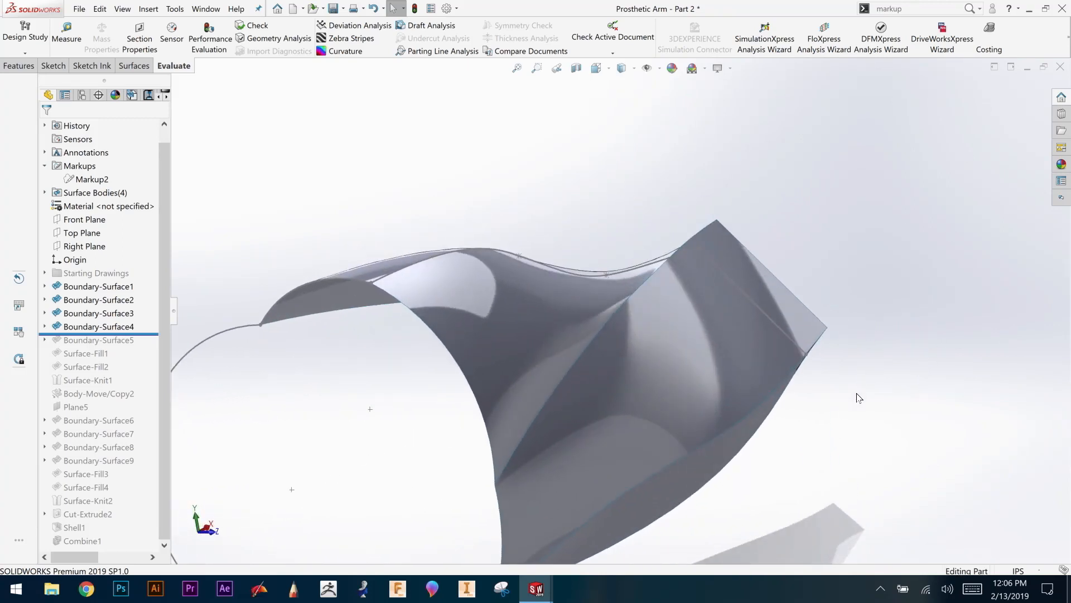
{"action": "middle_click_drag", "start_coordinate": [848, 417], "coordinate": [910, 334], "text": "ctrl"}
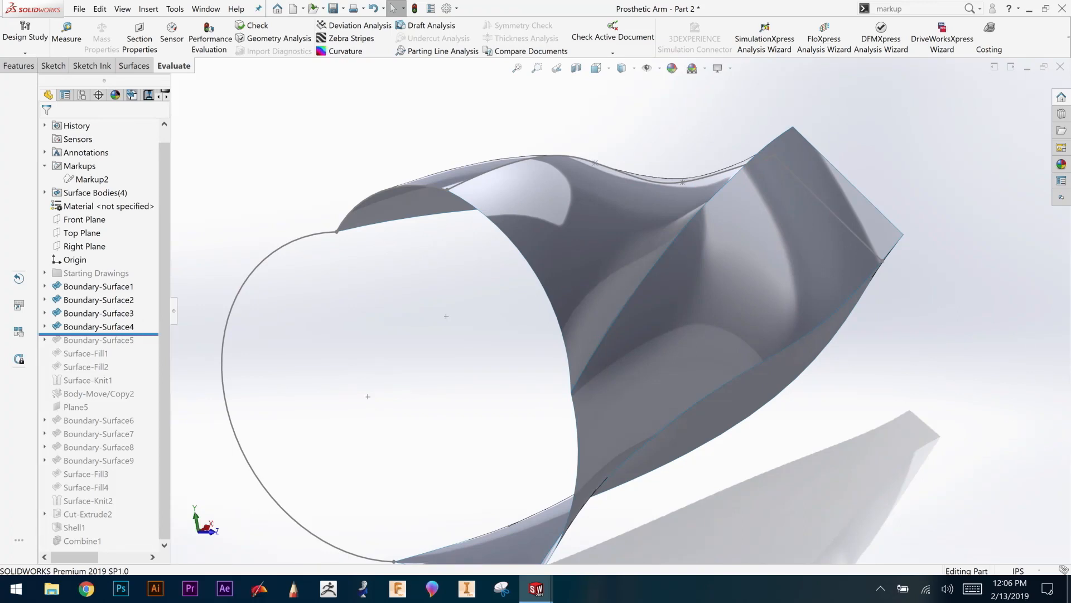
{"action": "left_click", "coordinate": [98, 334]}
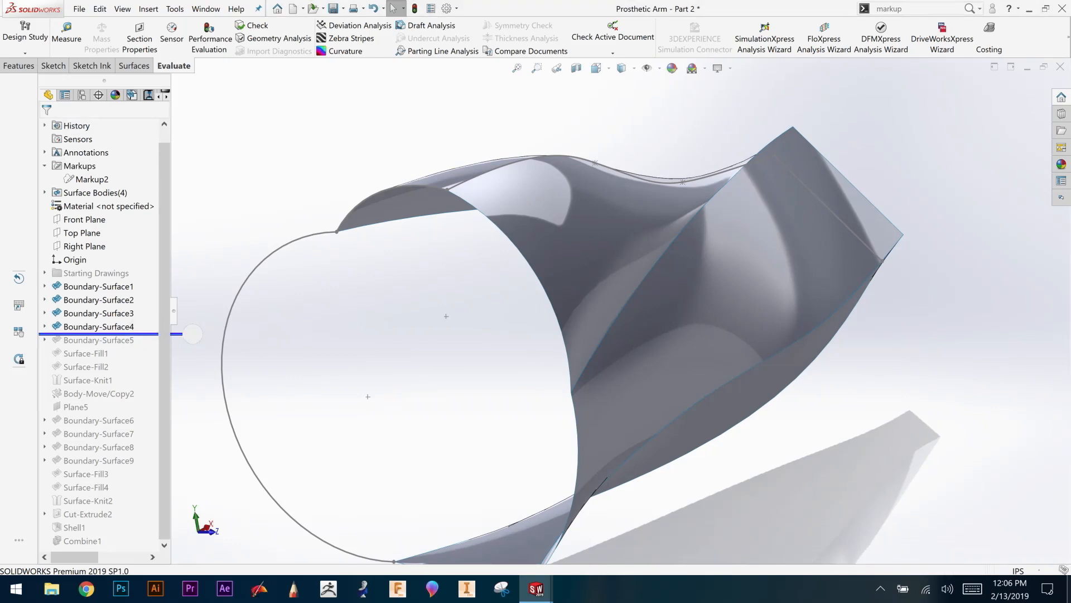
{"action": "left_click_drag", "start_coordinate": [192, 334], "coordinate": [193, 548]}
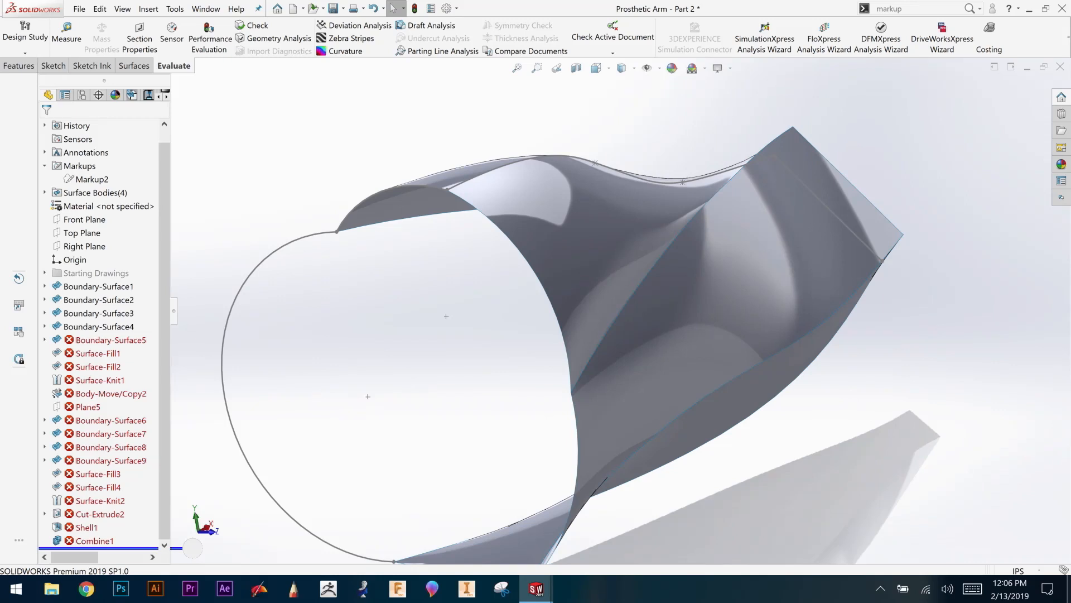
Step: Switch to the open document Prosthetic Arm - Part 3 and hide Sketch19
{"action": "left_click", "coordinate": [210, 11]}
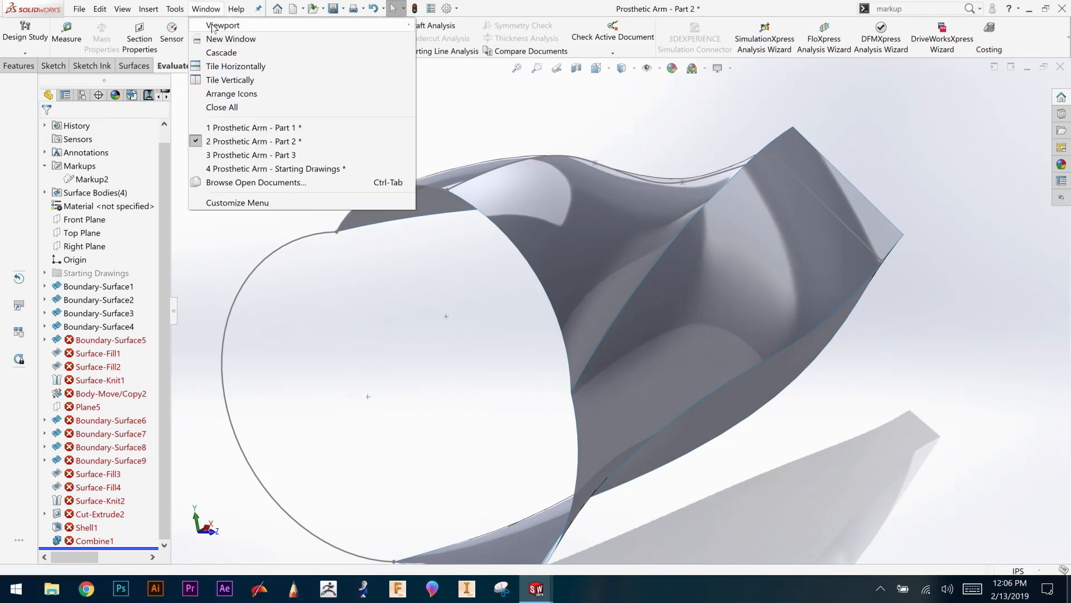
{"action": "left_click", "coordinate": [245, 155]}
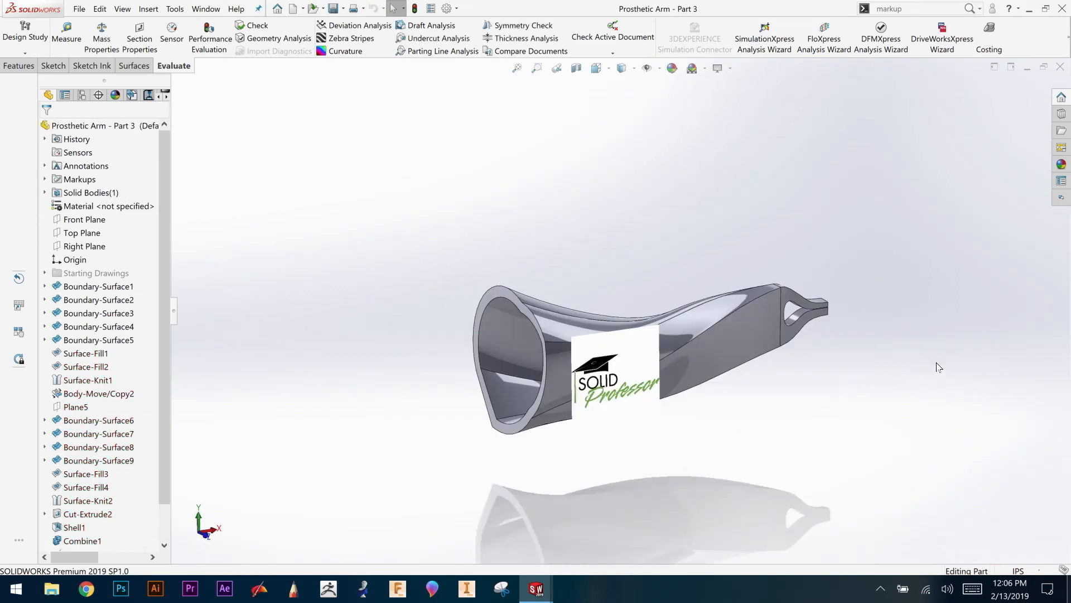
{"action": "middle_click_drag", "start_coordinate": [890, 405], "coordinate": [890, 367]}
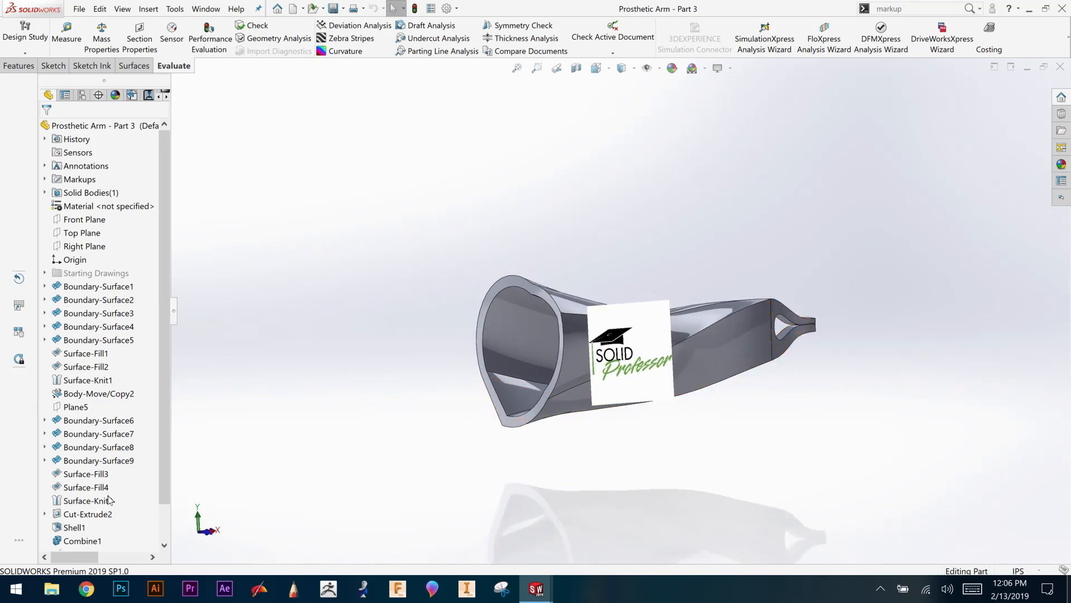
{"action": "scroll", "coordinate": [124, 533], "scroll_direction": "down", "scroll_amount": 1}
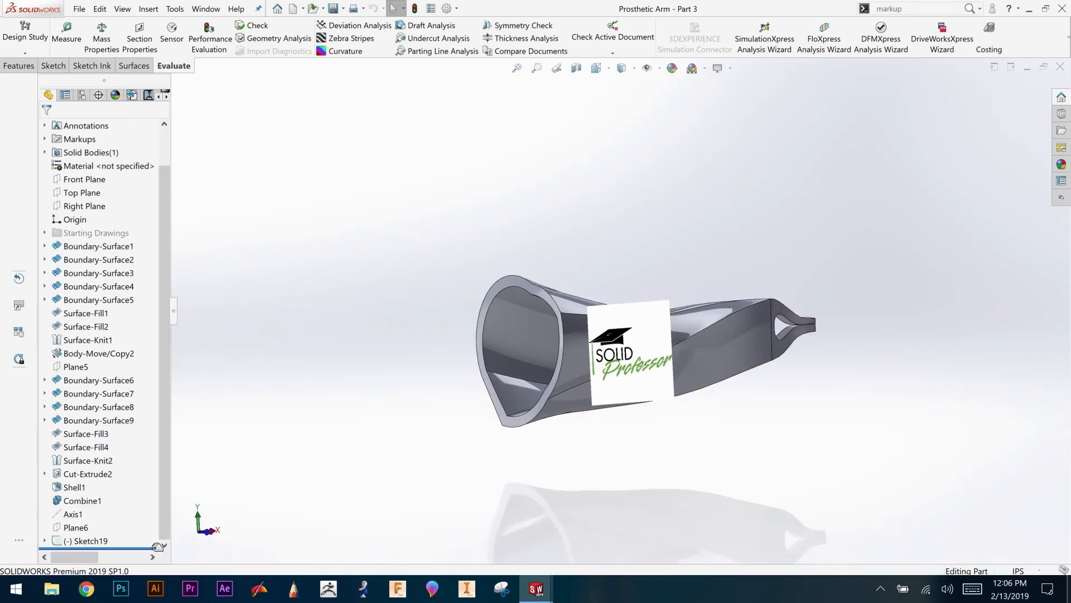
{"action": "right_click", "coordinate": [82, 541]}
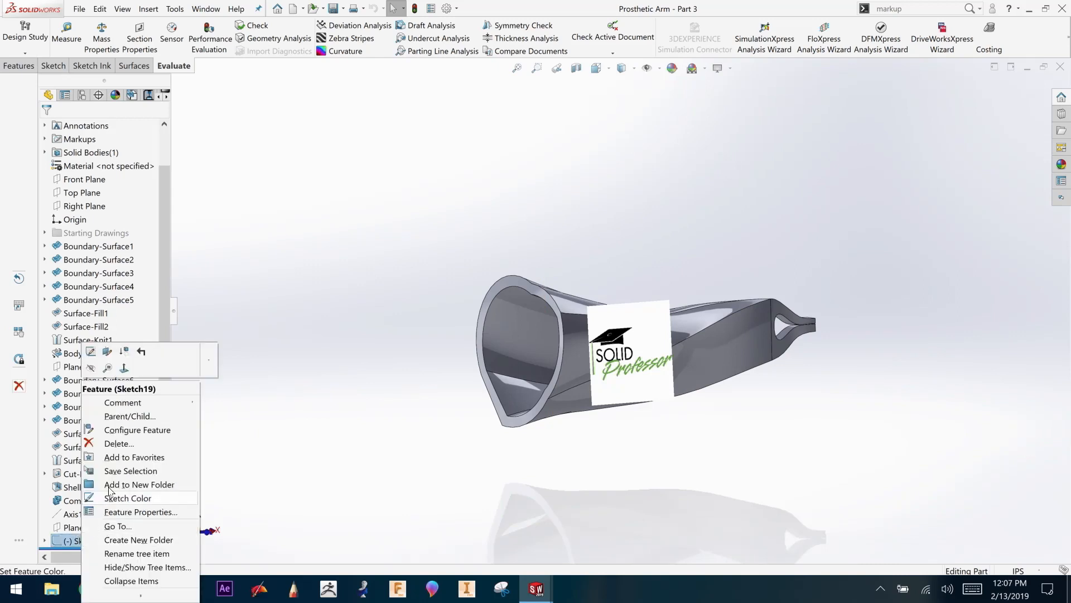
{"action": "left_click", "coordinate": [91, 369]}
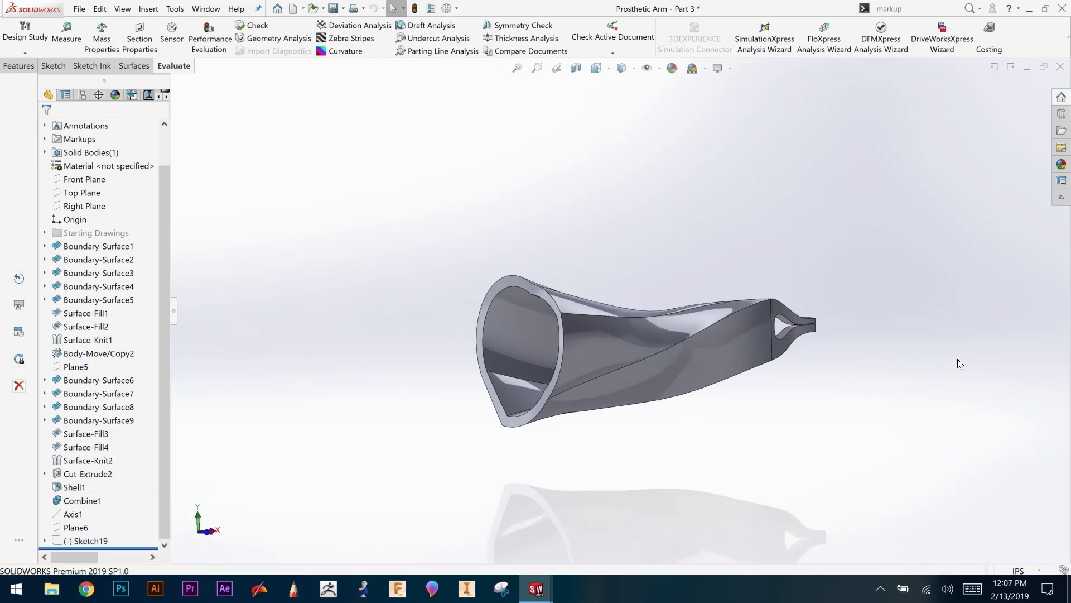
Step: Examine the completed arm's curved surfaces from the open cuff end and from the outer side
{"action": "scroll", "coordinate": [881, 357], "scroll_direction": "down", "scroll_amount": 2}
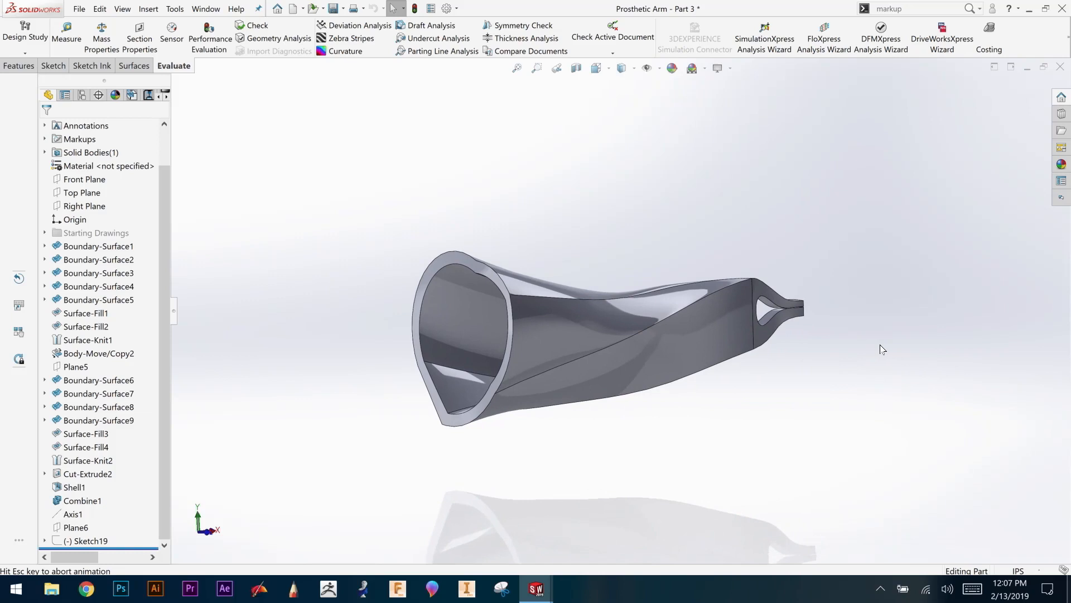
{"action": "middle_click_drag", "start_coordinate": [865, 384], "coordinate": [908, 341]}
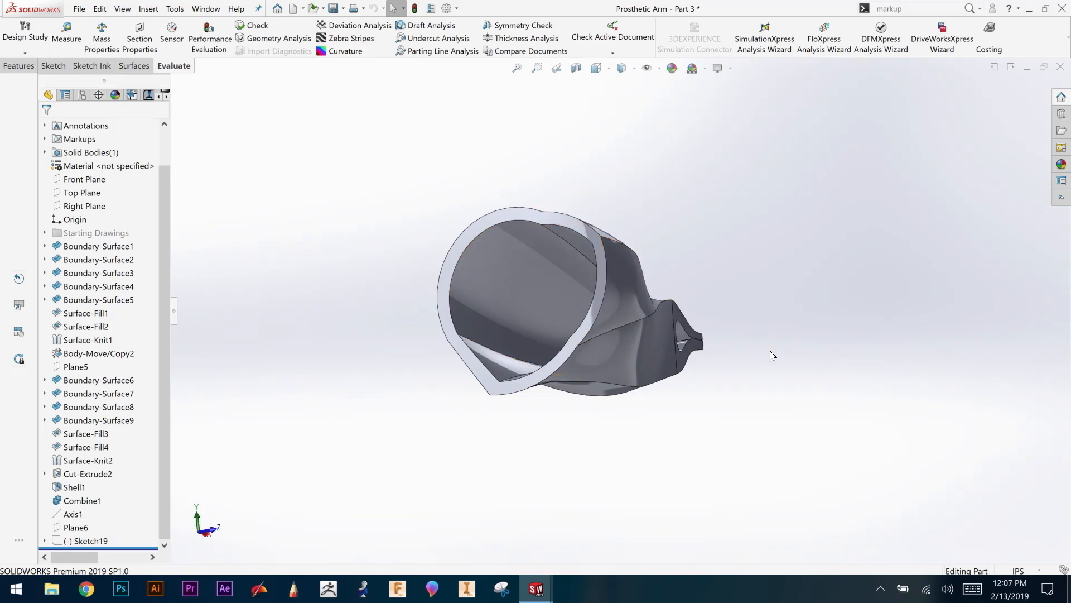
{"action": "middle_click_drag", "start_coordinate": [887, 376], "coordinate": [724, 380]}
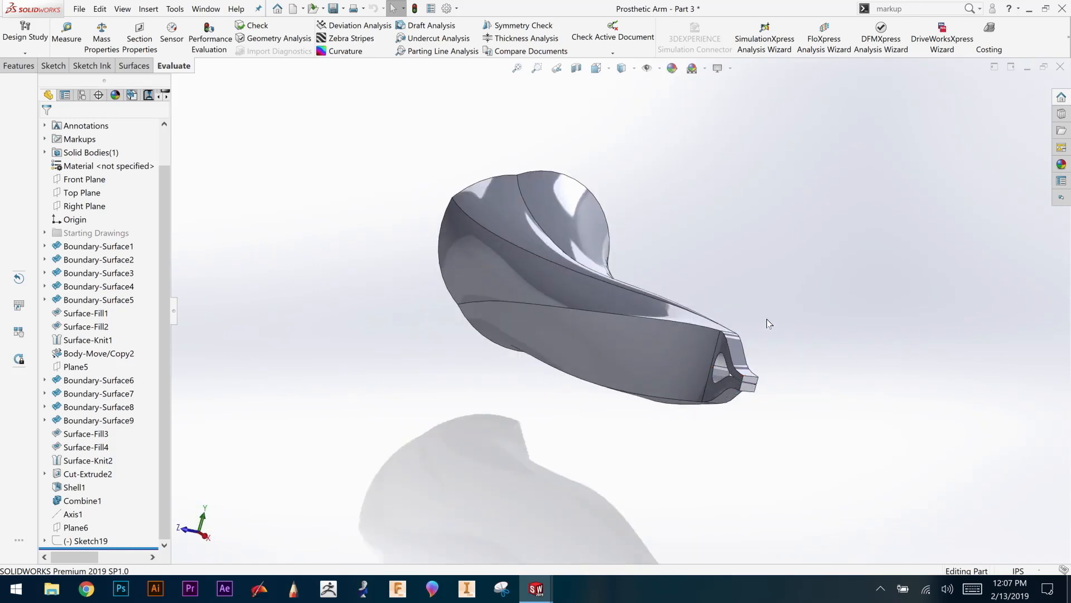
{"action": "middle_click_drag", "start_coordinate": [759, 245], "coordinate": [895, 280]}
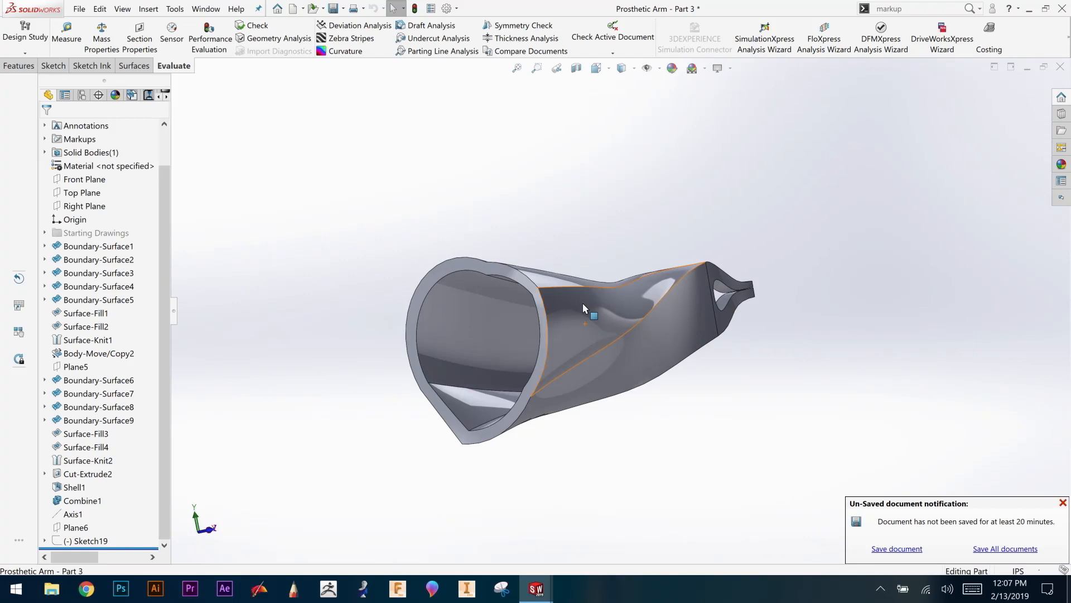
Step: Dismiss the unsaved document notification, show Sketch19 with its logo picture, and orient the model to the Front view
{"action": "left_click", "coordinate": [1063, 503]}
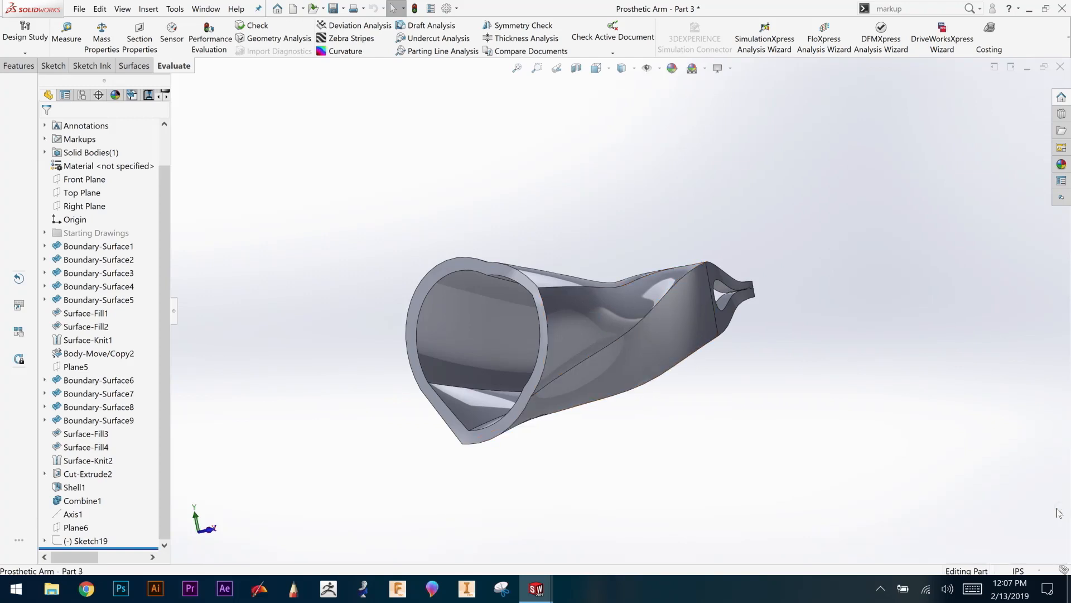
{"action": "right_click", "coordinate": [80, 545]}
{"action": "left_click", "coordinate": [91, 374]}
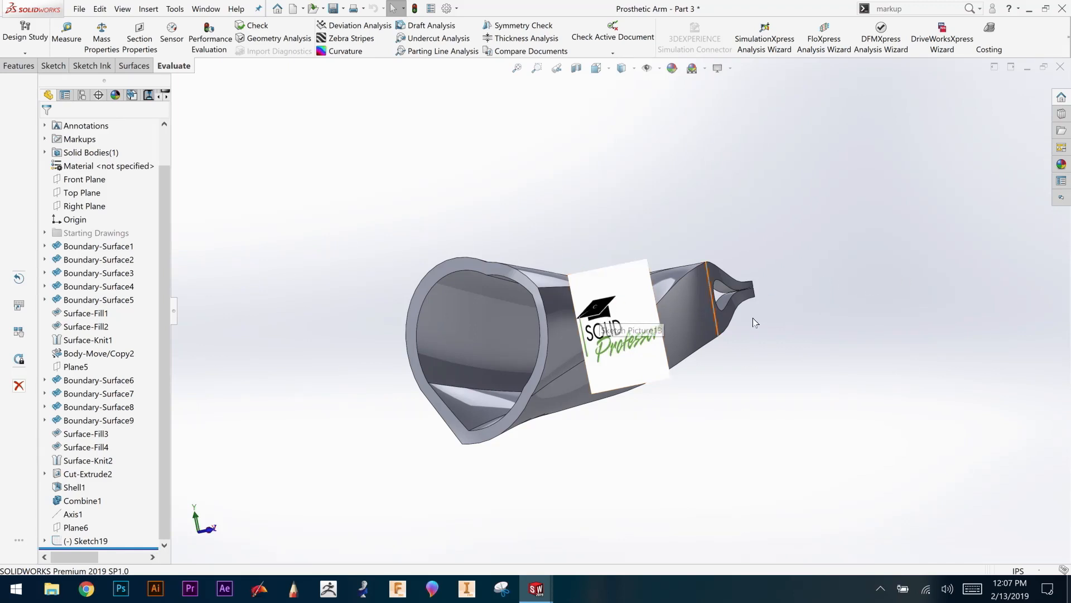
{"action": "key", "text": "space"}
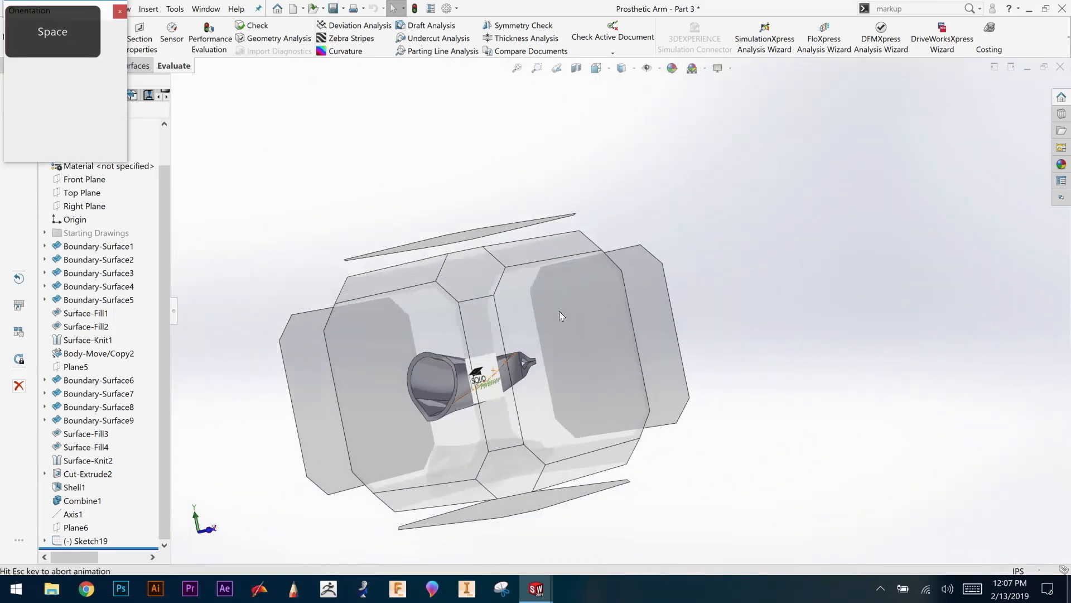
{"action": "left_click", "coordinate": [568, 336]}
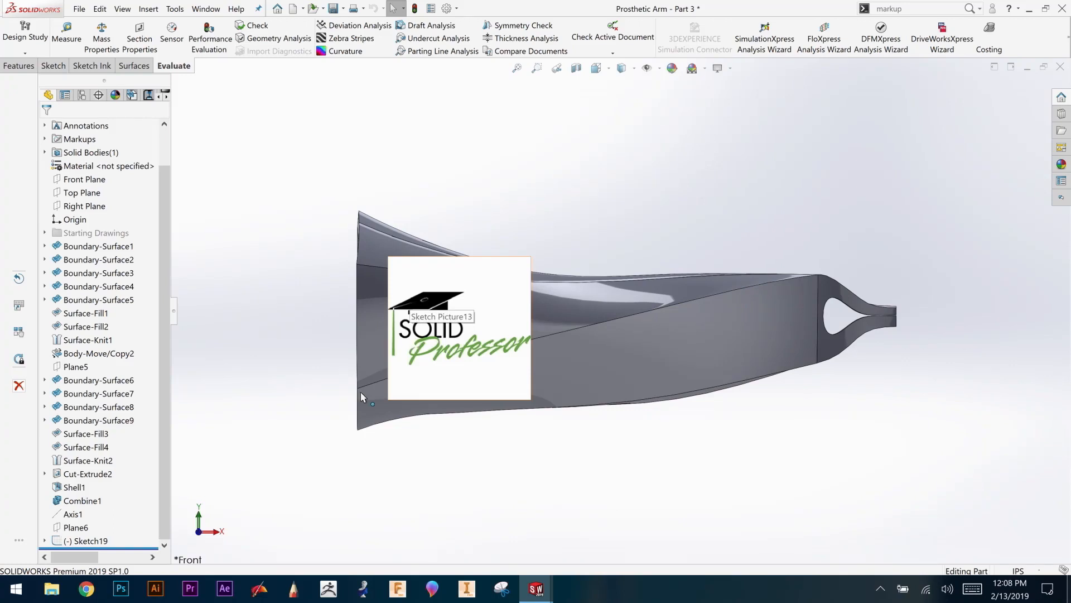
Step: Open Sketch19 for editing and start the Line tool for tracing the SolidProfessor logo picture
{"action": "right_click", "coordinate": [84, 540]}
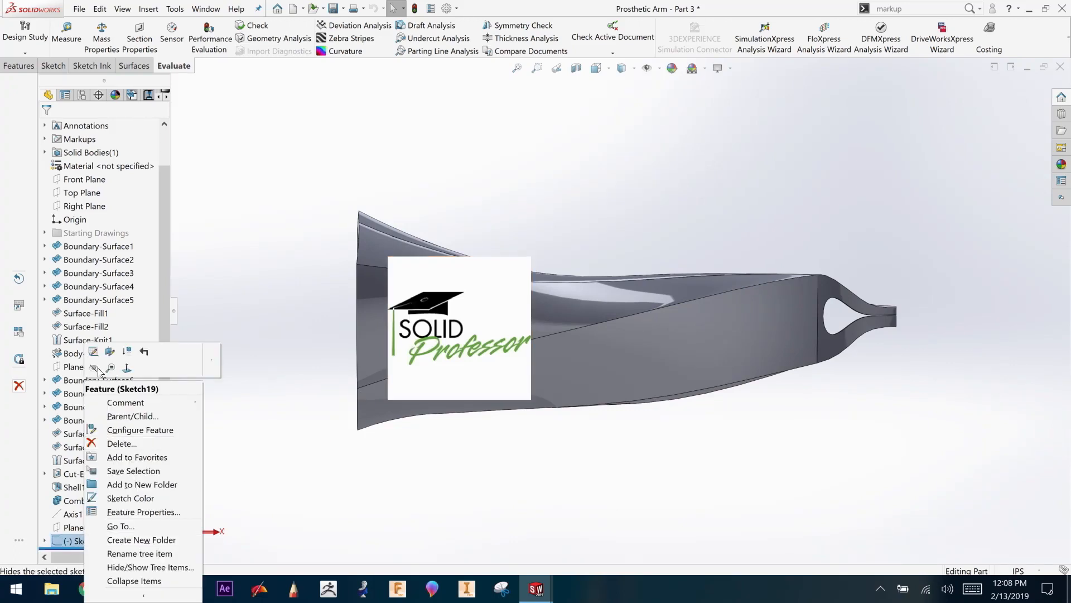
{"action": "left_click", "coordinate": [94, 351]}
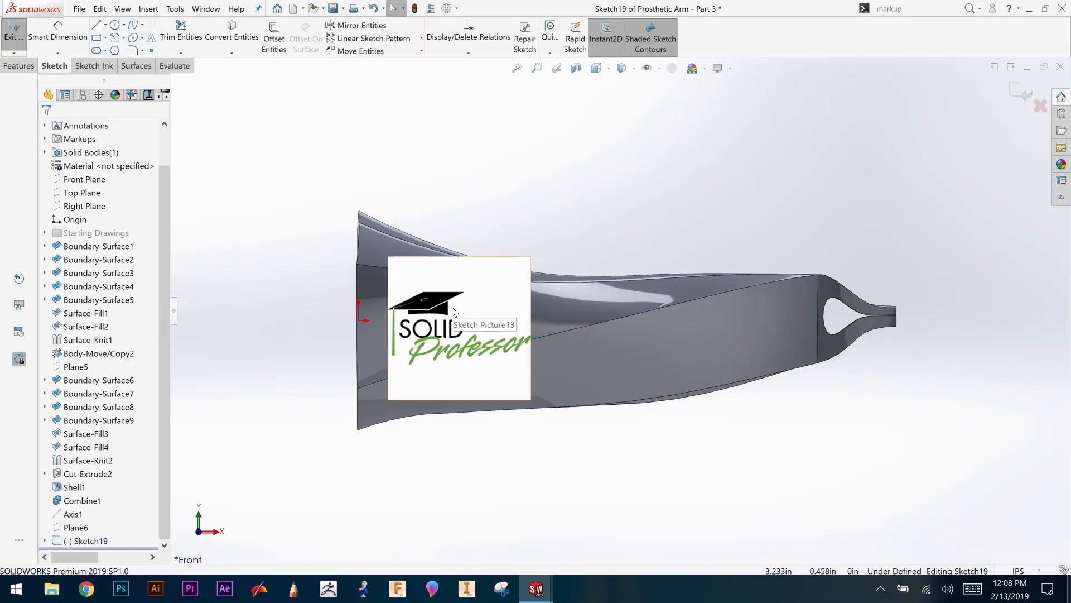
{"action": "left_click", "coordinate": [537, 68]}
{"action": "left_click_drag", "start_coordinate": [350, 235], "coordinate": [570, 421]}
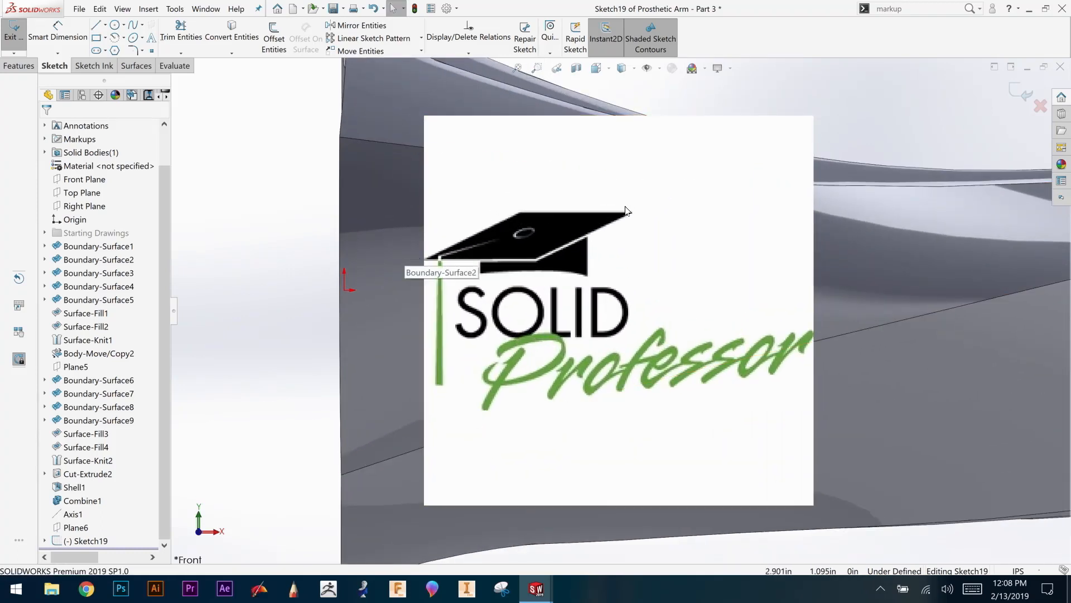
{"action": "left_click", "coordinate": [99, 26]}
{"action": "left_click", "coordinate": [115, 38]}
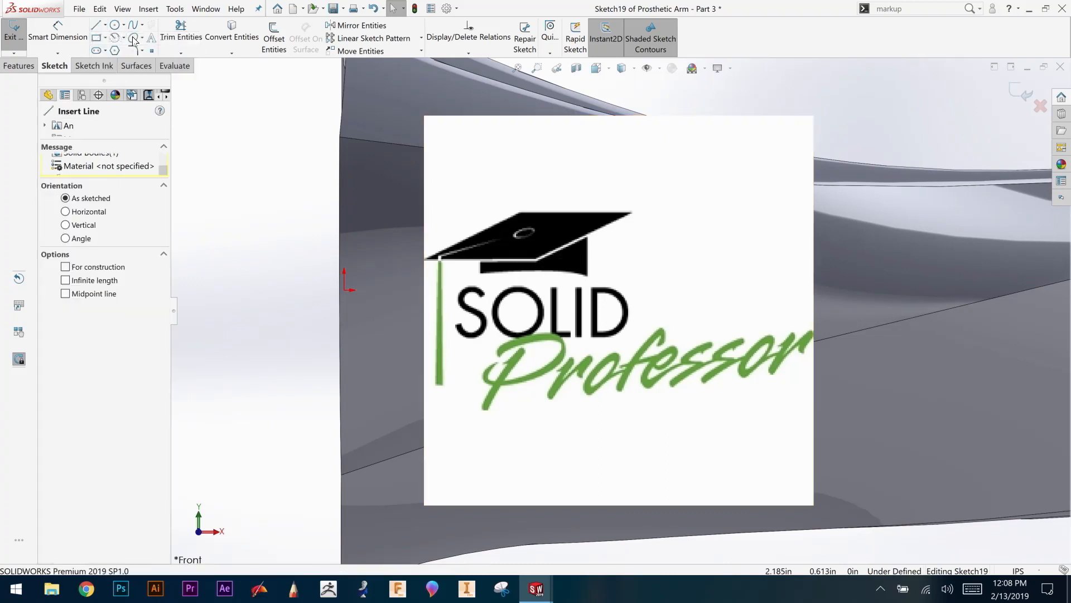
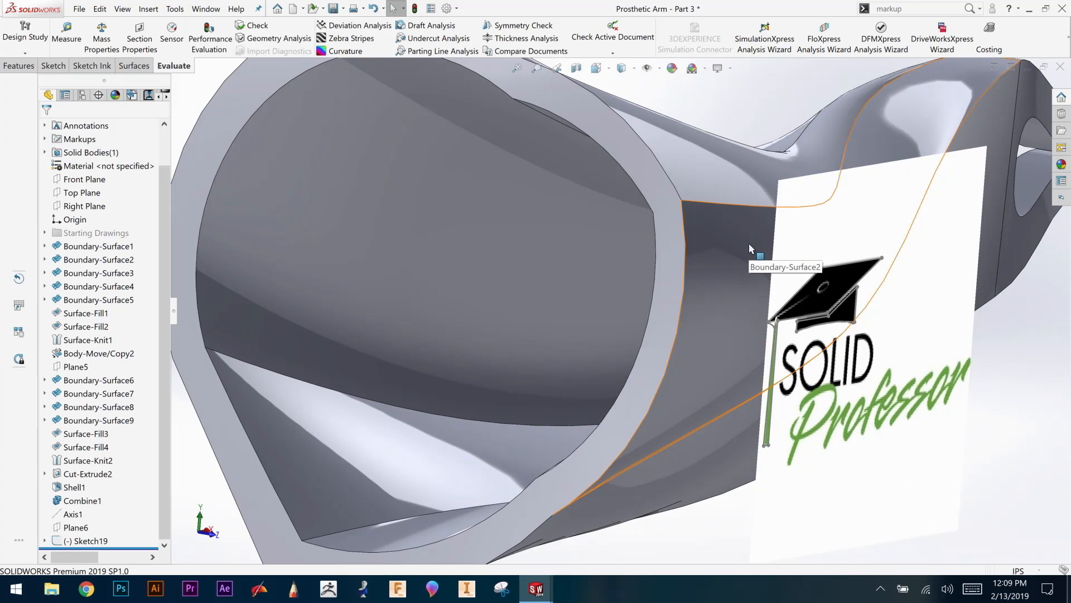
Step: Find the Wrap command with the command search and start it
{"action": "left_click", "coordinate": [922, 9]}
{"action": "key", "text": "BackSpace"}
{"action": "type", "text": "r"}
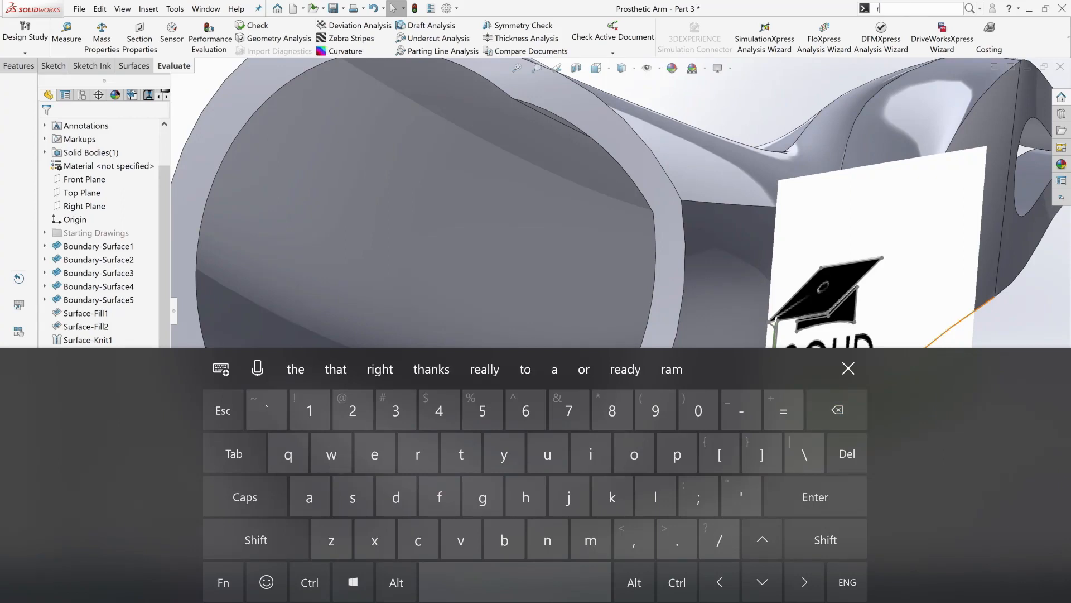
{"action": "type", "text": "ap"}
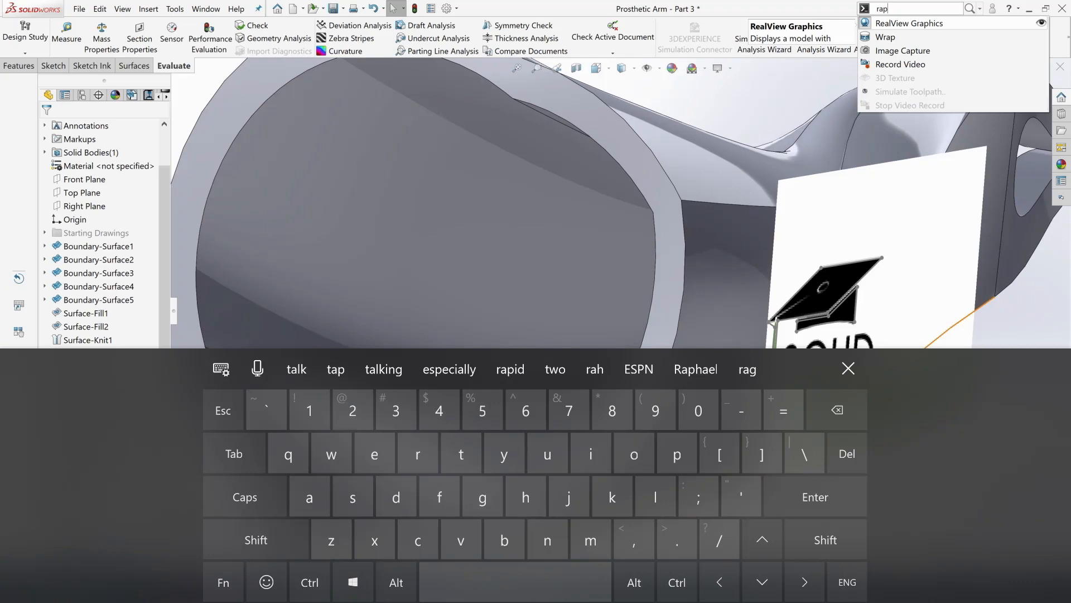
{"action": "key", "text": "BackSpace"}
{"action": "key", "text": "BackSpace"}
{"action": "key", "text": "BackSpace"}
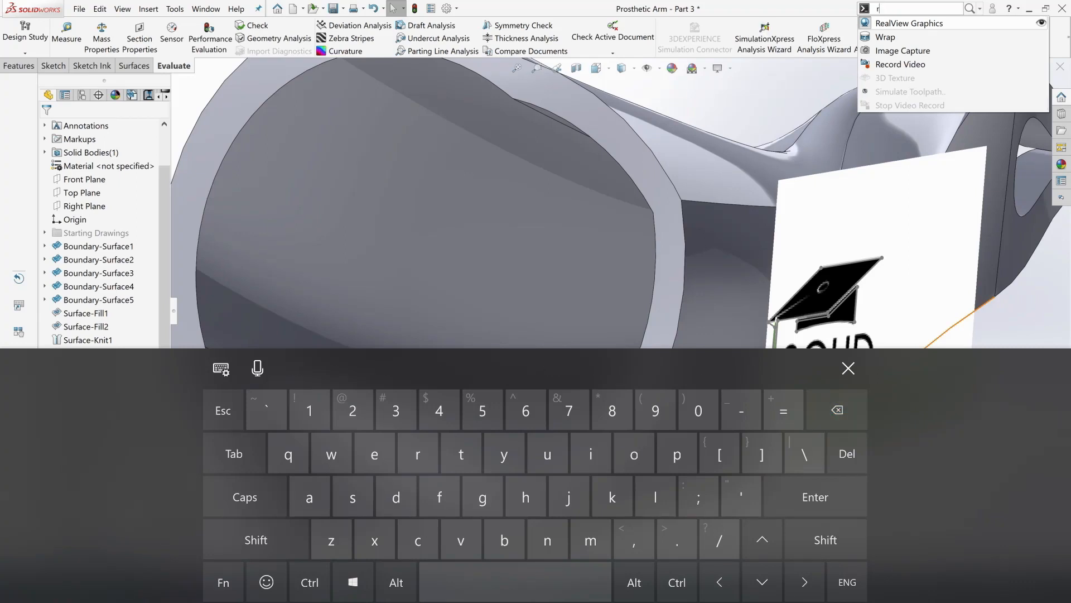
{"action": "type", "text": "wrap"}
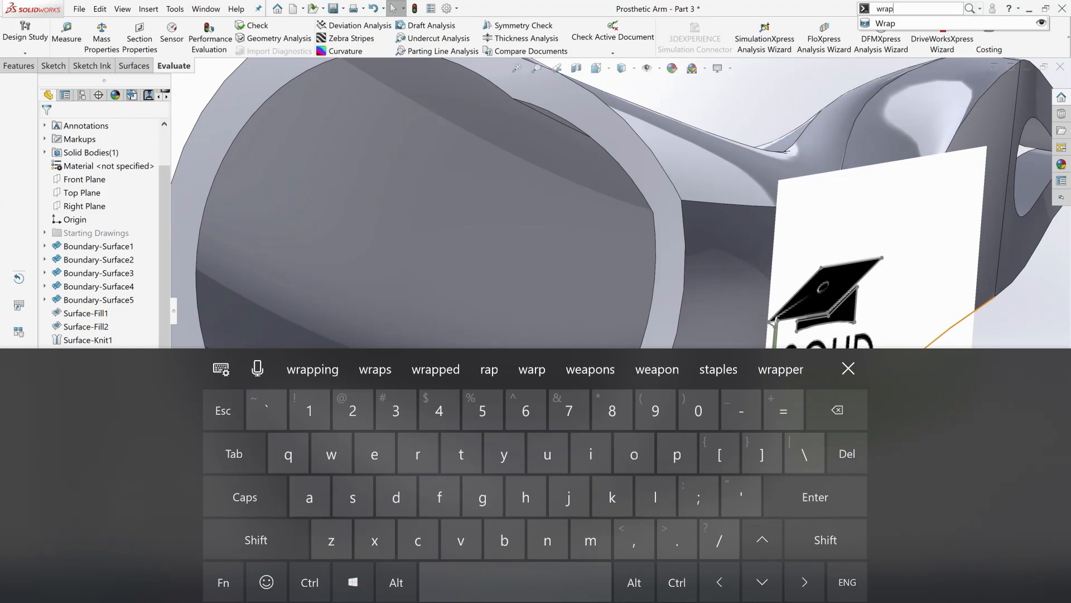
{"action": "left_click", "coordinate": [903, 25]}
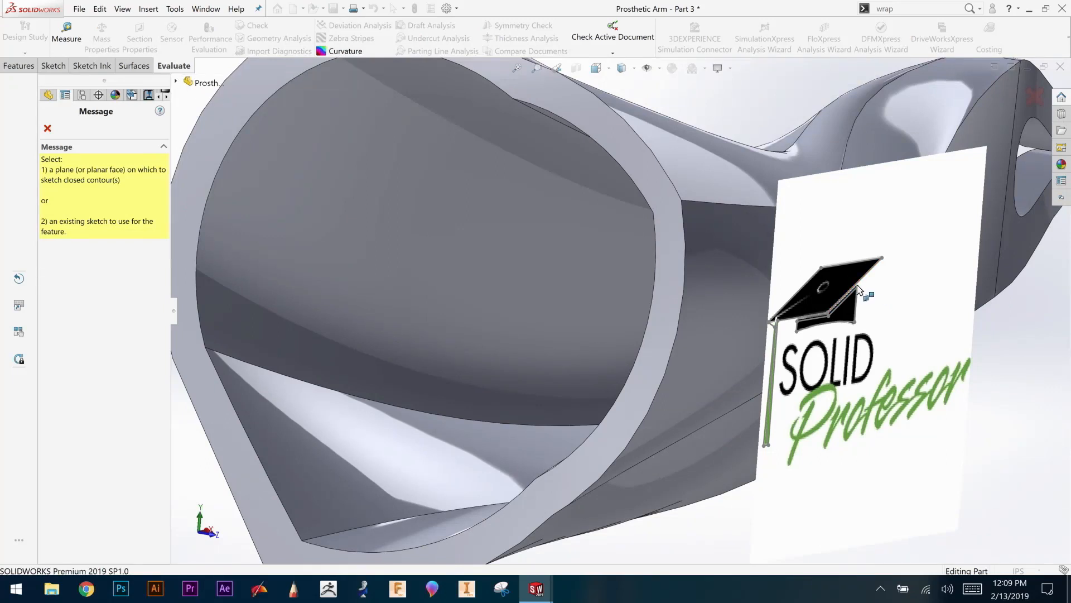
Step: Use Sketch19 as the wrap sketch, choose the Spline Surface method, and select the Boundary-Surface2 face beside the cuff as the target
{"action": "left_click", "coordinate": [176, 81]}
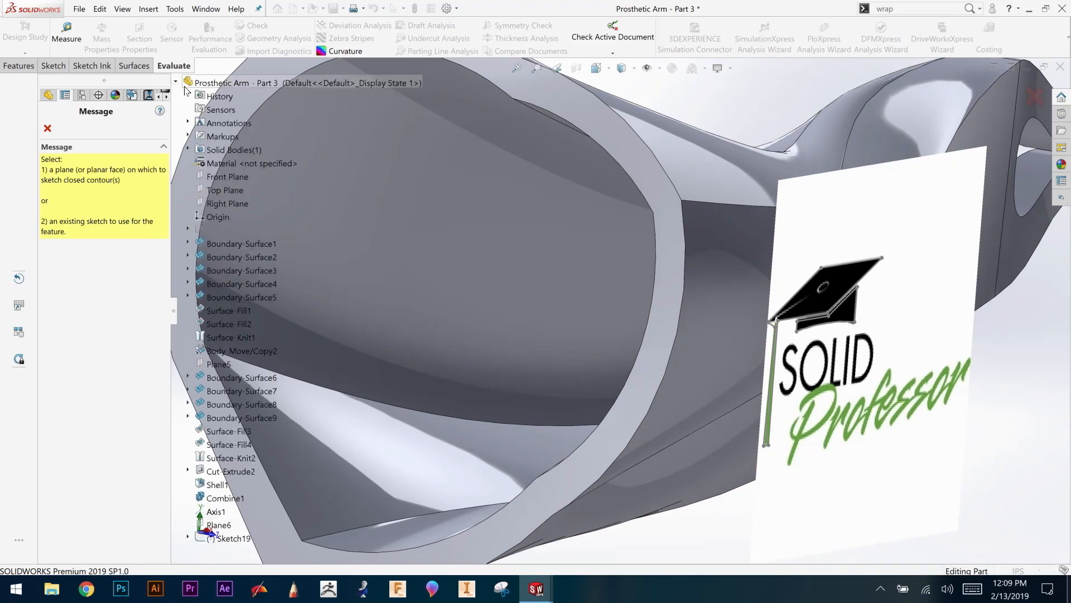
{"action": "left_click", "coordinate": [237, 541]}
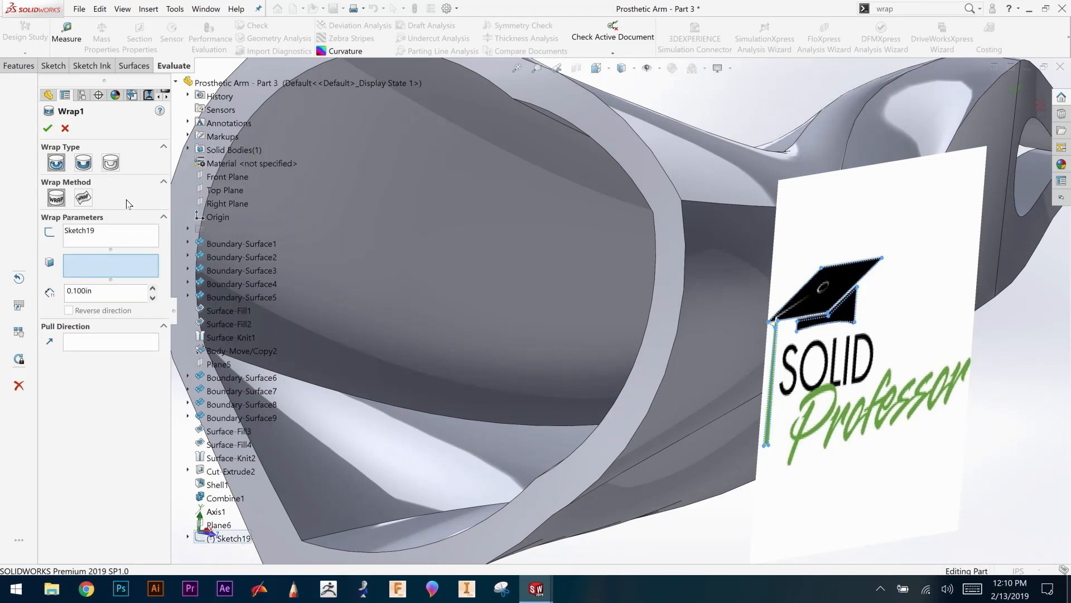
{"action": "left_click", "coordinate": [84, 196]}
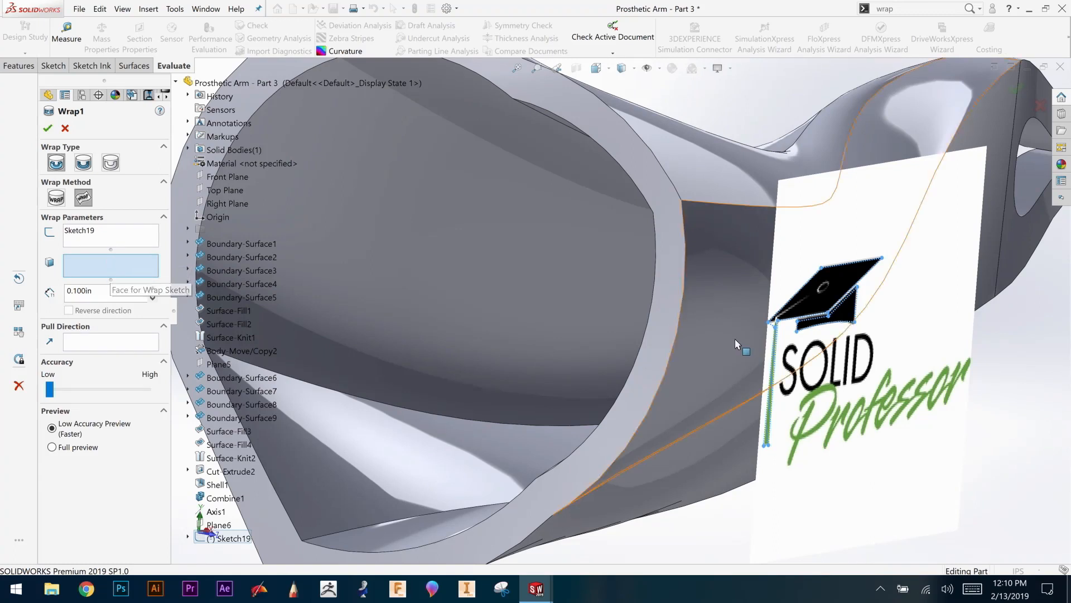
{"action": "left_click", "coordinate": [741, 318]}
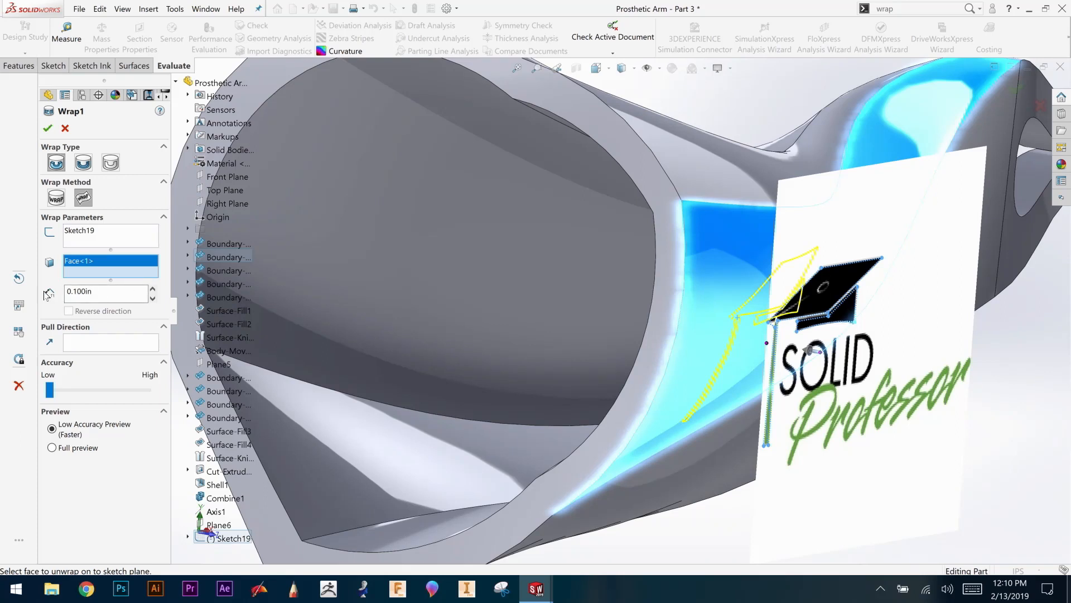
Step: Set the wrap thickness to 0.15 in with low accuracy and accept the embossed Wrap feature
{"action": "left_click", "coordinate": [108, 292]}
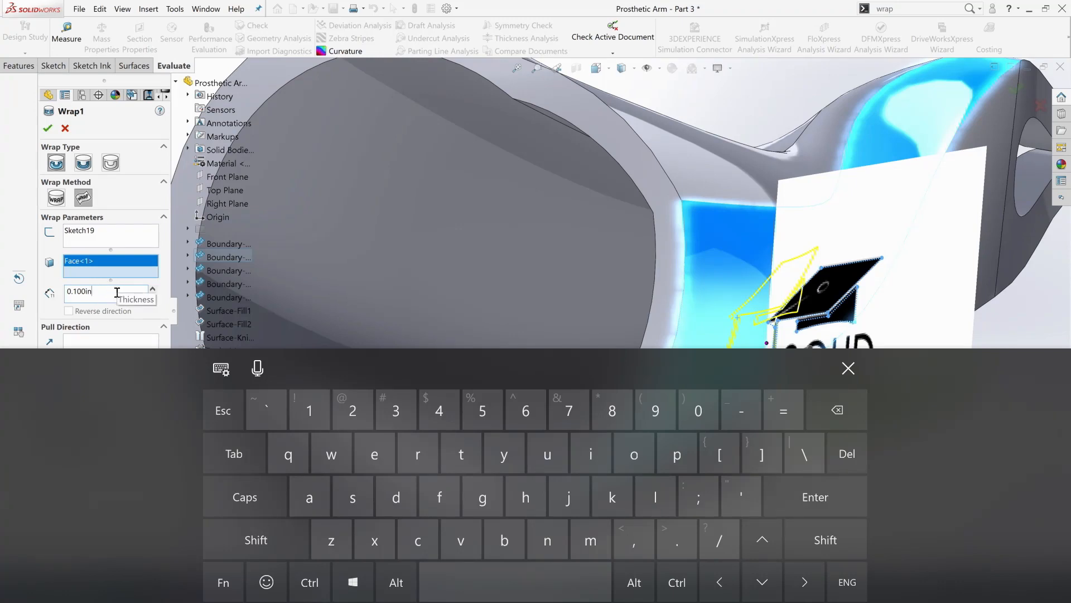
{"action": "key", "text": "BackSpace"}
{"action": "key", "text": "BackSpace"}
{"action": "key", "text": "BackSpace"}
{"action": "key", "text": "BackSpace"}
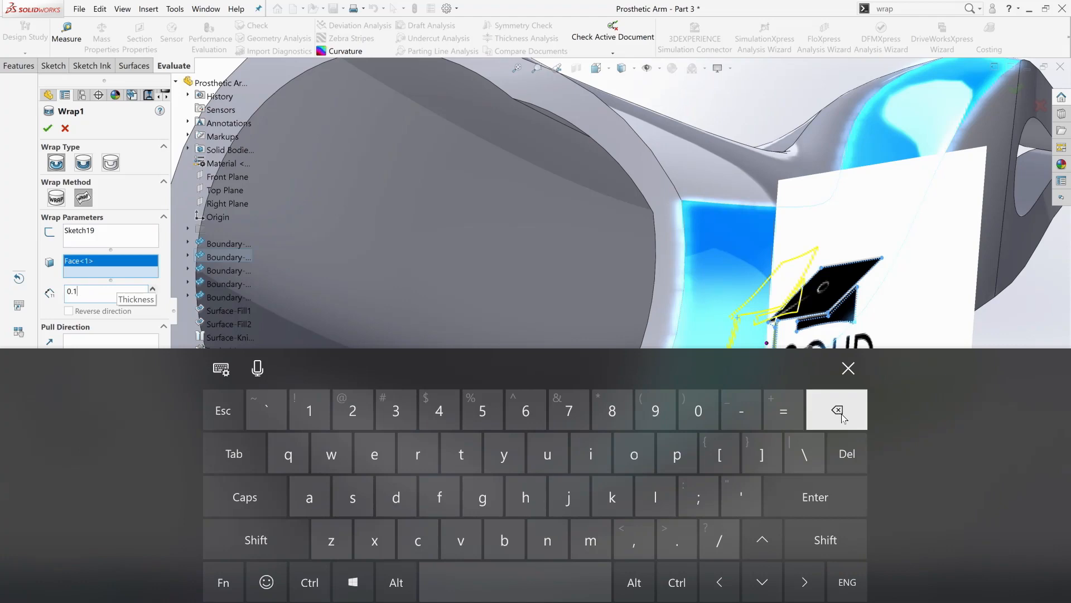
{"action": "left_click", "coordinate": [478, 416]}
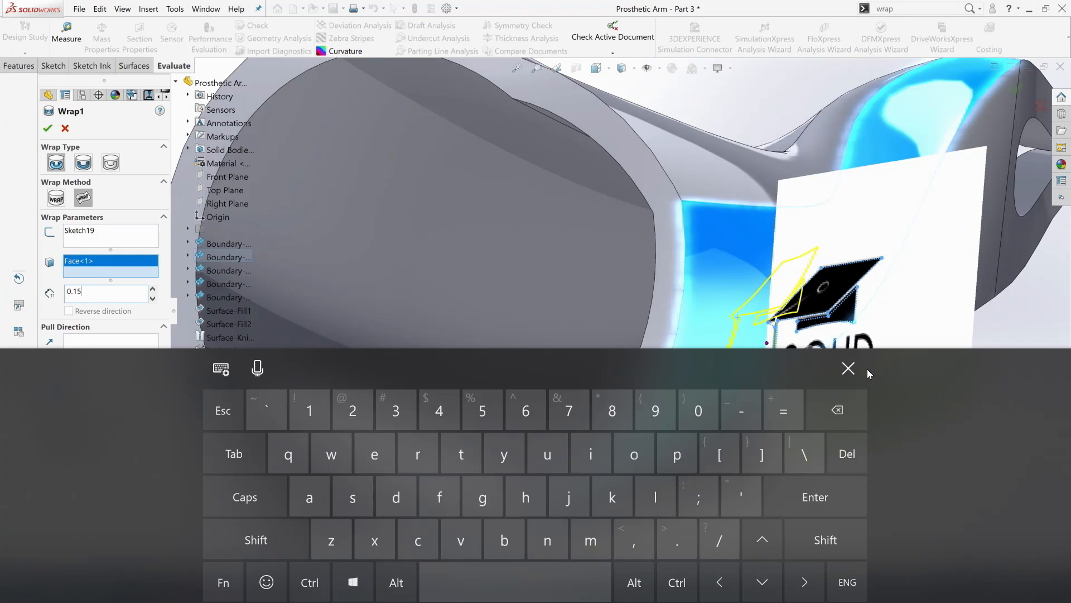
{"action": "left_click", "coordinate": [848, 368]}
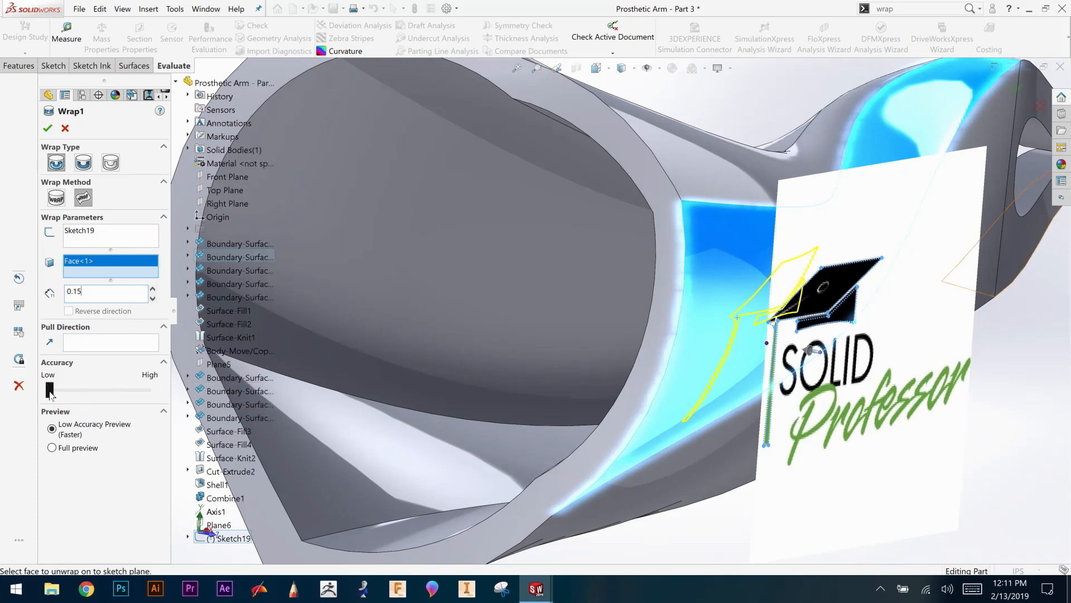
{"action": "mouse_move", "coordinate": [54, 394]}
{"action": "left_mouse_down"}
{"action": "mouse_move", "coordinate": [71, 390]}
{"action": "mouse_move", "coordinate": [47, 389]}
{"action": "left_mouse_up"}
{"action": "left_click", "coordinate": [47, 127]}
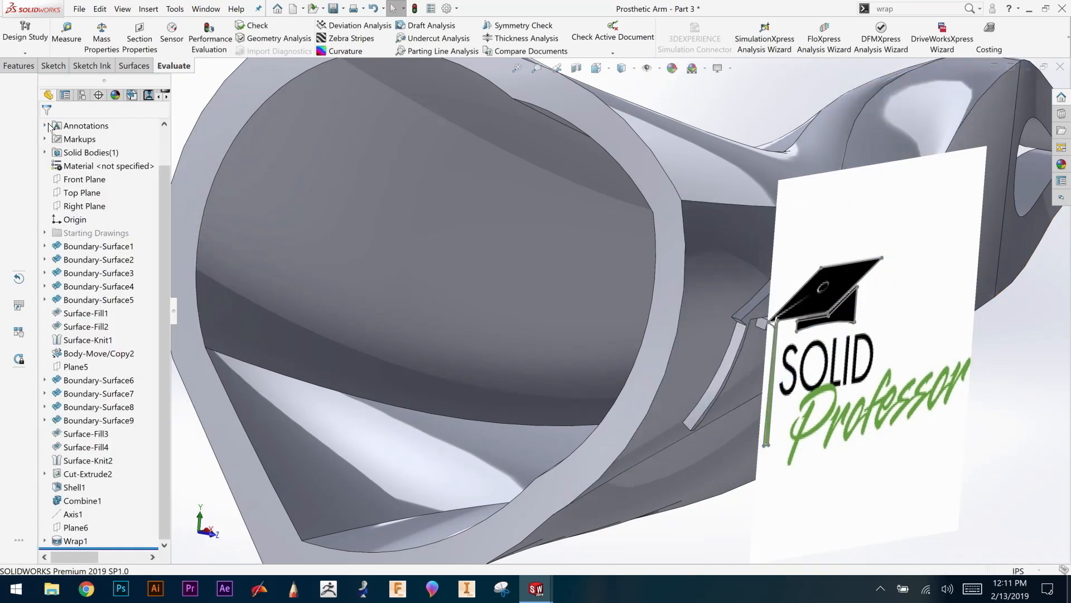
Step: Hide Sketch19 under Wrap1, including its logo picture
{"action": "left_click", "coordinate": [45, 540]}
{"action": "left_click", "coordinate": [86, 541]}
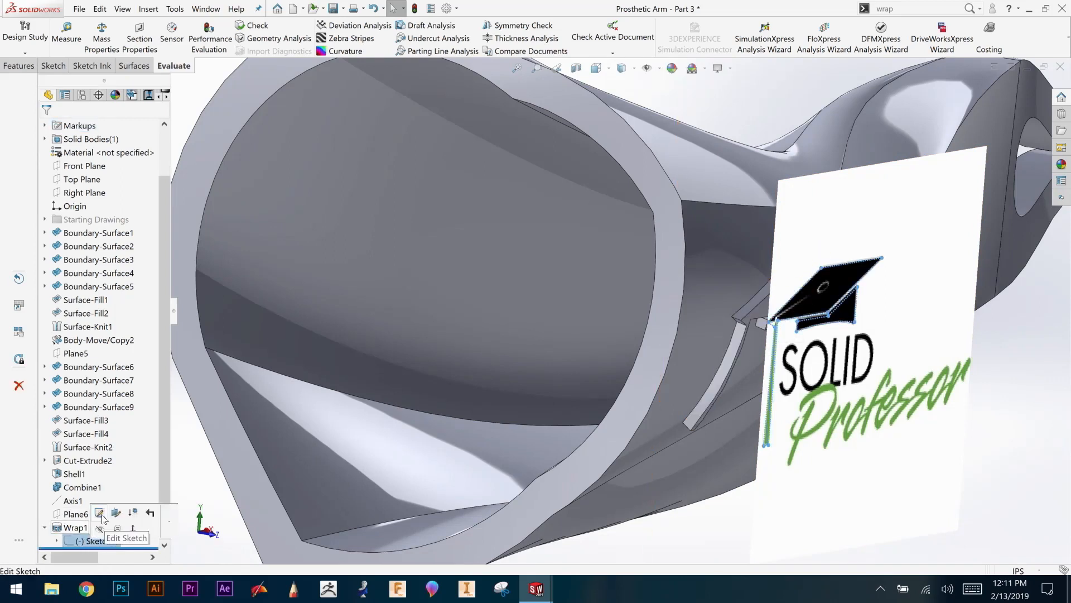
{"action": "left_click", "coordinate": [100, 530]}
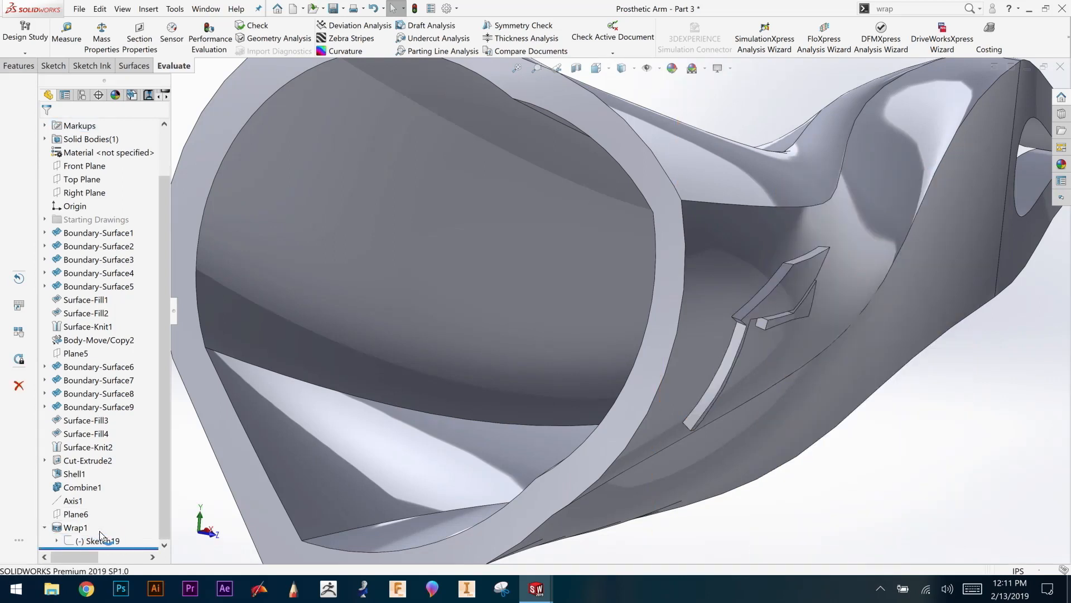
Step: Examine the embossed graduation cap on the arm's curved side, both close up and on the whole model
{"action": "mouse_move", "coordinate": [935, 433]}
{"action": "middle_mouse_down"}
{"action": "mouse_move", "coordinate": [852, 423]}
{"action": "mouse_move", "coordinate": [899, 409]}
{"action": "mouse_move", "coordinate": [924, 439]}
{"action": "mouse_move", "coordinate": [913, 419]}
{"action": "middle_mouse_up"}
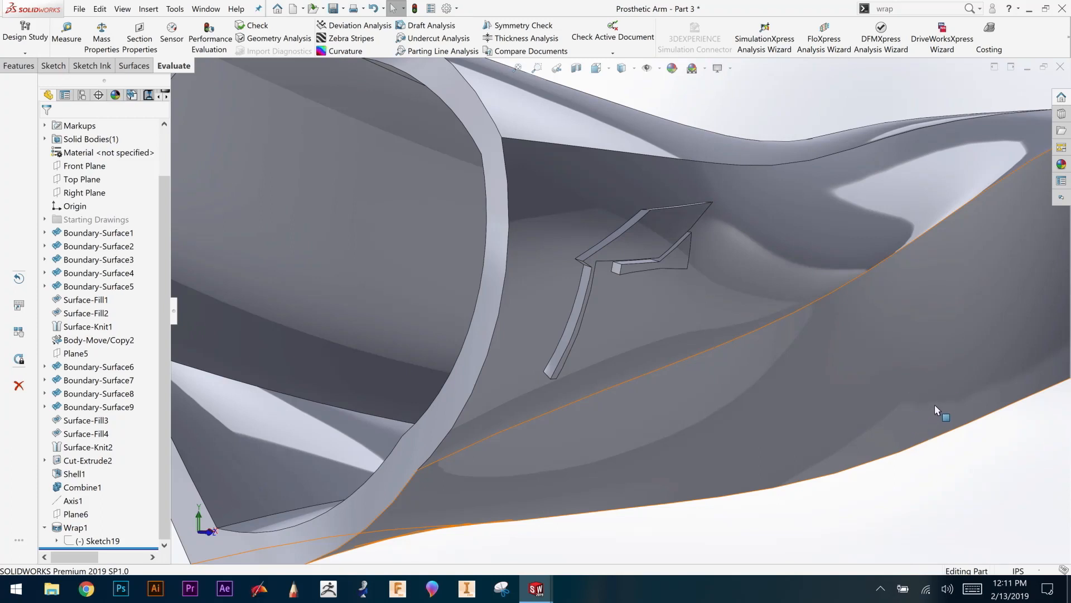
{"action": "middle_click_drag", "start_coordinate": [722, 284], "coordinate": [717, 311]}
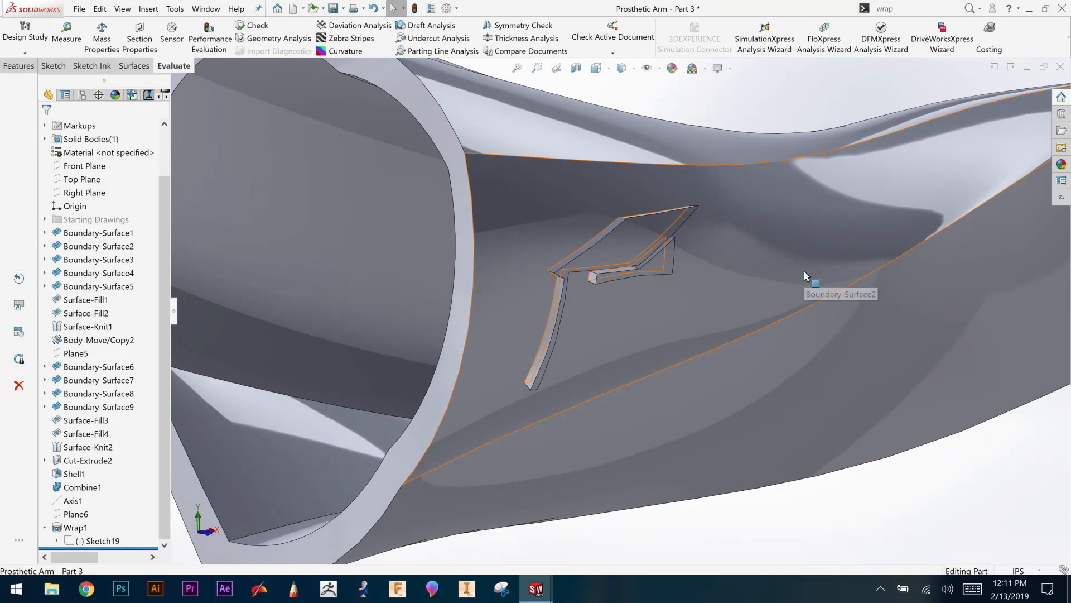
{"action": "left_click", "coordinate": [517, 70]}
{"action": "mouse_move", "coordinate": [849, 389]}
{"action": "middle_mouse_down"}
{"action": "mouse_move", "coordinate": [840, 355]}
{"action": "mouse_move", "coordinate": [754, 330]}
{"action": "mouse_move", "coordinate": [844, 351]}
{"action": "mouse_move", "coordinate": [857, 384]}
{"action": "middle_mouse_up"}
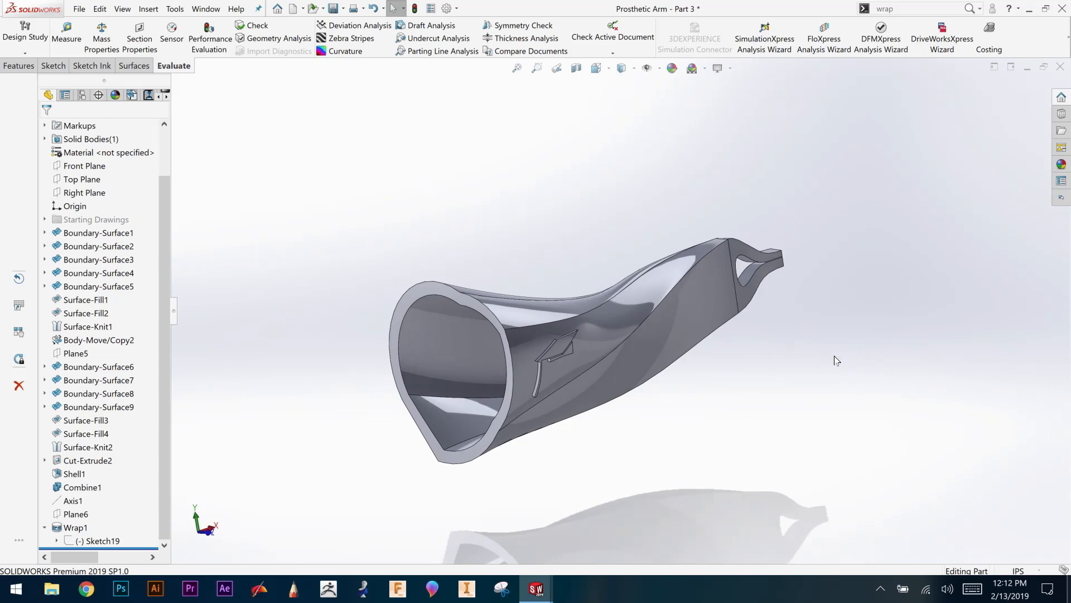
{"action": "middle_click_drag", "start_coordinate": [799, 379], "coordinate": [763, 391]}
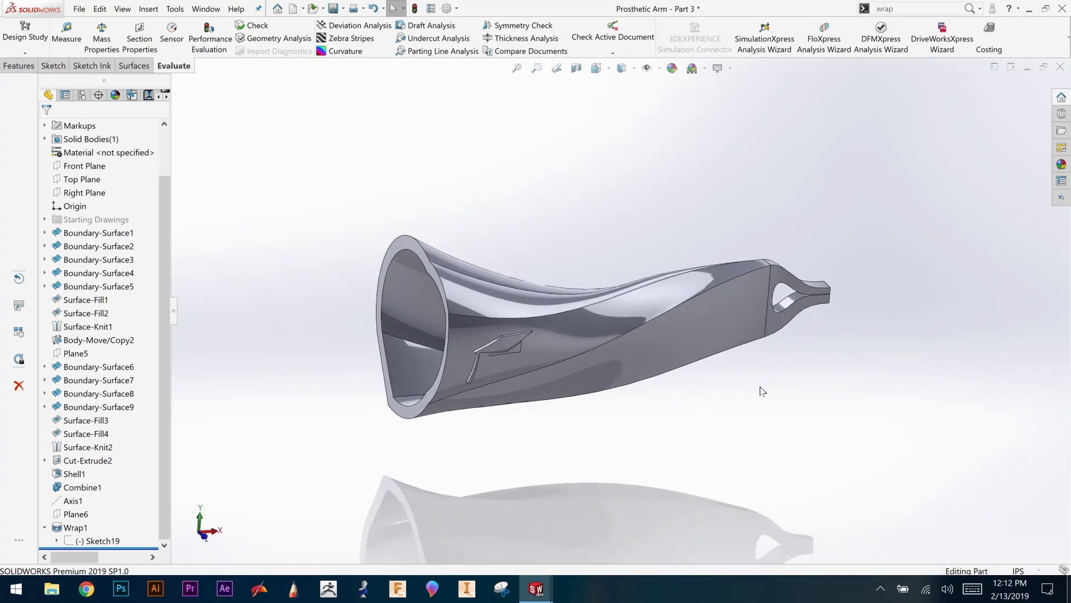
{"action": "middle_click_drag", "start_coordinate": [837, 375], "coordinate": [795, 350]}
{"action": "middle_click_drag", "start_coordinate": [721, 331], "coordinate": [852, 353]}
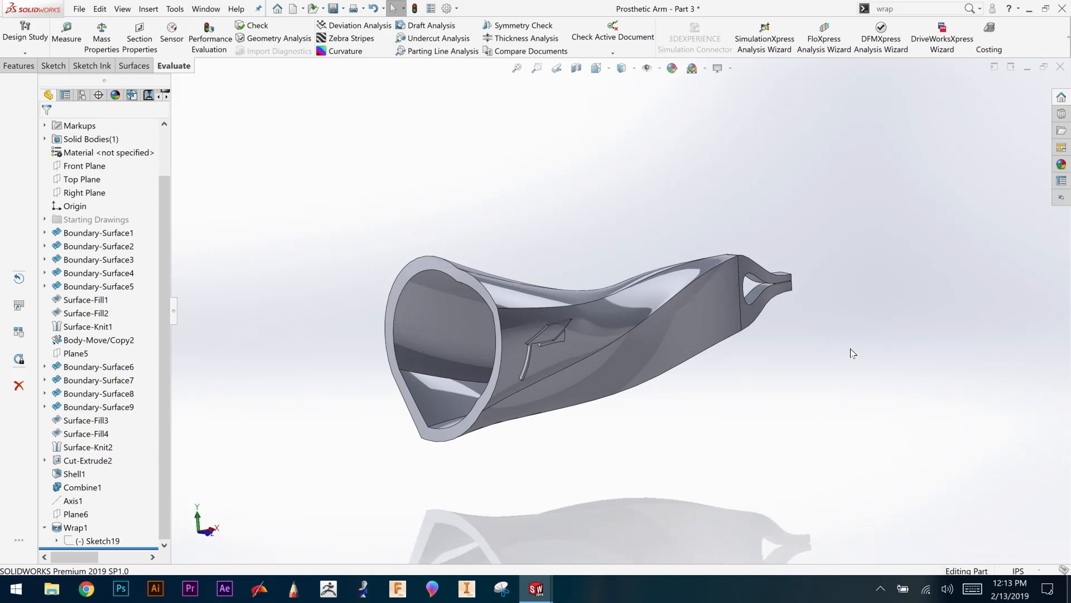
Step: Switch to the open document Prosthetic Arm - Starting Drawings, then hide Boundary-Surface1 and show the Starting Drawings folder's sketches
{"action": "left_click", "coordinate": [207, 8]}
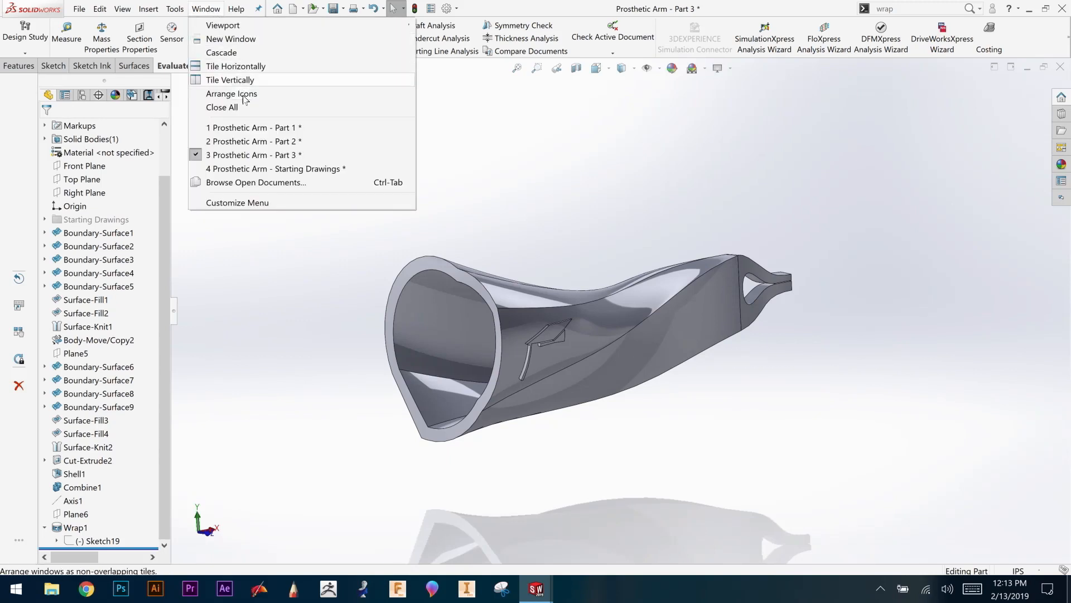
{"action": "left_click", "coordinate": [260, 169]}
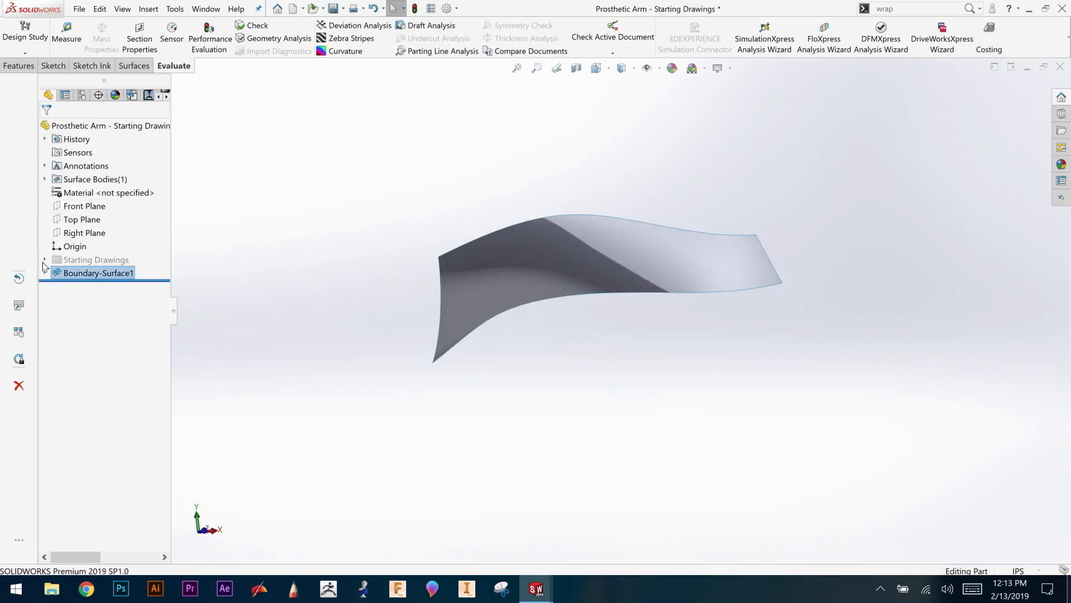
{"action": "right_click", "coordinate": [100, 273]}
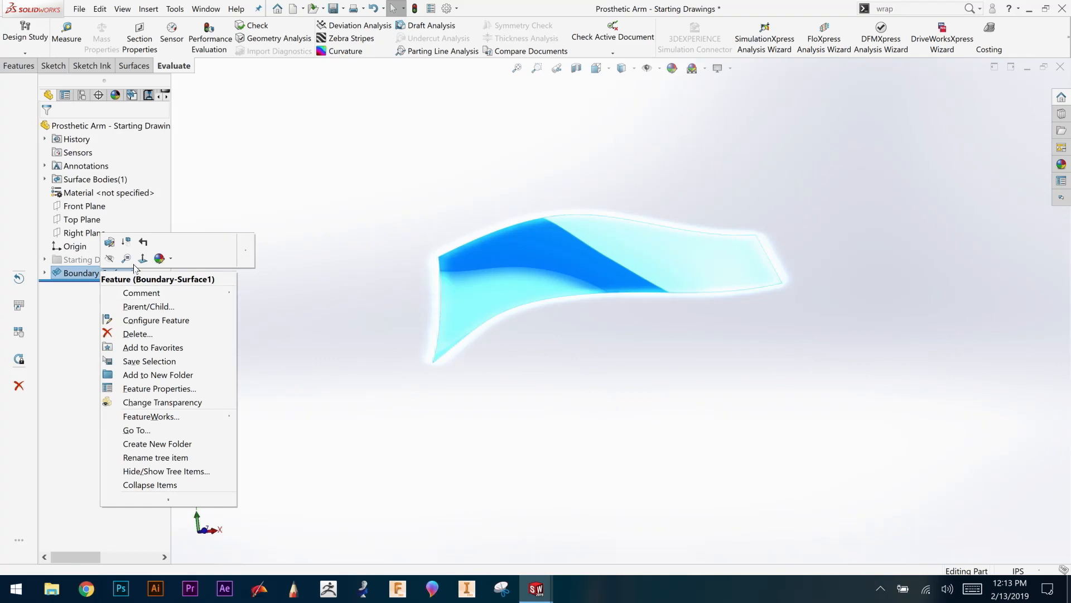
{"action": "left_click", "coordinate": [110, 258]}
{"action": "right_click", "coordinate": [76, 262]}
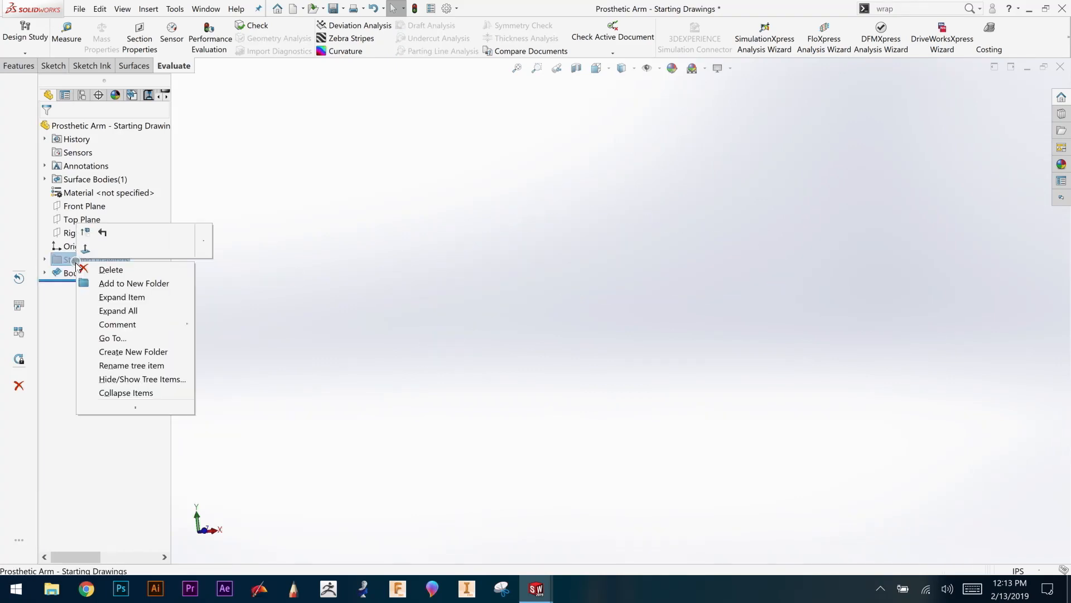
{"action": "left_click", "coordinate": [86, 232]}
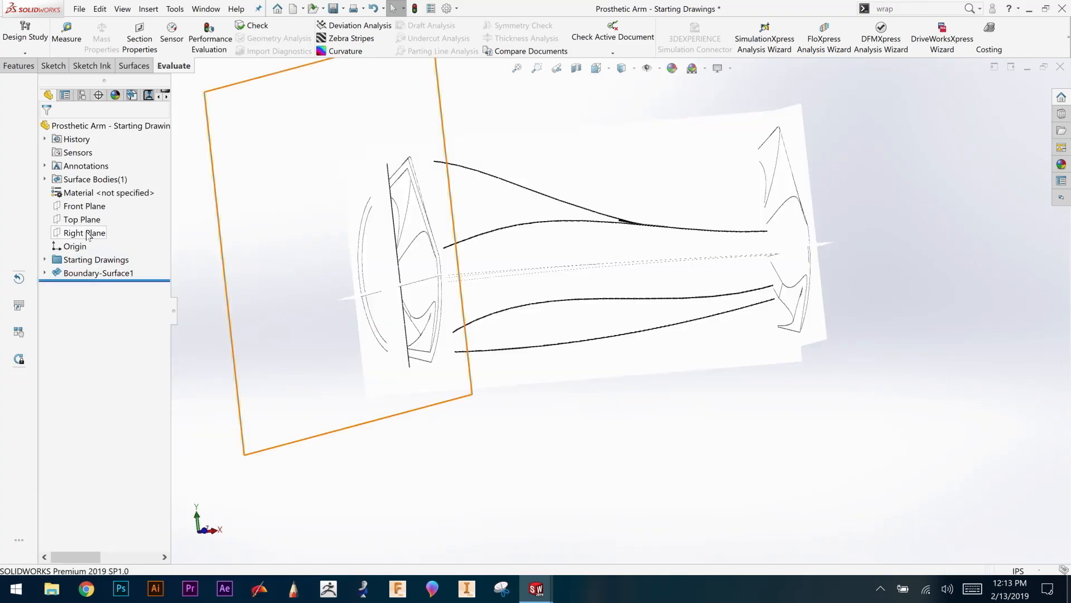
Step: Open the Front View sketch in the Starting Drawings folder for editing and orient the view to the front
{"action": "middle_click_drag", "start_coordinate": [930, 350], "coordinate": [848, 426]}
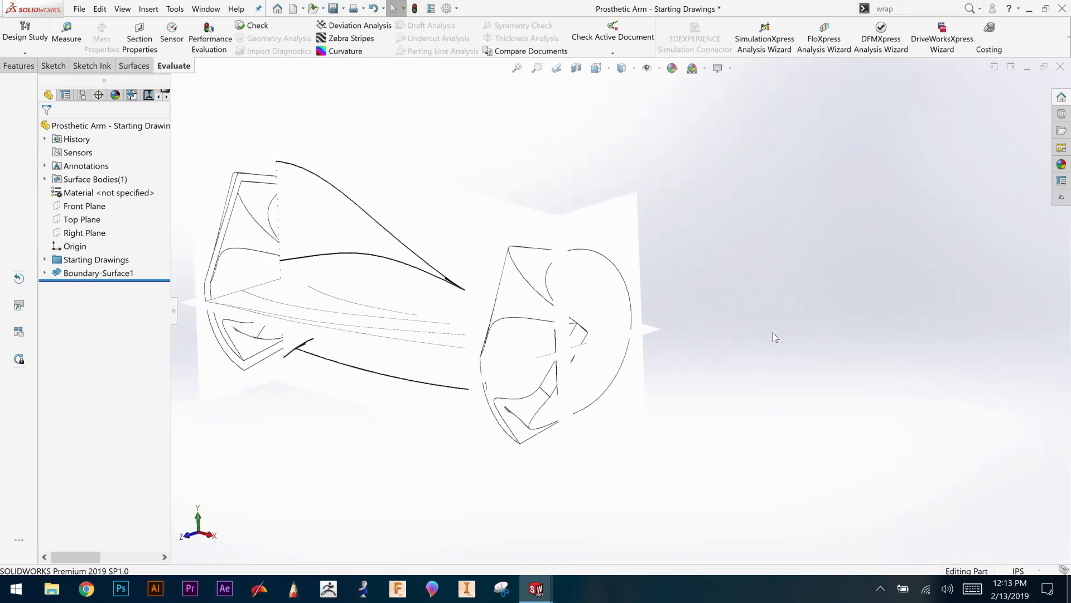
{"action": "middle_click_drag", "start_coordinate": [806, 363], "coordinate": [906, 371], "text": "ctrl"}
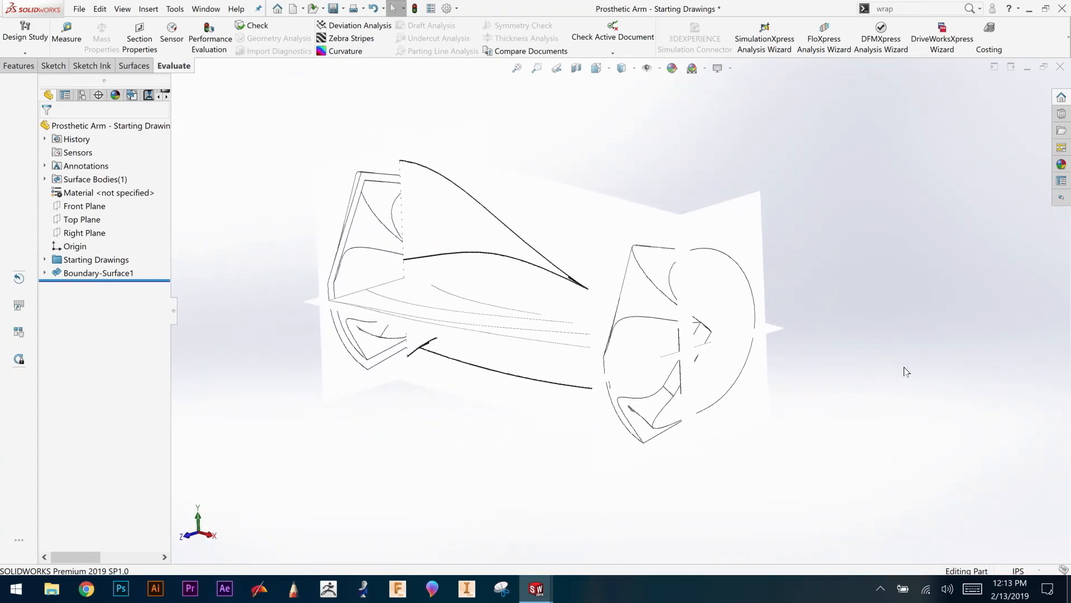
{"action": "left_click", "coordinate": [44, 259]}
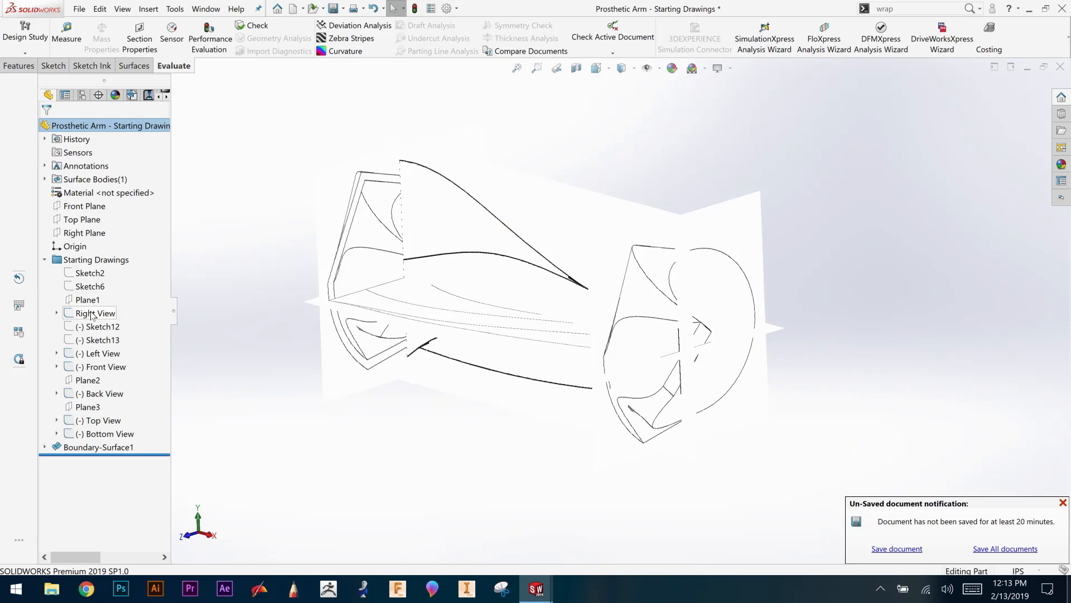
{"action": "right_click", "coordinate": [102, 368]}
{"action": "left_click", "coordinate": [108, 337]}
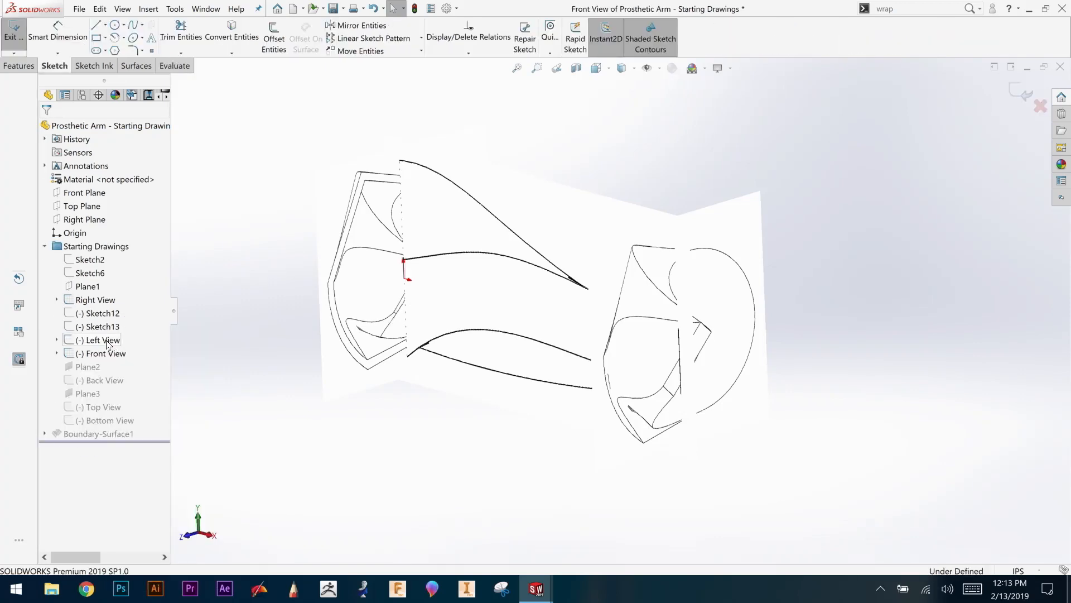
{"action": "left_click", "coordinate": [596, 68]}
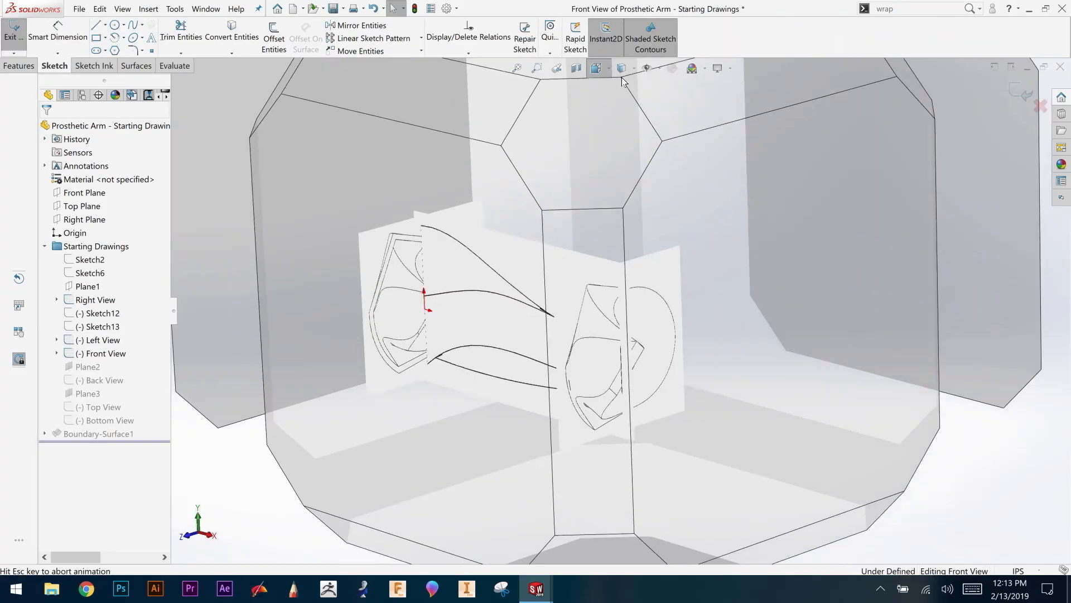
{"action": "left_click", "coordinate": [651, 128]}
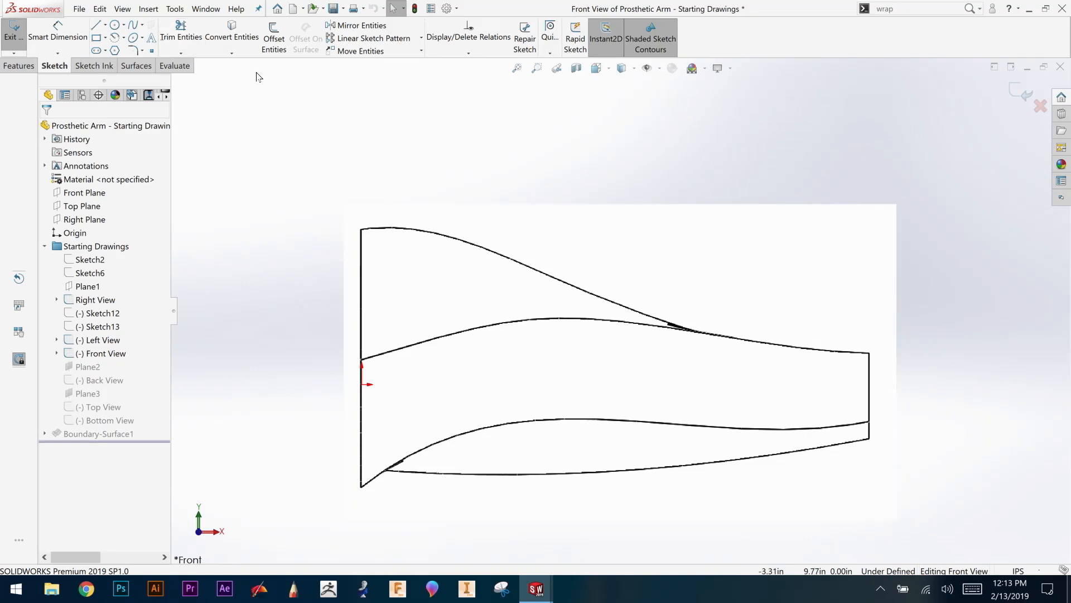
{"action": "left_click", "coordinate": [177, 13]}
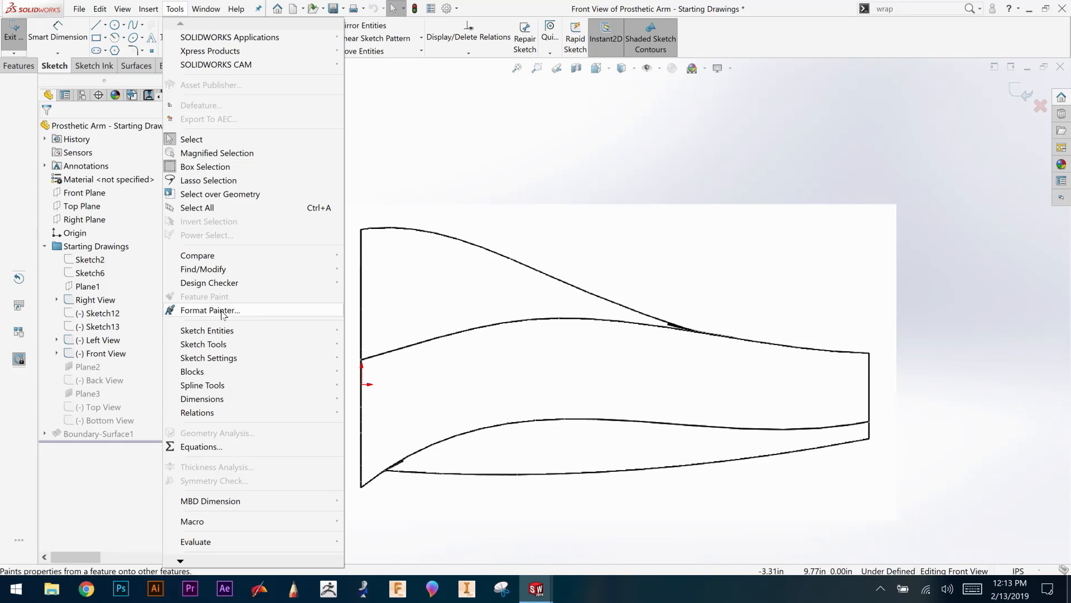
{"action": "mouse_move", "coordinate": [230, 345]}
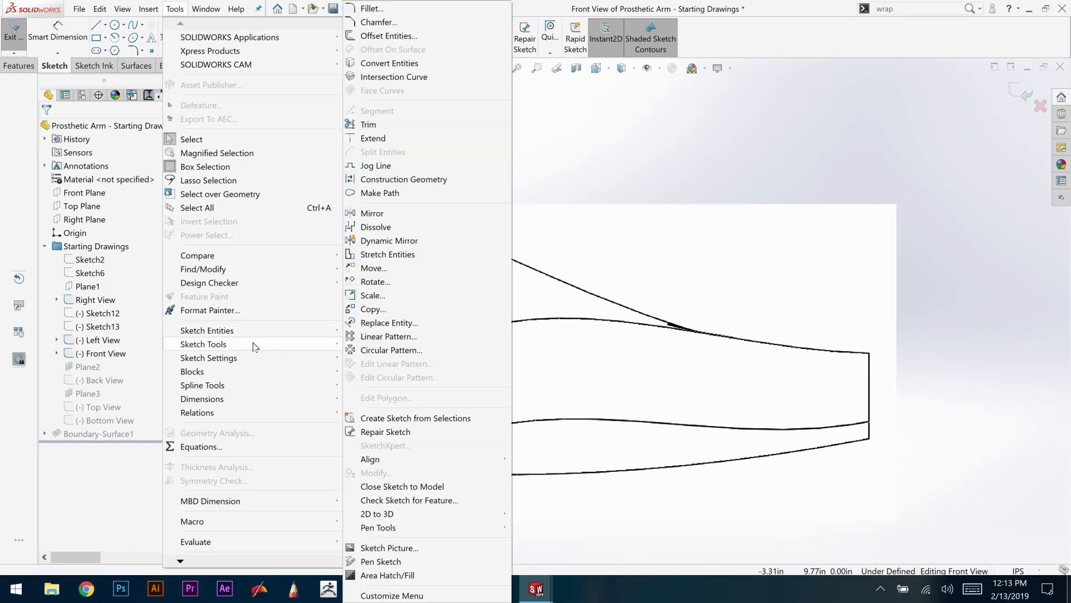
{"action": "left_click", "coordinate": [423, 550]}
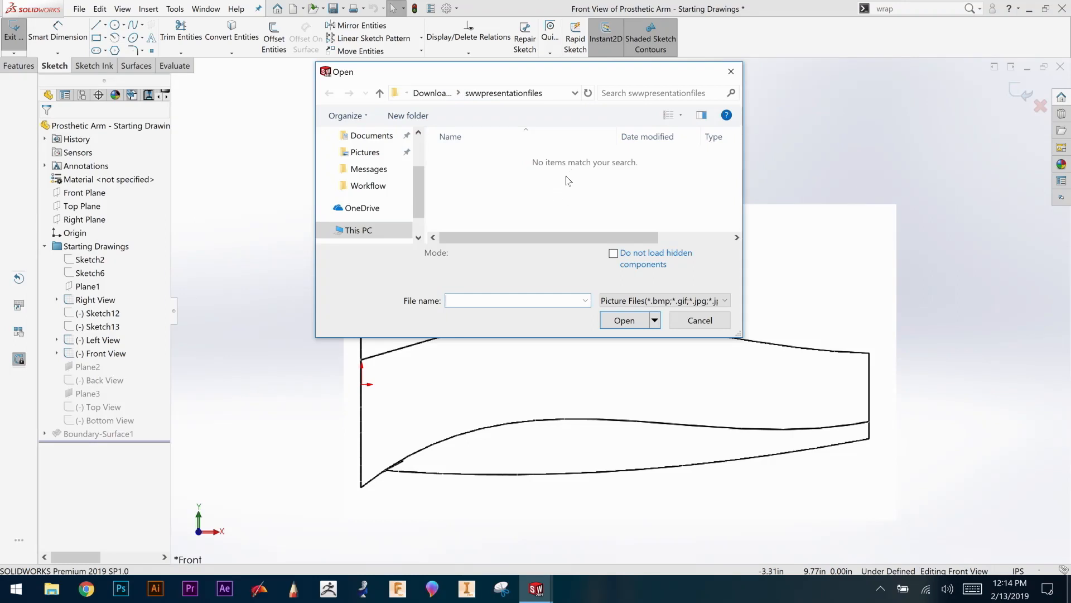
{"action": "left_click", "coordinate": [707, 323]}
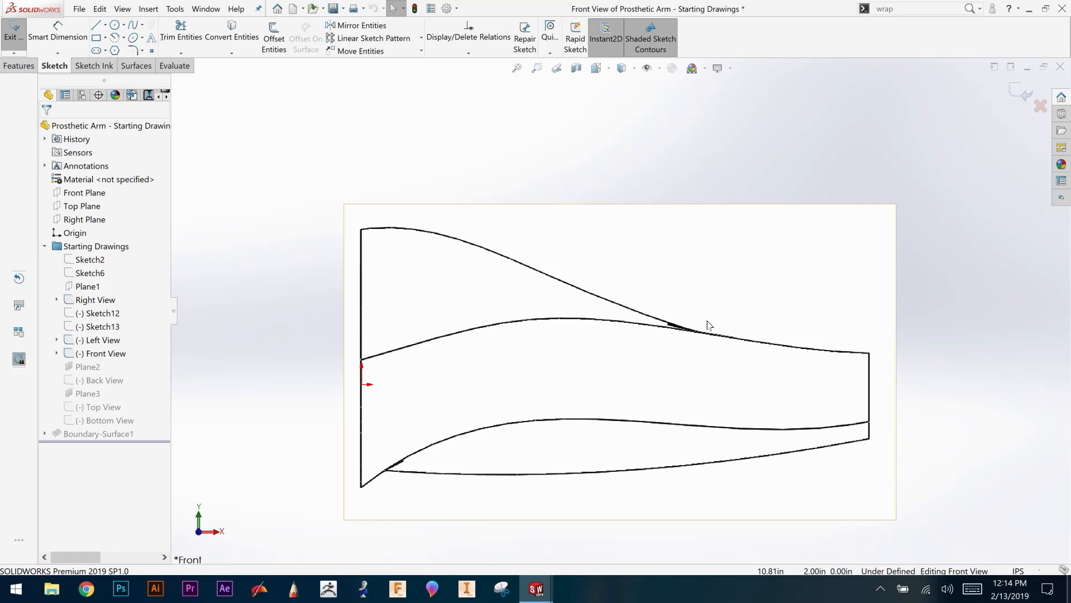
Step: Draw a black freehand ink stroke looping above the arm profile with the Sketch Ink pen, and exit the sketch
{"action": "left_click", "coordinate": [94, 65]}
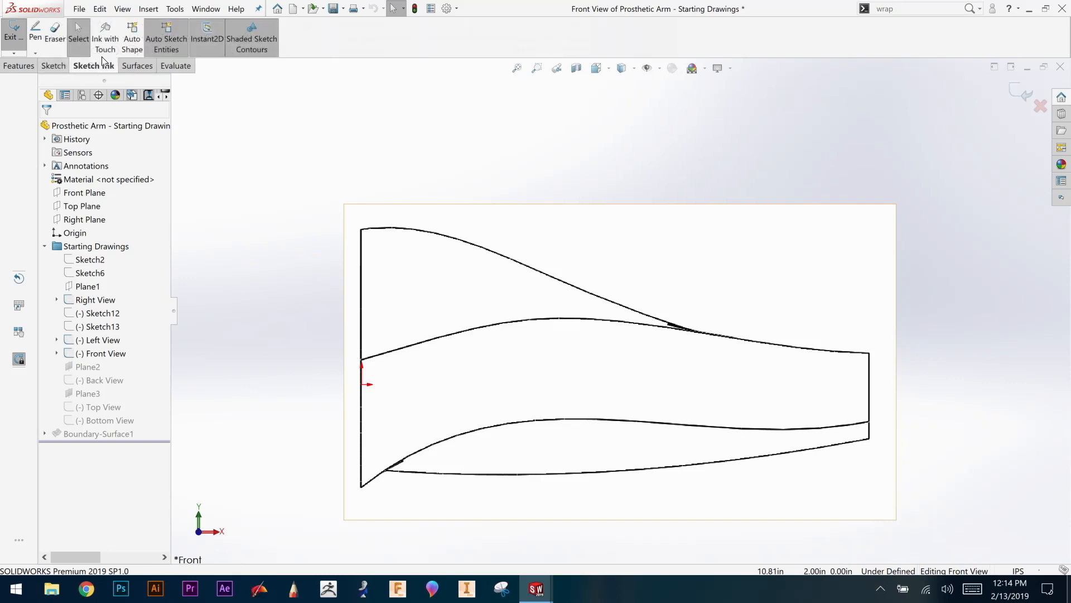
{"action": "left_click", "coordinate": [37, 37]}
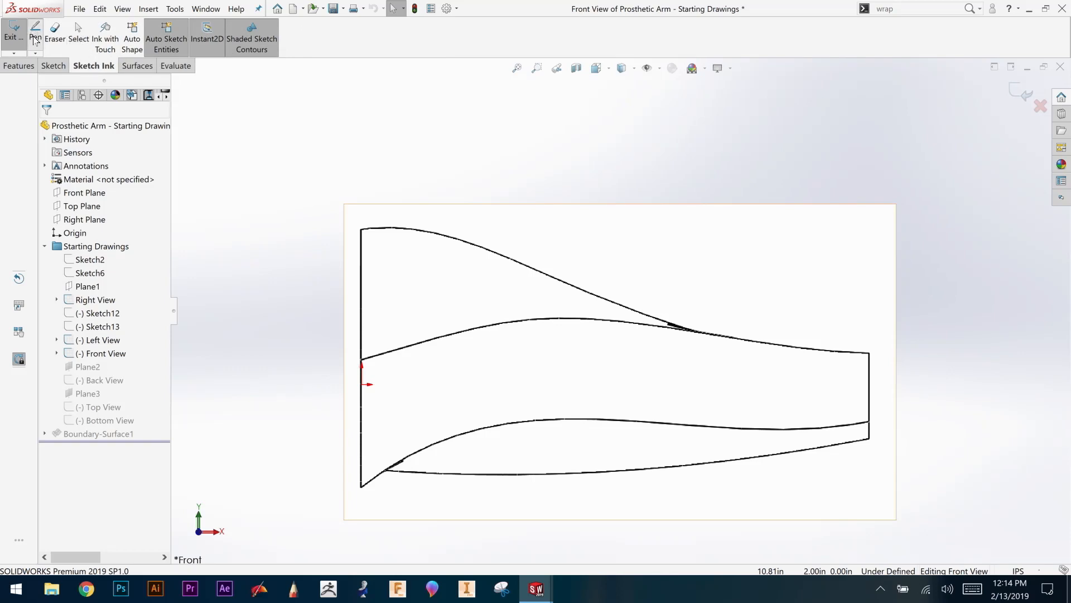
{"action": "left_click", "coordinate": [184, 54]}
{"action": "left_click", "coordinate": [169, 45]}
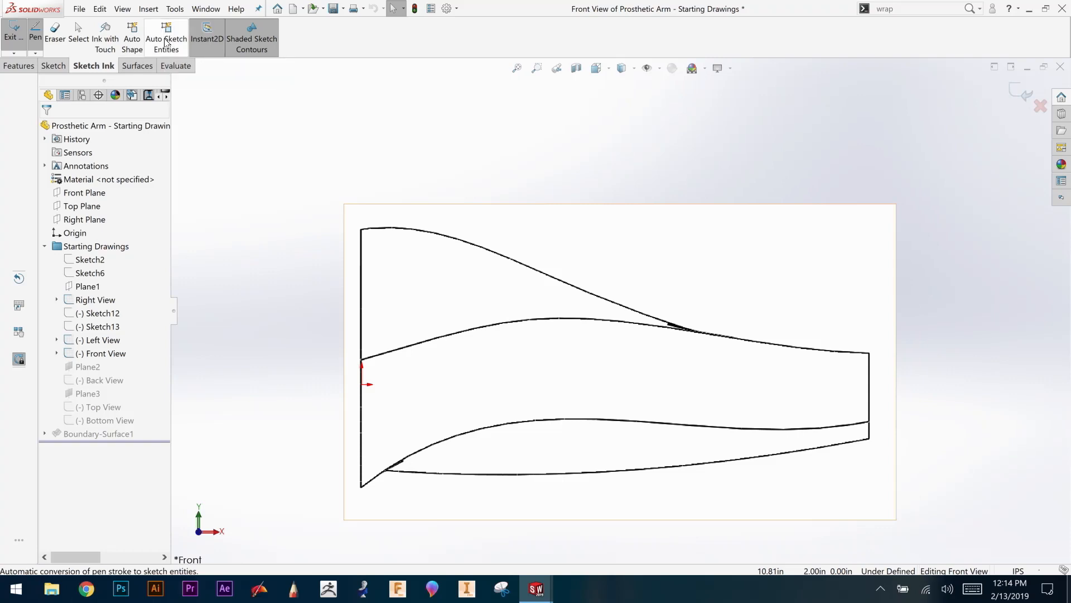
{"action": "left_click", "coordinate": [206, 42]}
{"action": "mouse_move", "coordinate": [444, 106]}
{"action": "left_mouse_down"}
{"action": "mouse_move", "coordinate": [448, 154]}
{"action": "mouse_move", "coordinate": [722, 202]}
{"action": "mouse_move", "coordinate": [431, 219]}
{"action": "left_mouse_up"}
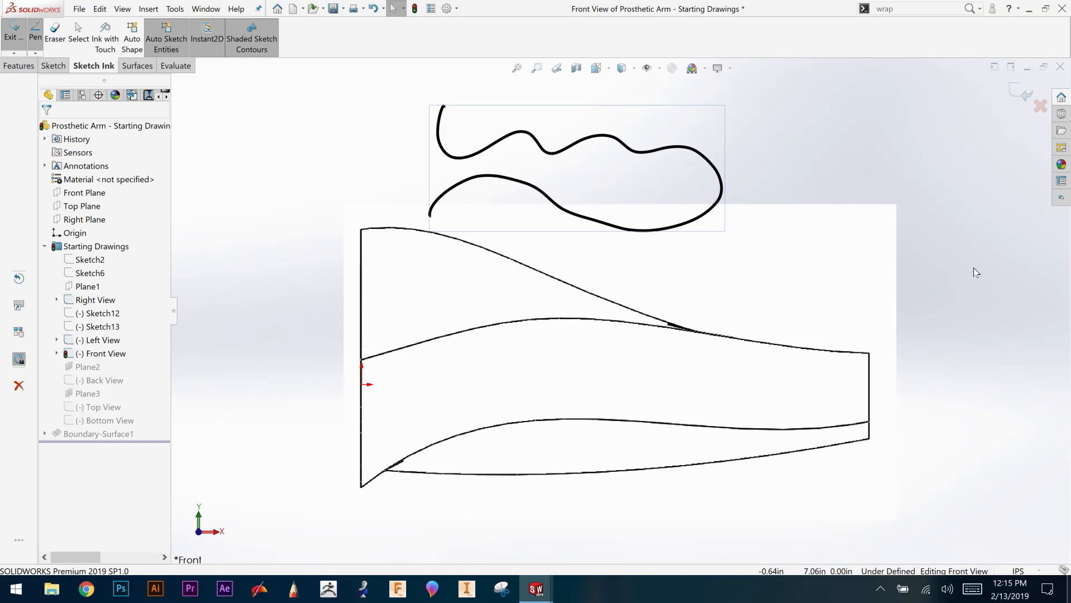
{"action": "left_click", "coordinate": [1023, 94]}
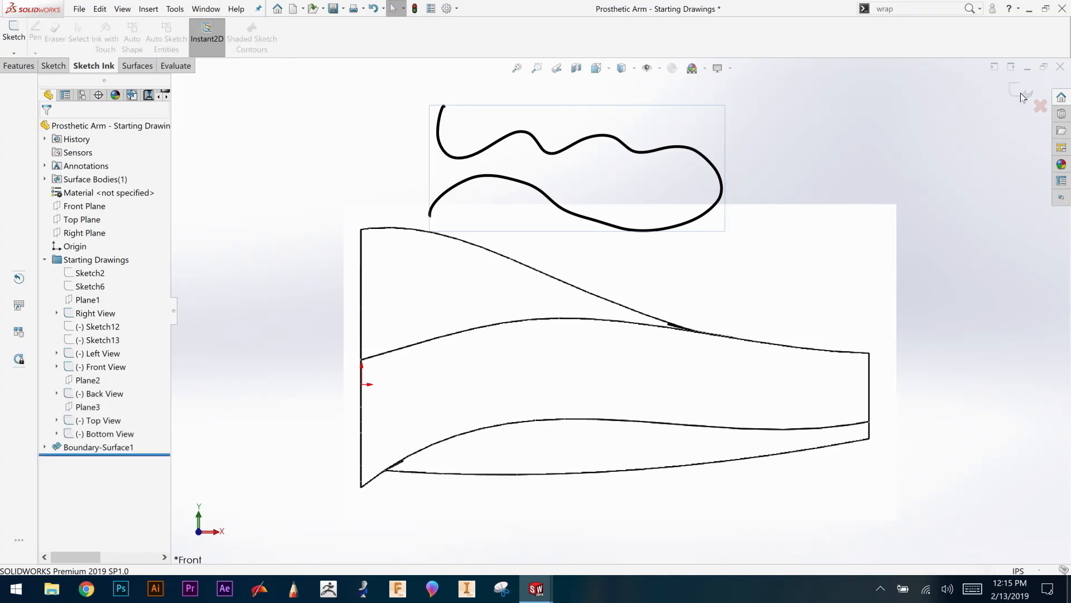
Step: Reopen the Front View sketch for editing and set the Sketch Ink pen colour to red
{"action": "mouse_move", "coordinate": [966, 285]}
{"action": "middle_mouse_down"}
{"action": "mouse_move", "coordinate": [872, 311]}
{"action": "mouse_move", "coordinate": [887, 315]}
{"action": "middle_mouse_up"}
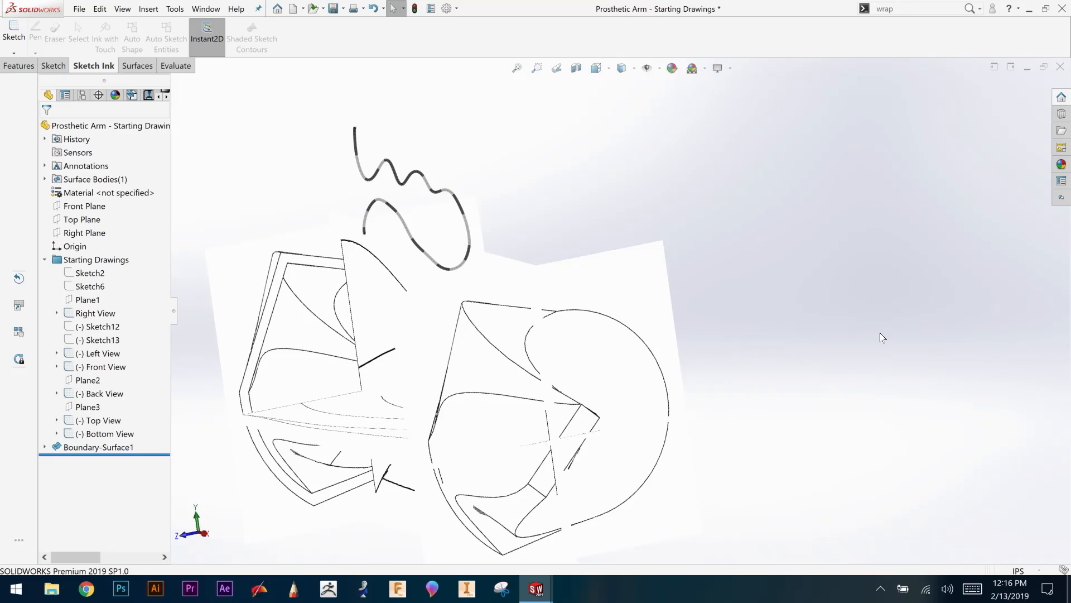
{"action": "mouse_move", "coordinate": [723, 308]}
{"action": "middle_mouse_down"}
{"action": "mouse_move", "coordinate": [618, 202]}
{"action": "mouse_move", "coordinate": [665, 232]}
{"action": "mouse_move", "coordinate": [495, 265]}
{"action": "middle_mouse_up"}
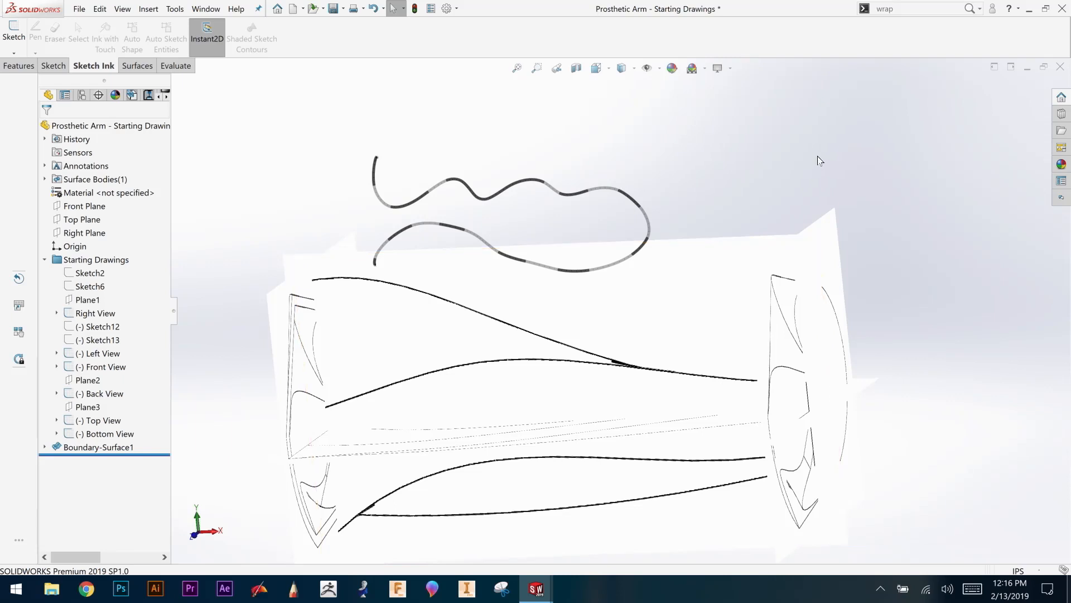
{"action": "mouse_move", "coordinate": [801, 150]}
{"action": "middle_mouse_down"}
{"action": "mouse_move", "coordinate": [772, 156]}
{"action": "mouse_move", "coordinate": [820, 167]}
{"action": "middle_mouse_up"}
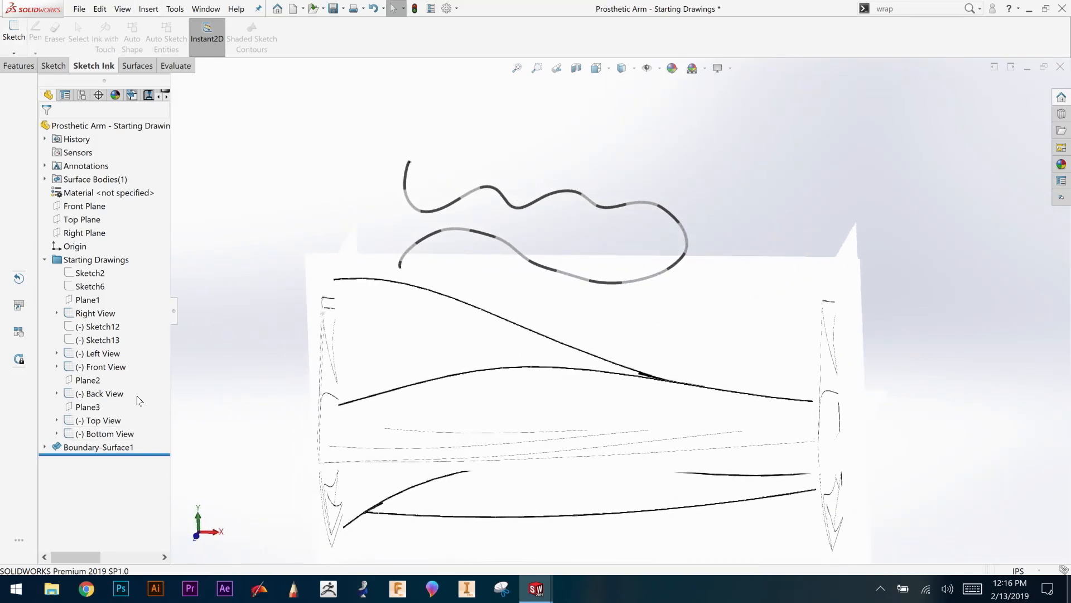
{"action": "right_click", "coordinate": [99, 367]}
{"action": "left_click", "coordinate": [108, 337]}
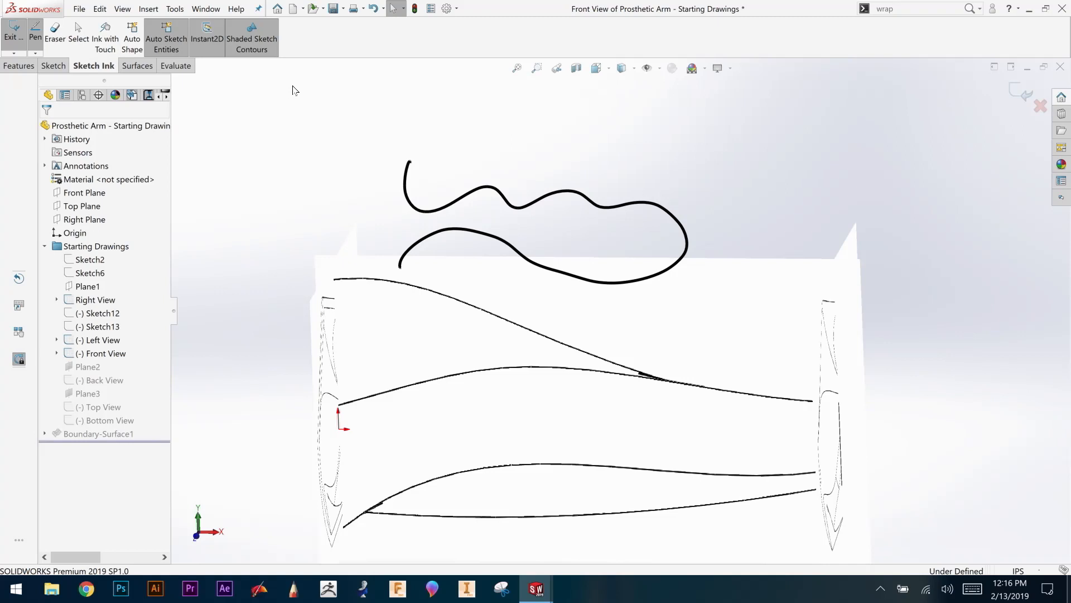
{"action": "left_click", "coordinate": [36, 53]}
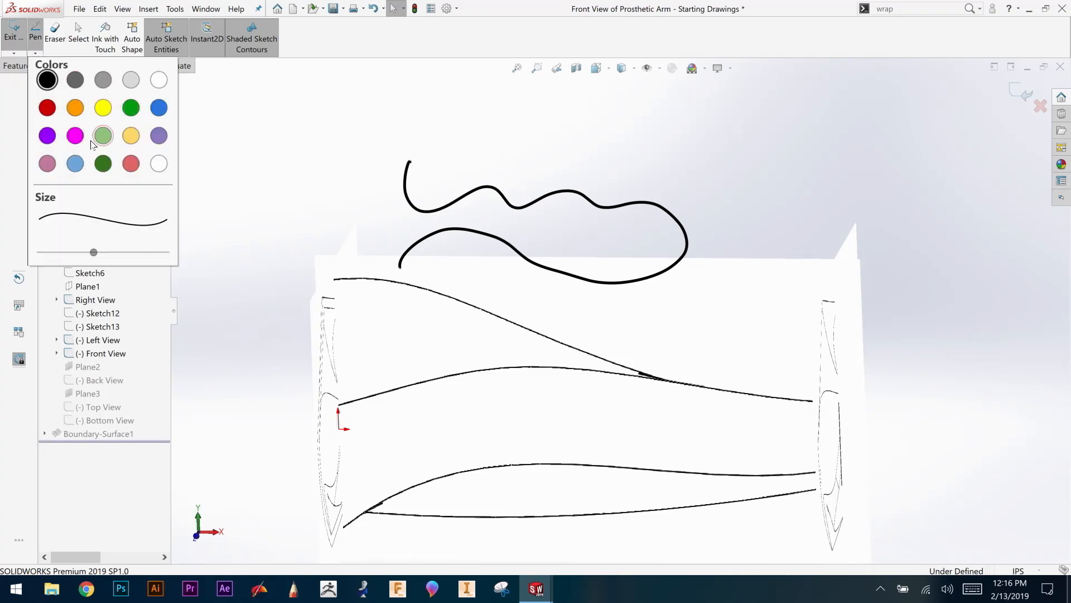
{"action": "mouse_move", "coordinate": [93, 253]}
{"action": "left_mouse_down"}
{"action": "mouse_move", "coordinate": [129, 252]}
{"action": "mouse_move", "coordinate": [74, 252]}
{"action": "mouse_move", "coordinate": [93, 252]}
{"action": "left_mouse_up"}
{"action": "left_click", "coordinate": [48, 109]}
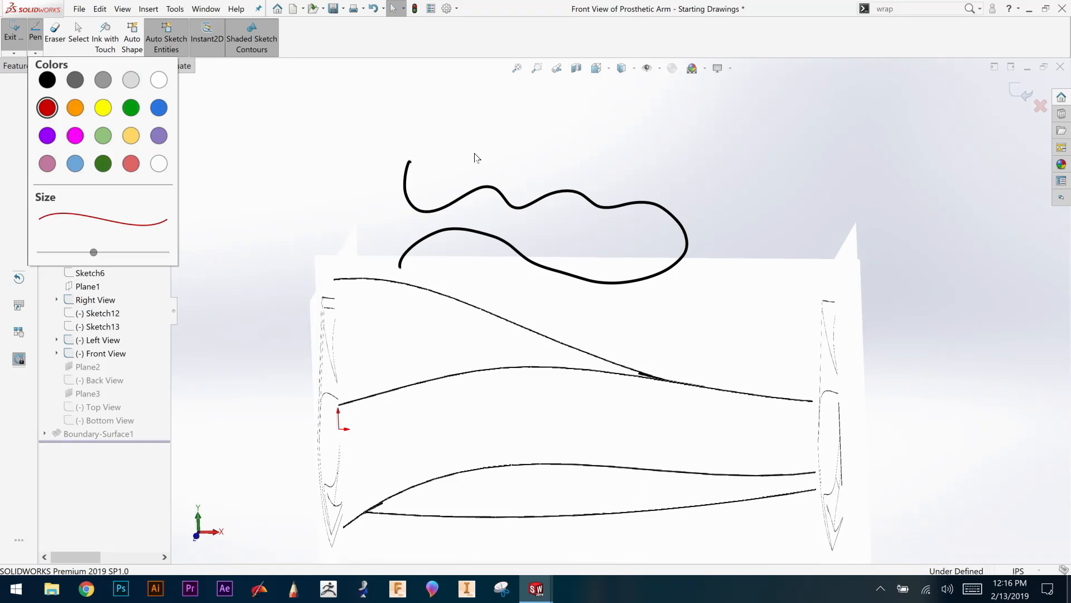
Step: Try a freehand stroke around the black curve, turn off Auto Sketch Entities, and undo the converted spline
{"action": "mouse_move", "coordinate": [422, 149]}
{"action": "left_mouse_down"}
{"action": "mouse_move", "coordinate": [427, 197]}
{"action": "mouse_move", "coordinate": [589, 182]}
{"action": "mouse_move", "coordinate": [697, 211]}
{"action": "mouse_move", "coordinate": [618, 303]}
{"action": "mouse_move", "coordinate": [431, 252]}
{"action": "mouse_move", "coordinate": [413, 272]}
{"action": "left_mouse_up"}
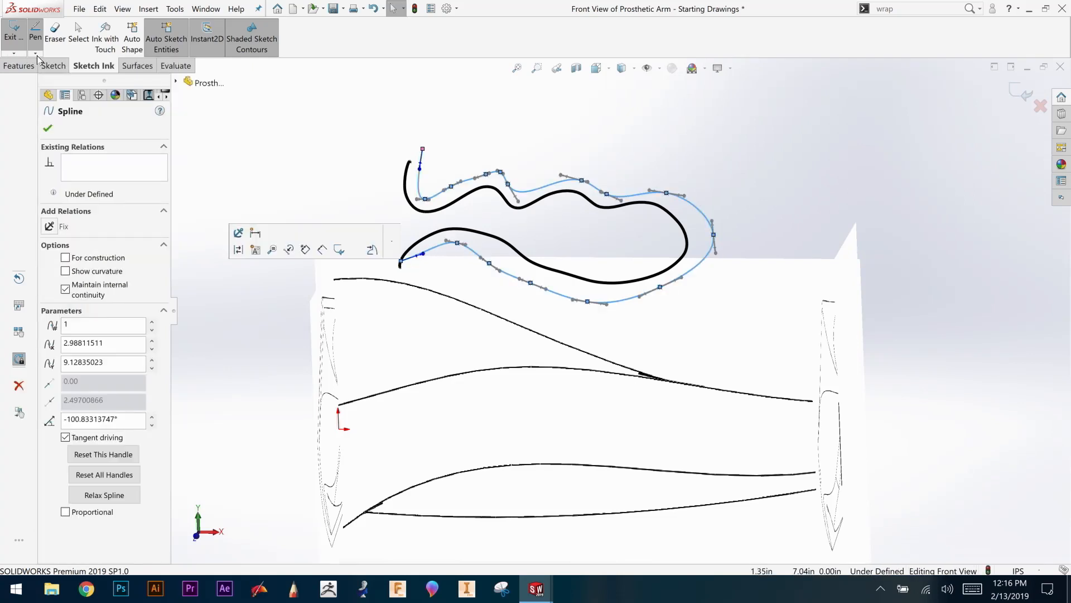
{"action": "left_click", "coordinate": [166, 32]}
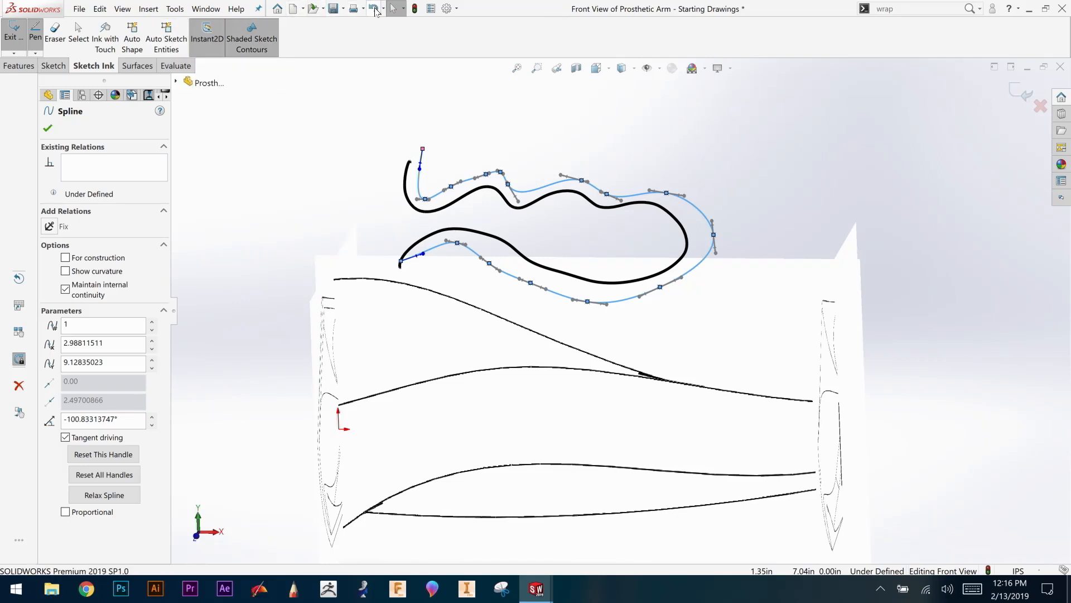
{"action": "left_click", "coordinate": [961, 150]}
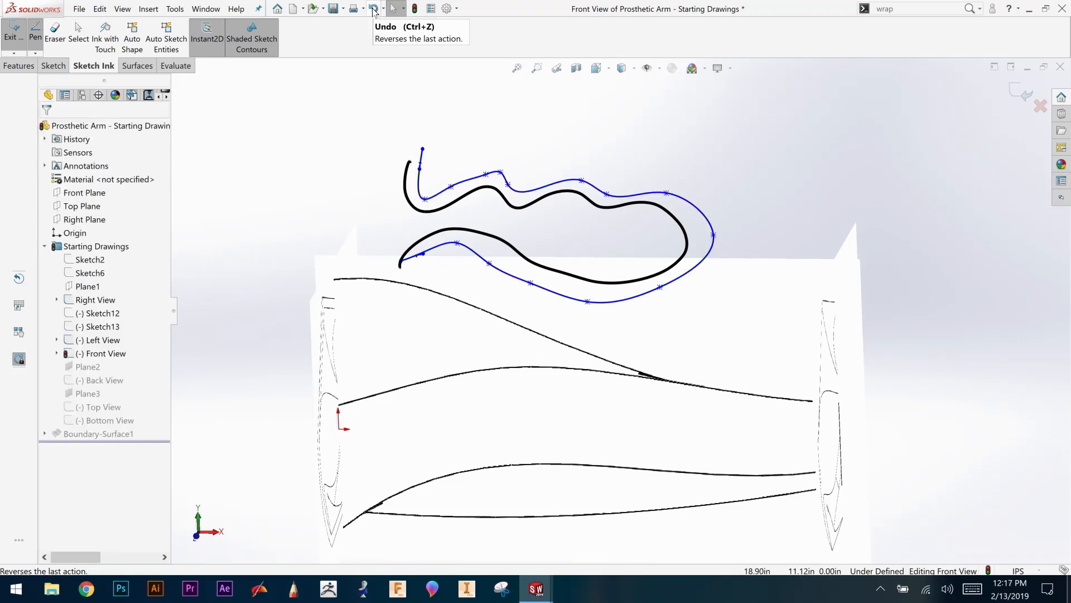
{"action": "left_click", "coordinate": [373, 9]}
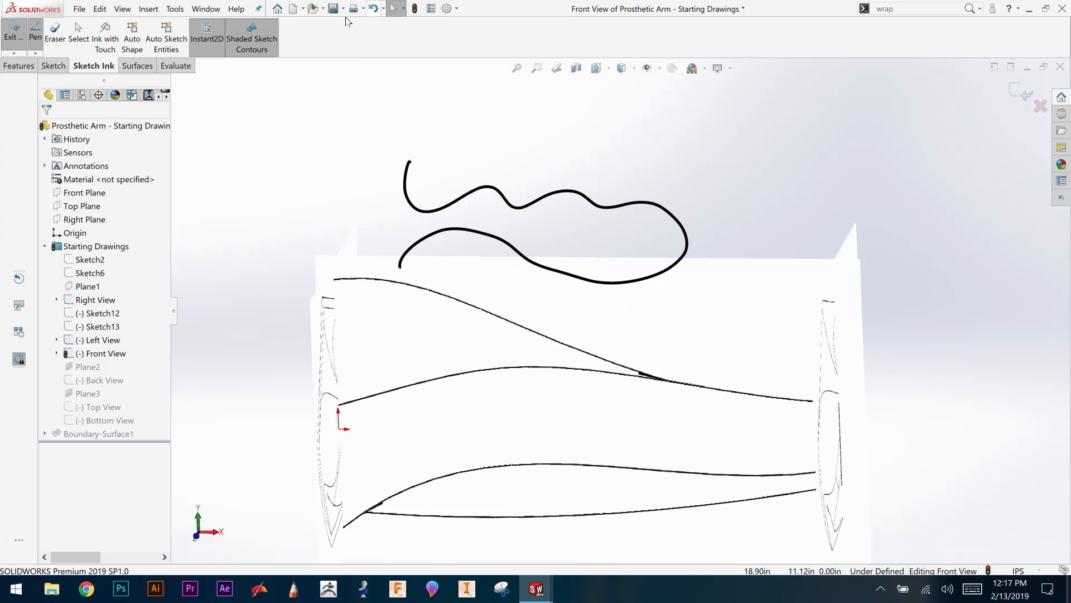
Step: Increase the red pen's size and draw a freehand ink stroke looping around the outside of the black one
{"action": "left_click", "coordinate": [35, 53]}
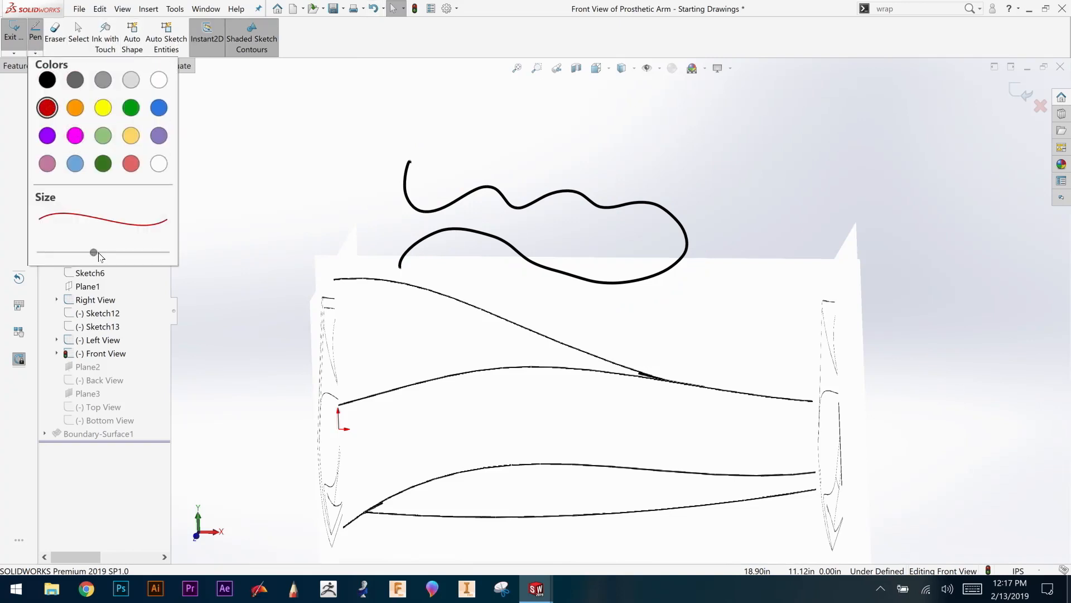
{"action": "left_click_drag", "start_coordinate": [94, 252], "coordinate": [130, 252]}
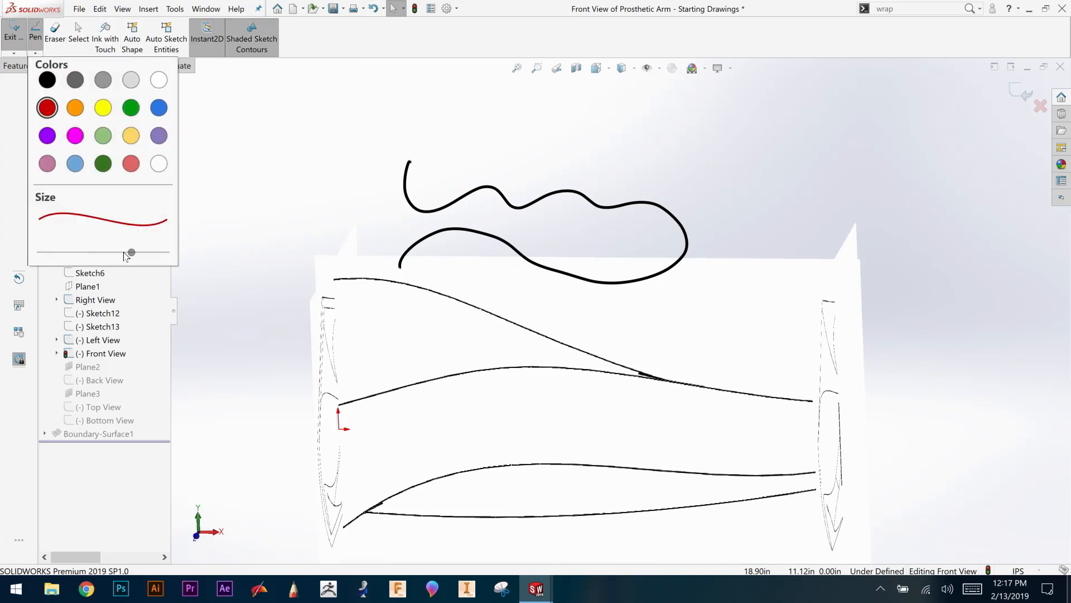
{"action": "left_click", "coordinate": [36, 54]}
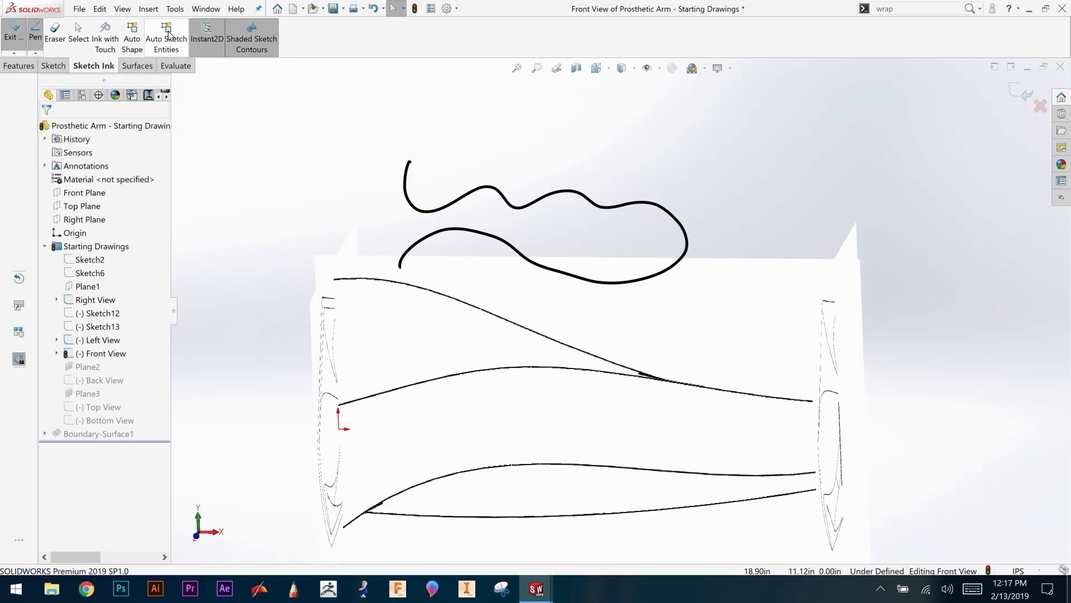
{"action": "mouse_move", "coordinate": [428, 143]}
{"action": "left_mouse_down"}
{"action": "mouse_move", "coordinate": [416, 166]}
{"action": "mouse_move", "coordinate": [522, 195]}
{"action": "mouse_move", "coordinate": [629, 198]}
{"action": "mouse_move", "coordinate": [655, 303]}
{"action": "mouse_move", "coordinate": [401, 291]}
{"action": "left_mouse_up"}
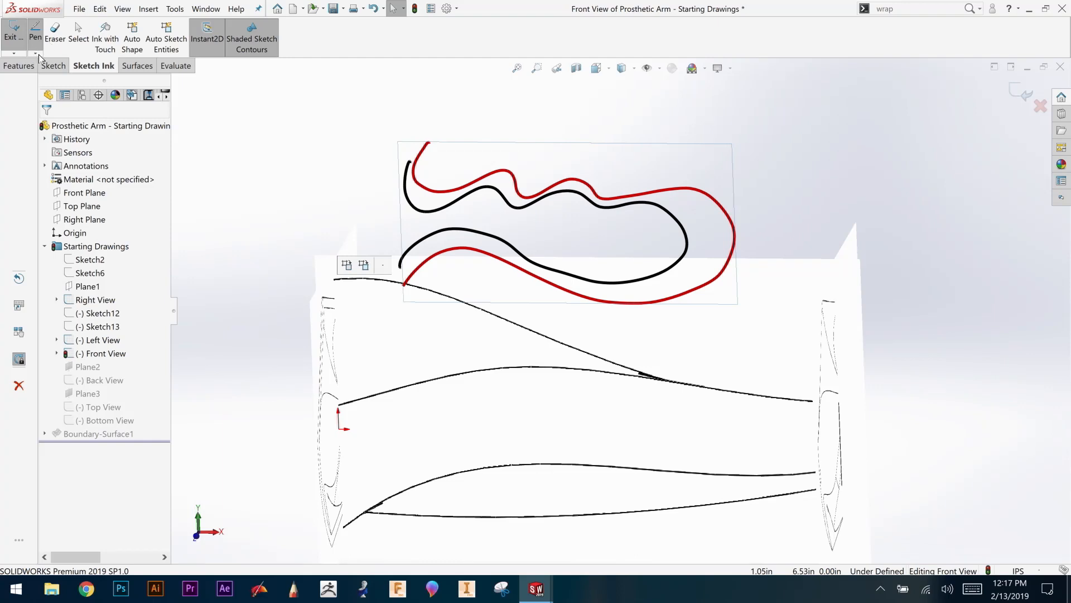
Step: With Auto Sketch Entities on, try a wavy stroke across the arm's wider end, convert its spline to an arc, and undo it
{"action": "left_click", "coordinate": [171, 38]}
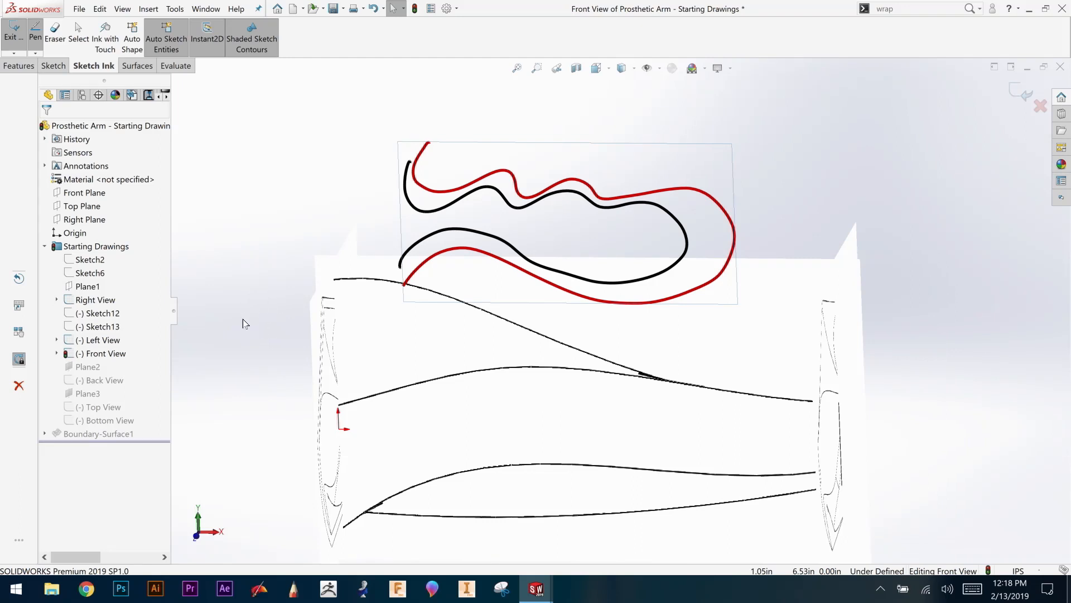
{"action": "mouse_move", "coordinate": [272, 320]}
{"action": "left_mouse_down"}
{"action": "mouse_move", "coordinate": [276, 412]}
{"action": "mouse_move", "coordinate": [408, 425]}
{"action": "mouse_move", "coordinate": [514, 470]}
{"action": "left_mouse_up"}
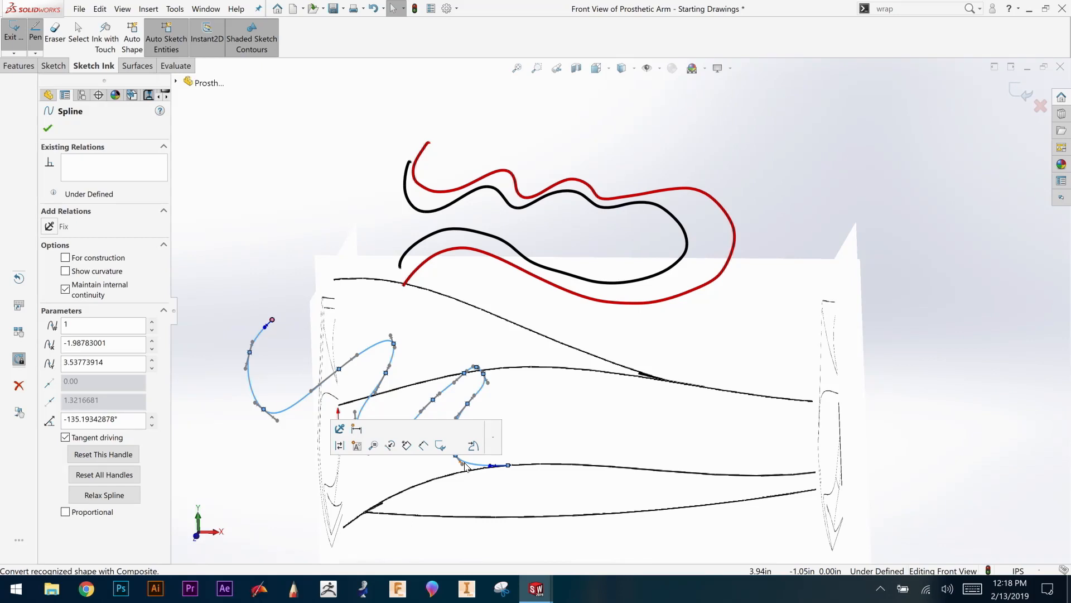
{"action": "left_click", "coordinate": [474, 447]}
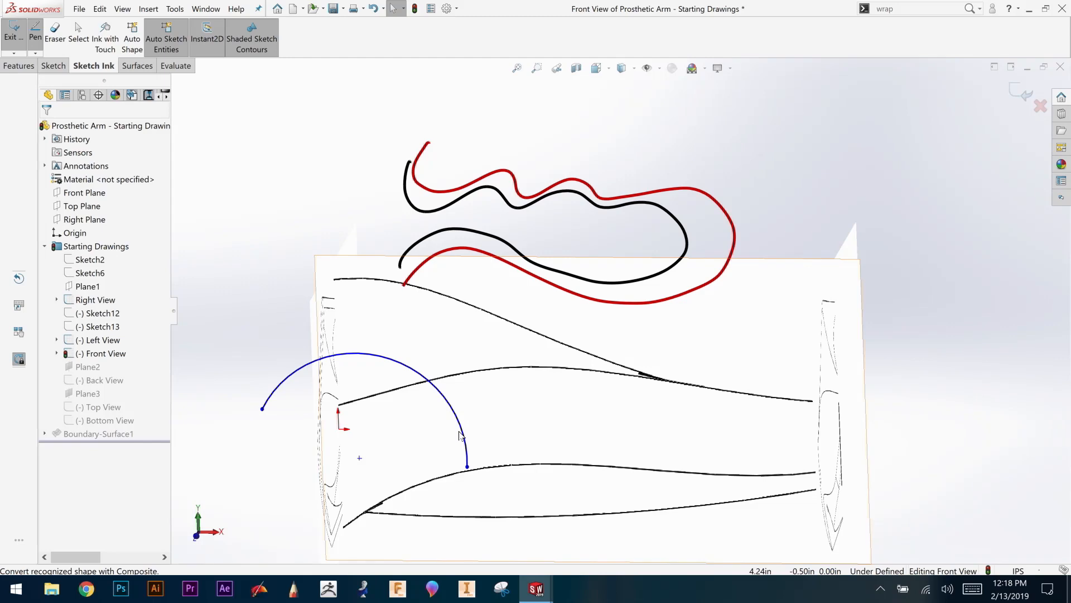
{"action": "left_click", "coordinate": [374, 8]}
{"action": "left_click", "coordinate": [373, 9]}
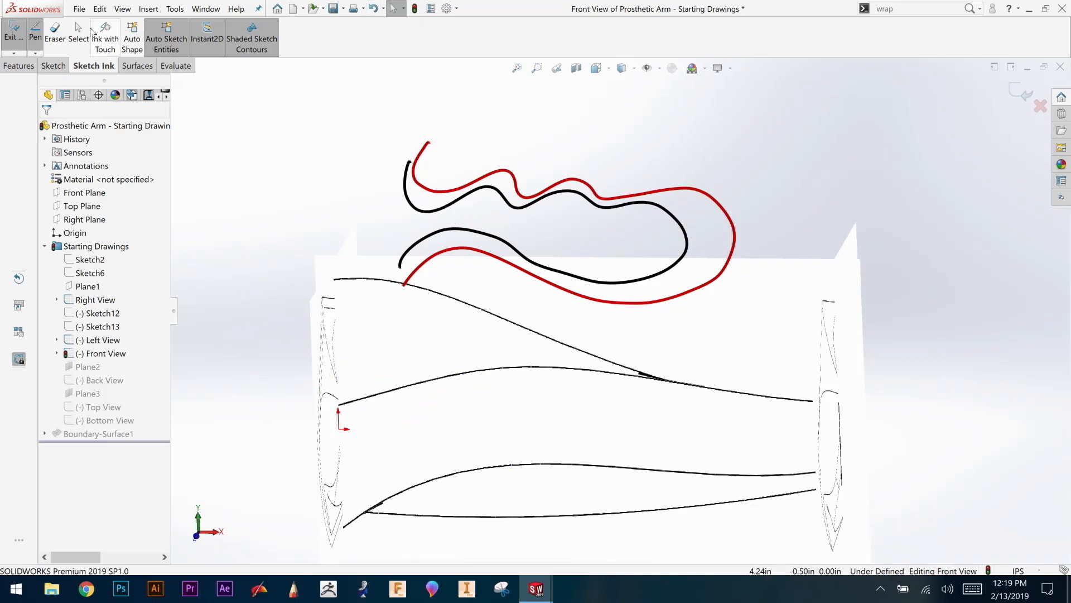
Step: Draw a stroke along the arm's middle as an automatically converted line and arc, and turn off Auto Sketch Entities
{"action": "left_click", "coordinate": [166, 39]}
{"action": "mouse_move", "coordinate": [335, 339]}
{"action": "left_mouse_down"}
{"action": "mouse_move", "coordinate": [472, 364]}
{"action": "mouse_move", "coordinate": [729, 366]}
{"action": "mouse_move", "coordinate": [836, 411]}
{"action": "left_mouse_up"}
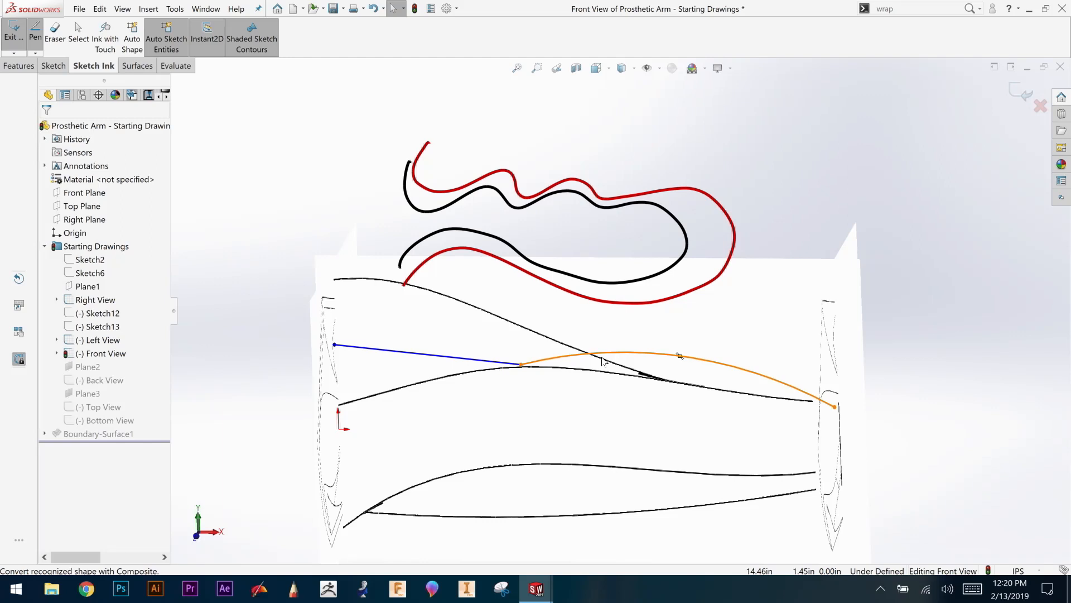
{"action": "left_click", "coordinate": [166, 38]}
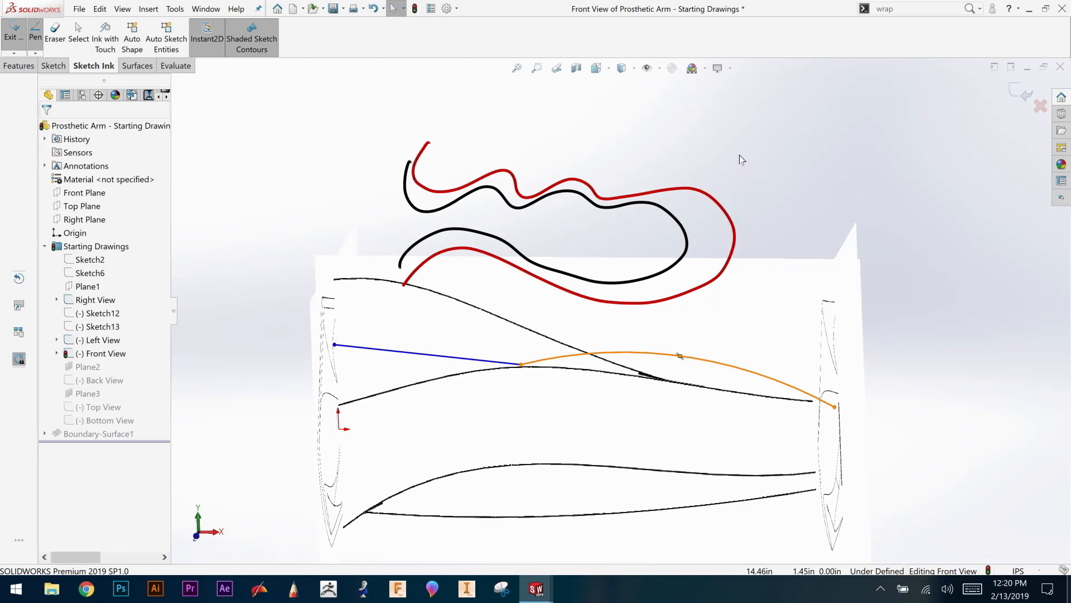
Step: Select the red ink stroke around the black curve and convert it to a sketch spline
{"action": "left_click", "coordinate": [79, 35]}
{"action": "left_click", "coordinate": [724, 216]}
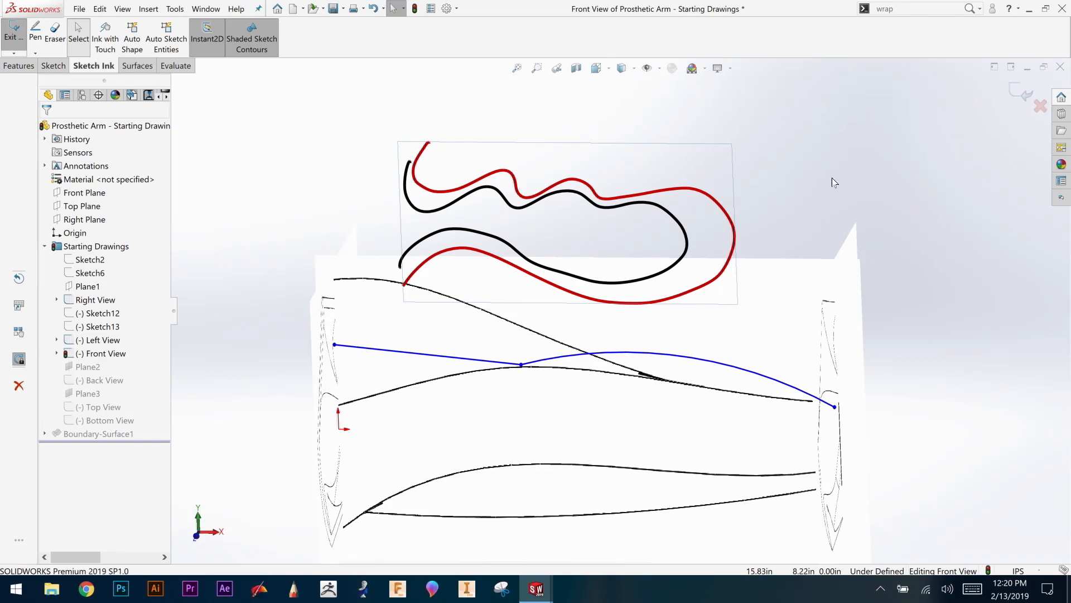
{"action": "left_click", "coordinate": [842, 167]}
{"action": "left_click", "coordinate": [732, 207]}
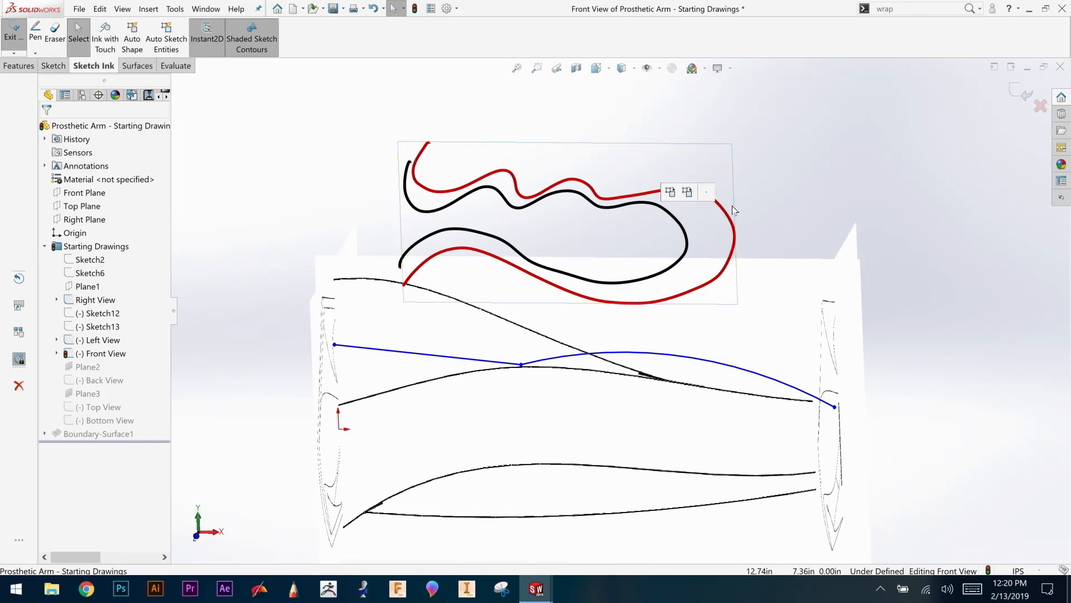
{"action": "left_click", "coordinate": [687, 192]}
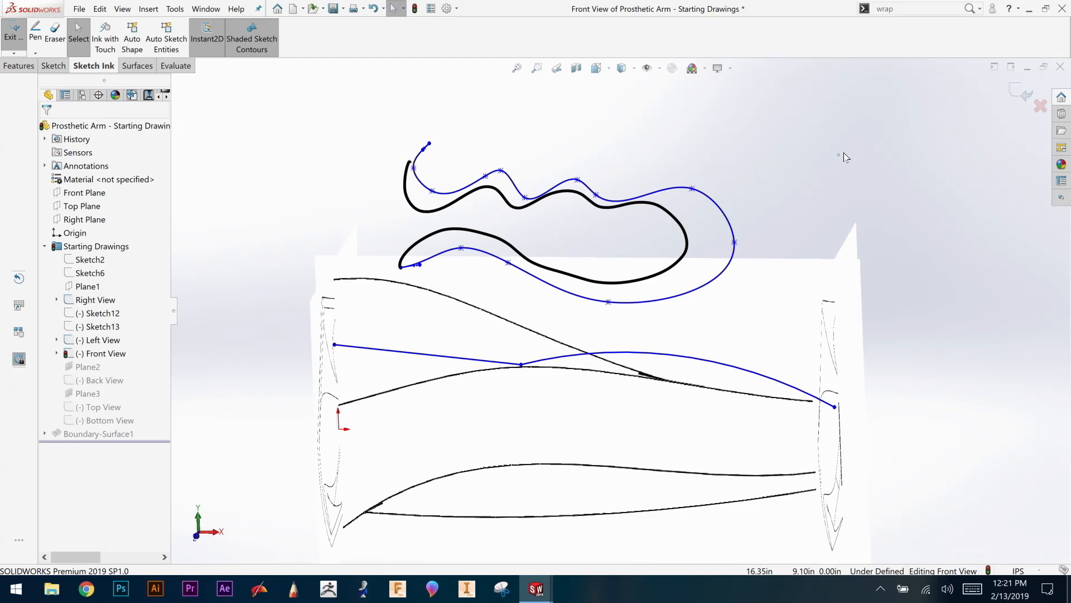
{"action": "left_click", "coordinate": [972, 589]}
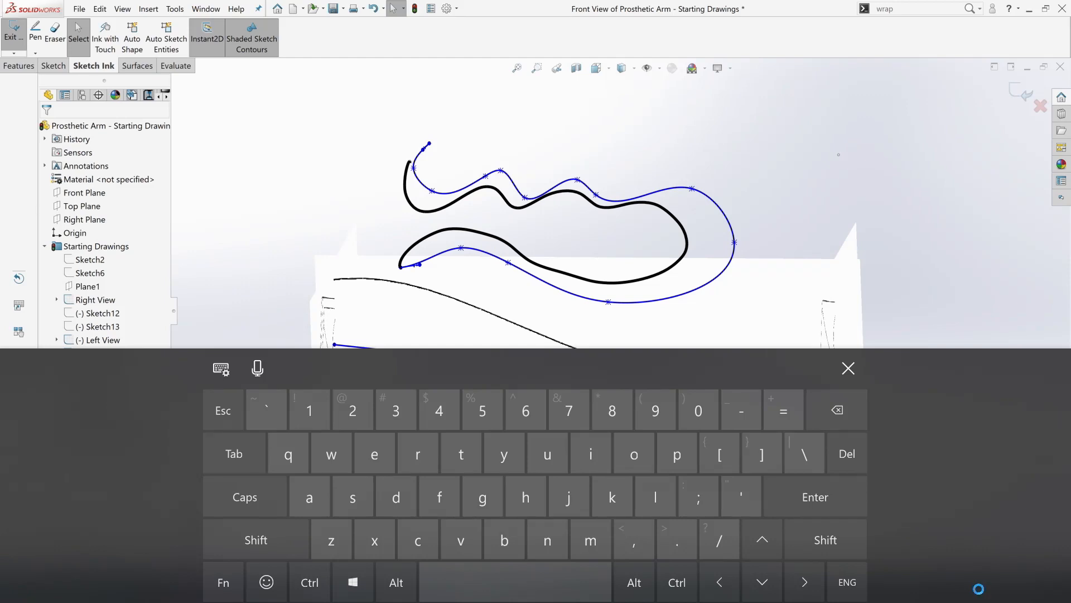
{"action": "left_click", "coordinate": [849, 372]}
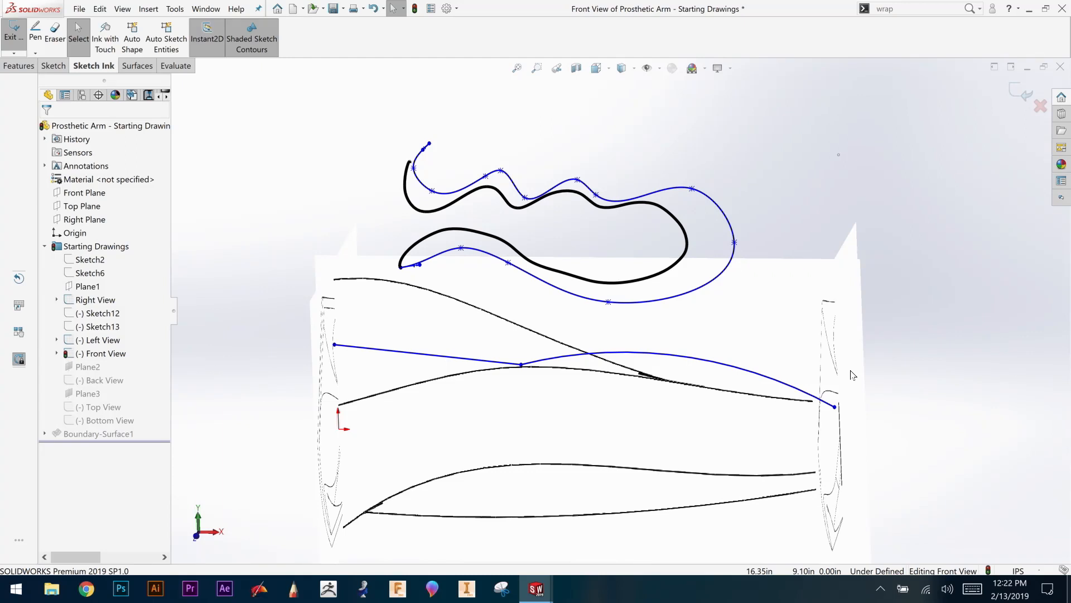
Step: Display the converted spline's control polygon and pull the vertex at the loop's outer end inward, closer to the black curve
{"action": "left_click", "coordinate": [720, 213]}
{"action": "right_click", "coordinate": [721, 211]}
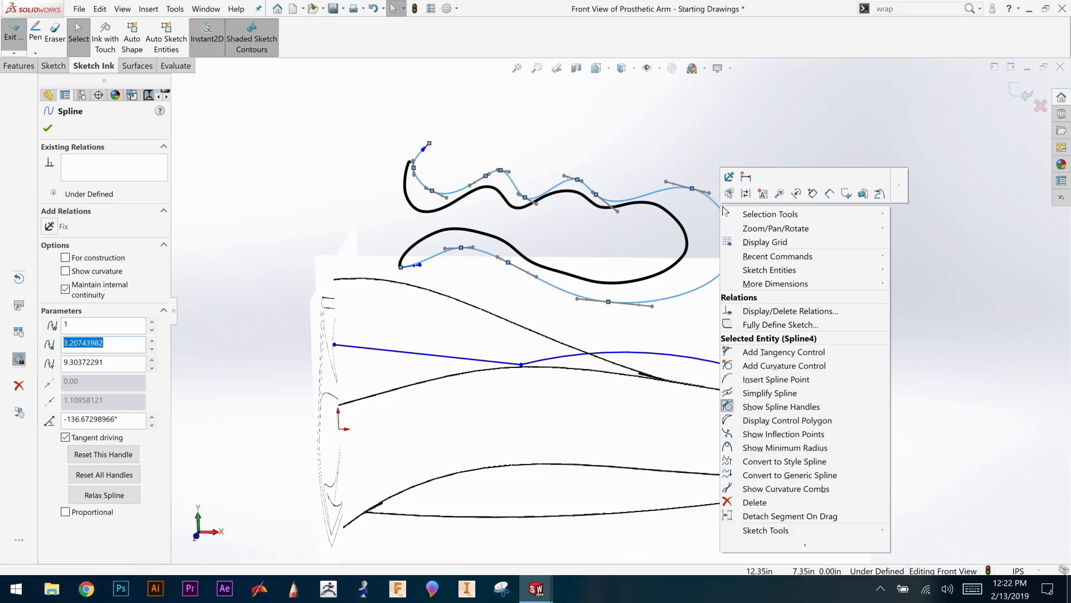
{"action": "left_click", "coordinate": [799, 422]}
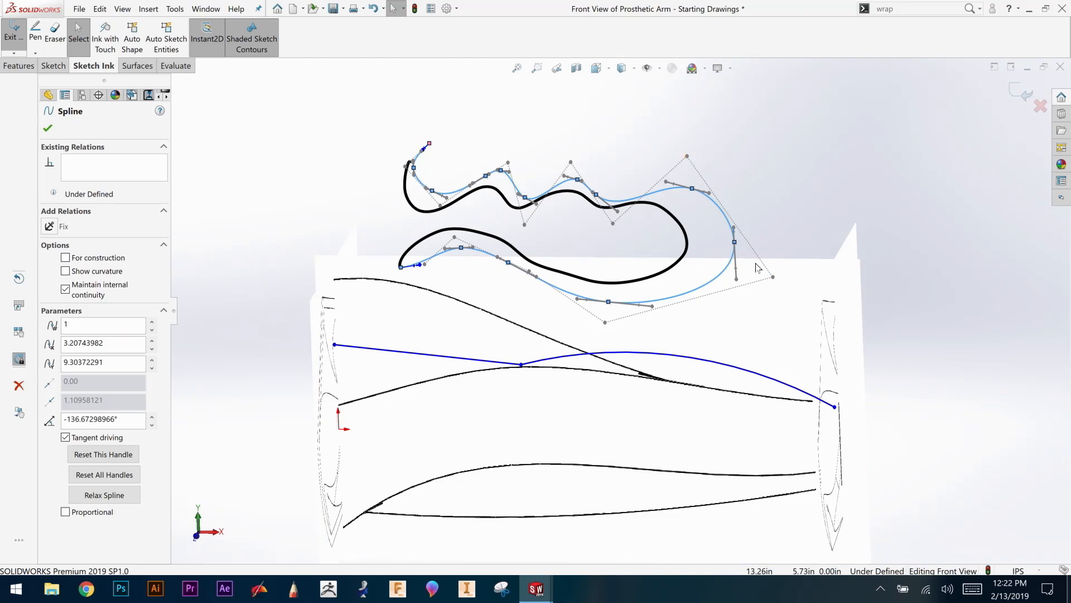
{"action": "left_click_drag", "start_coordinate": [774, 277], "coordinate": [745, 272]}
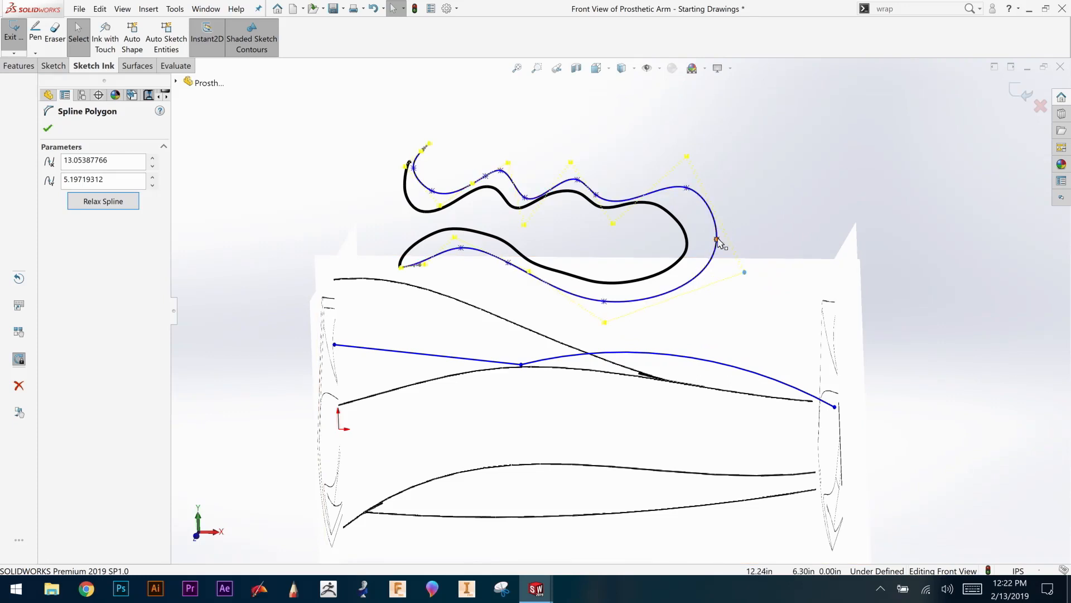
{"action": "left_click_drag", "start_coordinate": [716, 240], "coordinate": [723, 256]}
{"action": "mouse_move", "coordinate": [738, 267]}
{"action": "left_mouse_down"}
{"action": "mouse_move", "coordinate": [717, 239]}
{"action": "mouse_move", "coordinate": [759, 286]}
{"action": "mouse_move", "coordinate": [738, 274]}
{"action": "left_mouse_up"}
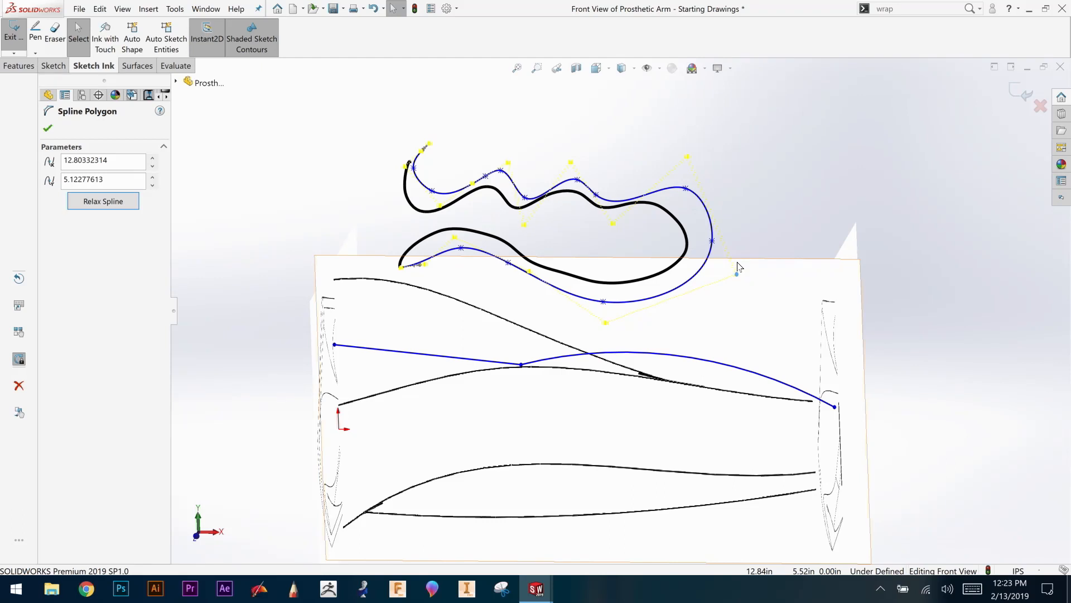
{"action": "left_click", "coordinate": [806, 158]}
Step: Try to dimension the spline's control polygon vertices from the origin with Smart Dimension, with the sketch in the Front orientation
{"action": "left_click", "coordinate": [55, 65]}
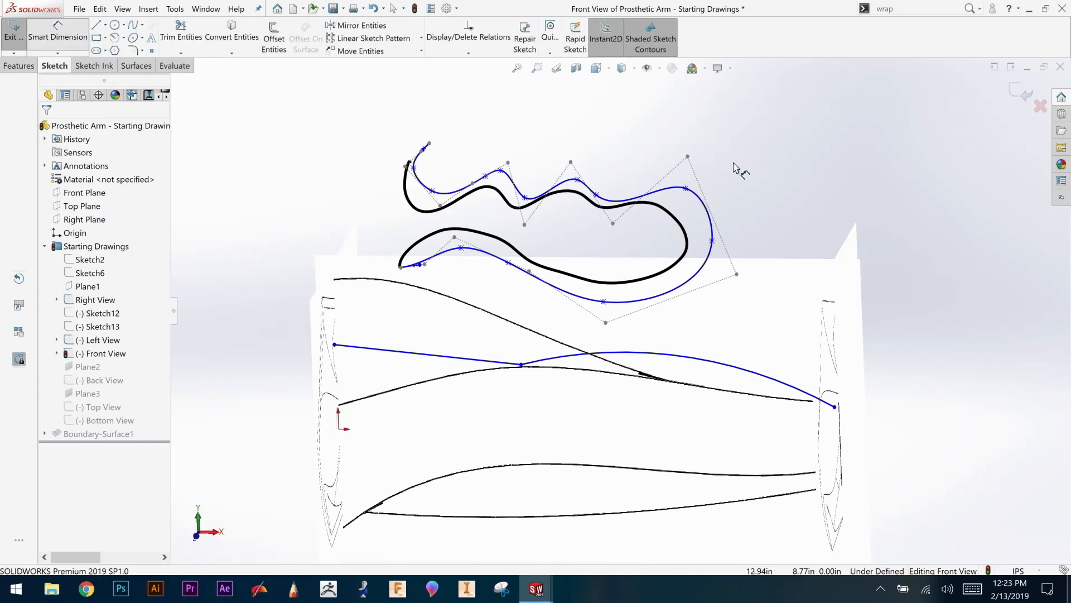
{"action": "left_click", "coordinate": [688, 157]}
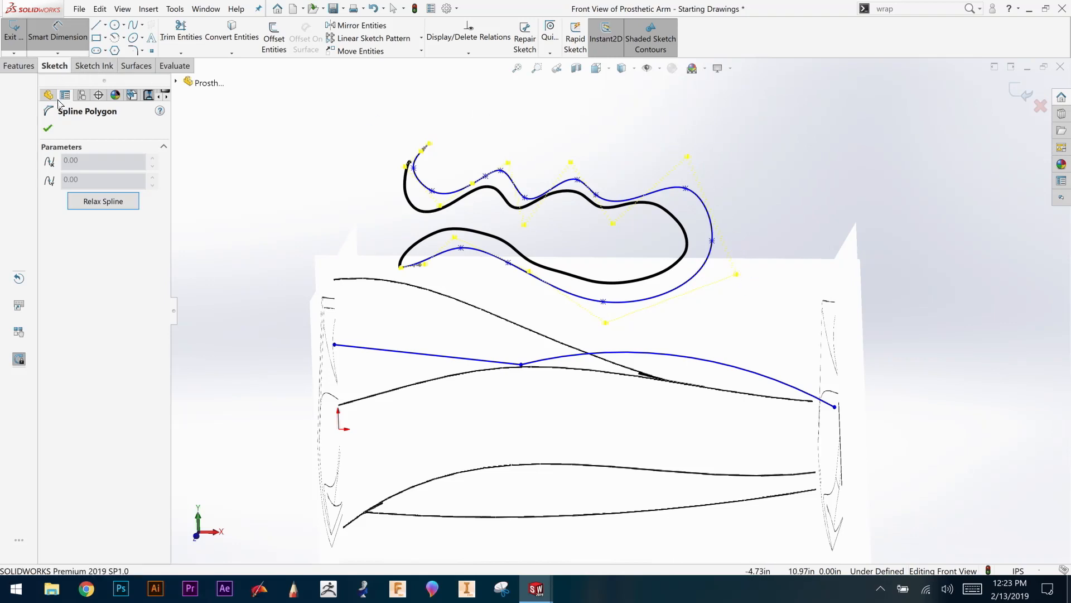
{"action": "left_click", "coordinate": [56, 127]}
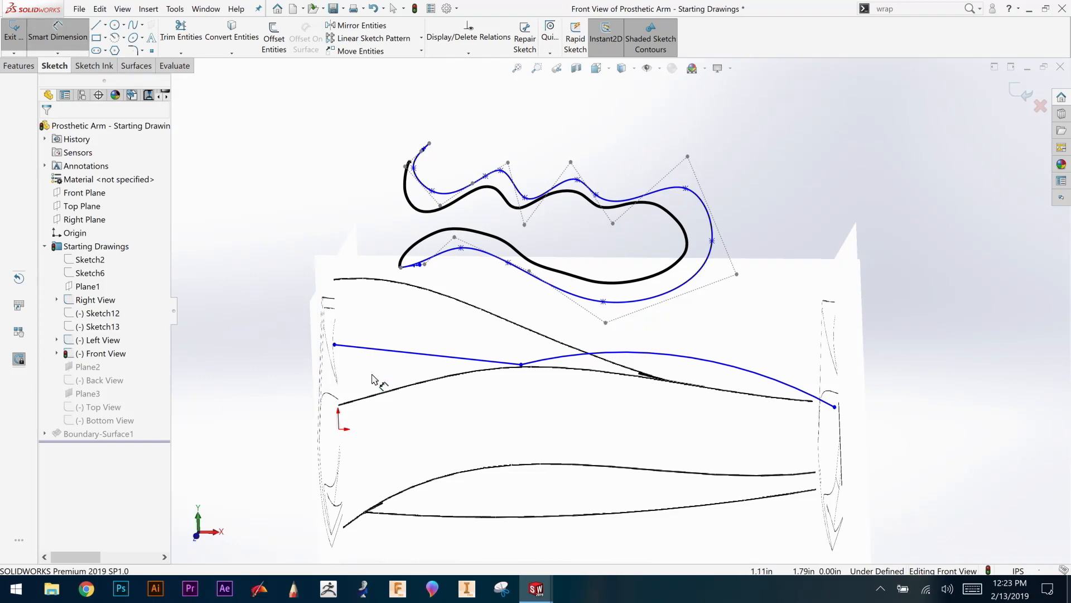
{"action": "left_click", "coordinate": [339, 429]}
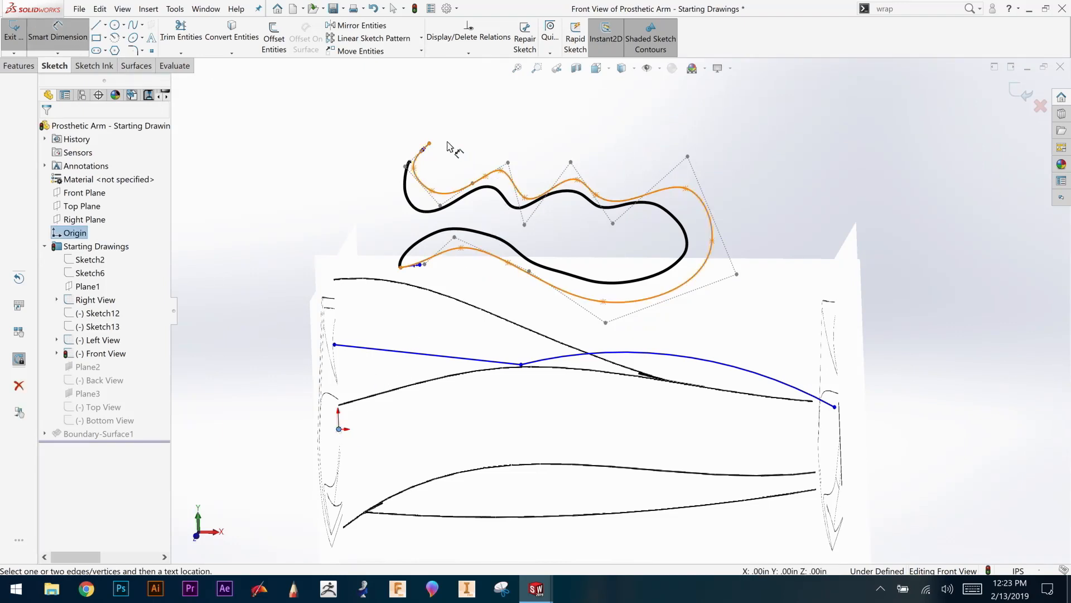
{"action": "key", "text": "space"}
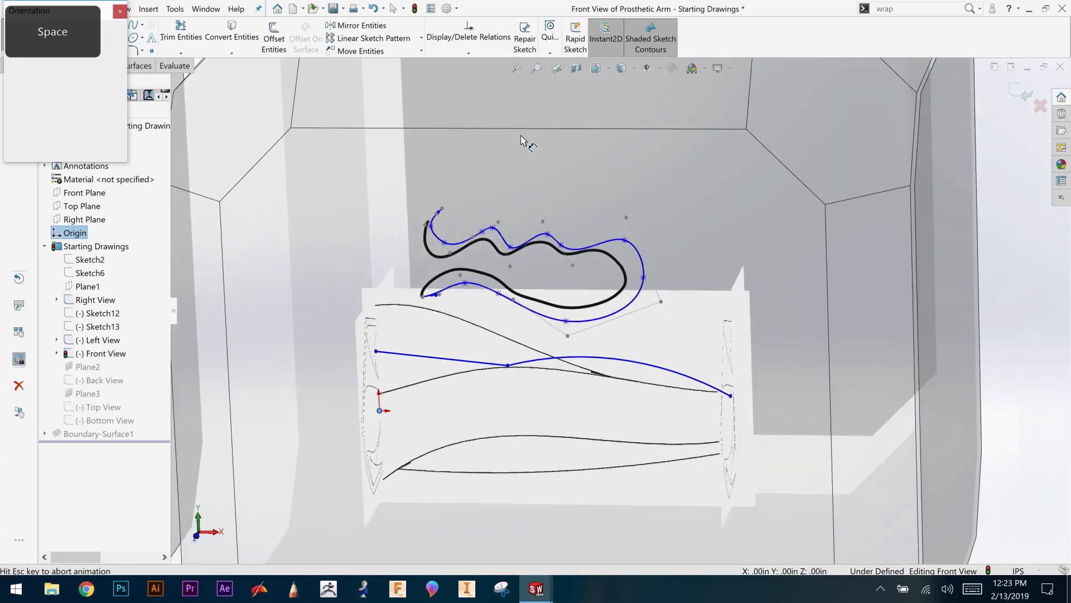
{"action": "left_click", "coordinate": [552, 373]}
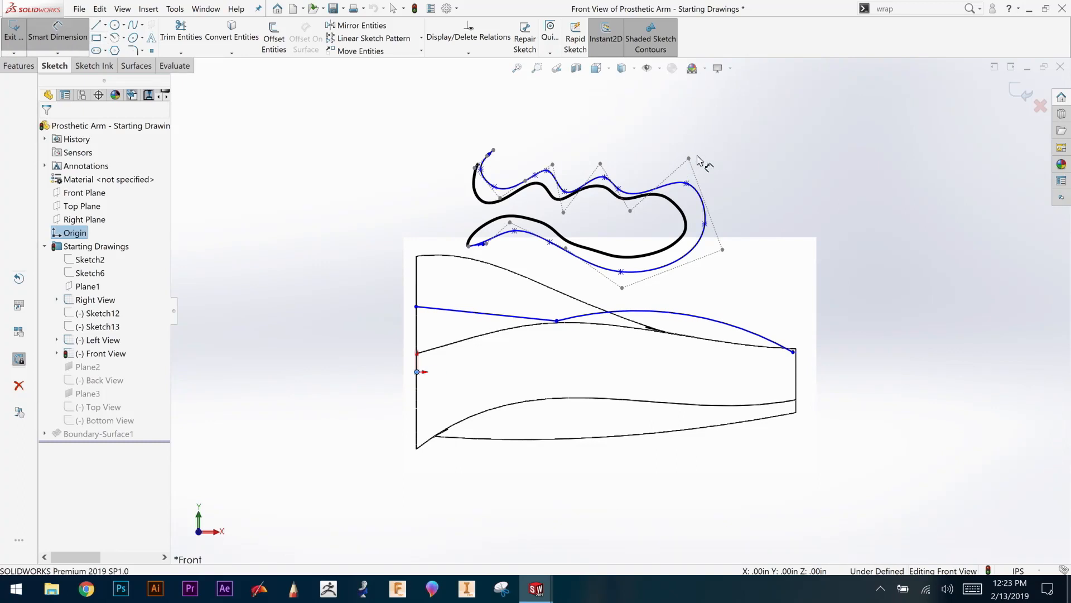
{"action": "left_click", "coordinate": [723, 251]}
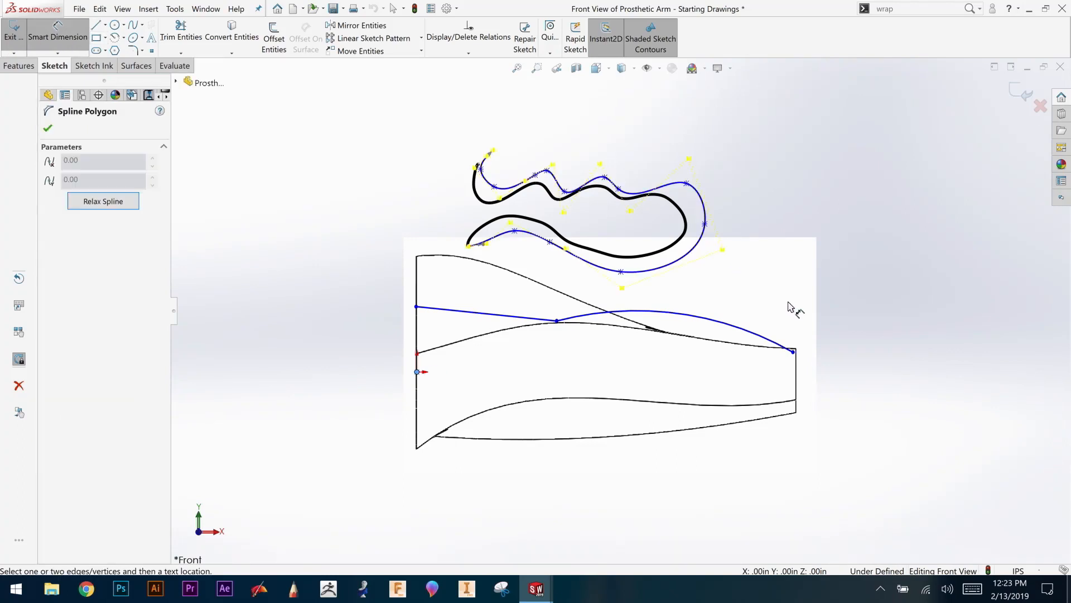
{"action": "left_click", "coordinate": [48, 128]}
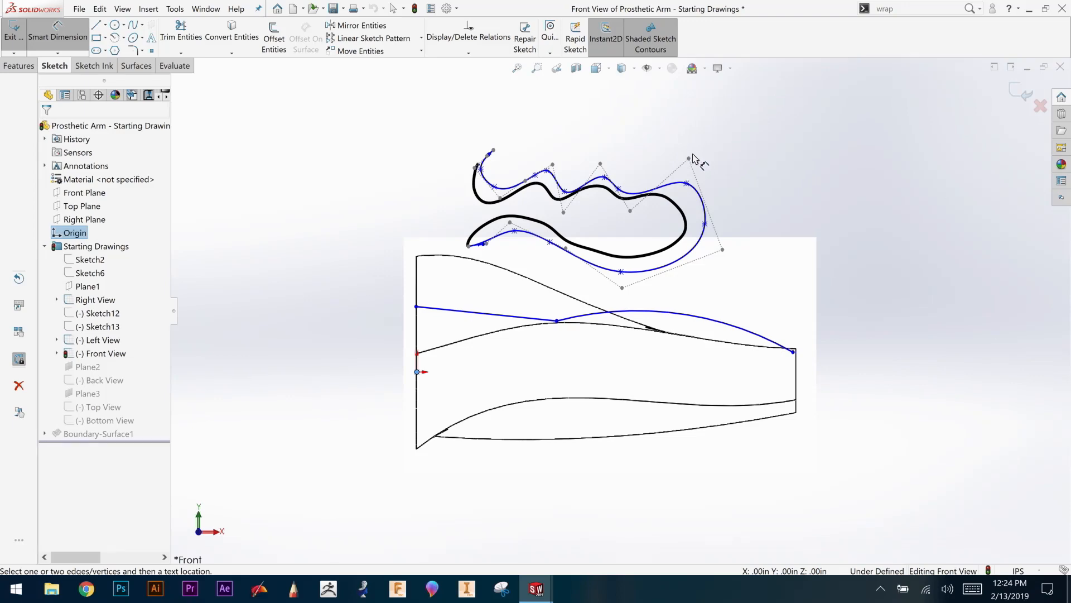
Step: Select the spline point at the loop's upper outer bend and adjust its tangent handle to about -14.15°
{"action": "left_click", "coordinate": [537, 67]}
{"action": "left_click_drag", "start_coordinate": [649, 142], "coordinate": [727, 222]}
{"action": "left_click", "coordinate": [536, 69]}
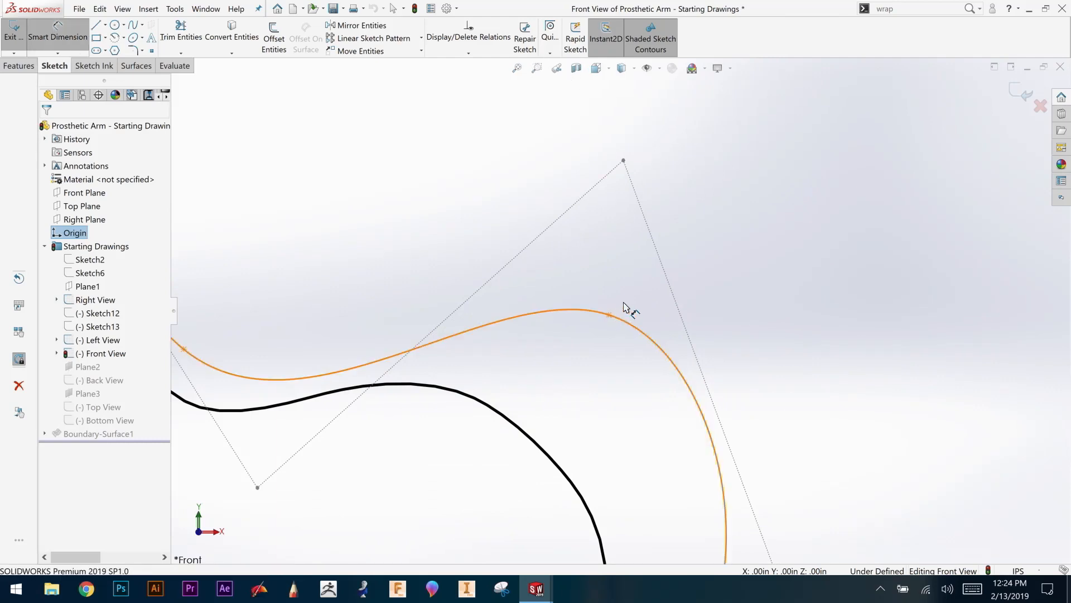
{"action": "key", "text": "Escape"}
{"action": "left_click", "coordinate": [611, 314]}
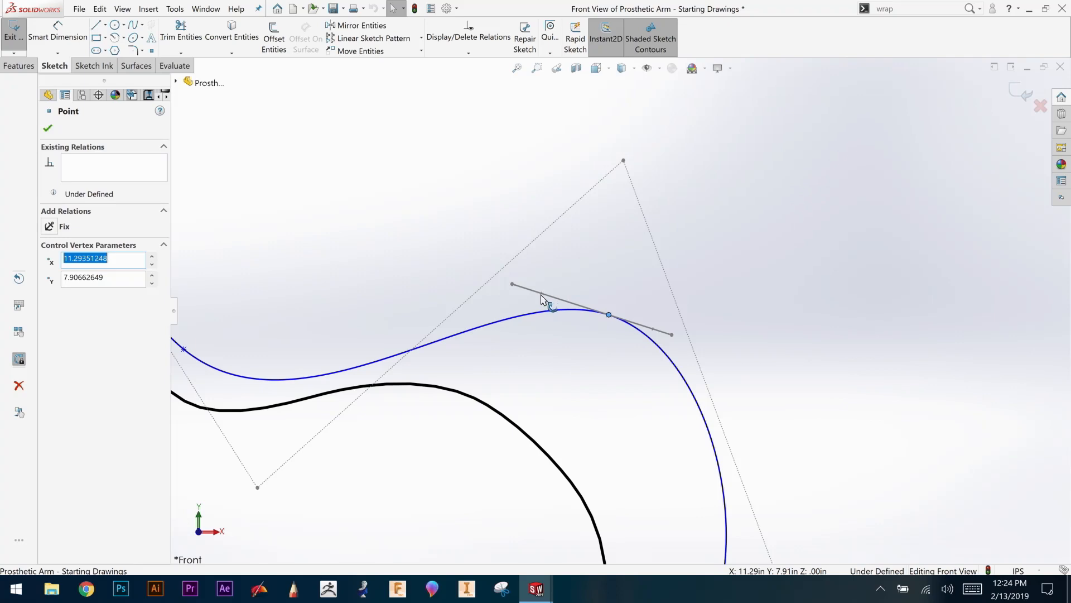
{"action": "left_click_drag", "start_coordinate": [544, 293], "coordinate": [523, 279]}
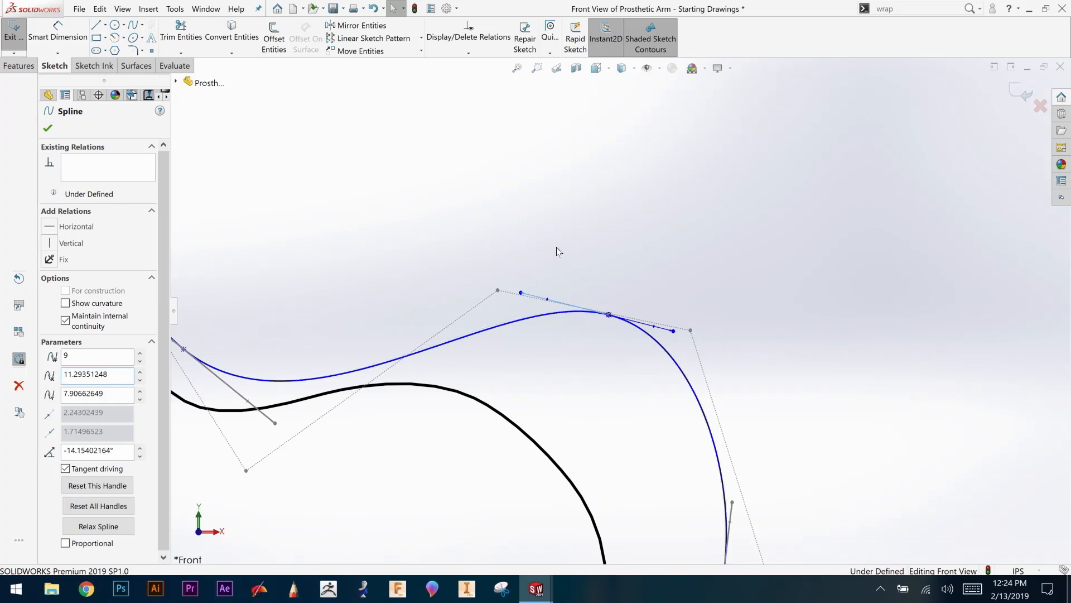
{"action": "left_click", "coordinate": [738, 276]}
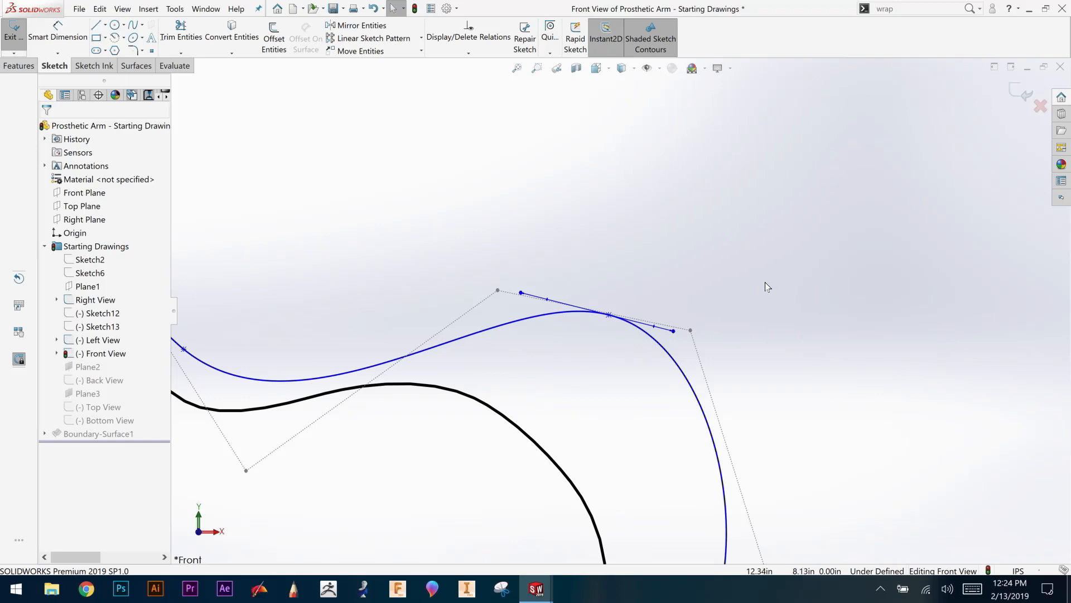
{"action": "middle_click_drag", "start_coordinate": [821, 304], "coordinate": [826, 262], "text": "ctrl"}
{"action": "key", "text": "f"}
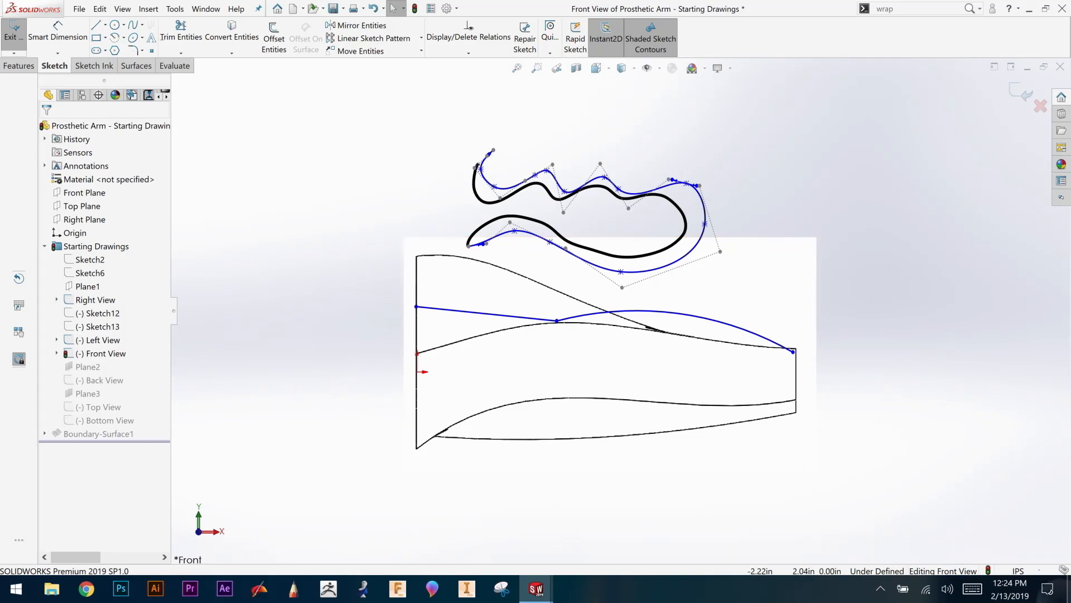
{"action": "left_click", "coordinate": [1048, 589]}
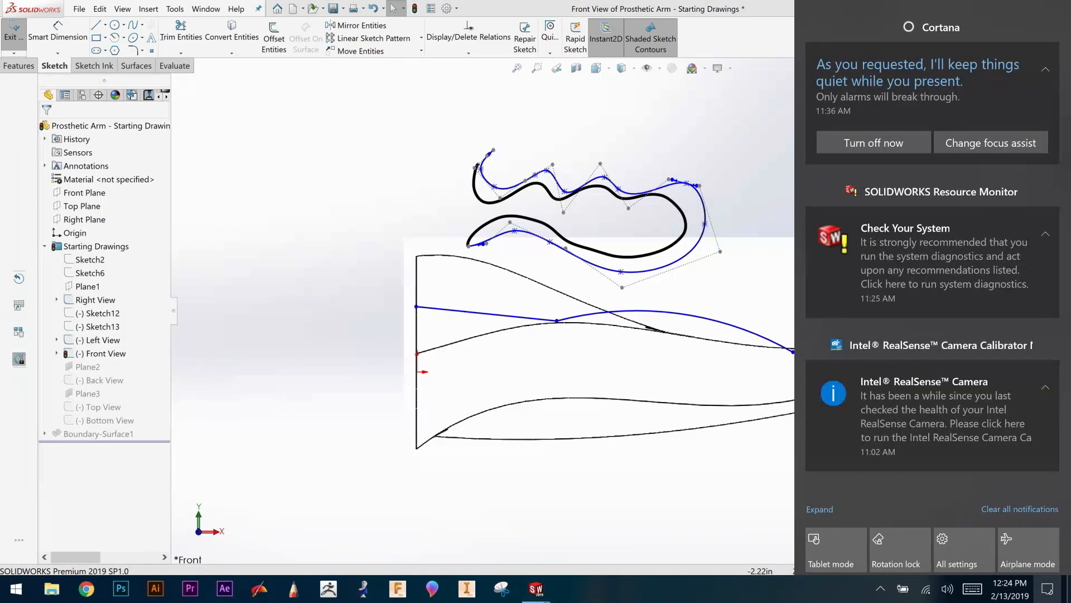
{"action": "left_click", "coordinate": [755, 524]}
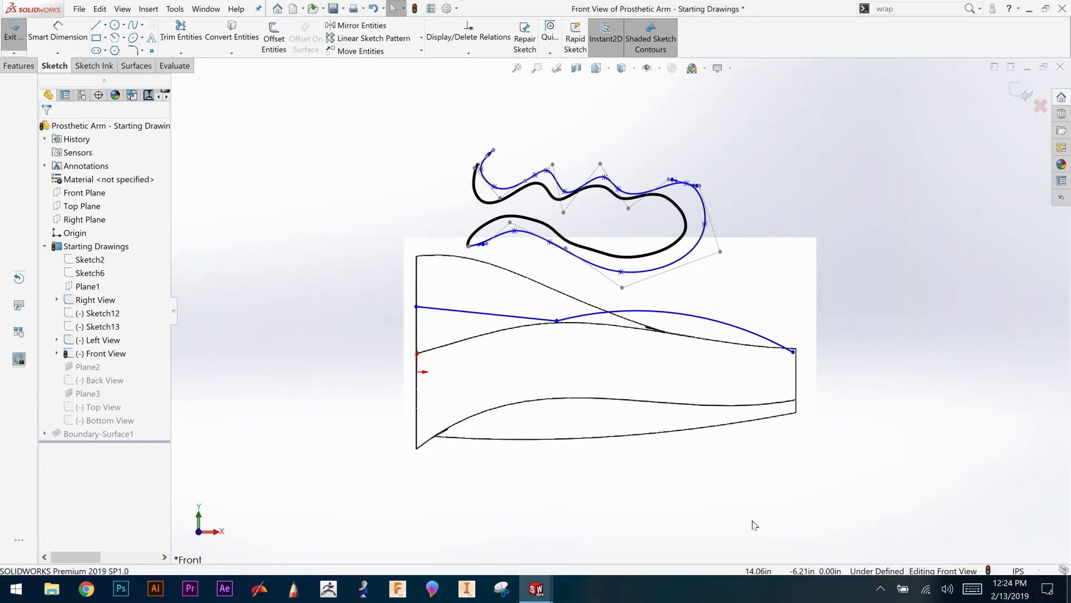
{"action": "right_click", "coordinate": [704, 215]}
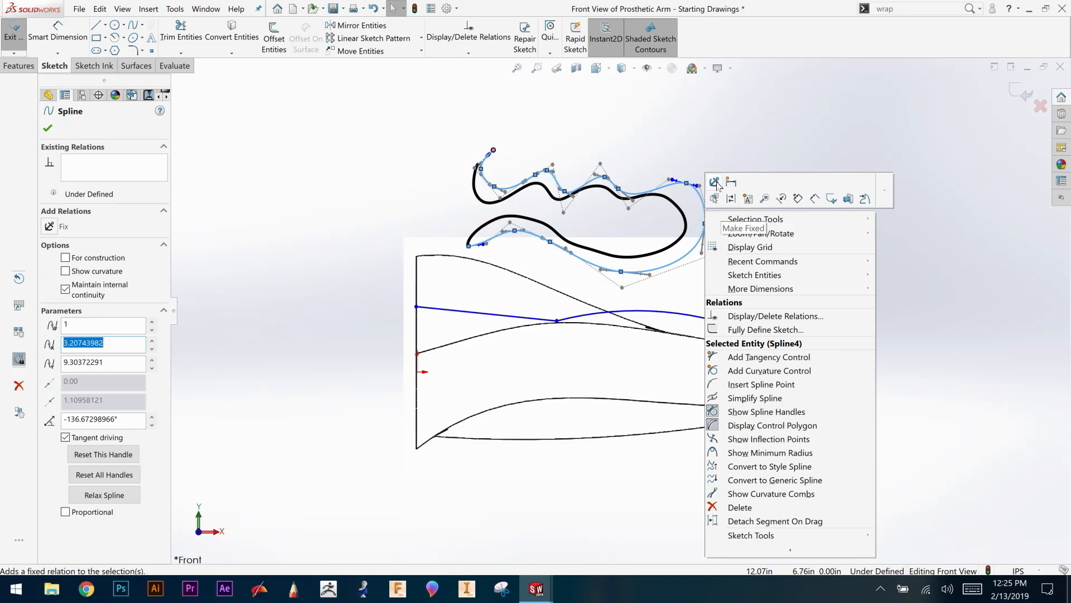
{"action": "left_click", "coordinate": [740, 136]}
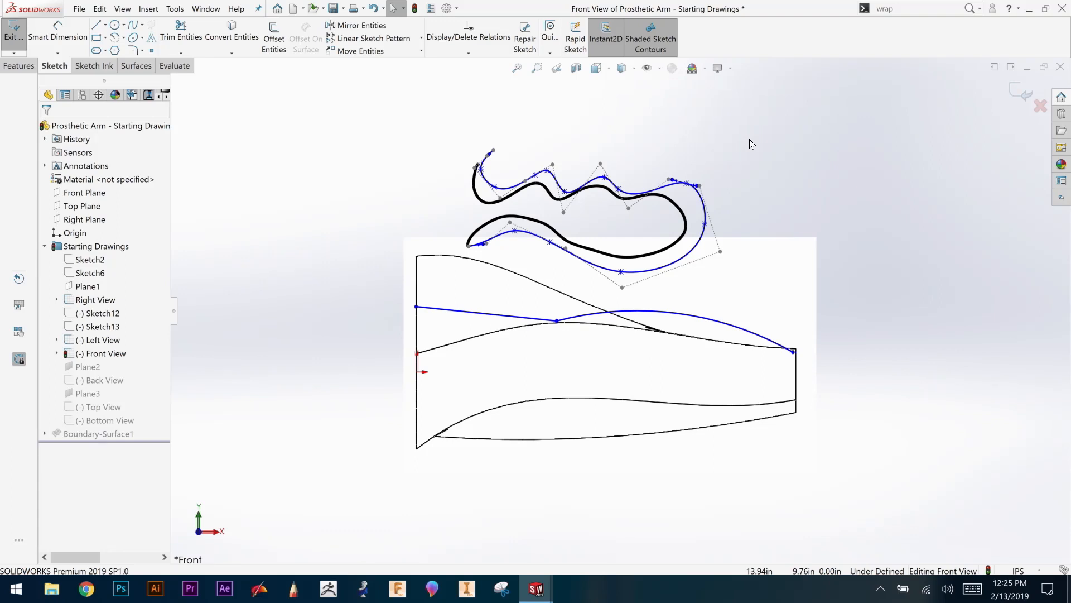
{"action": "left_click", "coordinate": [99, 26]}
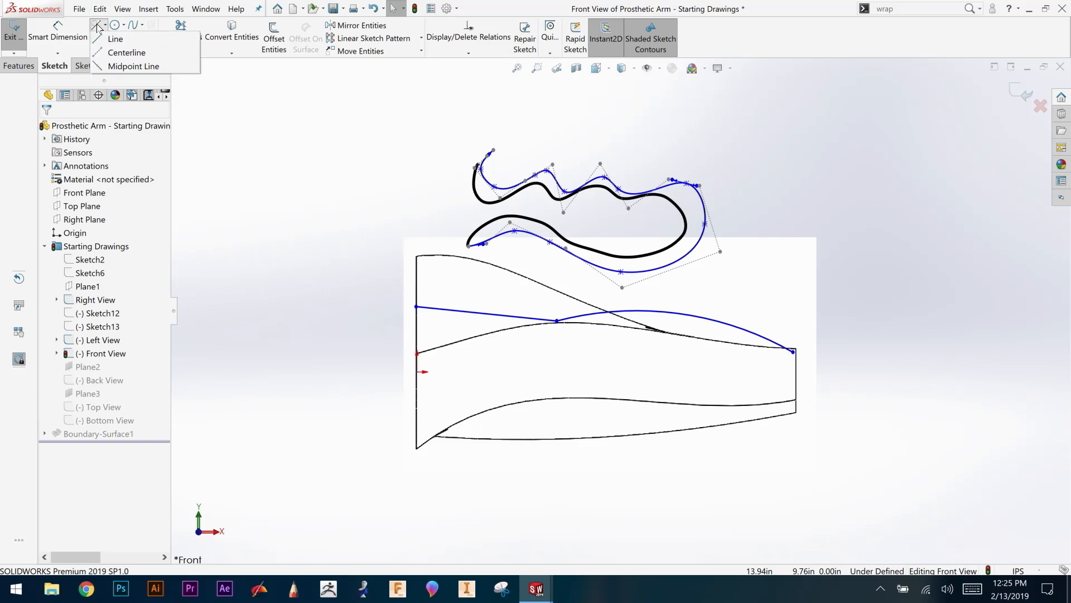
{"action": "left_click", "coordinate": [57, 52]}
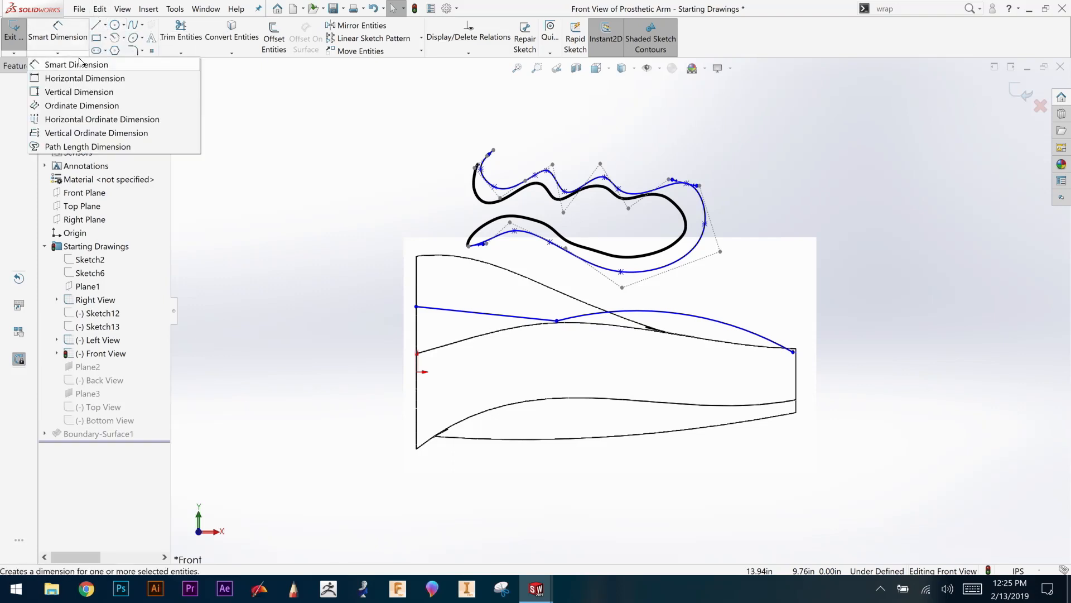
{"action": "left_click", "coordinate": [18, 66]}
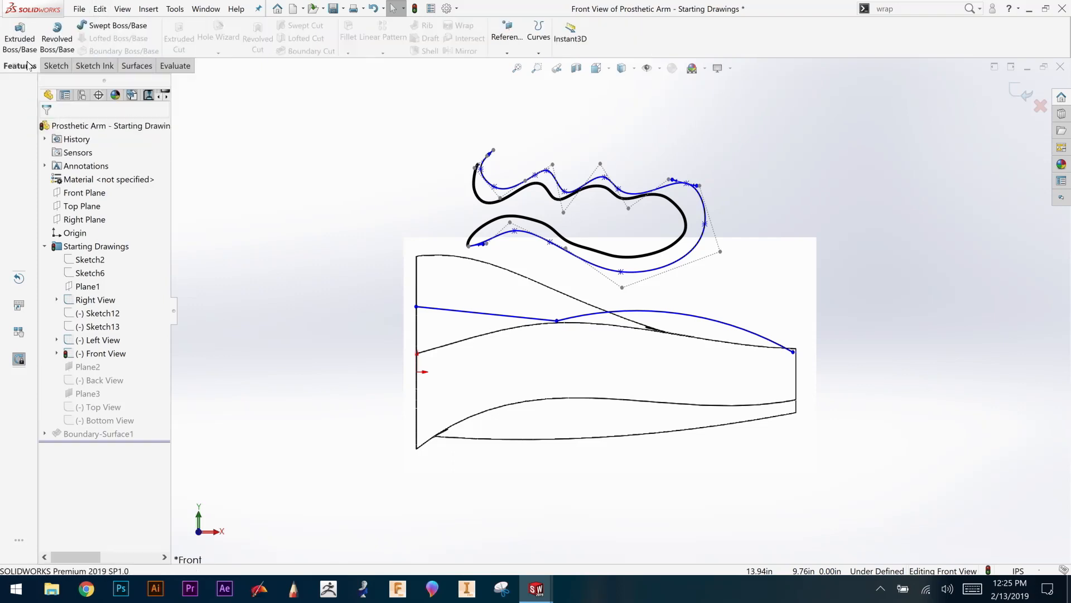
Step: Use the Sketch Ink pen with Auto Shape on to draw a red circle above and left of the arm
{"action": "left_click", "coordinate": [86, 65]}
{"action": "left_click", "coordinate": [85, 40]}
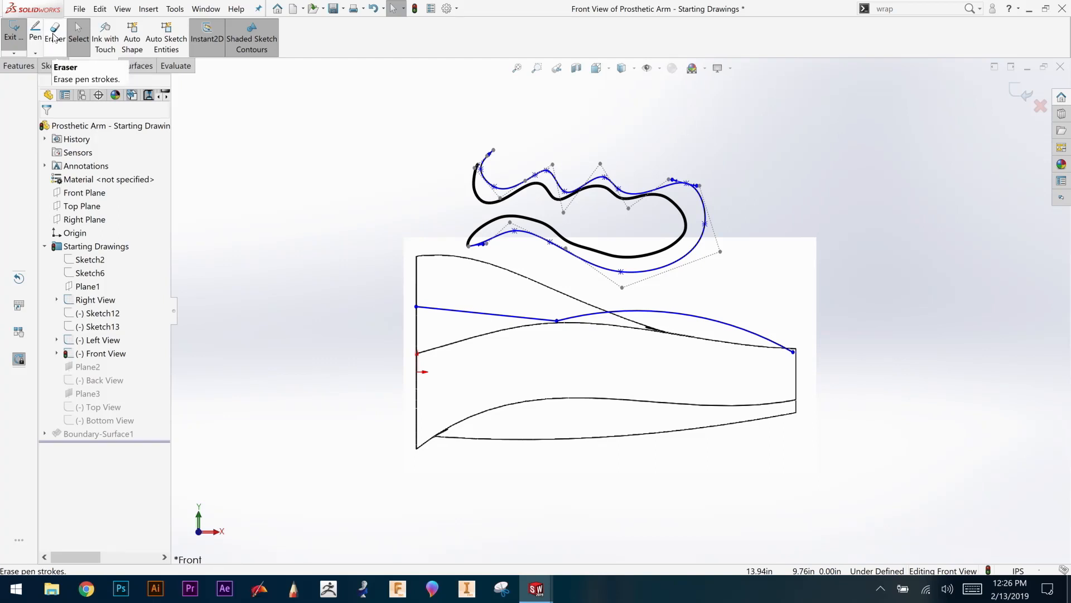
{"action": "left_click", "coordinate": [36, 36]}
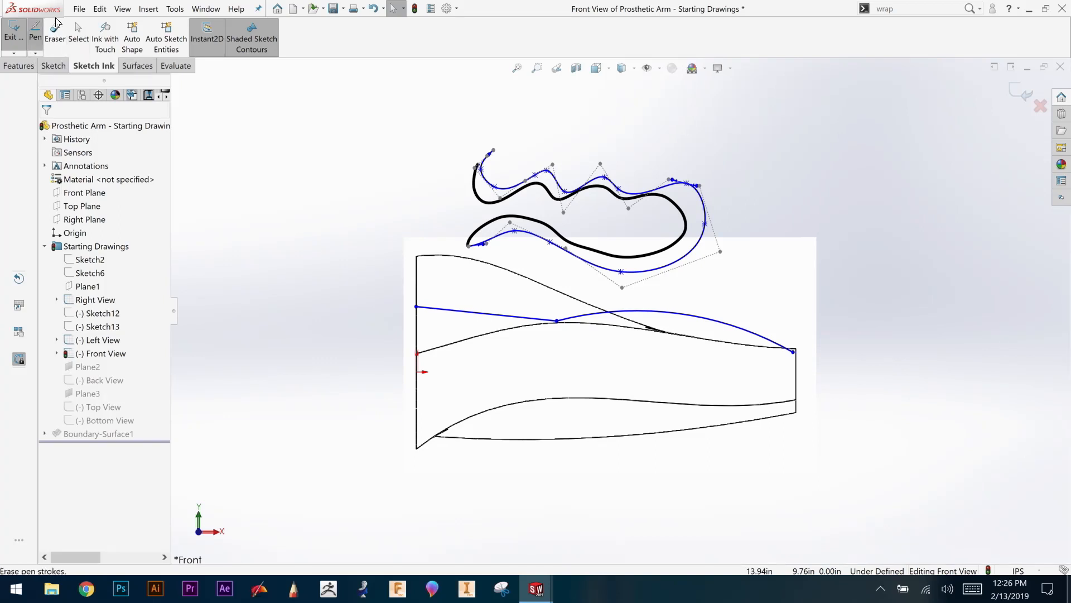
{"action": "left_click", "coordinate": [166, 34]}
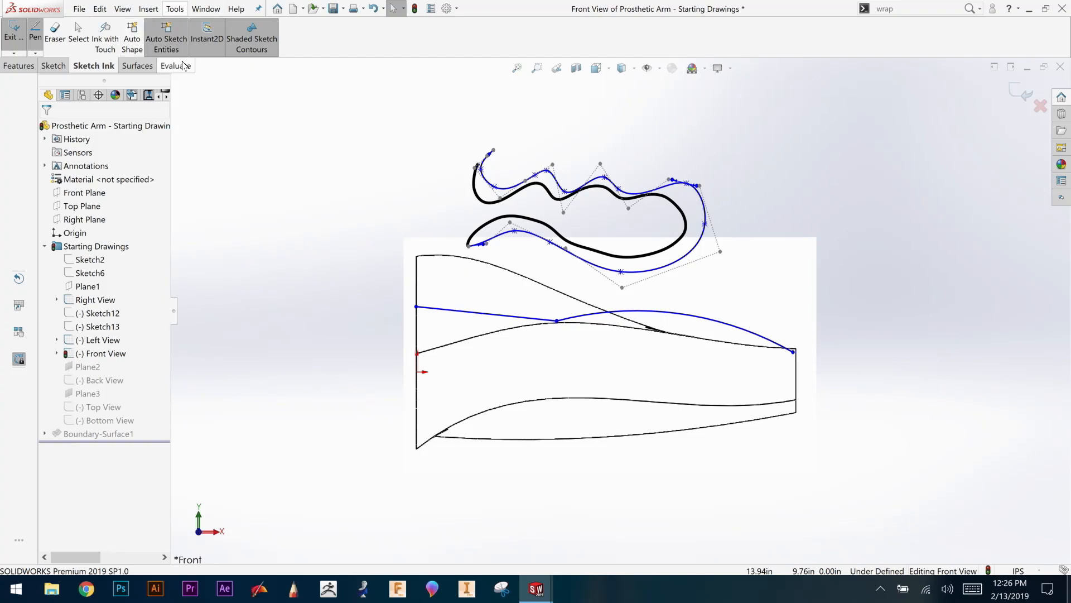
{"action": "left_click", "coordinate": [134, 36]}
{"action": "mouse_move", "coordinate": [239, 179]}
{"action": "left_mouse_down"}
{"action": "mouse_move", "coordinate": [320, 230]}
{"action": "mouse_move", "coordinate": [249, 139]}
{"action": "left_mouse_up"}
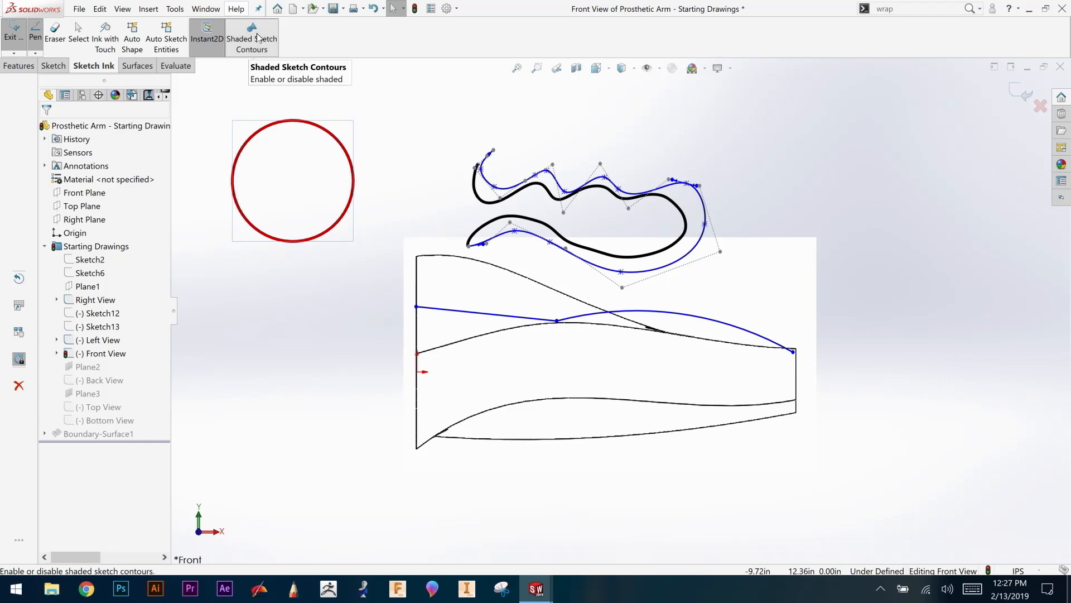
Step: With Auto Shape off, draw a rough freehand red loop below the circle, and turn Auto Shape back on
{"action": "mouse_move", "coordinate": [248, 344]}
{"action": "left_mouse_down"}
{"action": "mouse_move", "coordinate": [359, 349]}
{"action": "mouse_move", "coordinate": [283, 306]}
{"action": "left_mouse_up"}
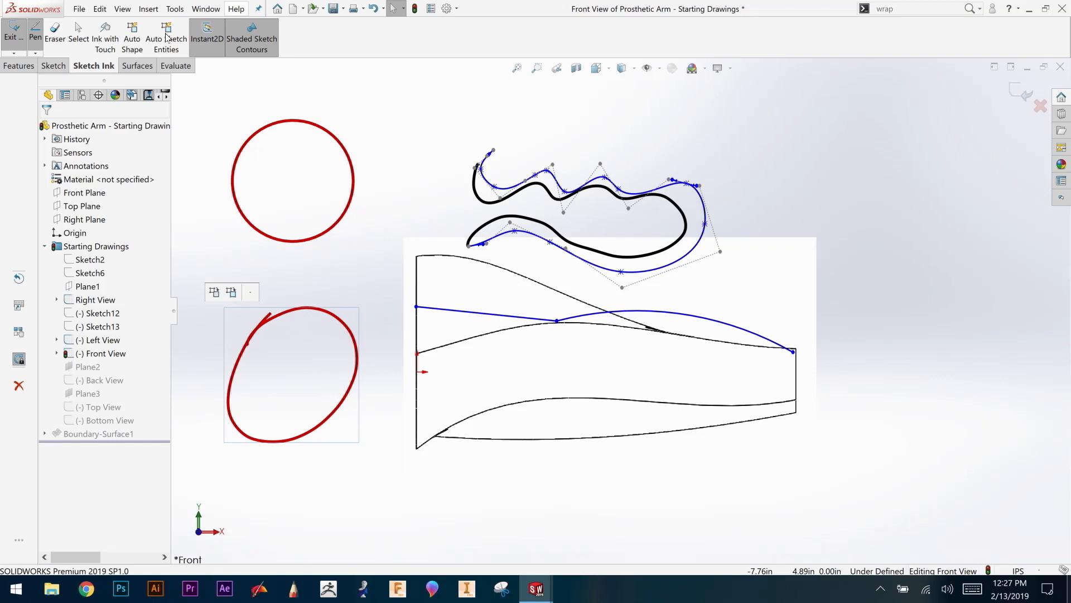
{"action": "left_click", "coordinate": [137, 38]}
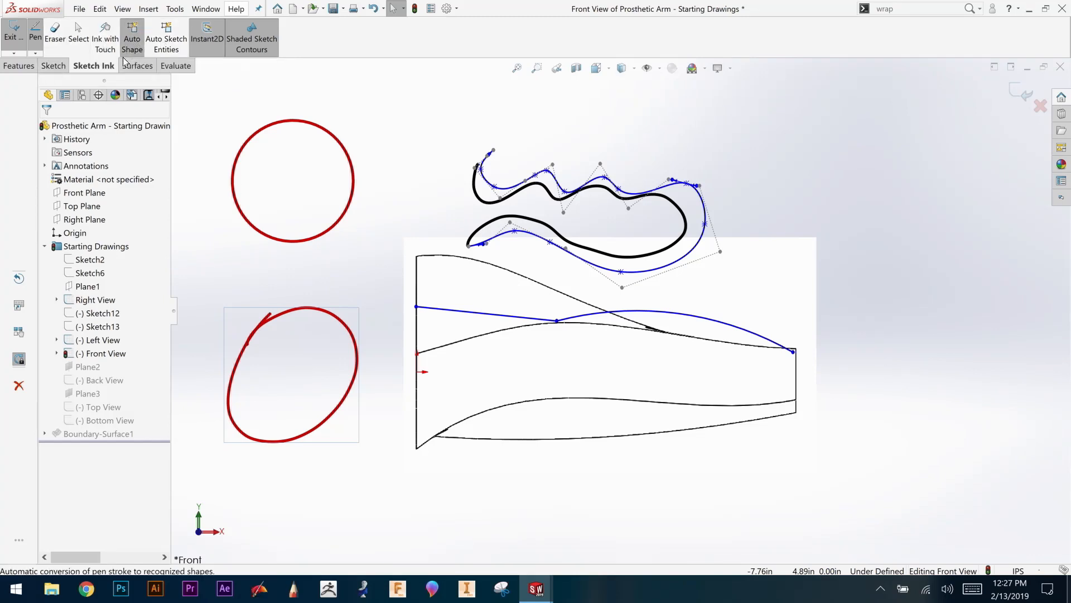
Step: Sketch a closed five-sided outline with the Line tool to the right of the arm, its closing side about 4.80 in long
{"action": "left_click", "coordinate": [54, 65]}
{"action": "left_click", "coordinate": [104, 26]}
{"action": "left_click", "coordinate": [104, 26]}
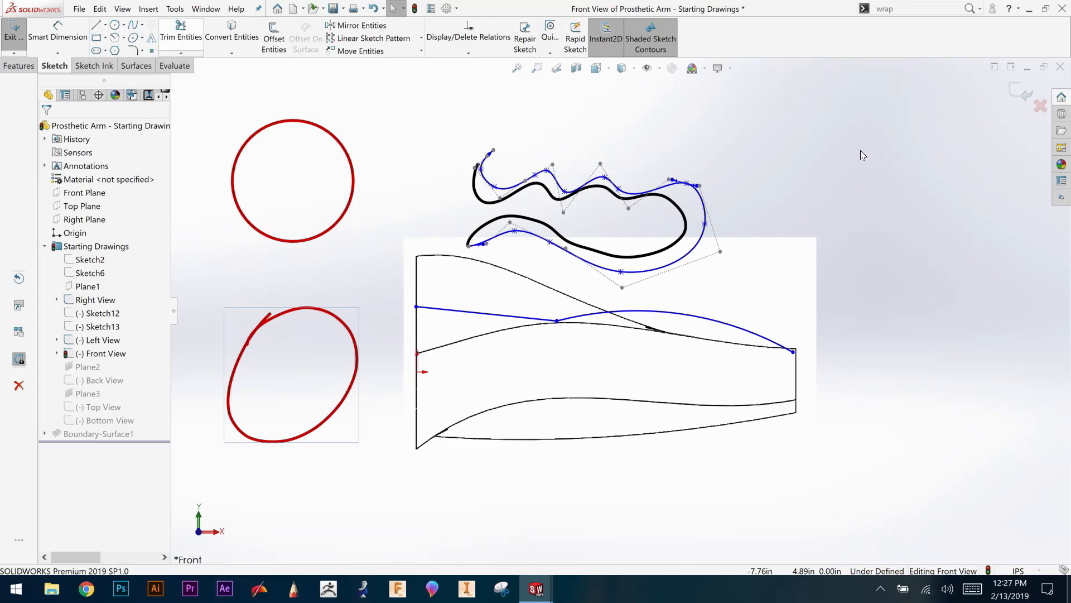
{"action": "left_click", "coordinate": [105, 26]}
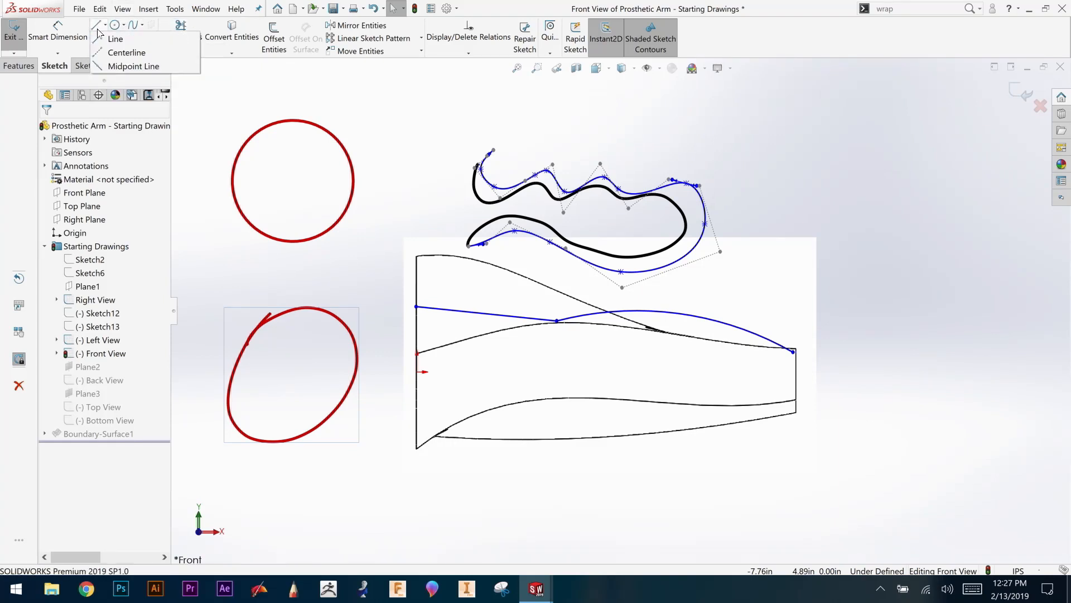
{"action": "left_click", "coordinate": [114, 38]}
{"action": "left_click", "coordinate": [898, 190]}
{"action": "left_click", "coordinate": [984, 144]}
{"action": "left_click", "coordinate": [1044, 231]}
{"action": "left_click", "coordinate": [1007, 352]}
{"action": "left_click", "coordinate": [854, 297]}
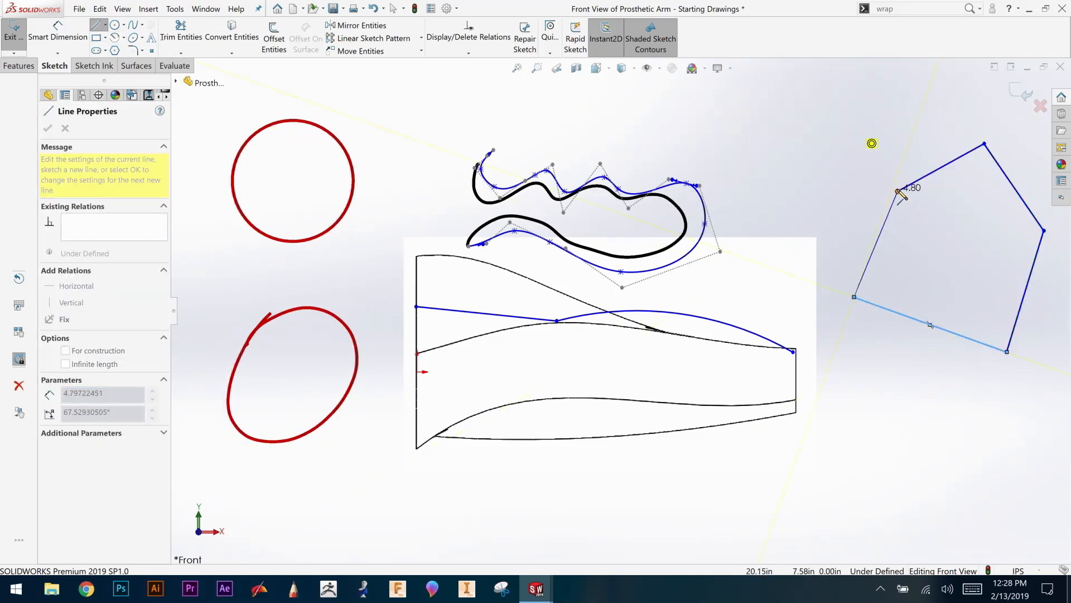
{"action": "left_click", "coordinate": [898, 191]}
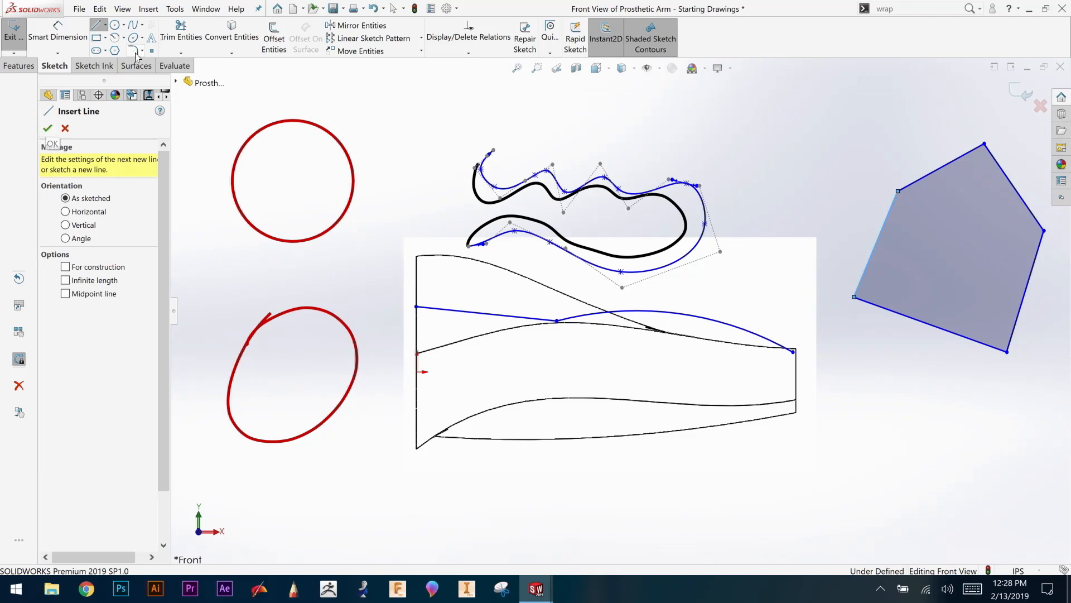
Step: Sketch a six-sided polygon with an inscribed circle about 4.36 in in diameter, below the five-sided outline
{"action": "left_click", "coordinate": [114, 50]}
{"action": "left_click", "coordinate": [858, 488]}
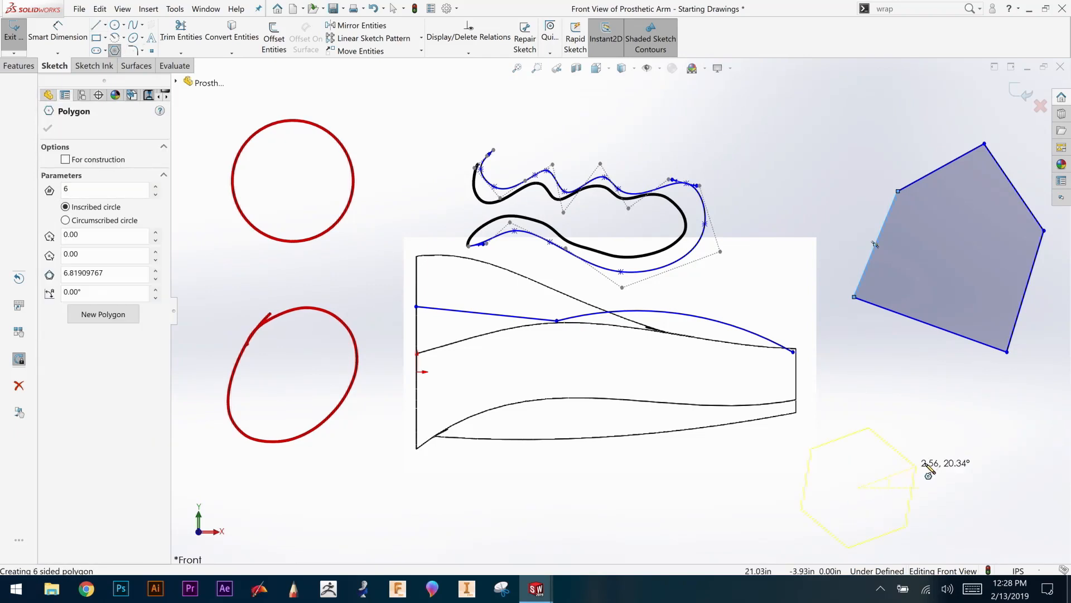
{"action": "left_click", "coordinate": [918, 493]}
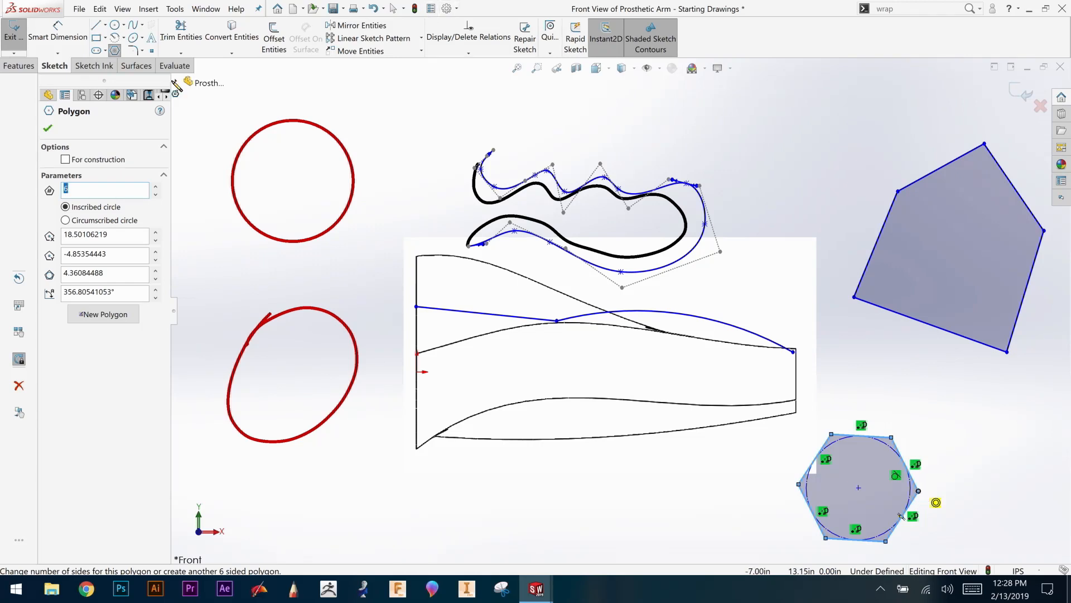
{"action": "left_click", "coordinate": [47, 128]}
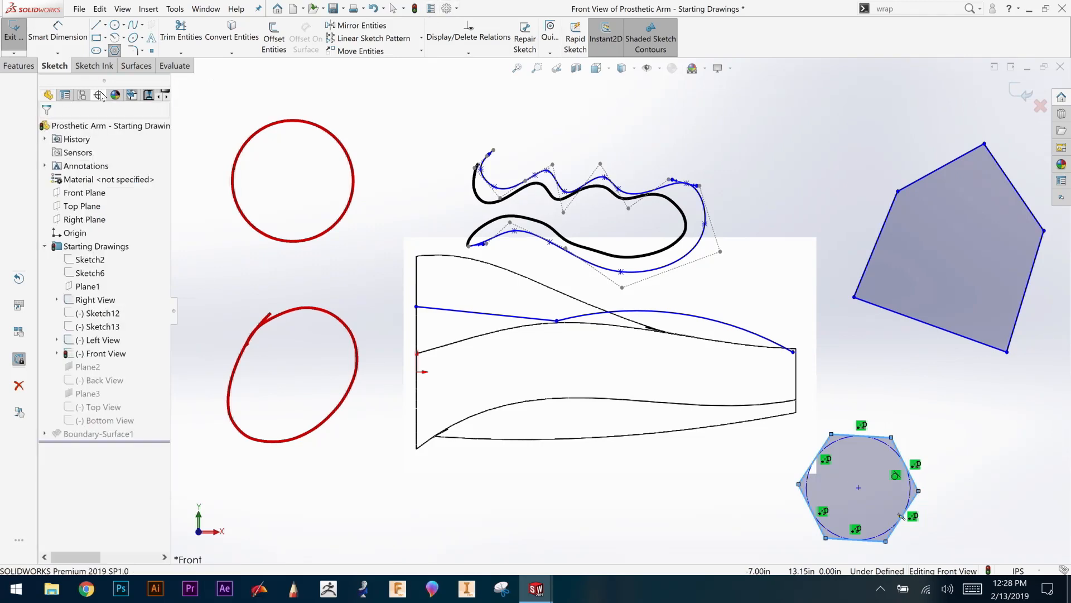
Step: Open the Touch page of the System Options and examine the right-hand and left-hand touch menu settings
{"action": "left_click", "coordinate": [456, 9]}
{"action": "left_click", "coordinate": [477, 25]}
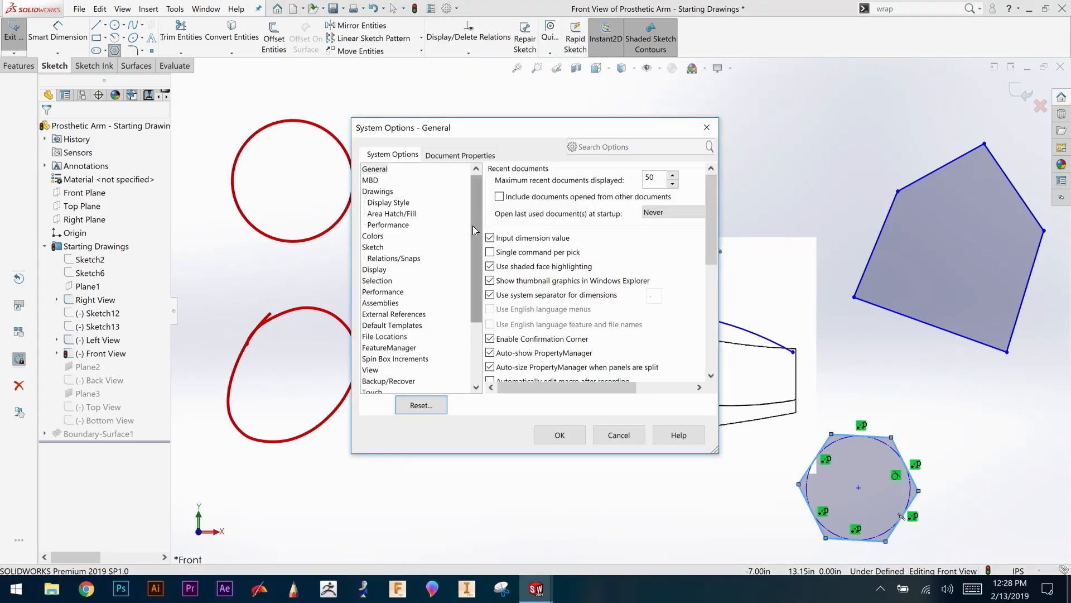
{"action": "scroll", "coordinate": [480, 288], "scroll_direction": "down", "scroll_amount": 3}
{"action": "left_click", "coordinate": [382, 303]}
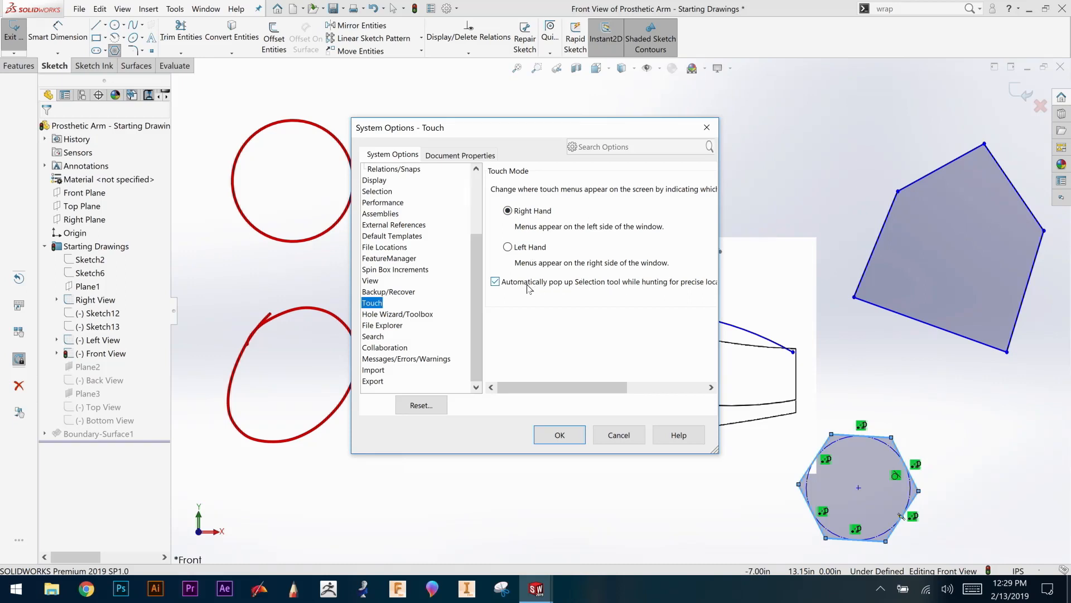
{"action": "left_click_drag", "start_coordinate": [565, 392], "coordinate": [534, 375]}
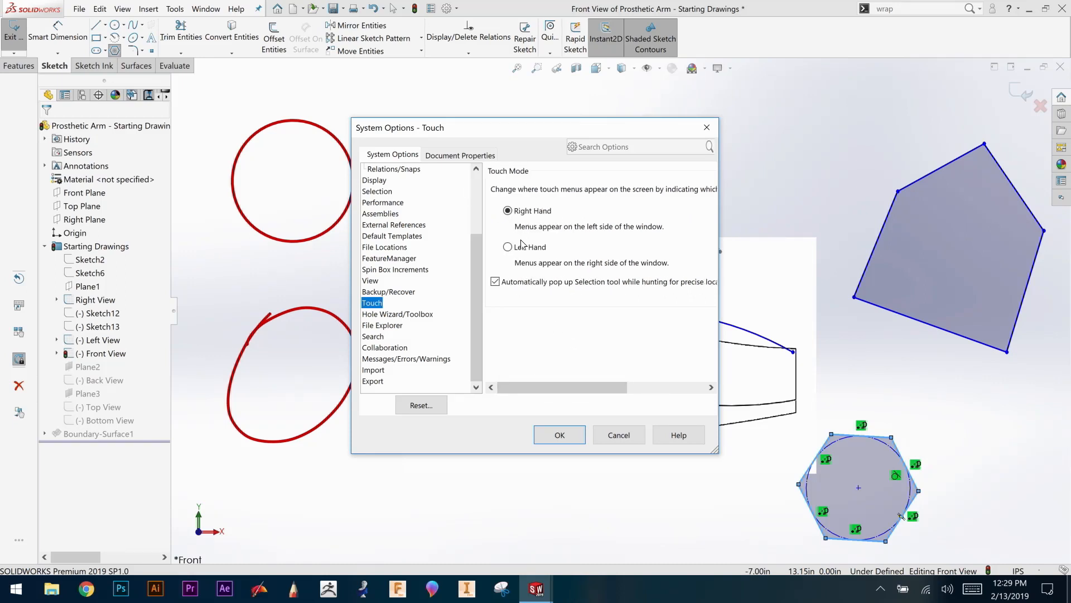